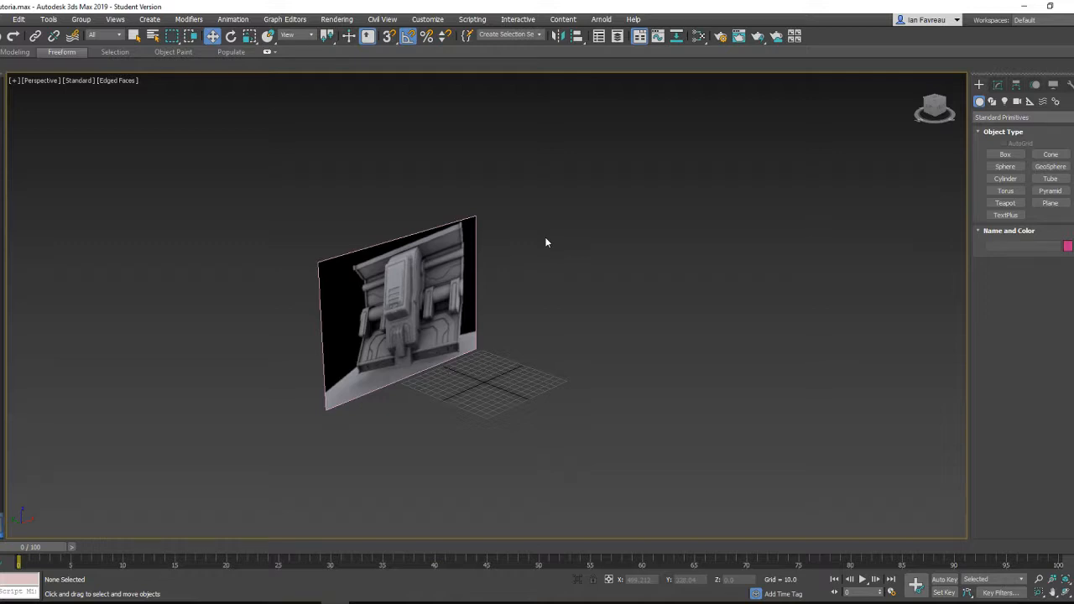
- Select the image plane in the scene, and open Sci FI 1.jpg from the reference folder in the Photos app
scroll(411, 298, up, 3)
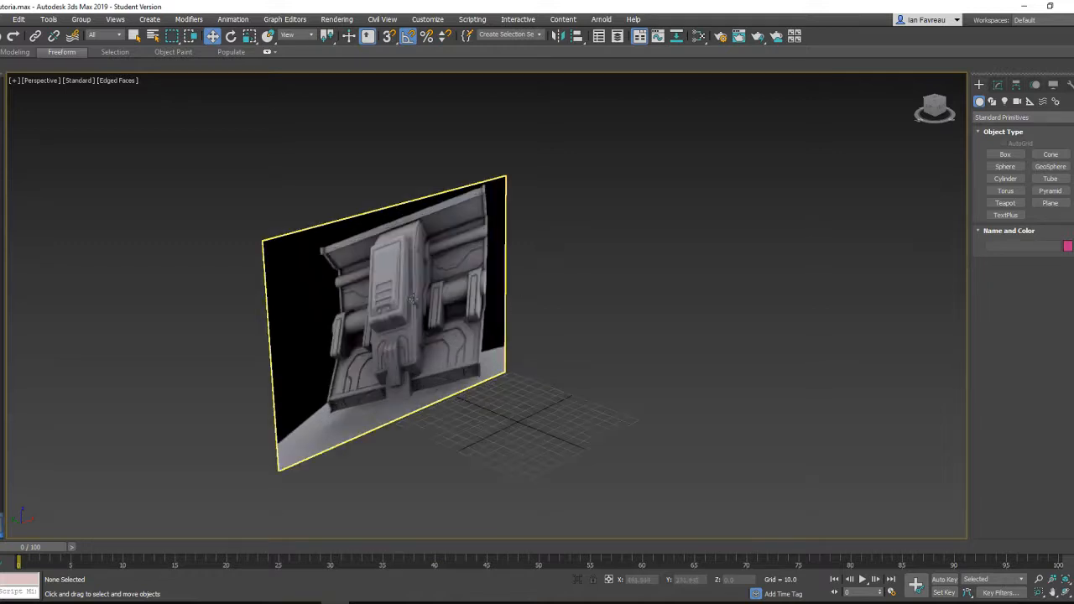
scroll(411, 298, down, 4)
click(422, 292)
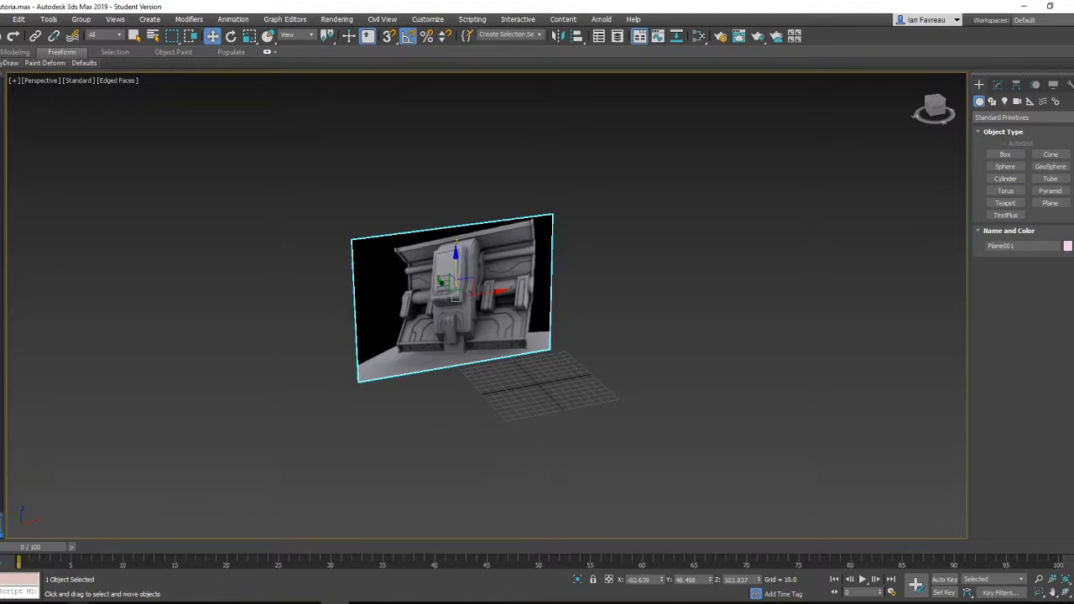
click(79, 601)
double_click(158, 206)
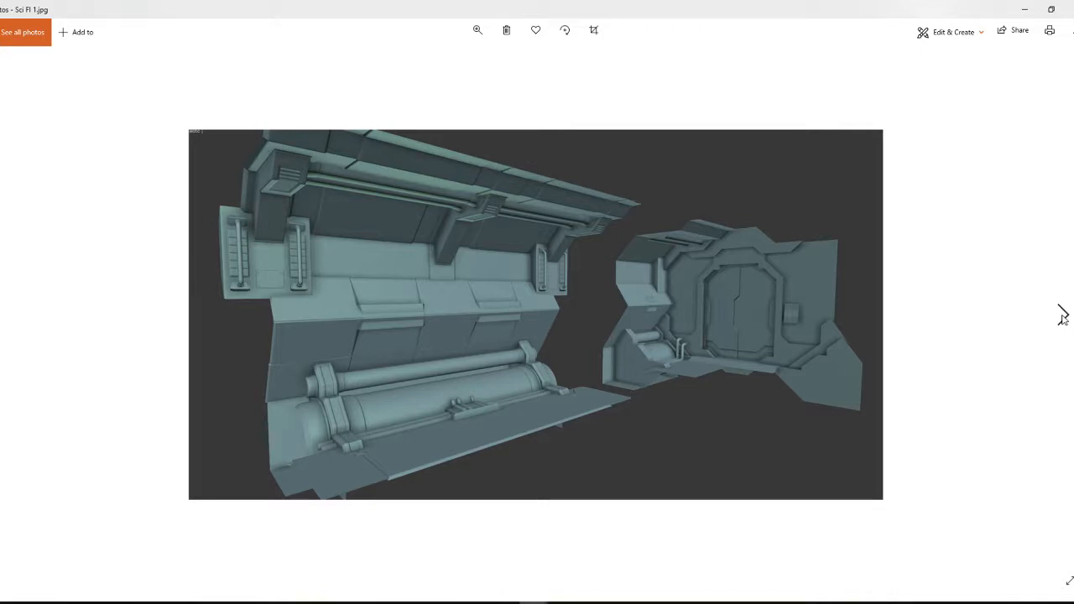
- Examine the panel layout and repeating details in the reference image Sci FI 2.jpg
click(1062, 315)
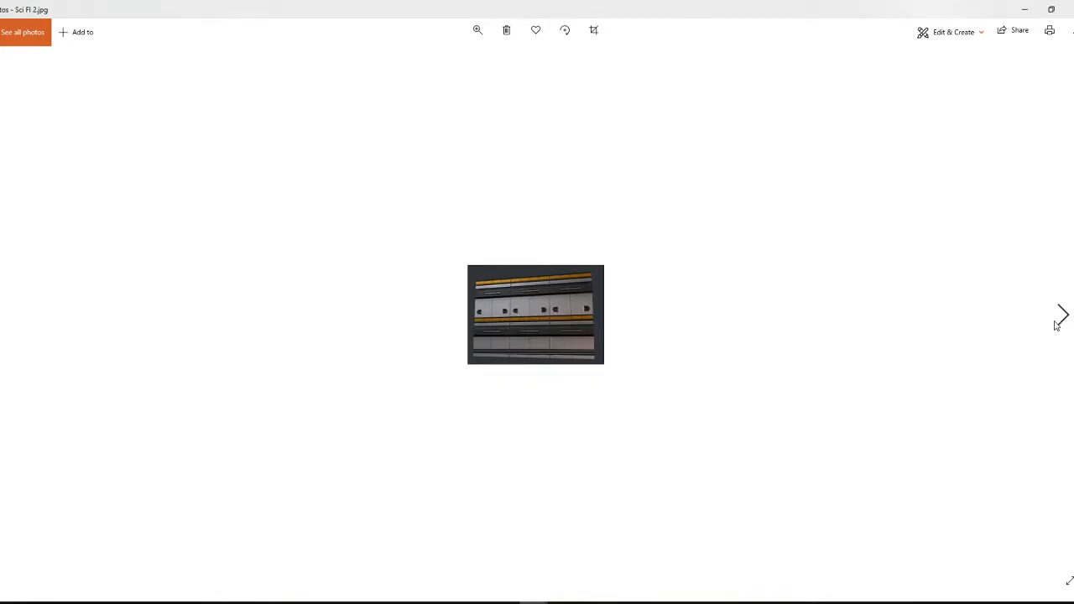
scroll(647, 326, up, 5)
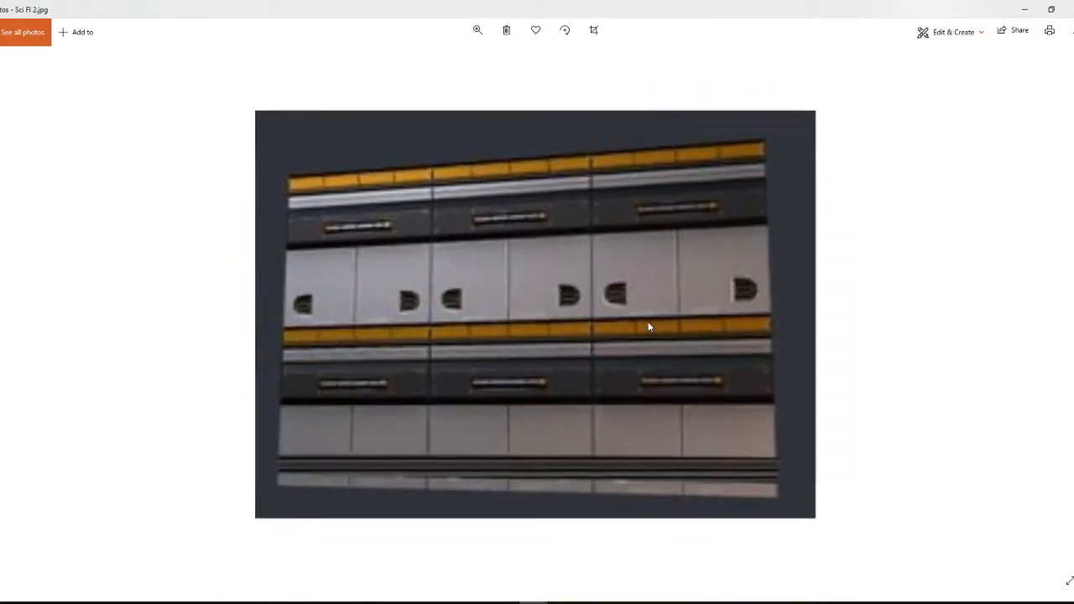
scroll(808, 328, down, 4)
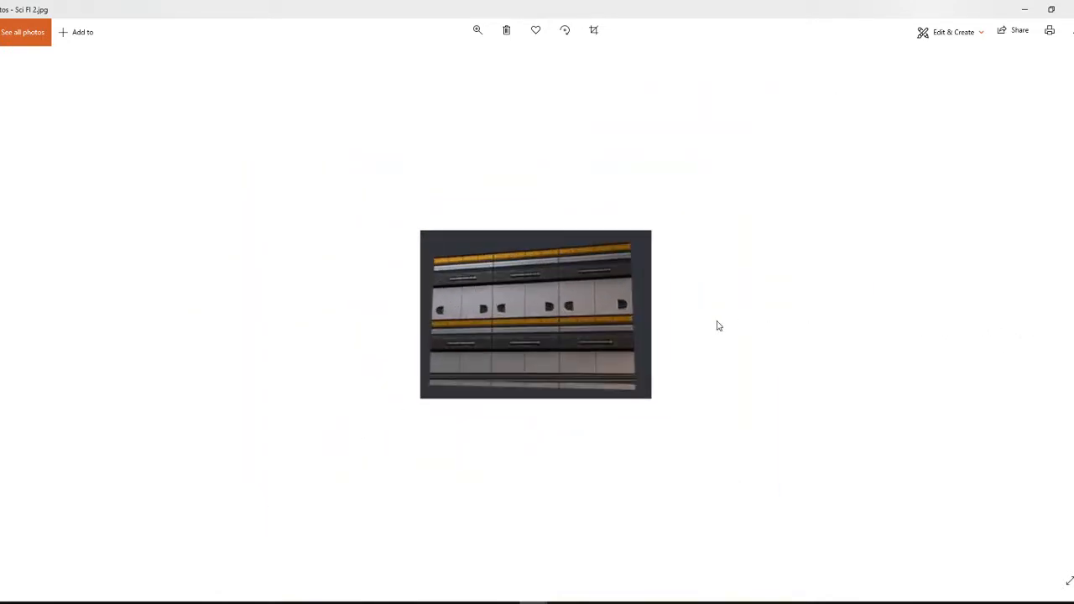
scroll(715, 325, up, 2)
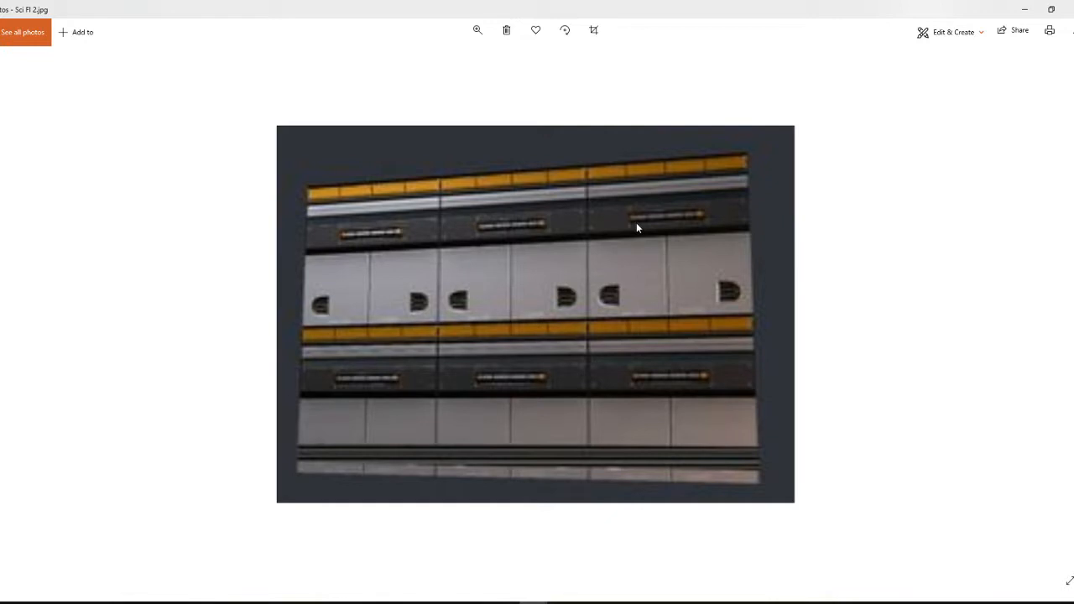
scroll(621, 233, down, 1)
scroll(637, 237, up, 1)
scroll(608, 335, down, 2)
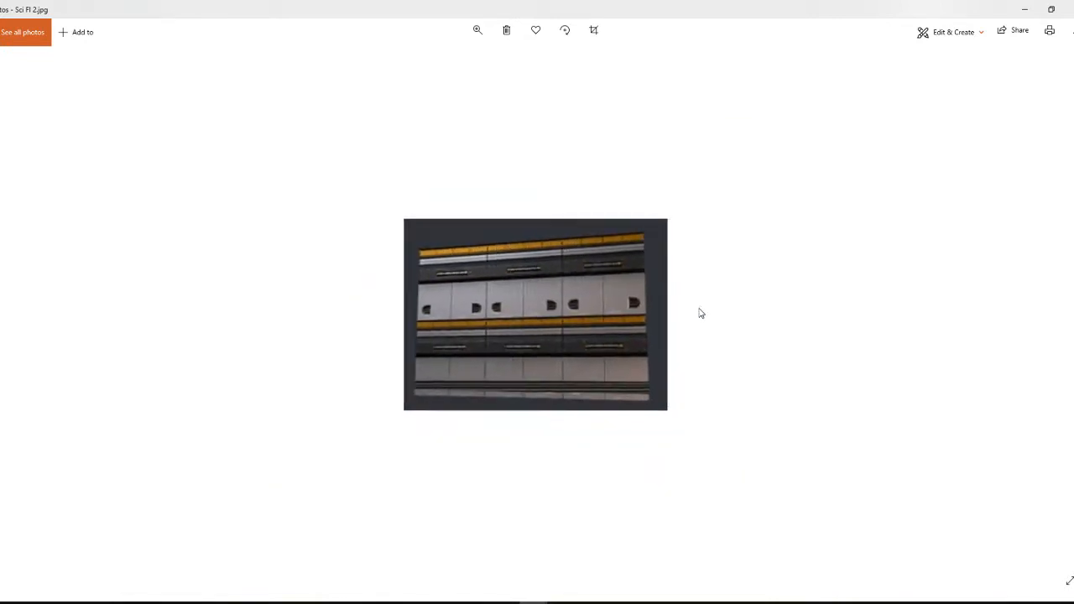
- Examine Sci FI 3.jpg and Sci FI 4.jpg, go back to Sci FI 1.jpg to compare, and return to Sci FI 4.jpg
click(1062, 316)
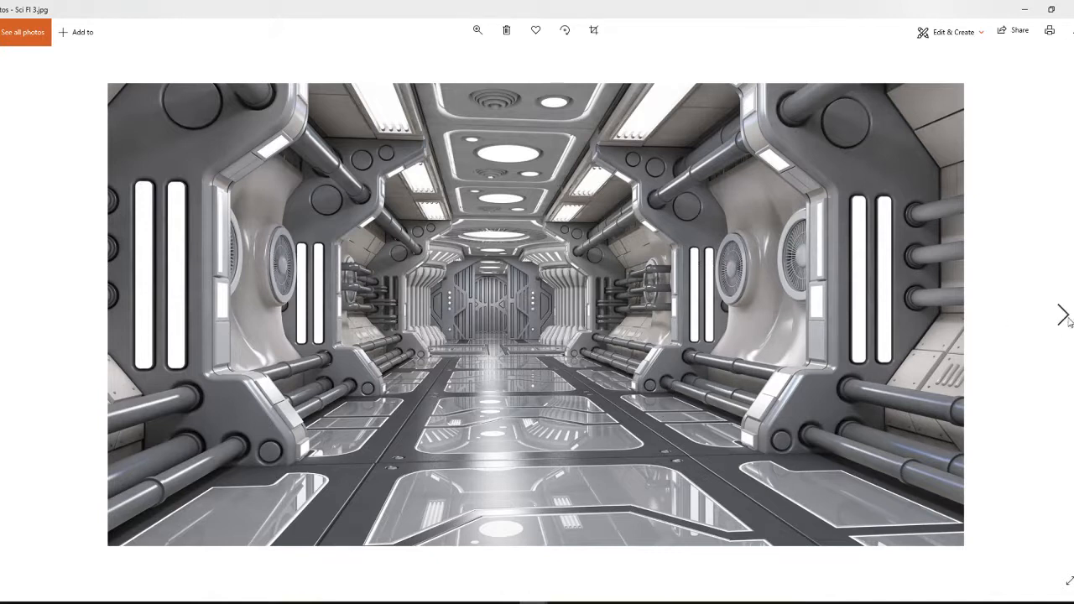
click(1067, 322)
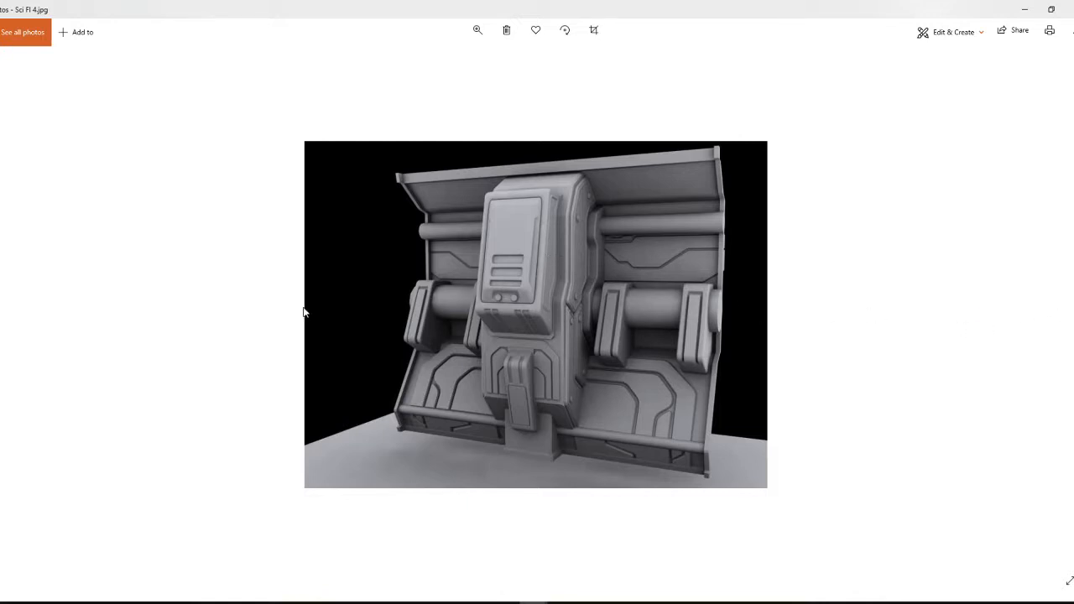
click(6, 316)
click(5, 317)
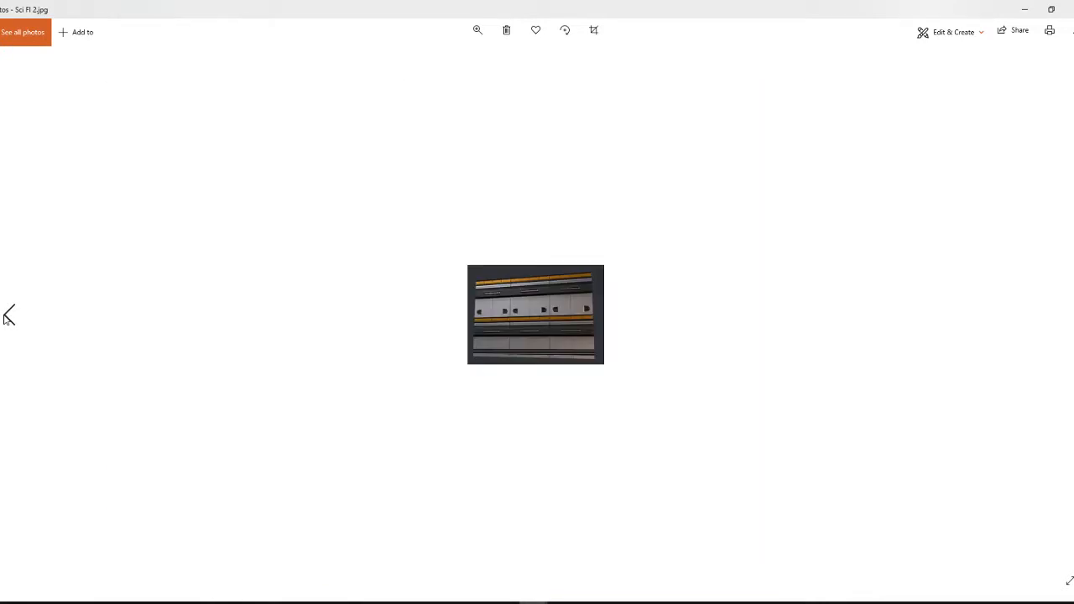
click(4, 320)
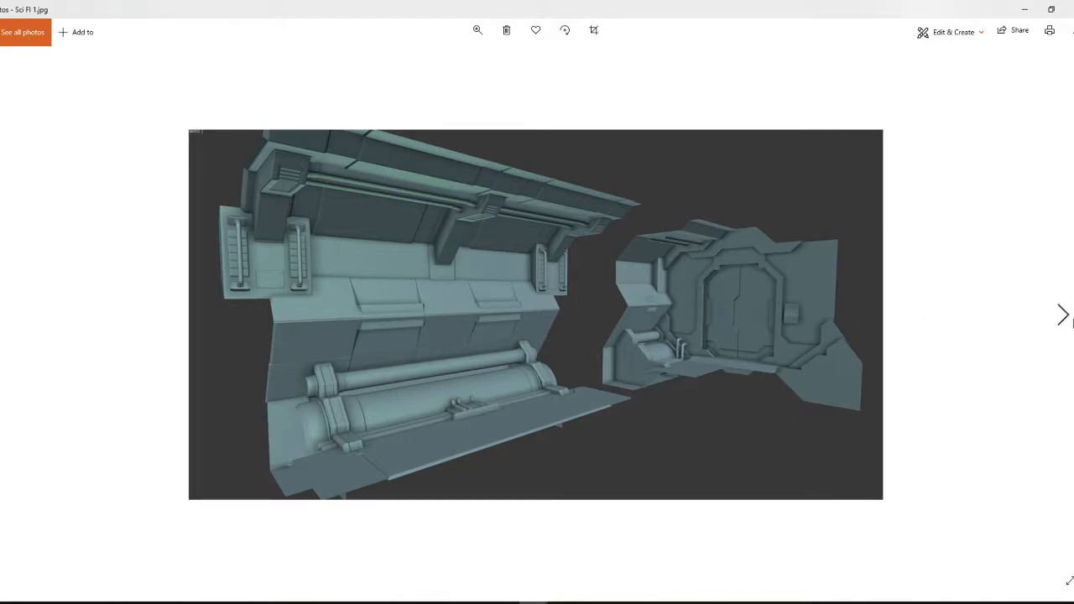
click(1063, 315)
click(1063, 315)
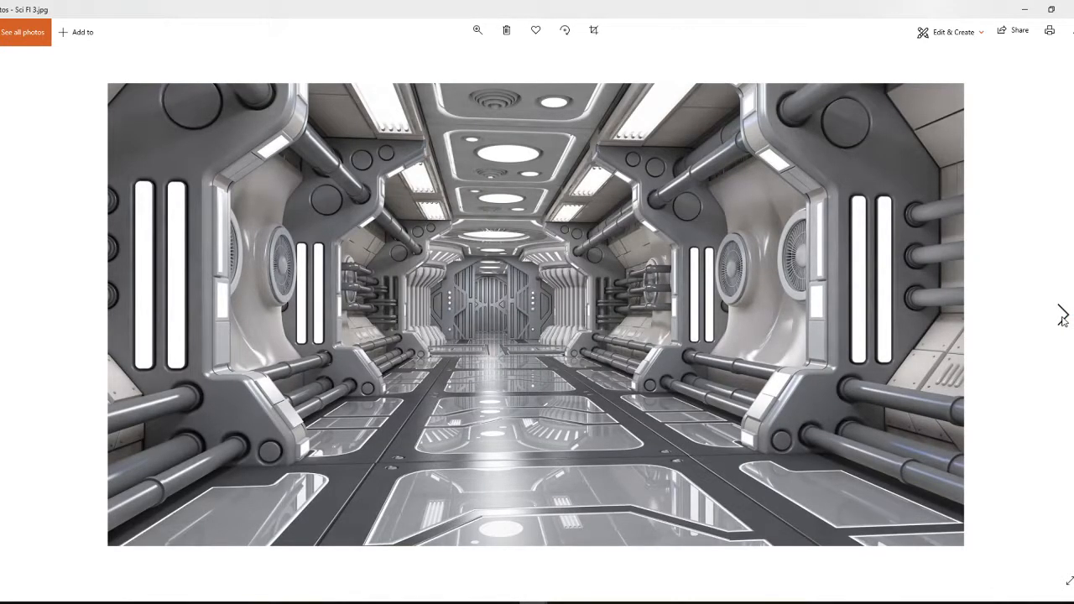
click(1062, 316)
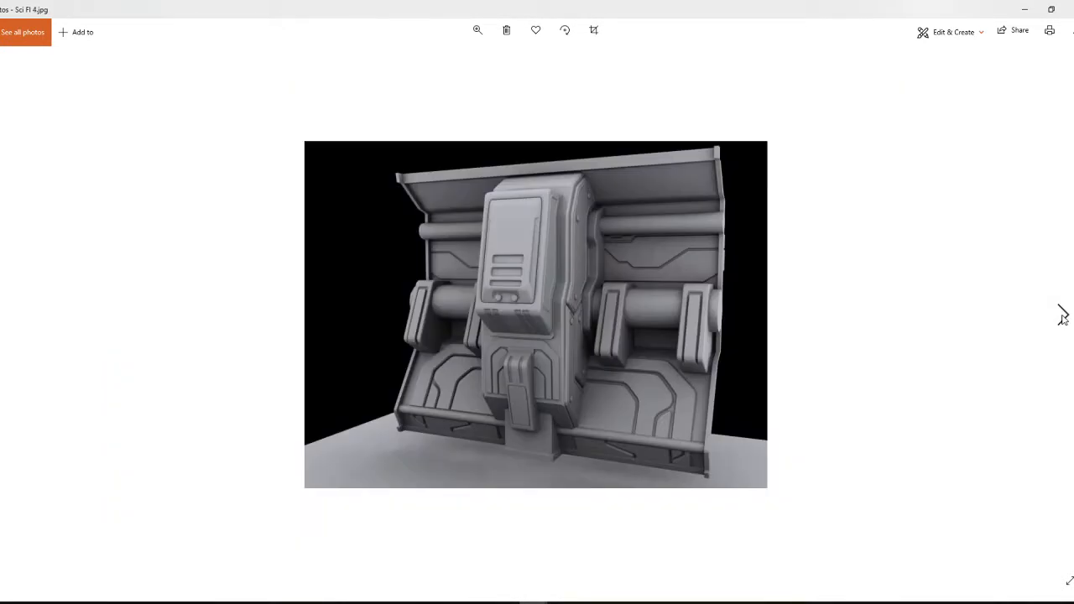
- Examine reference images Sci FI 5.jpg through Sci FI 10.jpg for their modular walls, floors and corridor pieces
click(1062, 317)
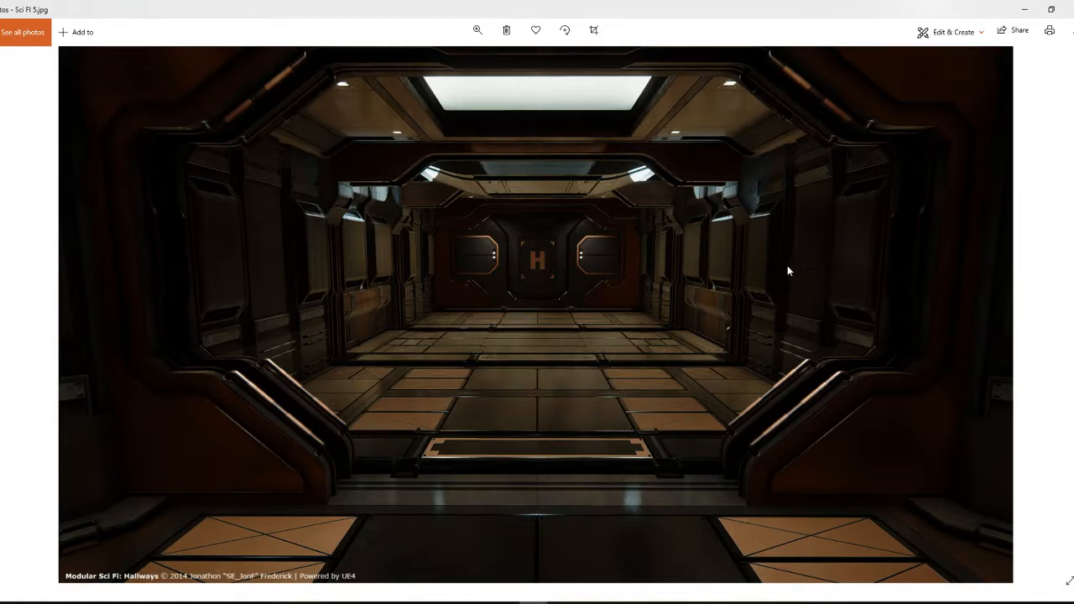
click(1063, 314)
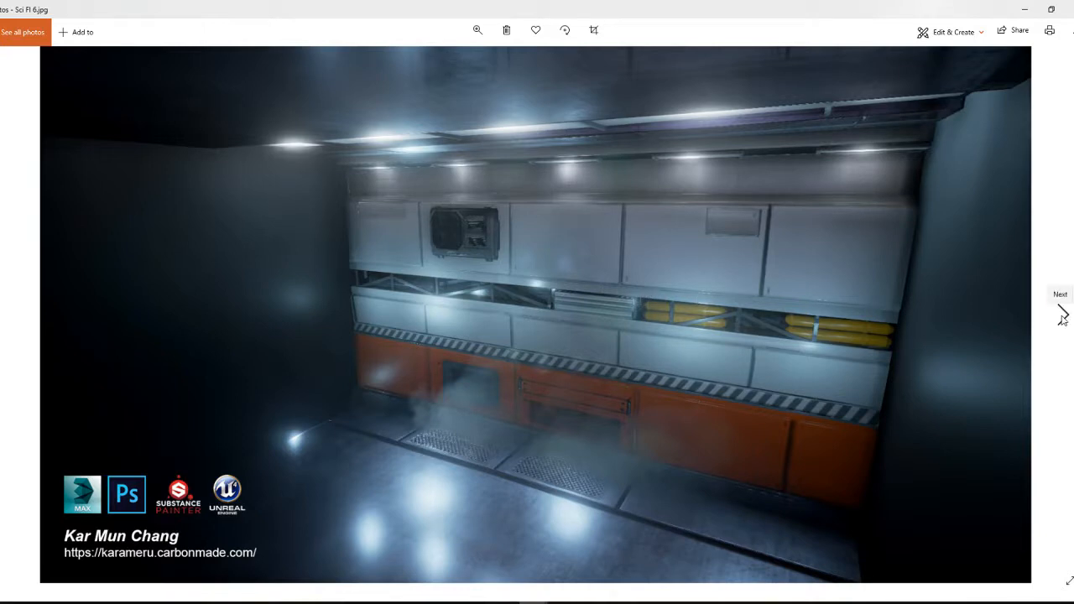
click(1063, 318)
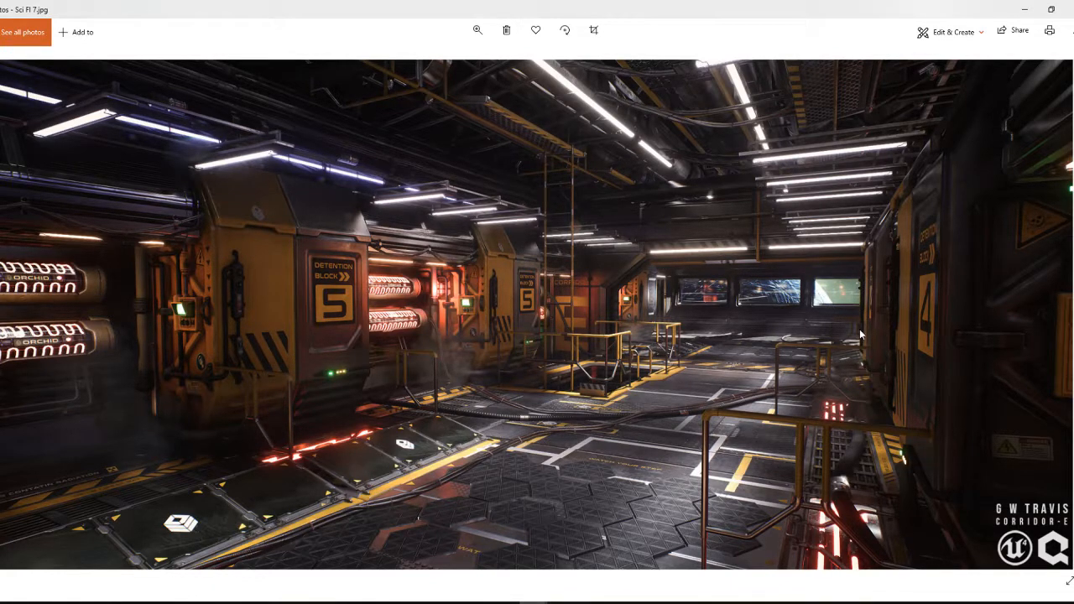
click(1067, 328)
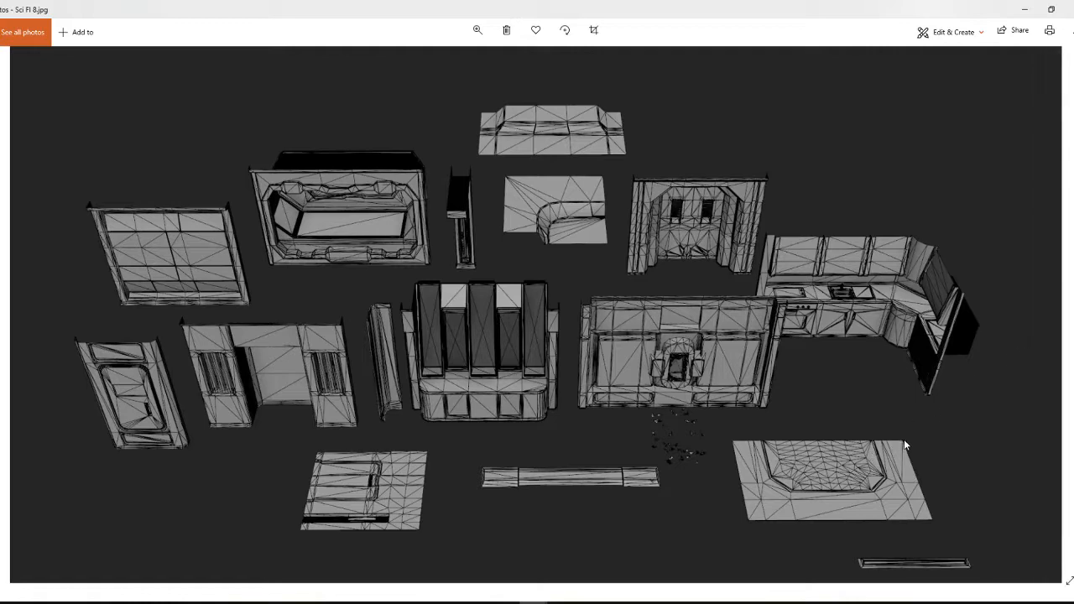
click(1060, 334)
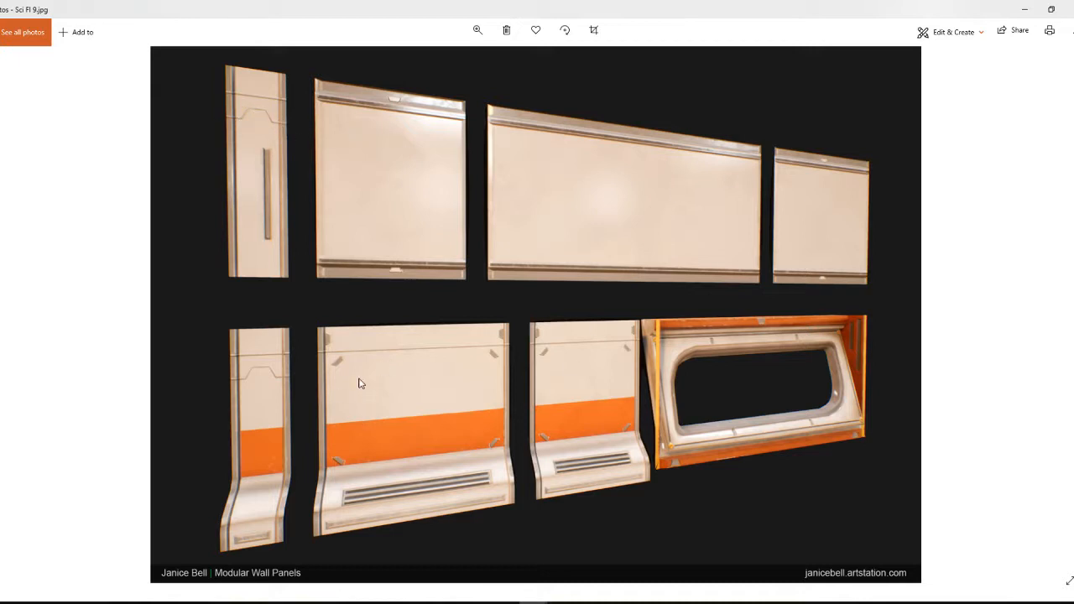
click(1065, 317)
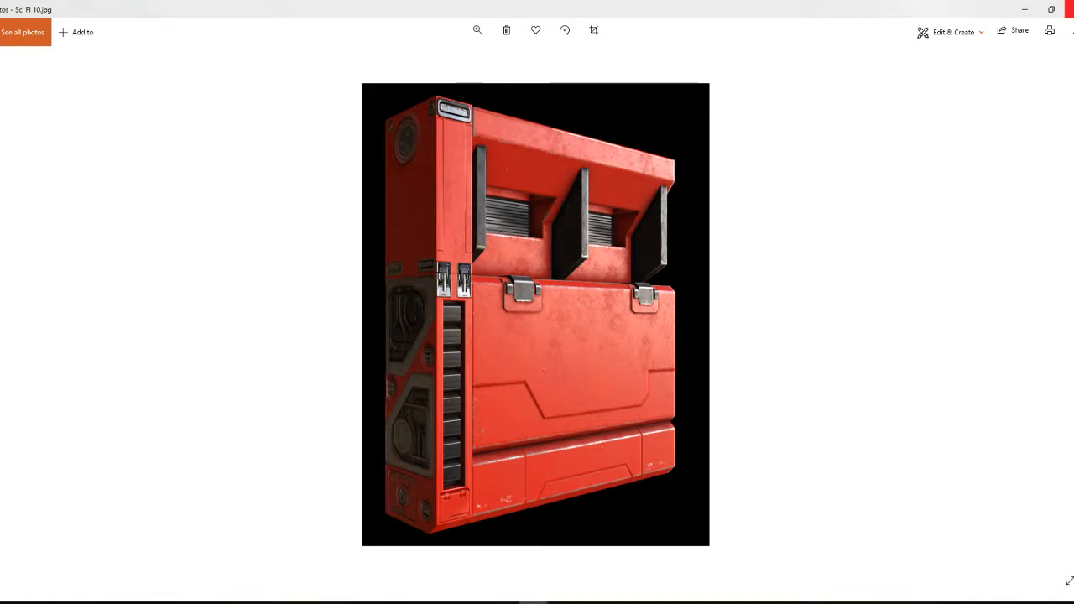
- Close the reference image and its folder, return to 3ds Max, and open the Slate Material Editor
click(1067, 8)
click(962, 64)
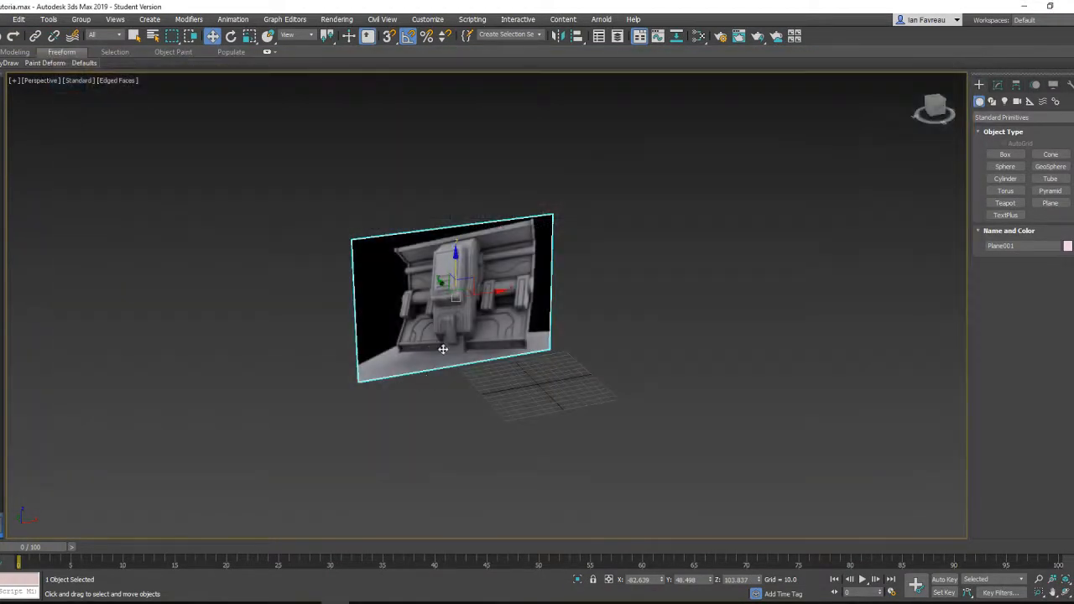
key(m)
- Move the reference image plane along the X axis to about X -200
scroll(210, 238, up, 1)
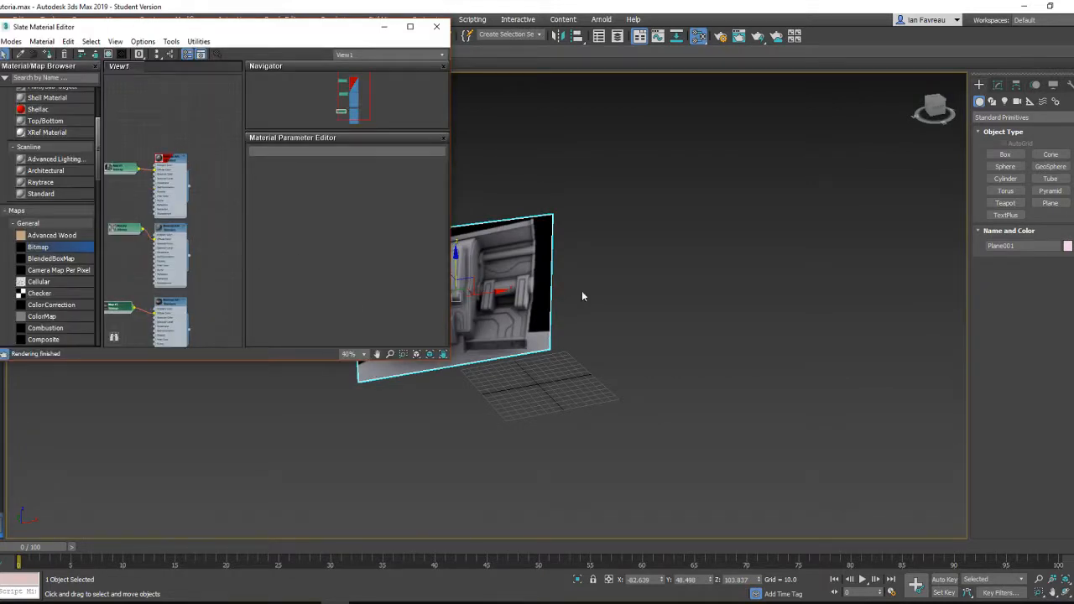
alt+middle_drag(582, 294, 605, 299)
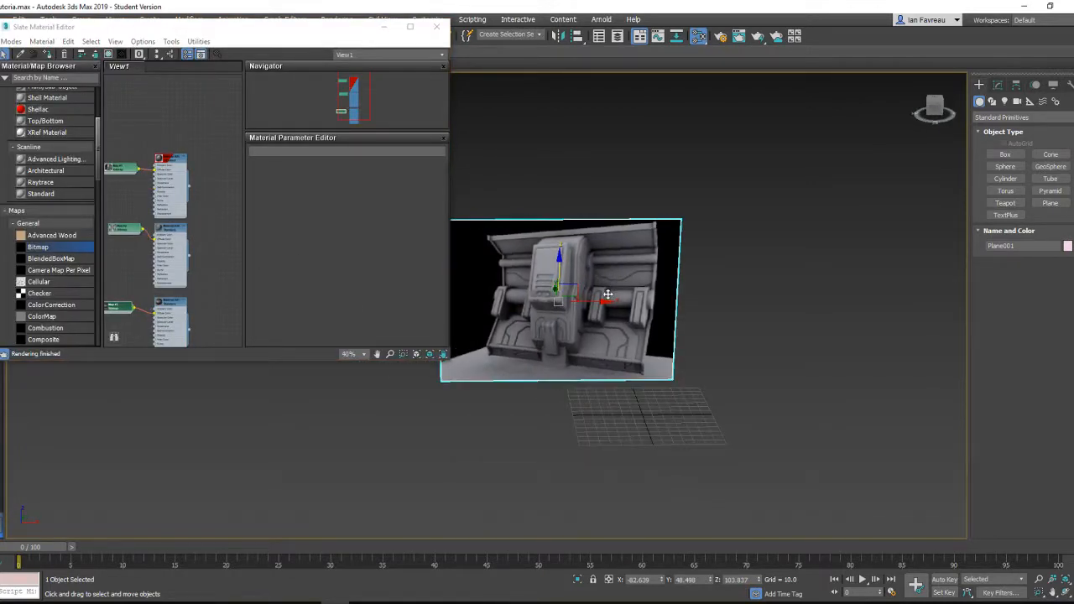
click(887, 320)
click(607, 300)
scroll(580, 280, down, 2)
middle_drag(588, 278, 722, 302)
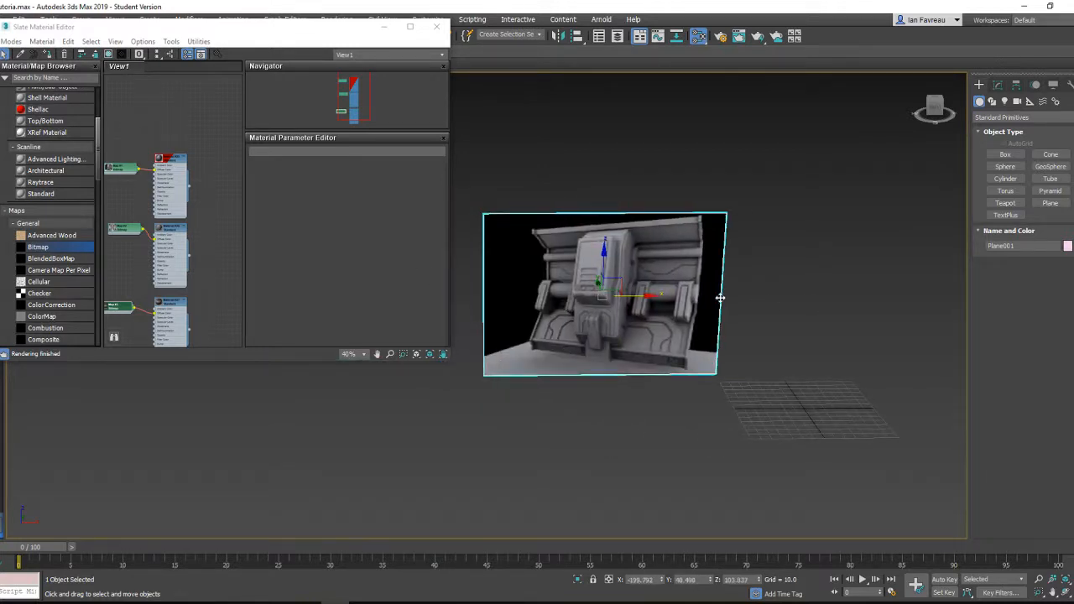
- Clone the reference plane as a copy along the X axis and place the copy at about X 65
shift+drag(644, 298, 962, 296)
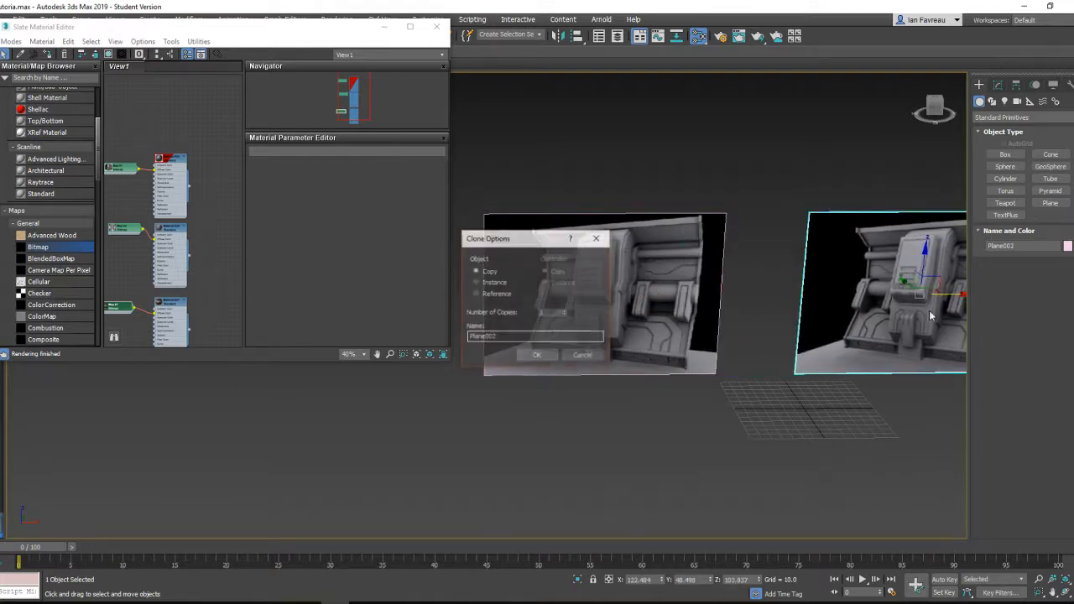
click(538, 356)
scroll(728, 347, down, 2)
middle_drag(728, 348, 616, 345)
scroll(640, 341, up, 2)
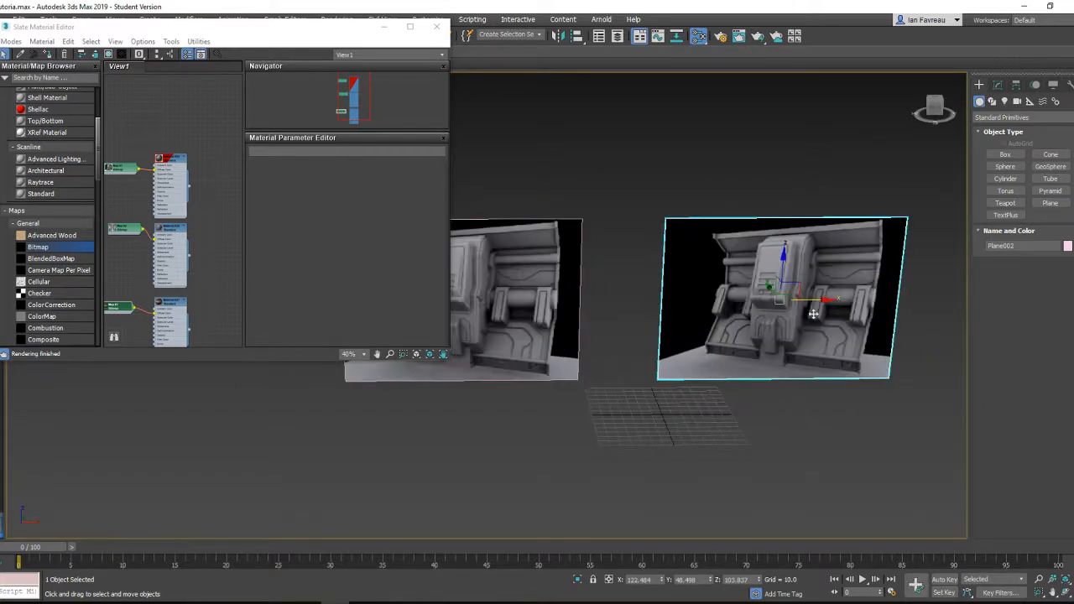
drag(817, 301, 763, 301)
- Clone the second image plane as a single copy further along the X axis to complete a row of three
scroll(763, 306, down, 2)
middle_drag(764, 314, 604, 316)
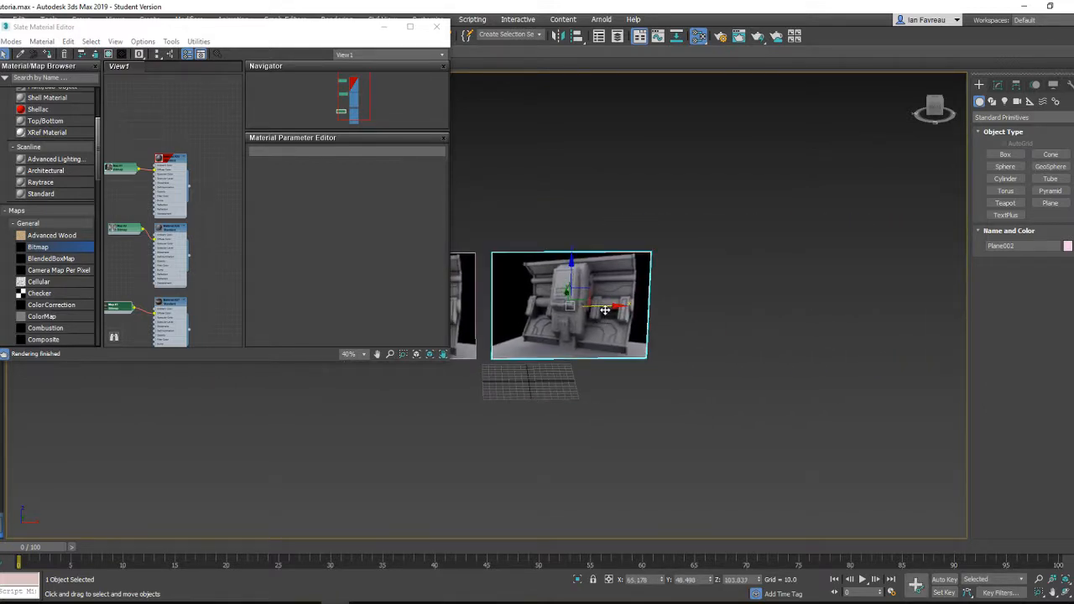
shift+drag(606, 307, 797, 314)
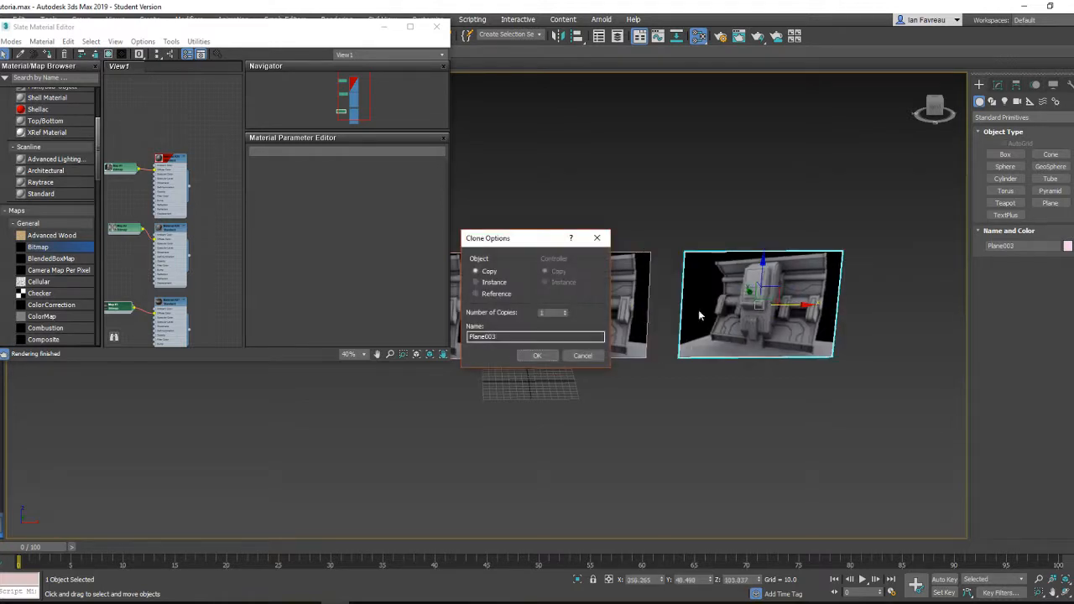
click(539, 356)
- Select all three image planes and raise them together to about Z 306
scroll(537, 335, down, 2)
middle_drag(525, 315, 611, 317)
drag(522, 267, 747, 369)
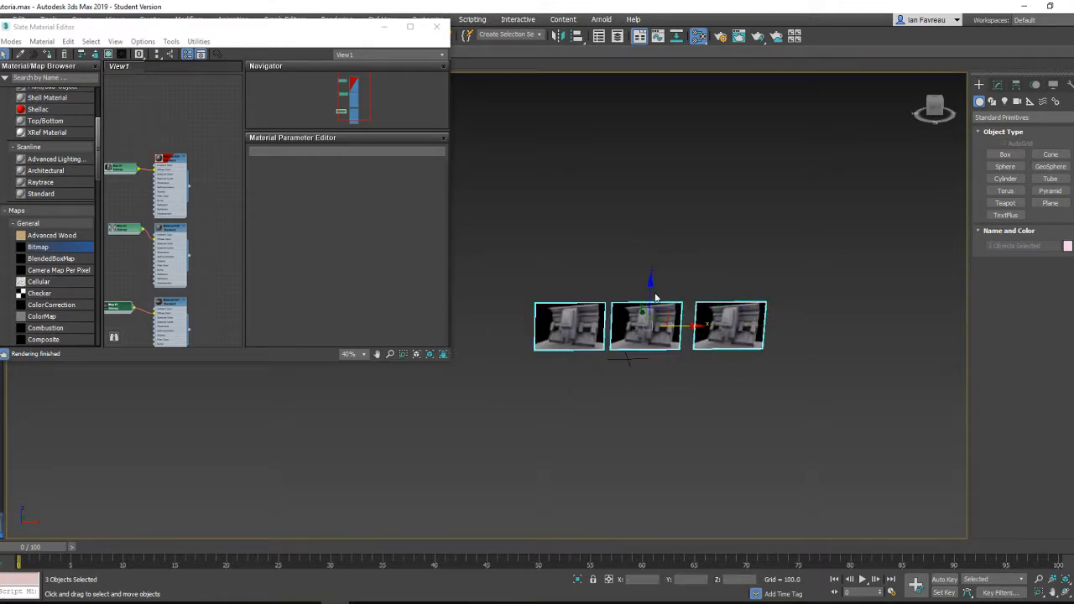
drag(646, 290, 647, 250)
scroll(648, 250, up, 2)
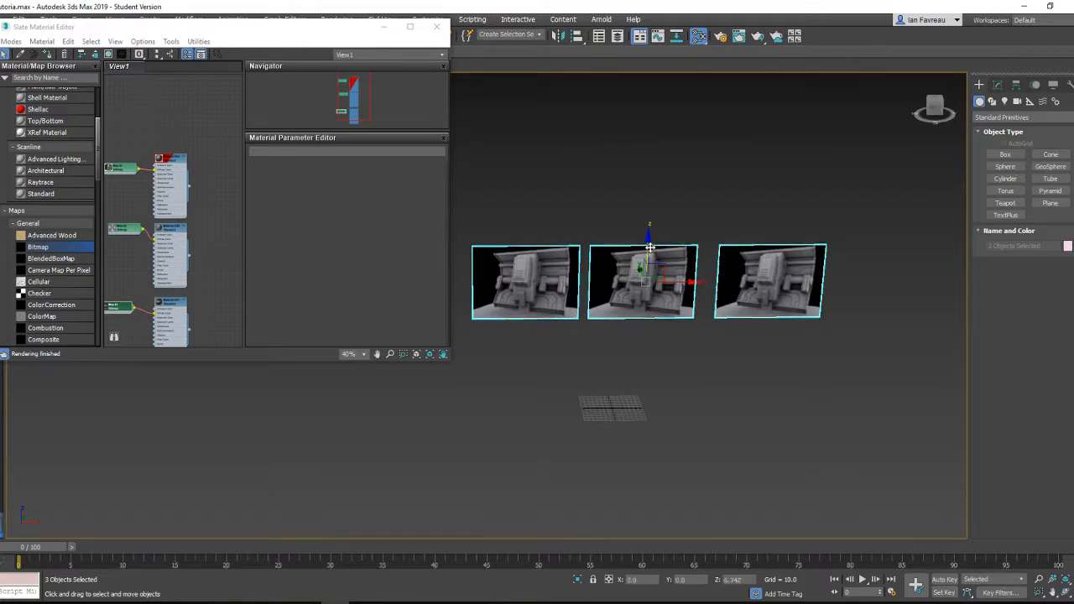
click(505, 602)
click(505, 602)
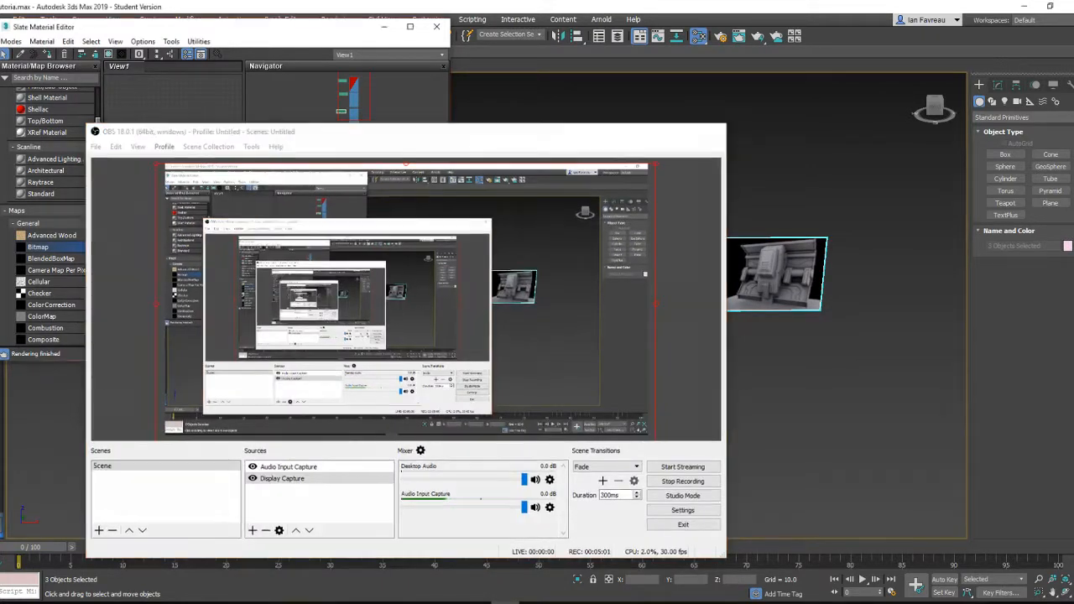
scroll(618, 384, up, 2)
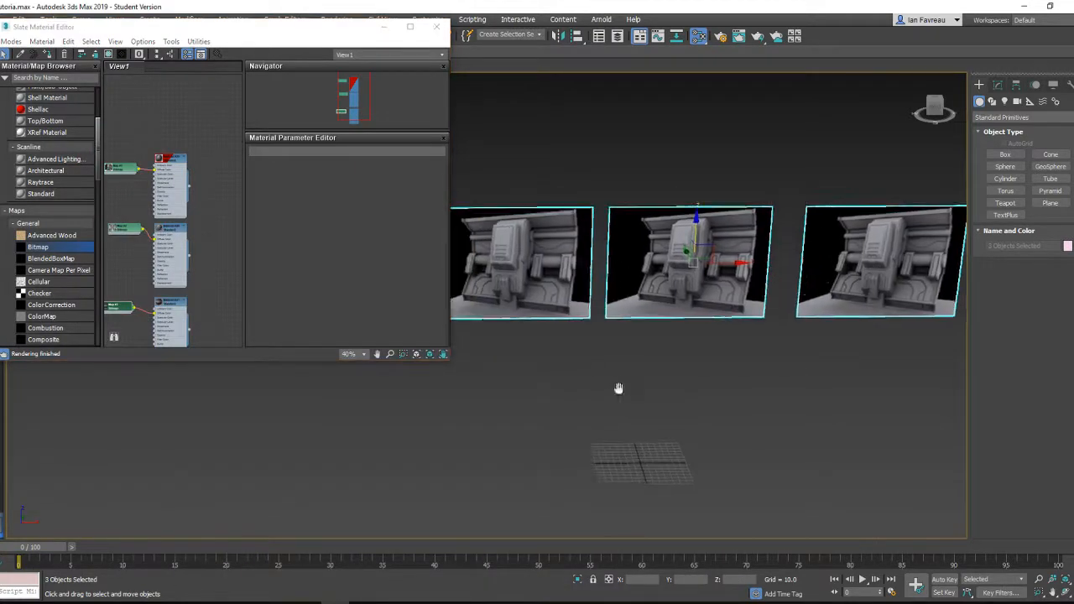
- Assign the second material in the Slate Material Editor to the middle image plane
click(532, 276)
click(190, 185)
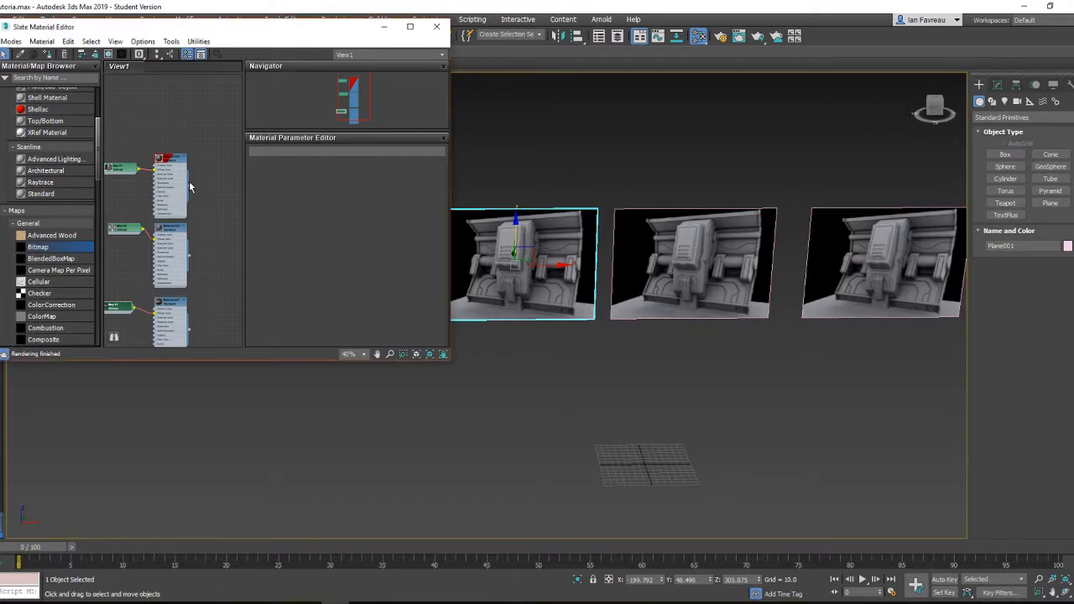
scroll(186, 243, up, 1)
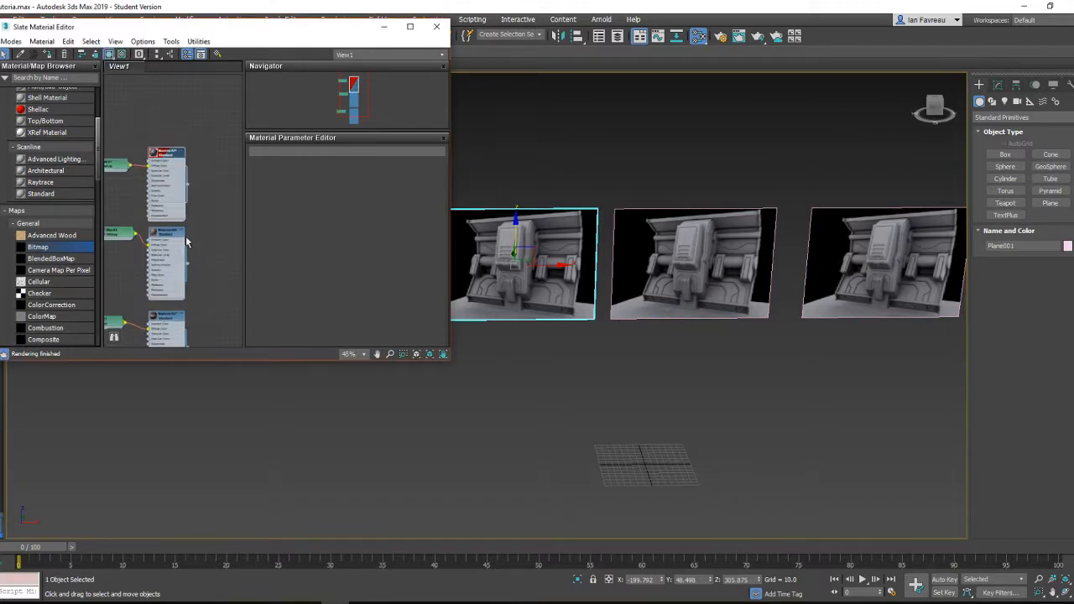
drag(188, 266, 693, 295)
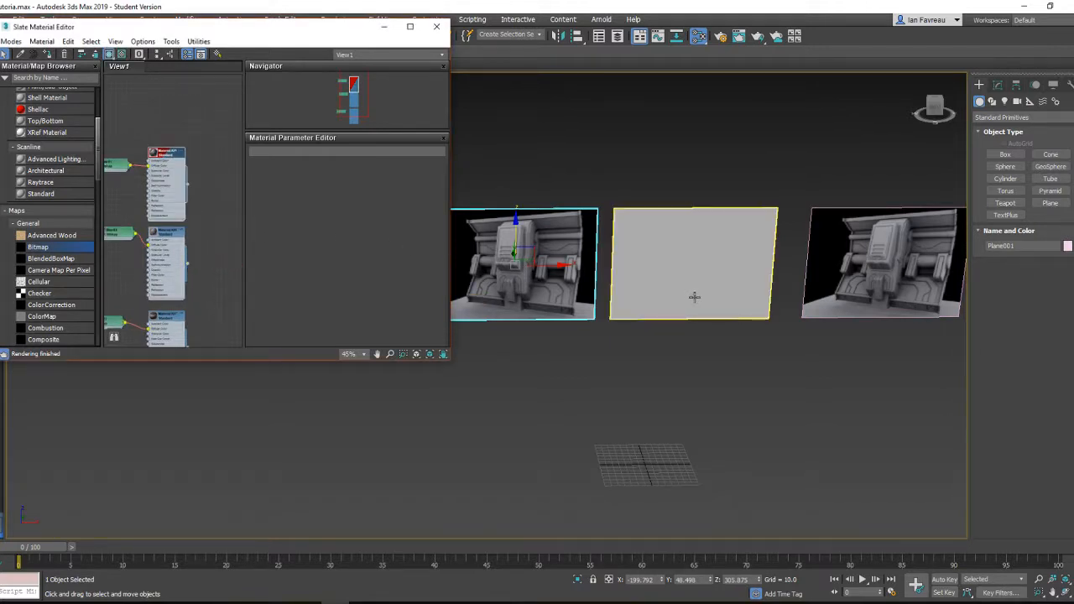
- Show the second material's corridor texture on the middle plane and assign the third material to the third plane
click(151, 230)
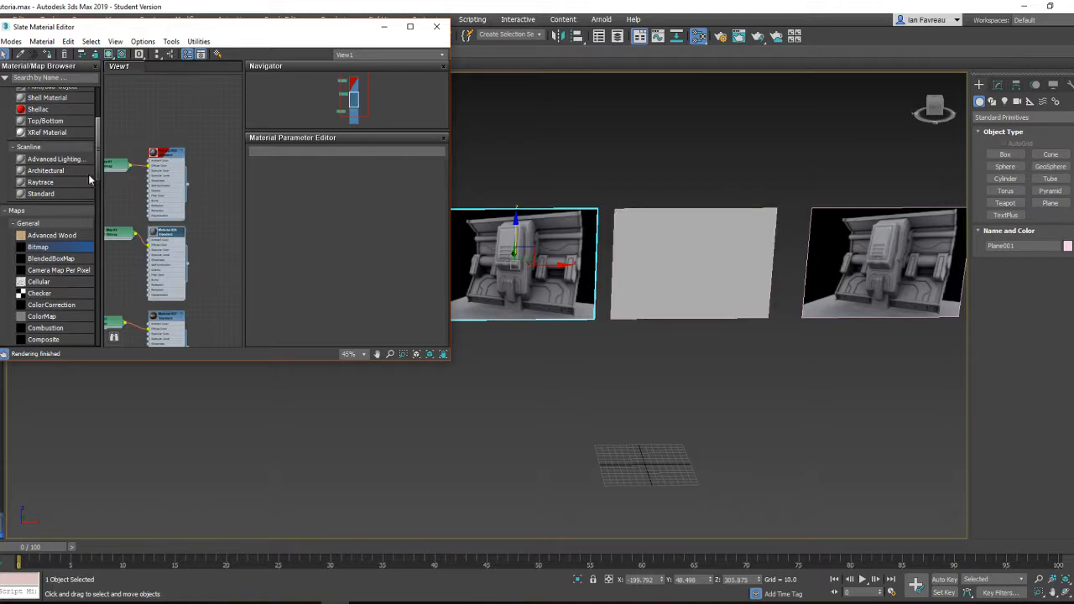
click(108, 54)
scroll(626, 222, up, 3)
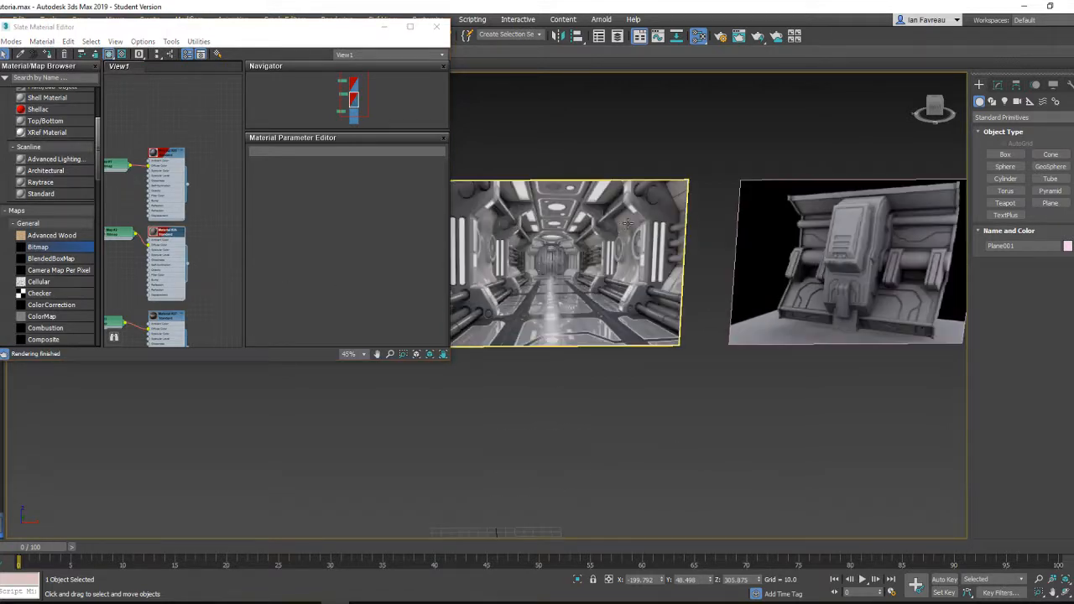
scroll(635, 247, down, 3)
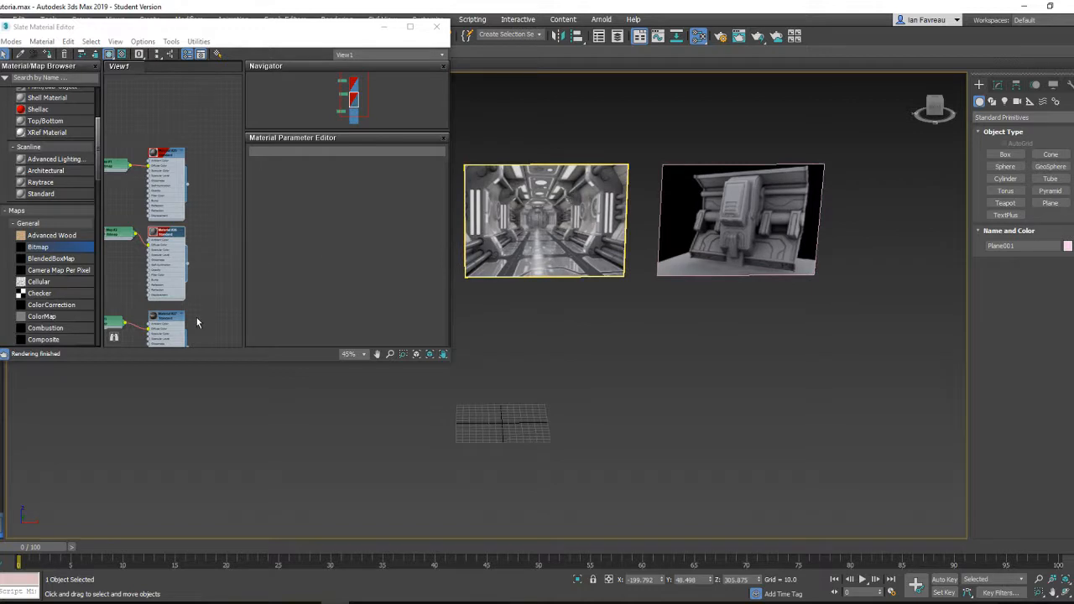
middle_drag(197, 323, 204, 227)
drag(185, 276, 746, 226)
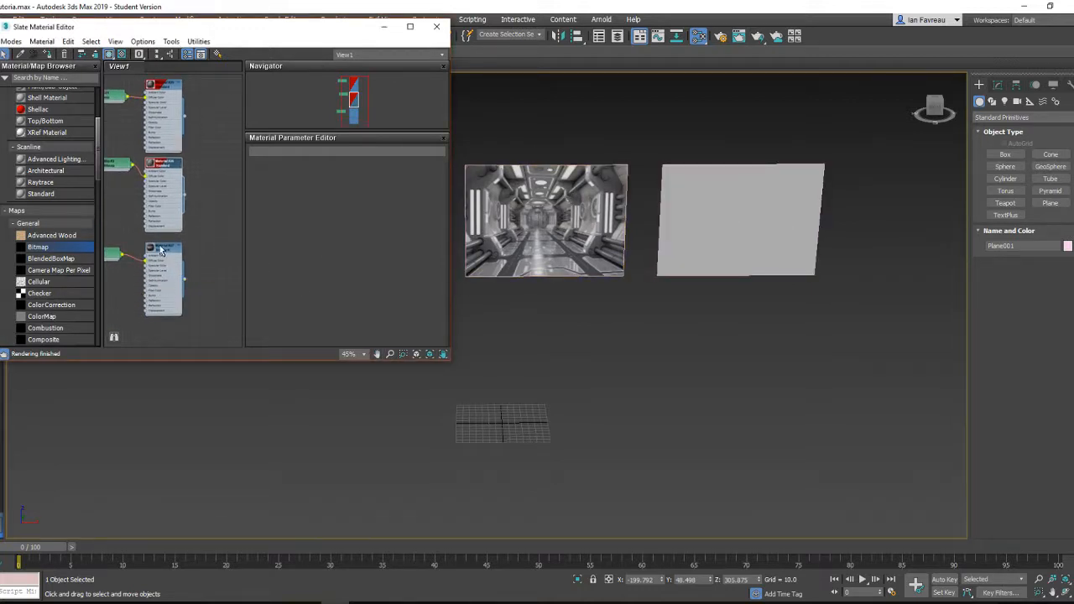
- Add a new Standard material node below the three existing materials in the Slate Material Editor
middle_drag(188, 241, 246, 229)
scroll(156, 256, up, 1)
middle_drag(156, 257, 71, 178)
click(41, 194)
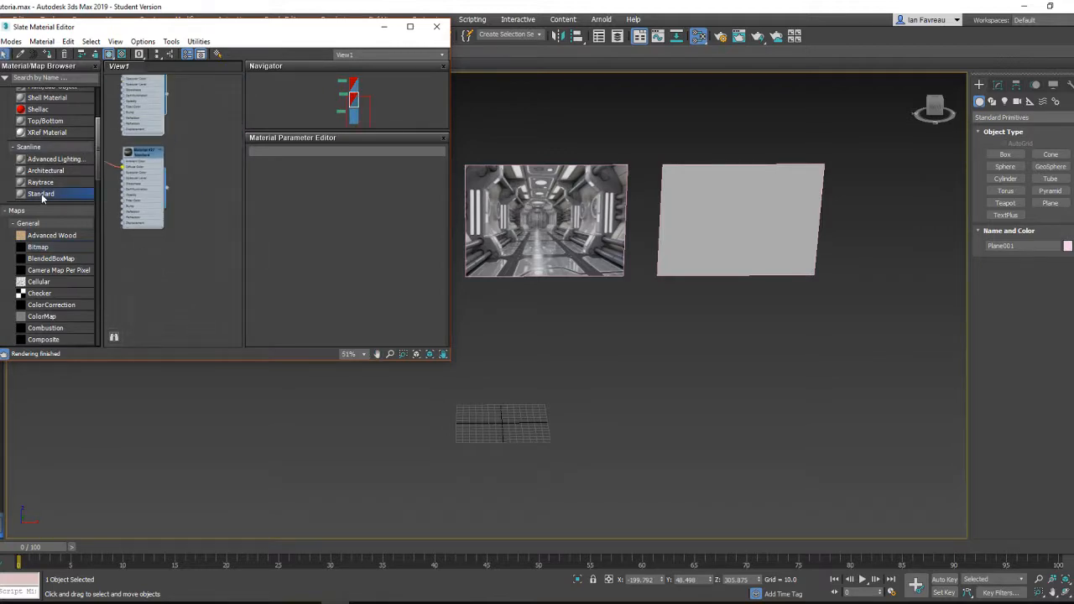
drag(42, 194, 153, 294)
- Load the red sci-fi wall image as a Bitmap map and connect it to the new material's Diffuse Color
middle_drag(132, 250, 240, 218)
drag(51, 252, 183, 273)
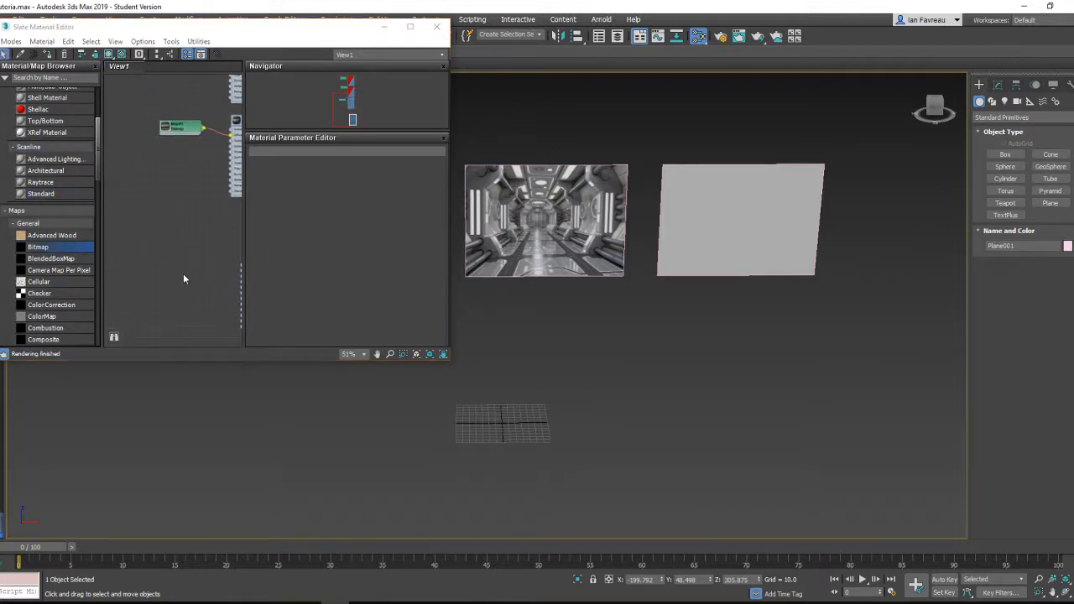
click(362, 278)
double_click(362, 279)
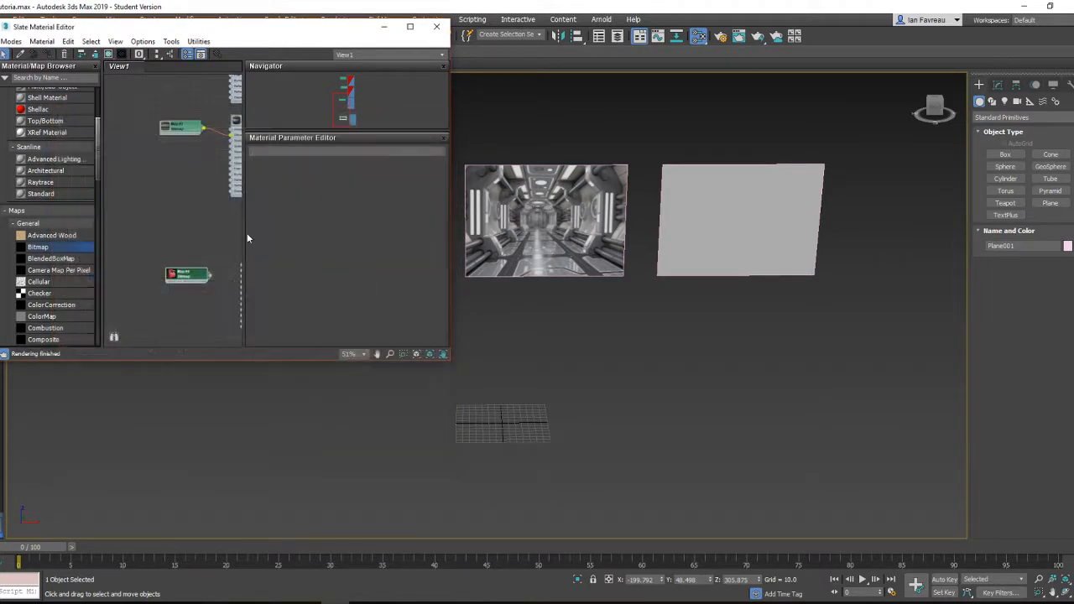
middle_drag(213, 274, 129, 248)
scroll(127, 251, up, 3)
drag(123, 250, 170, 239)
scroll(171, 239, up, 1)
scroll(194, 248, down, 3)
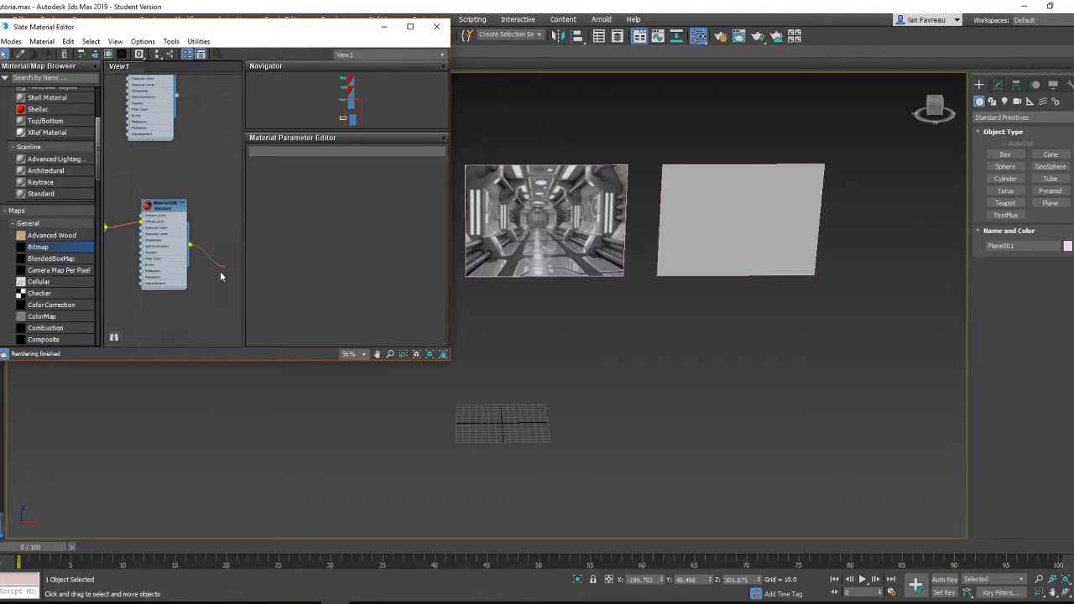
- Assign the red wall material to the third plane, show its texture in the viewport, and check the row
drag(220, 271, 761, 223)
middle_drag(153, 213, 191, 213)
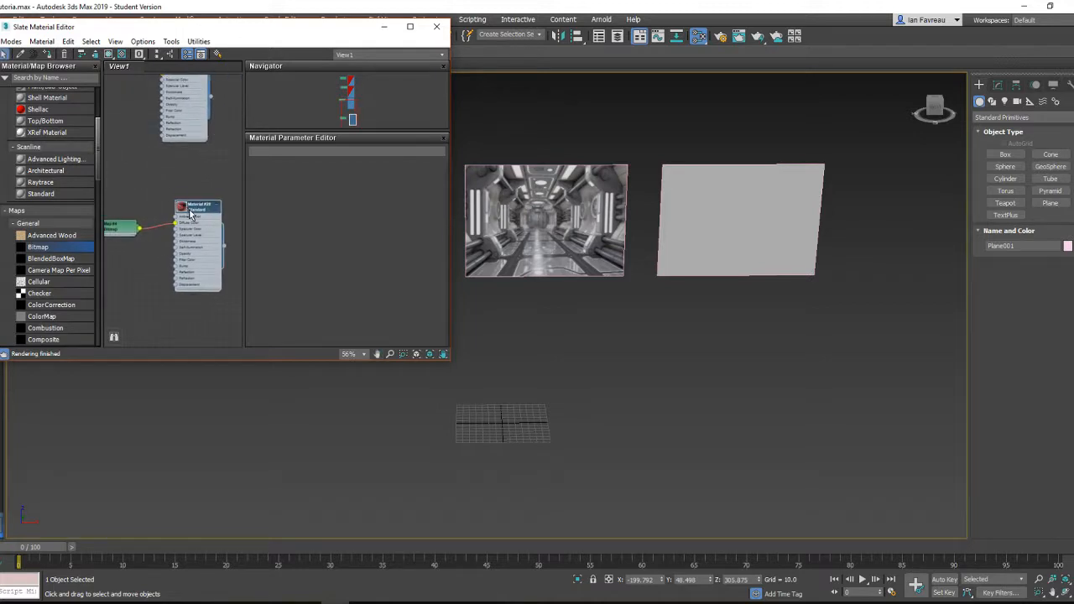
click(107, 54)
middle_drag(693, 210, 631, 223)
click(637, 215)
scroll(637, 214, up, 3)
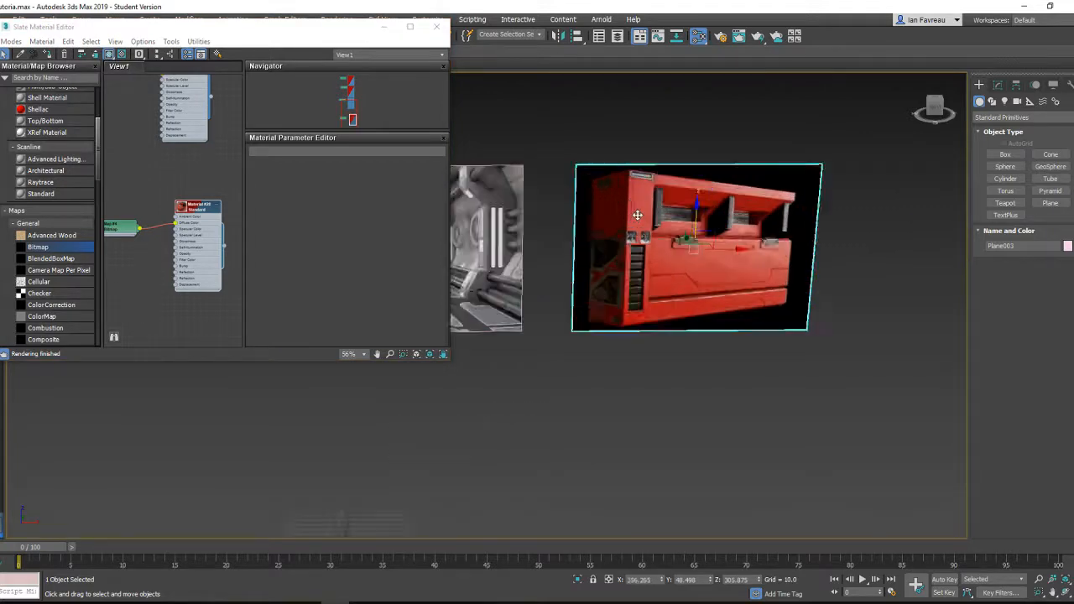
scroll(637, 215, up, 2)
click(383, 27)
scroll(435, 234, down, 9)
scroll(453, 225, up, 5)
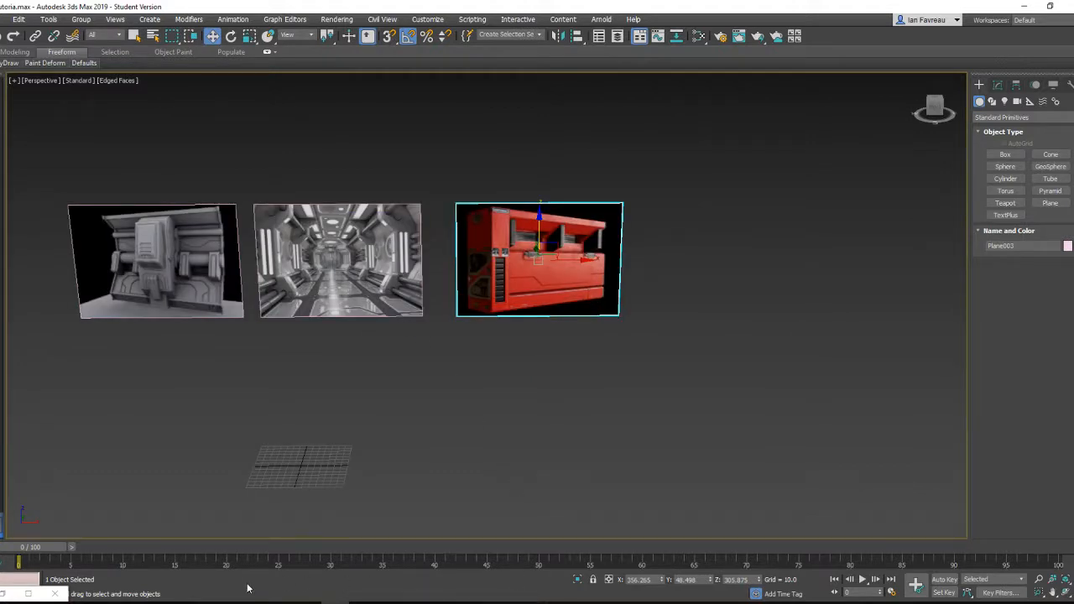
- Assign the third material with the white, black and yellow panel image to the third plane and show its texture
key(m)
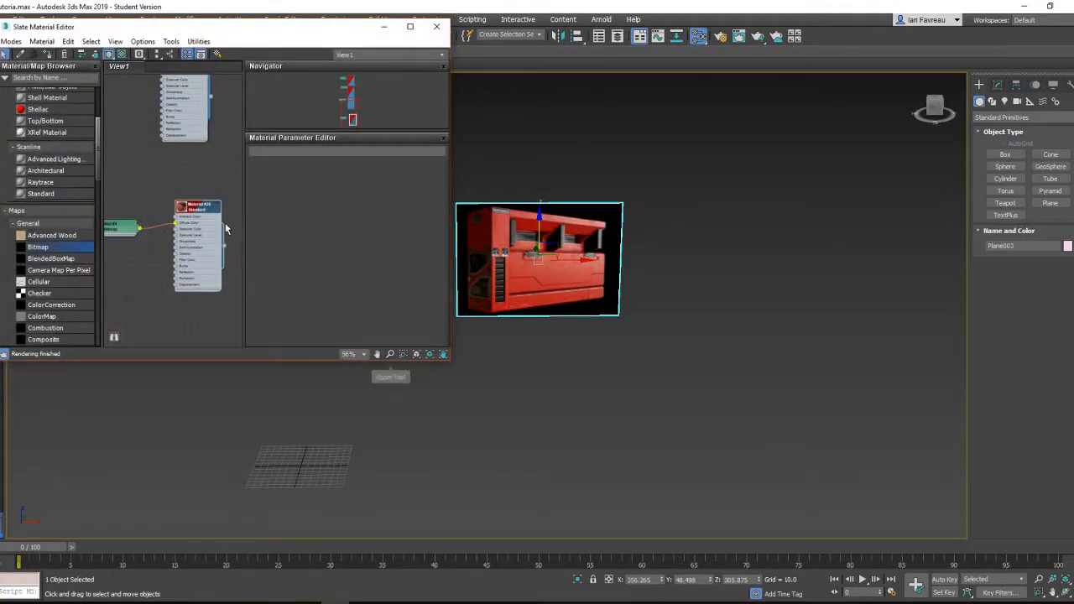
scroll(186, 215, down, 5)
scroll(189, 219, up, 4)
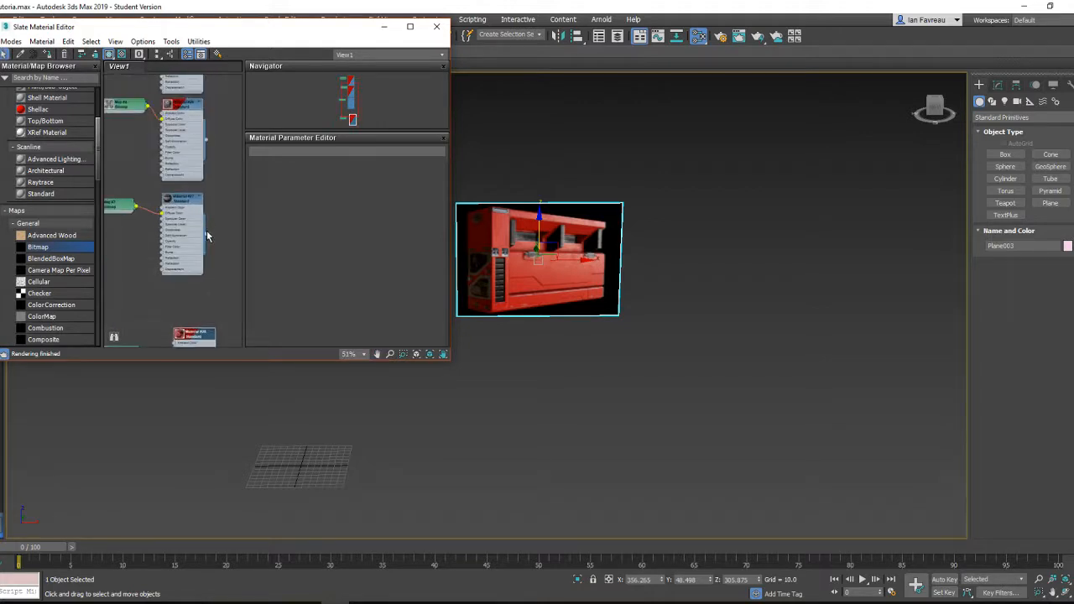
drag(206, 236, 507, 261)
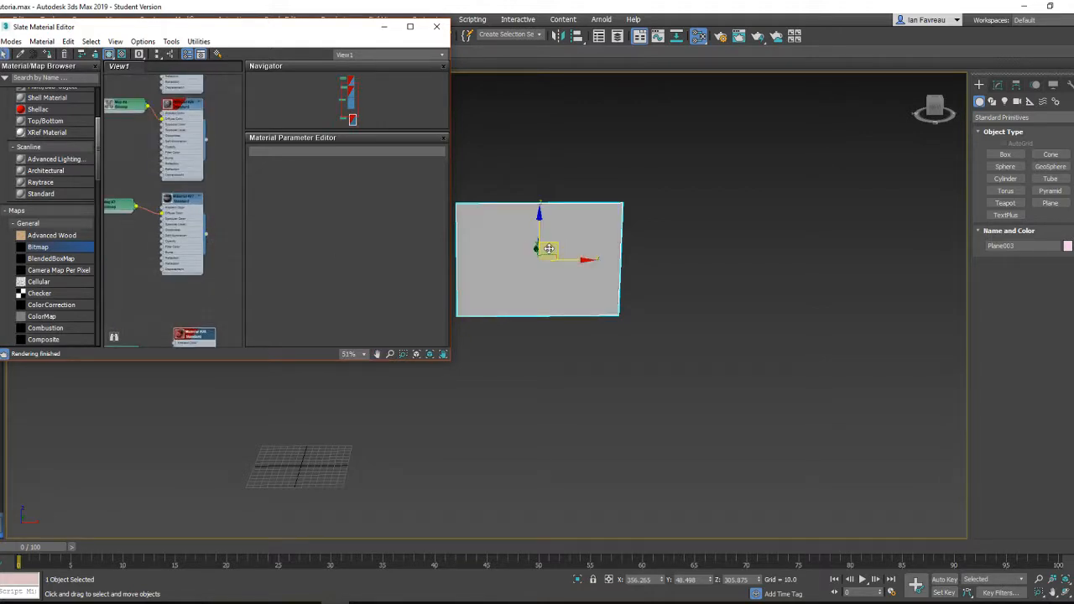
click(193, 207)
click(122, 54)
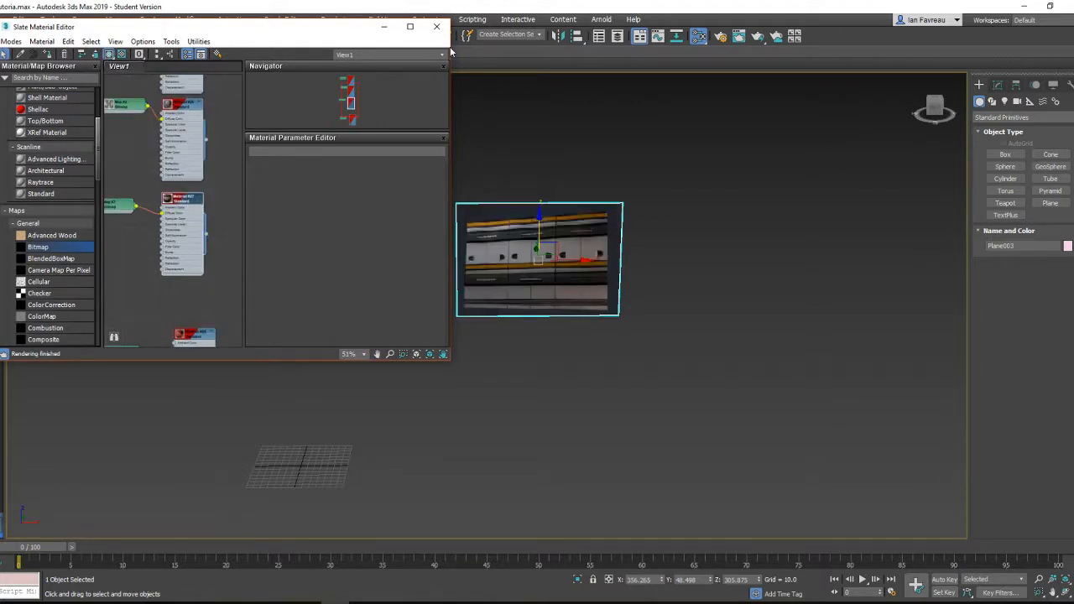
click(381, 32)
- Examine the row of three textured reference planes in the perspective viewport
scroll(516, 243, up, 2)
scroll(516, 243, down, 3)
scroll(516, 243, up, 4)
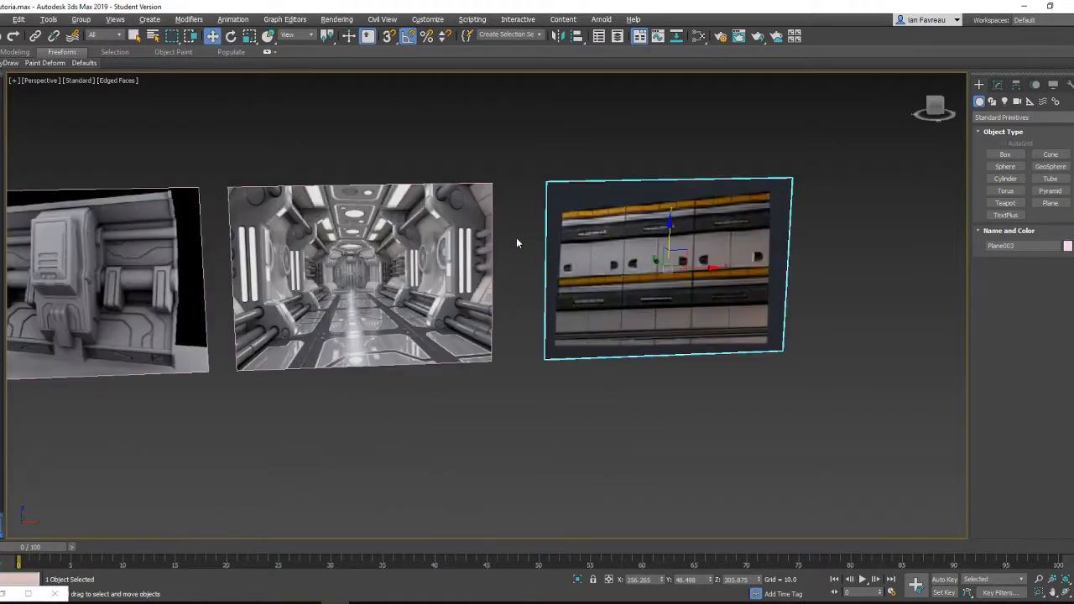
mouse_move(567, 256)
alt+middle_down()
mouse_move(565, 266)
mouse_move(587, 260)
alt+middle_up()
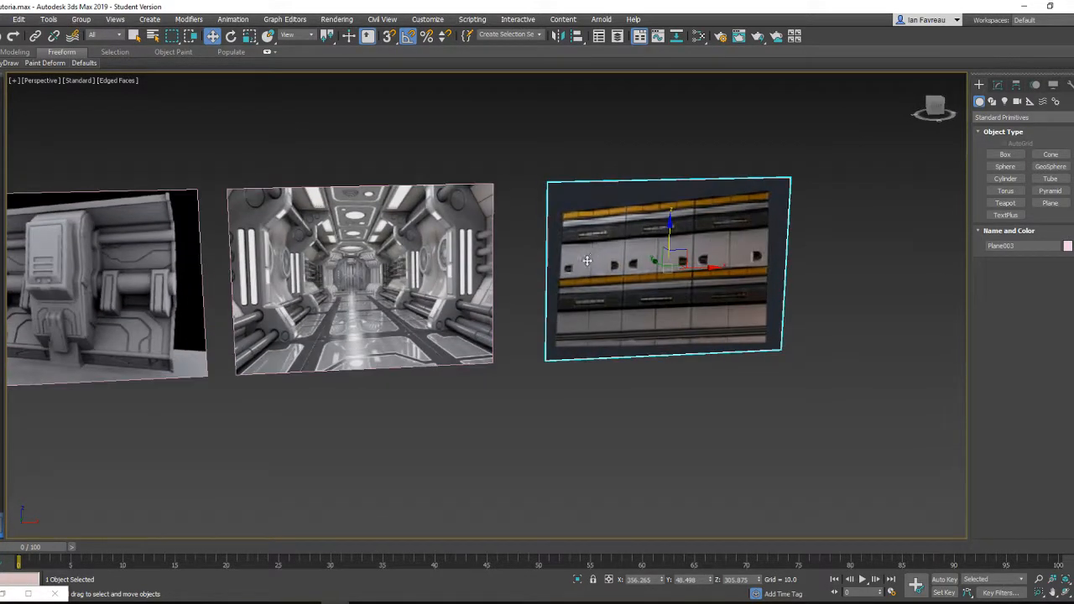
scroll(587, 260, down, 3)
scroll(478, 272, up, 3)
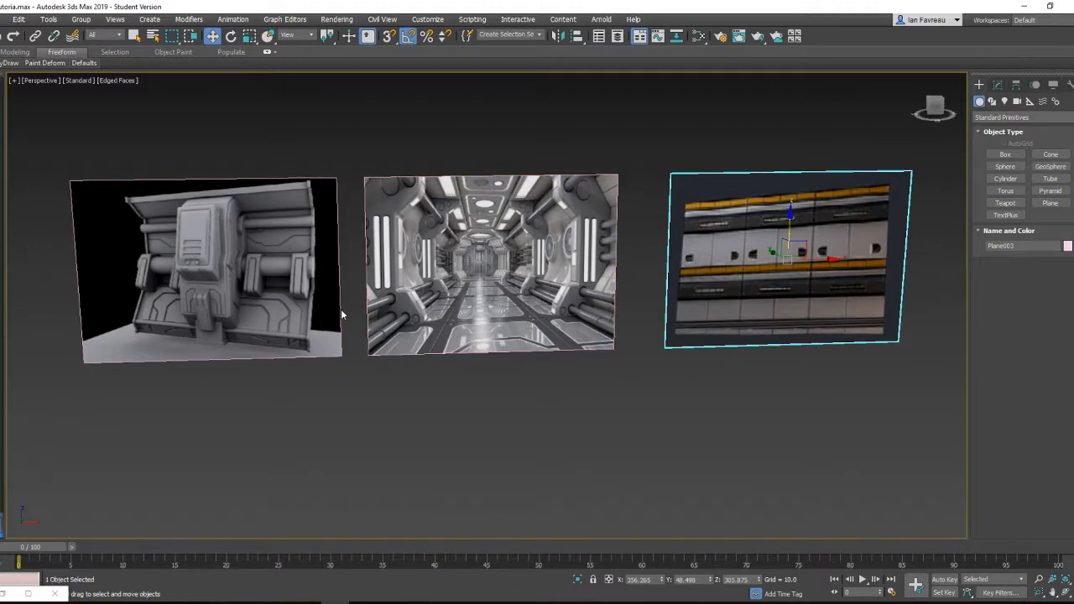
middle_drag(393, 318, 343, 309)
scroll(359, 281, down, 3)
scroll(343, 310, up, 3)
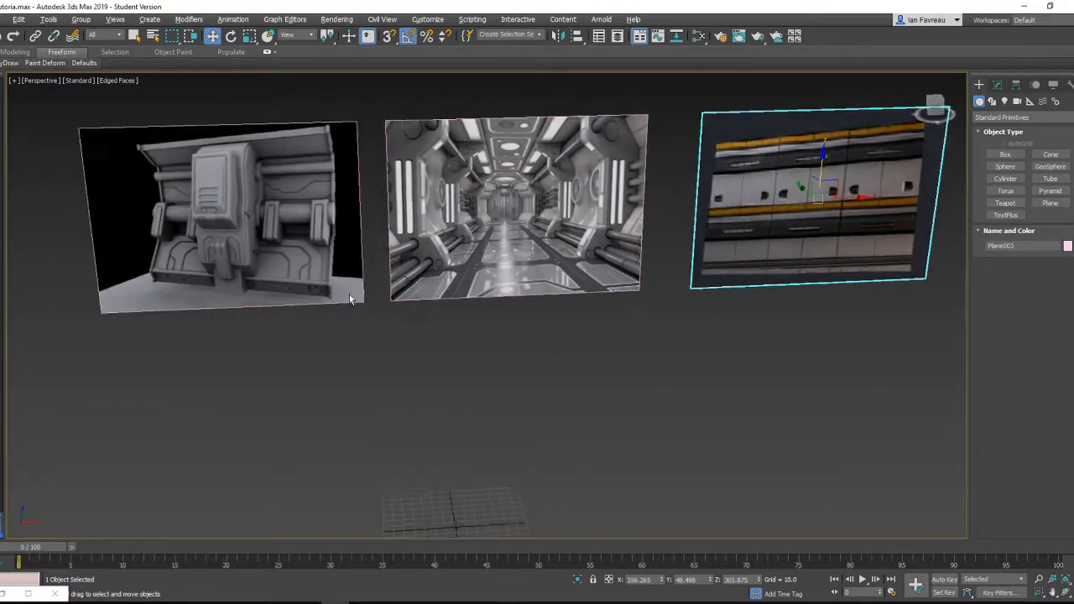
scroll(342, 289, down, 3)
scroll(334, 252, up, 4)
- Select the reference planes in turn and compare the wall designs in their images
click(295, 225)
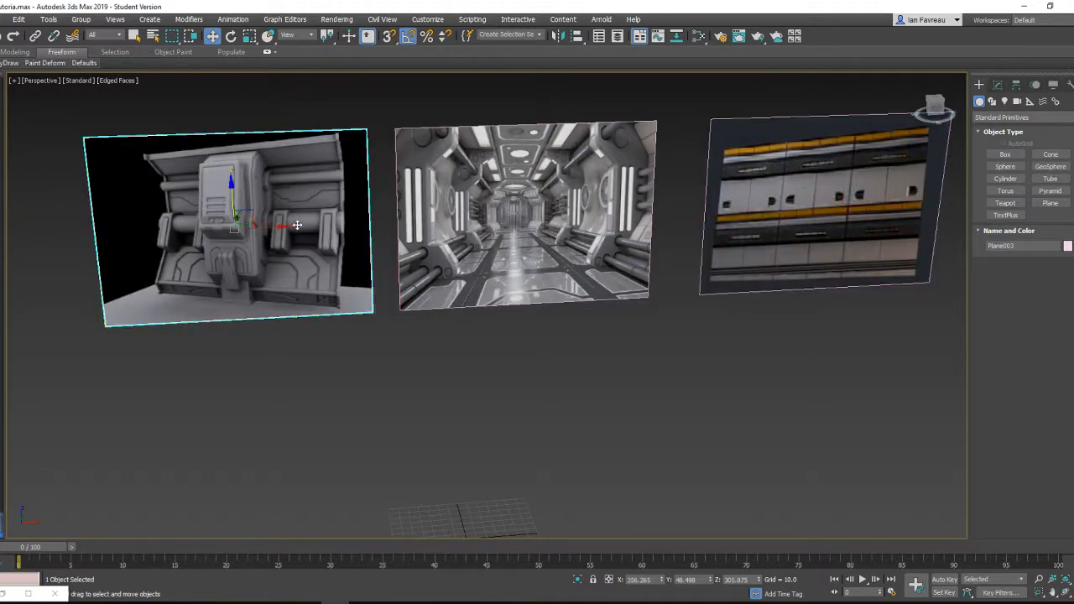
click(468, 216)
click(772, 208)
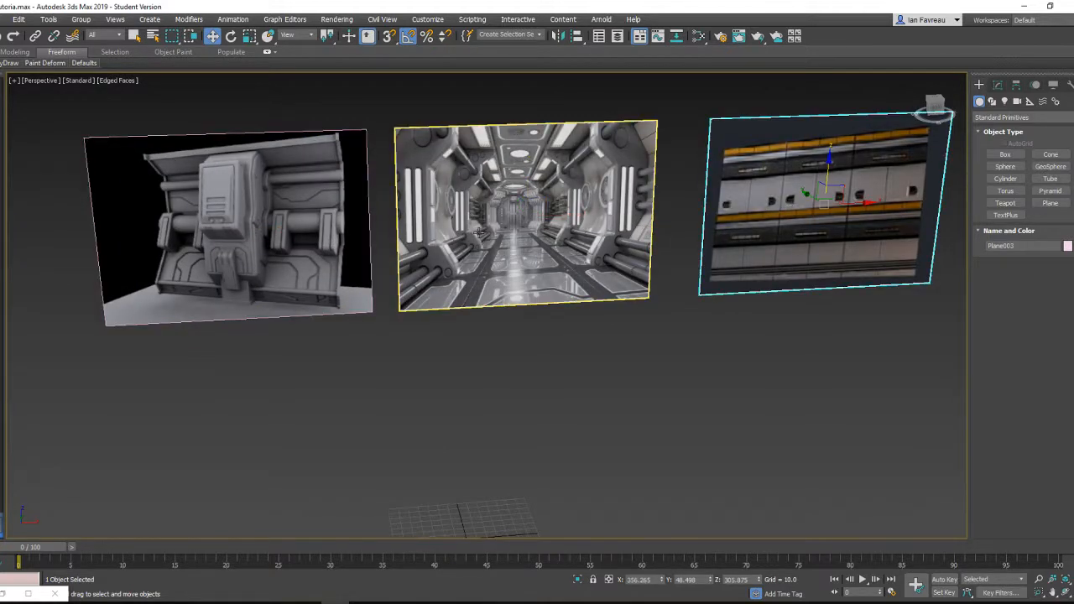
mouse_move(453, 231)
middle_down()
mouse_move(503, 232)
mouse_move(454, 233)
mouse_move(458, 245)
middle_up()
click(503, 231)
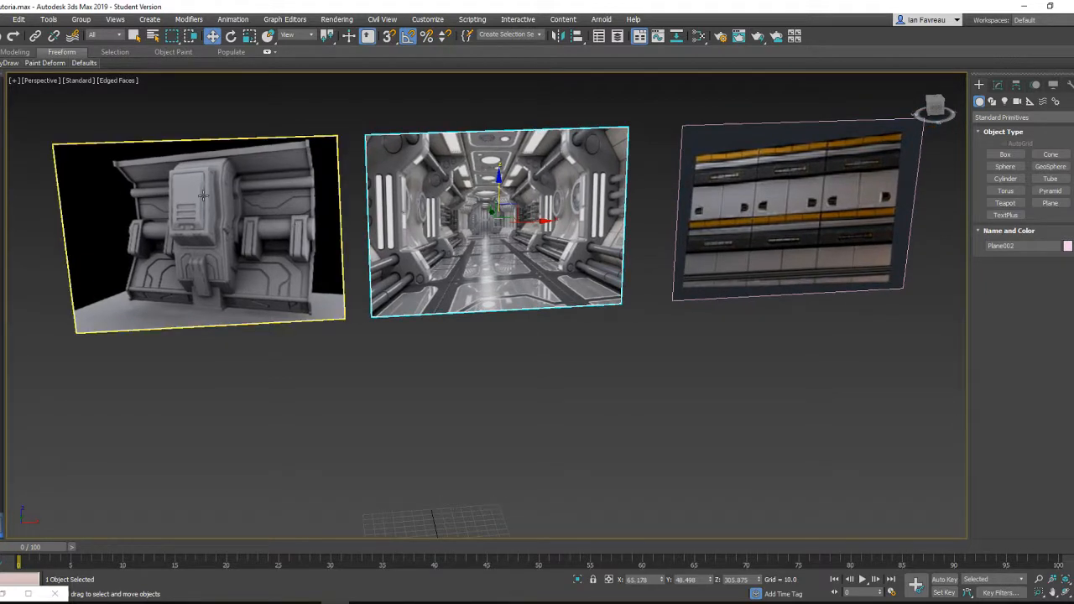
middle_drag(806, 216, 693, 220)
middle_drag(456, 232, 489, 206)
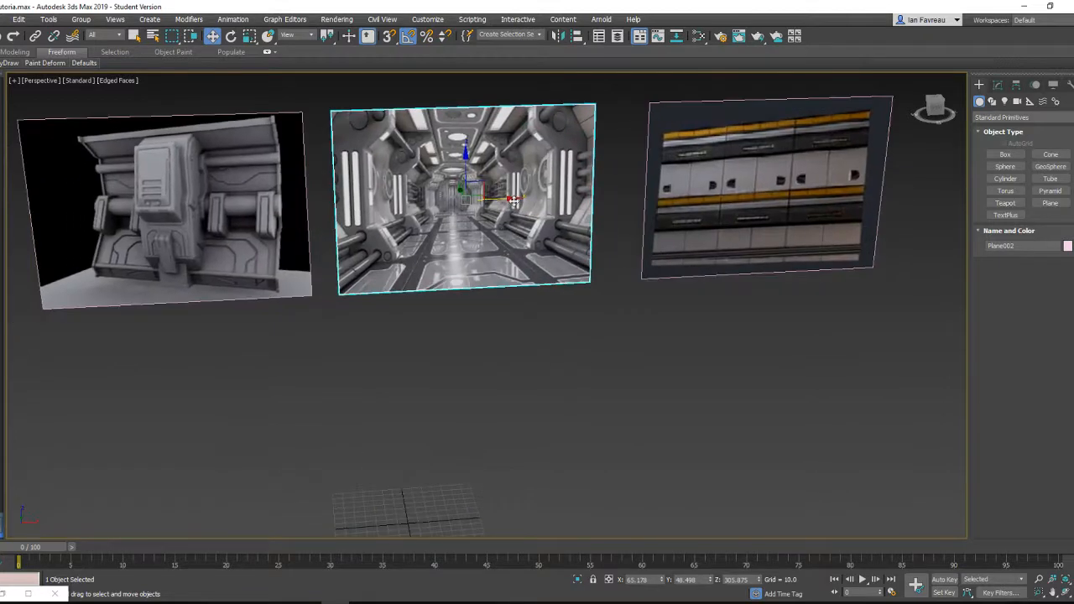
scroll(489, 207, down, 2)
scroll(489, 206, up, 2)
click(711, 207)
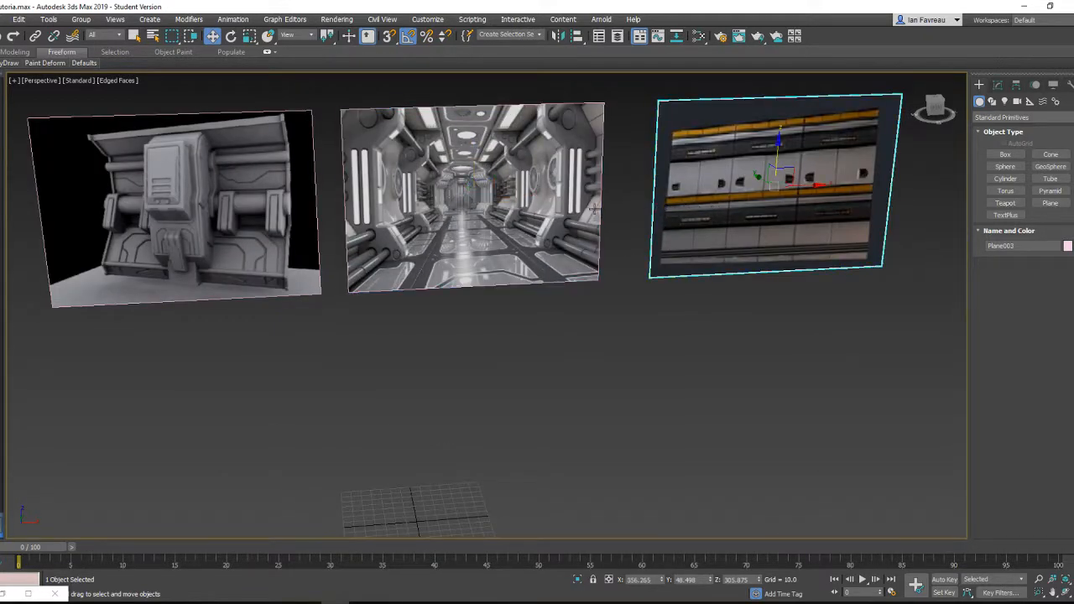
scroll(450, 216, down, 2)
scroll(437, 207, up, 2)
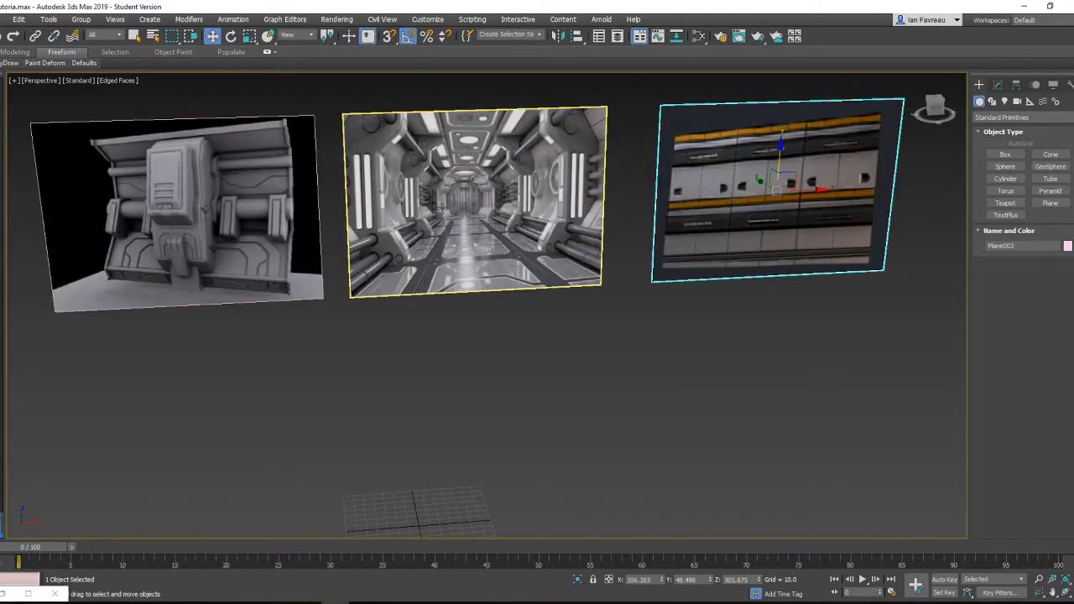
middle_drag(223, 208, 281, 215)
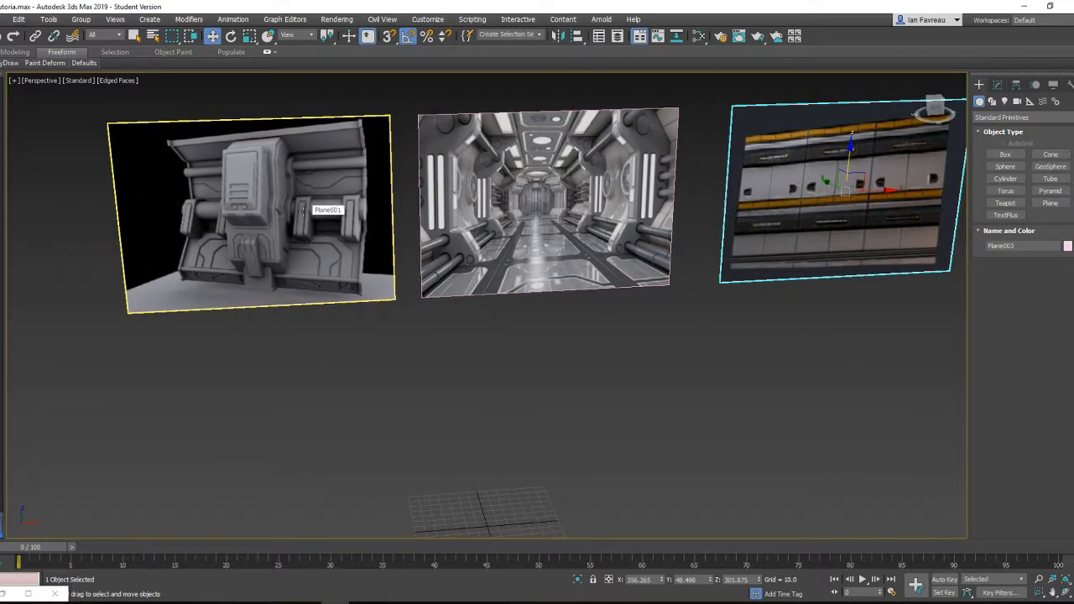
scroll(302, 212, down, 2)
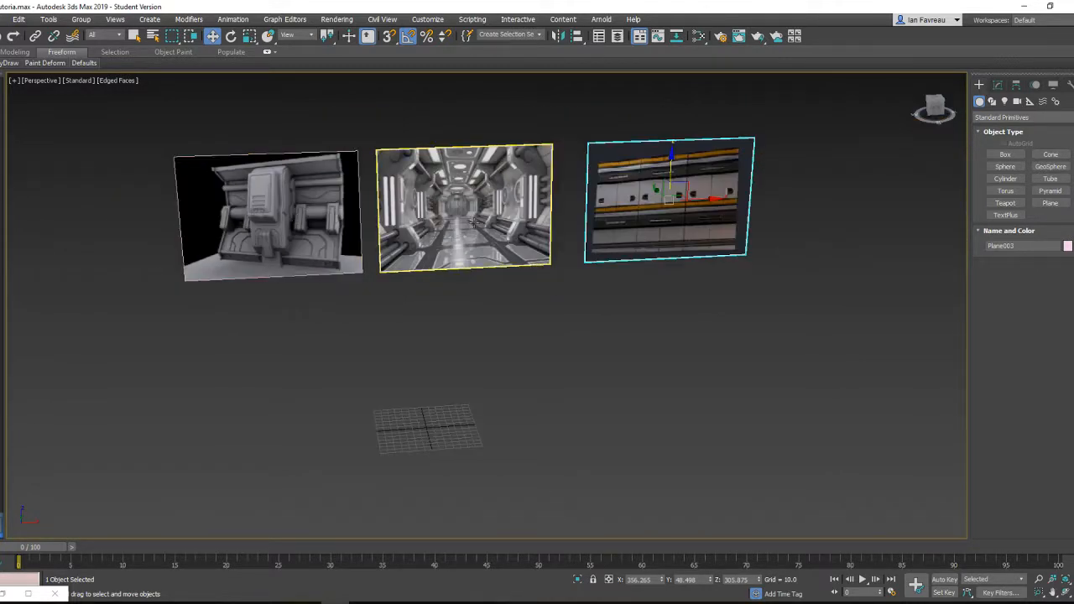
scroll(503, 237, up, 2)
middle_drag(503, 228, 404, 224)
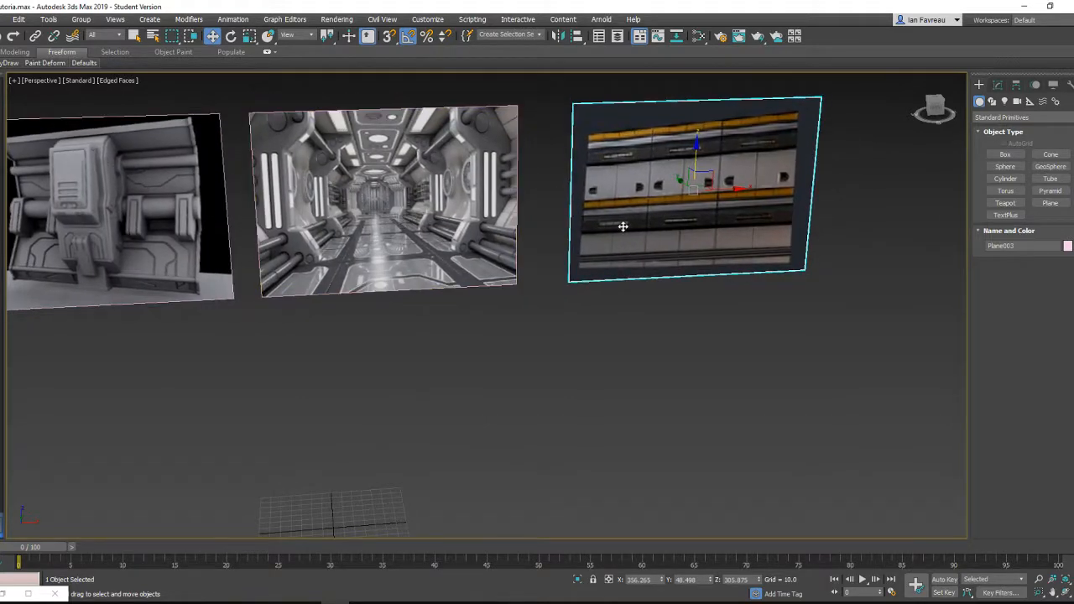
scroll(624, 226, down, 1)
scroll(604, 227, up, 1)
middle_drag(604, 227, 618, 227)
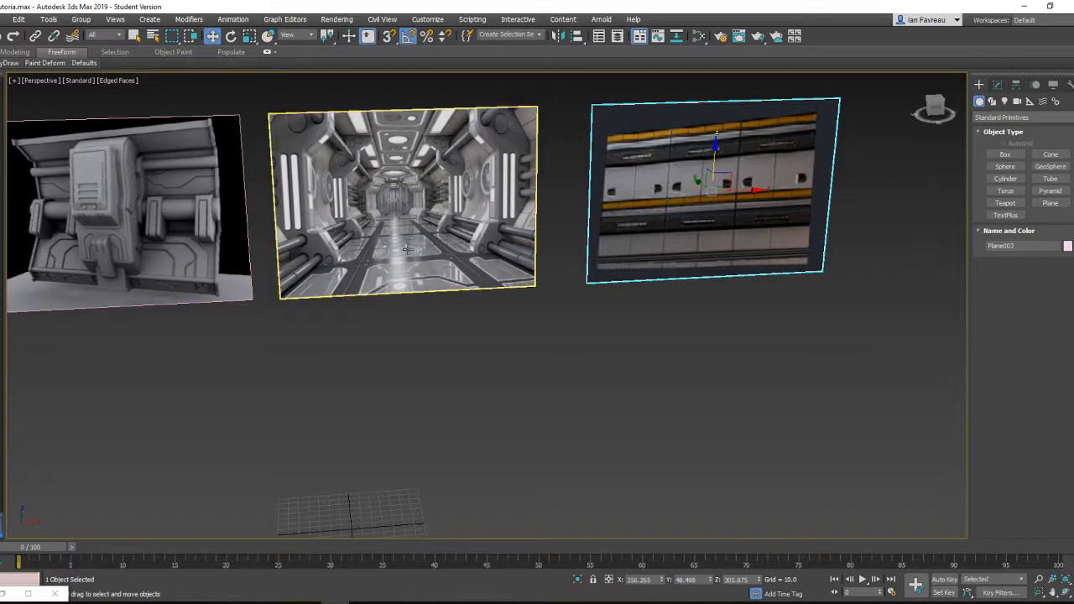
- Select the first plane with the grey wall module and study its shapes next to the other references
middle_drag(453, 222, 601, 207)
click(325, 234)
scroll(312, 214, down, 3)
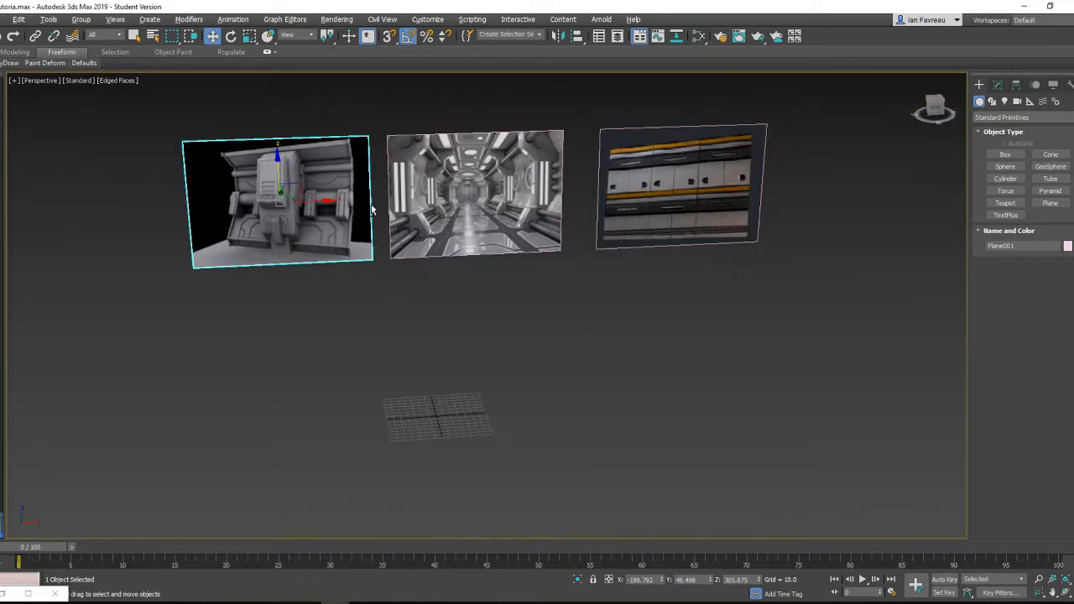
scroll(367, 218, up, 3)
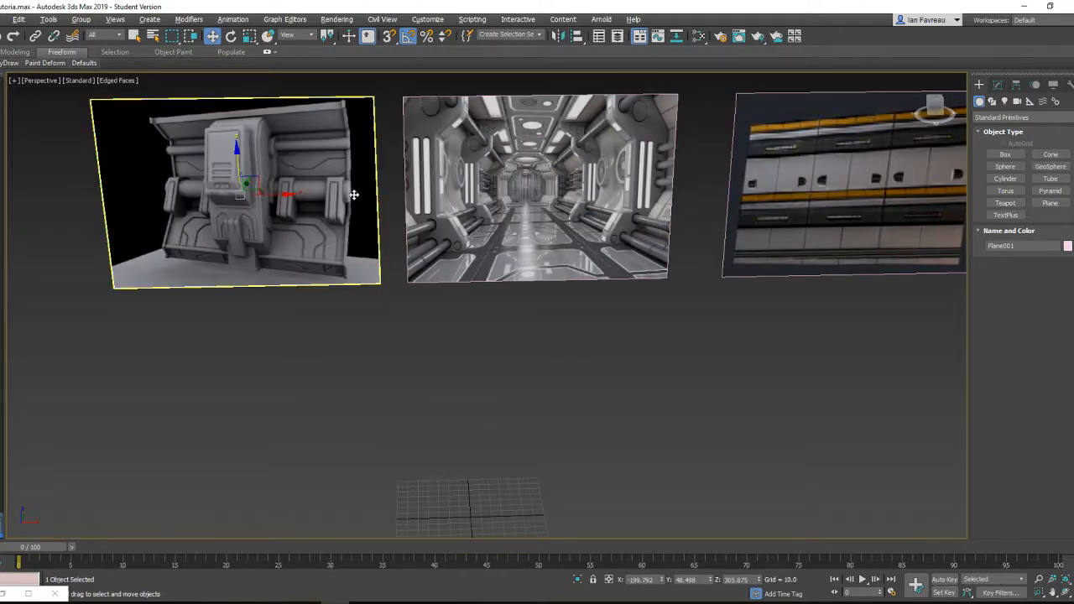
scroll(304, 198, down, 3)
scroll(290, 186, up, 1)
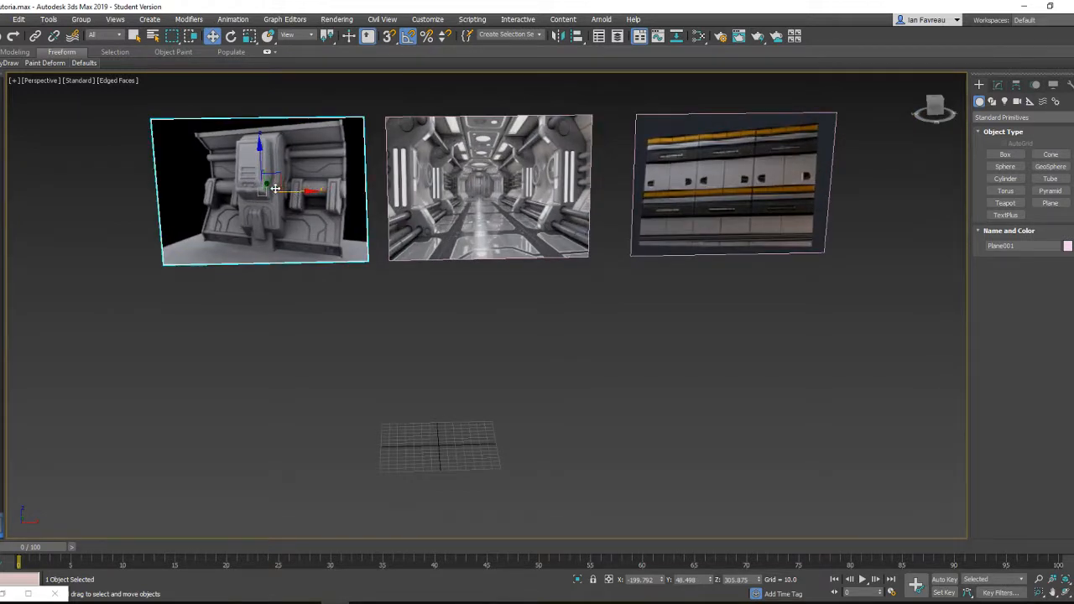
scroll(292, 185, up, 2)
scroll(291, 183, down, 2)
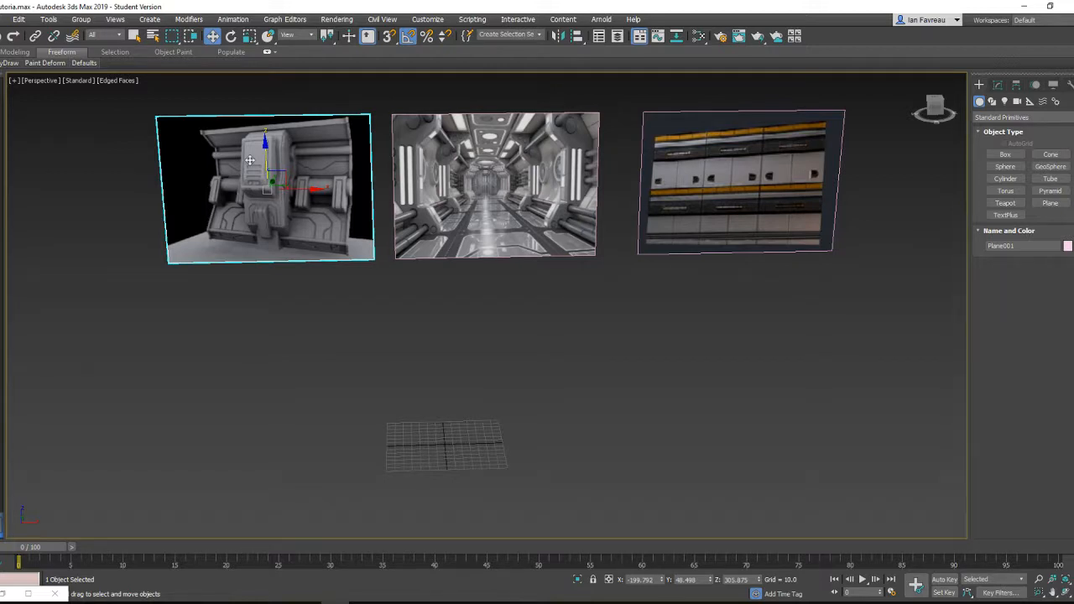
scroll(368, 265, up, 2)
scroll(318, 240, down, 2)
middle_drag(318, 238, 285, 263)
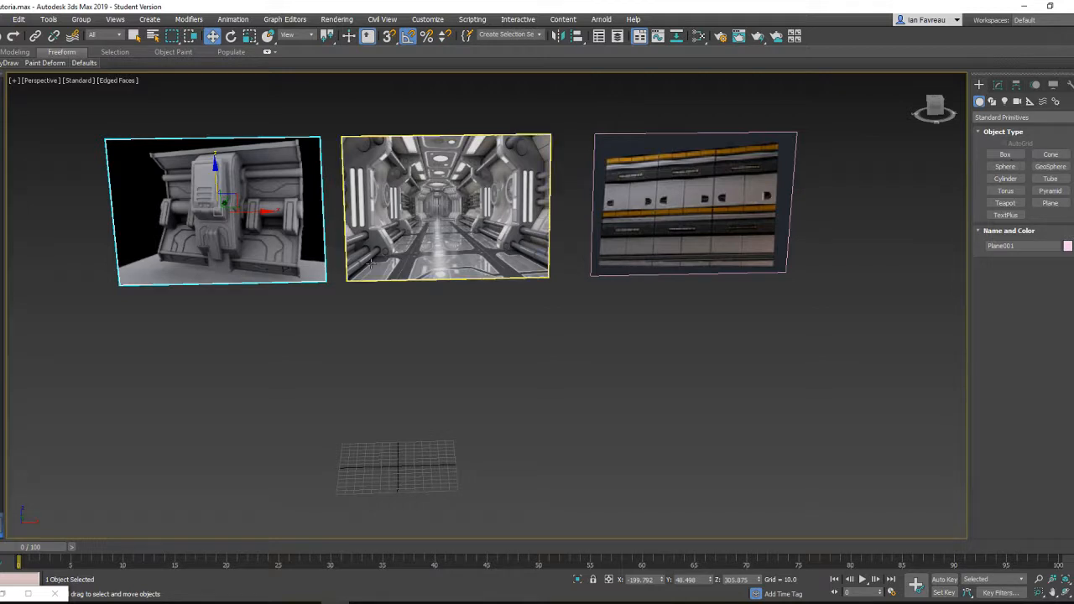
scroll(297, 203, up, 4)
scroll(297, 203, down, 3)
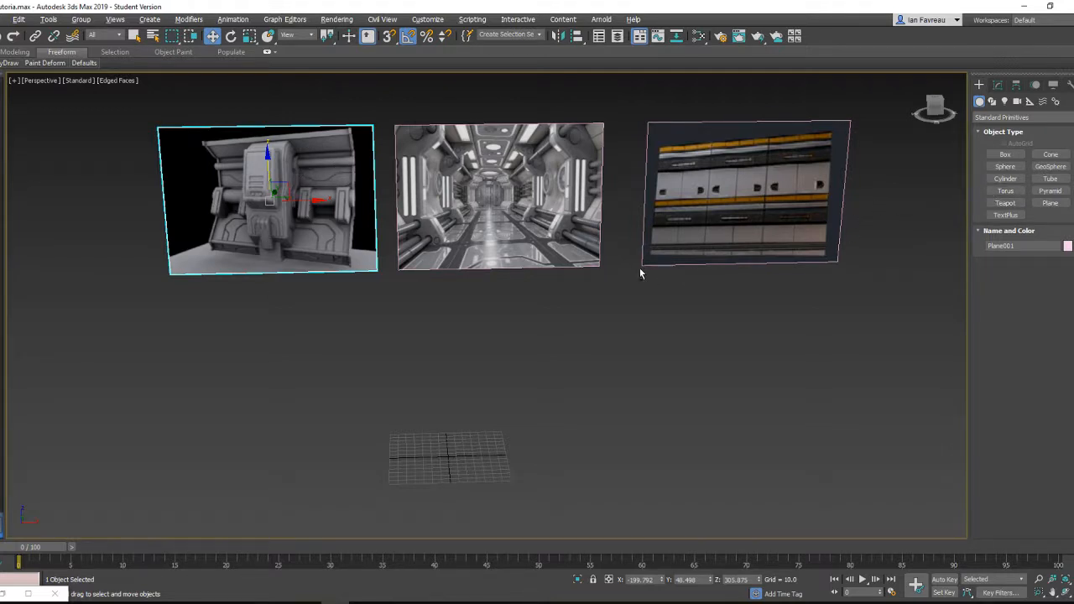
- Study the three reference images up close and as a whole row
mouse_move(639, 268)
alt+middle_down()
mouse_move(659, 260)
mouse_move(657, 278)
alt+middle_up()
scroll(655, 267, up, 2)
scroll(656, 268, down, 2)
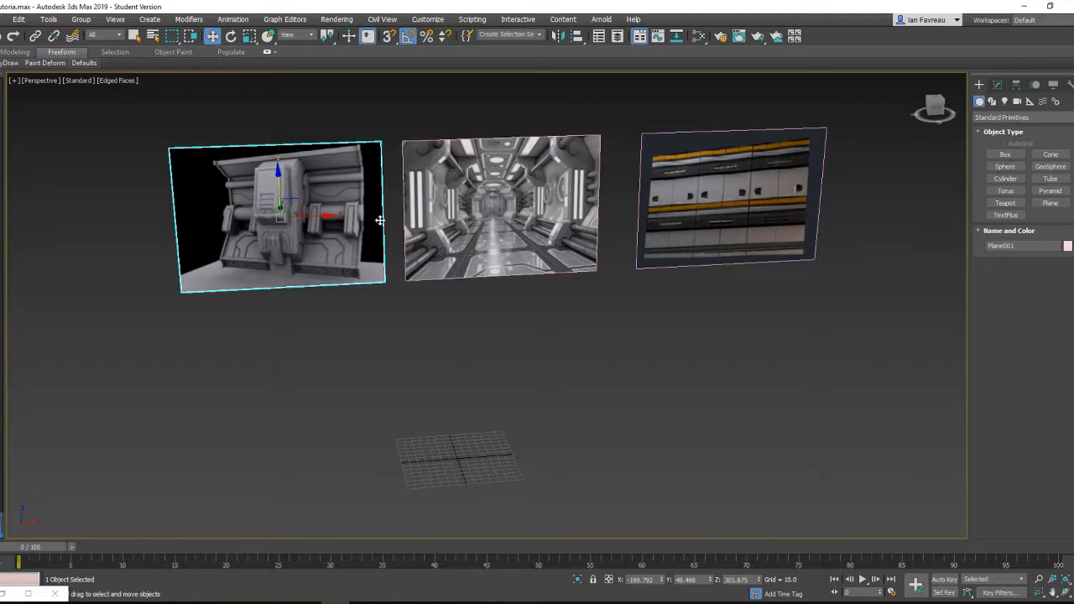
scroll(379, 220, up, 3)
scroll(476, 230, down, 3)
- Create a plane about 208 by 215 units near the grid and raise it about 112 units in Z
alt+middle_drag(476, 230, 515, 245)
middle_drag(515, 245, 497, 155)
alt+middle_drag(496, 154, 529, 173)
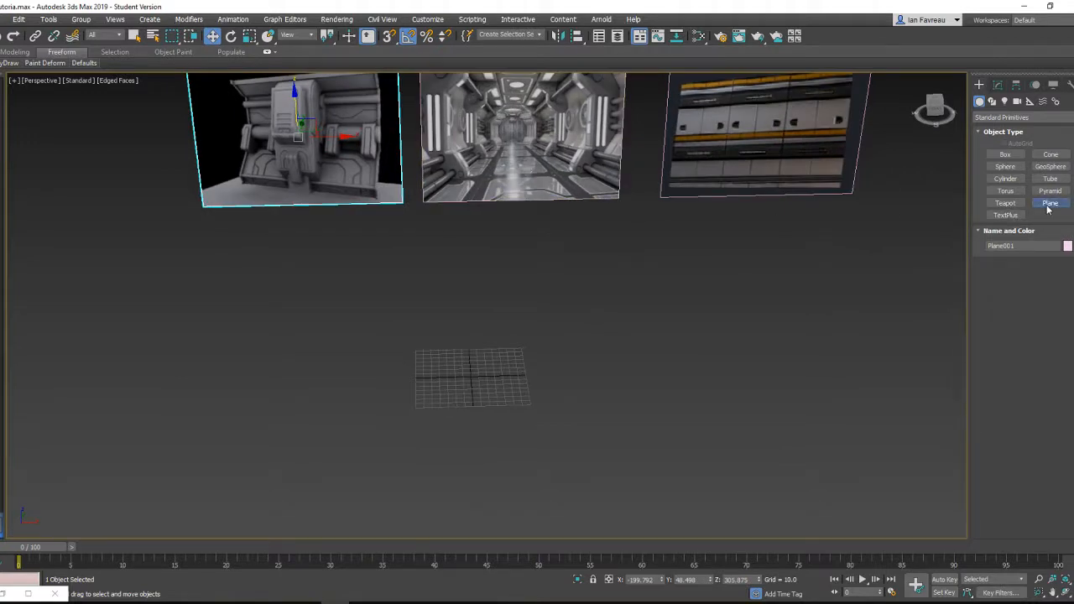
click(1050, 203)
drag(409, 370, 599, 464)
key(w)
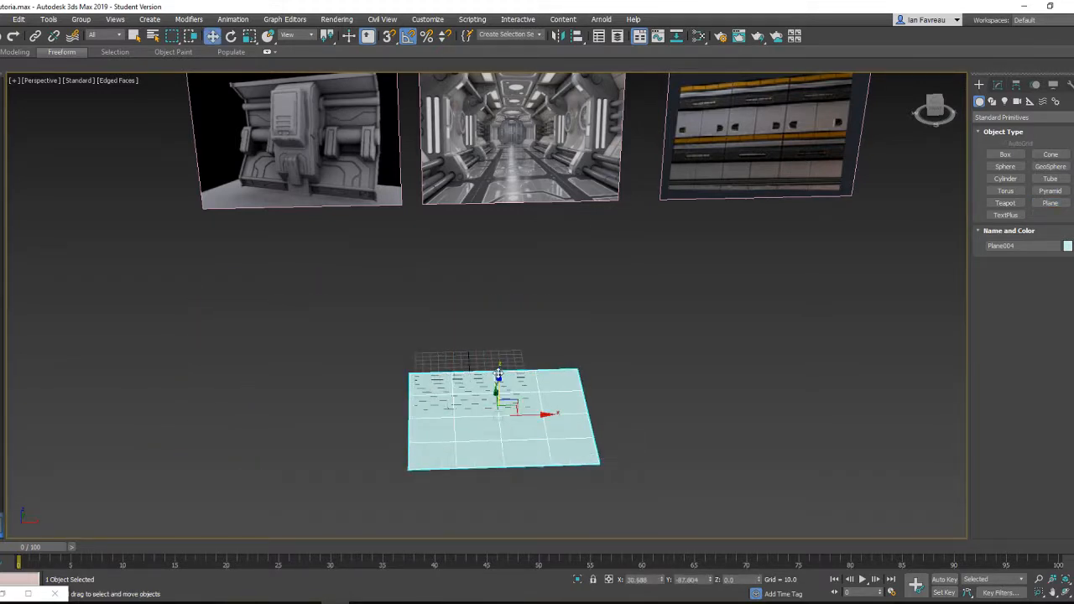
drag(498, 373, 501, 287)
scroll(527, 304, up, 3)
- Inspect the new plane's parameters and segment grid in wireframe and shaded display
click(997, 85)
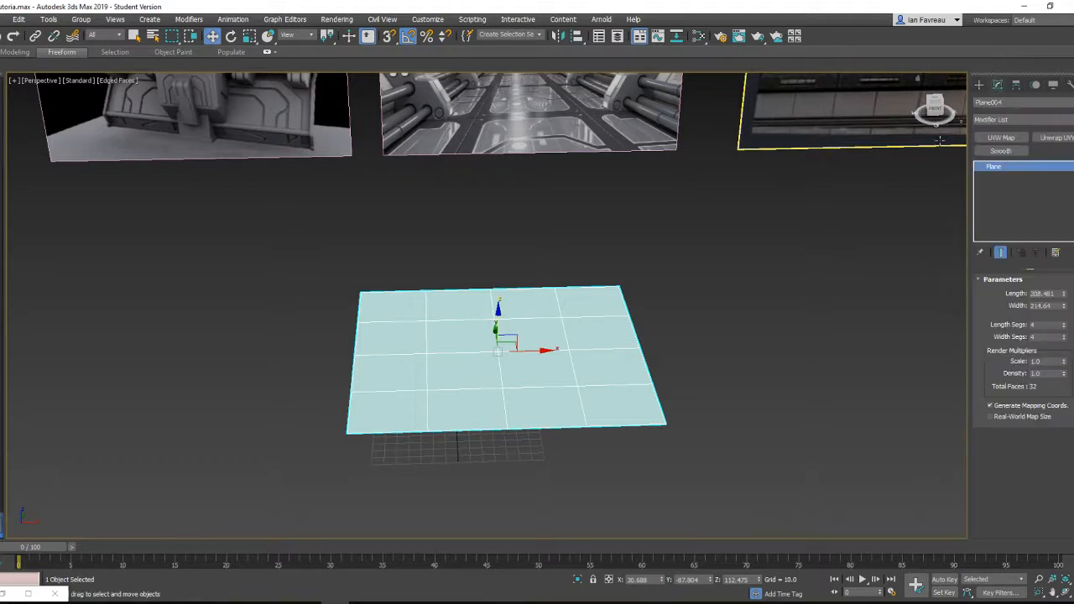
click(939, 141)
key(F3)
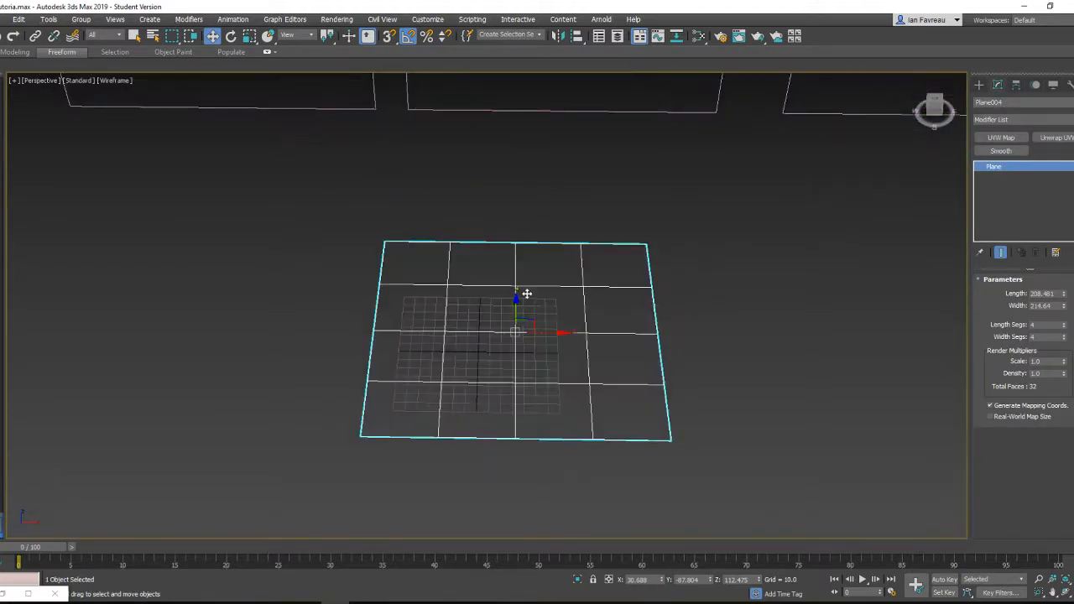
key(F3)
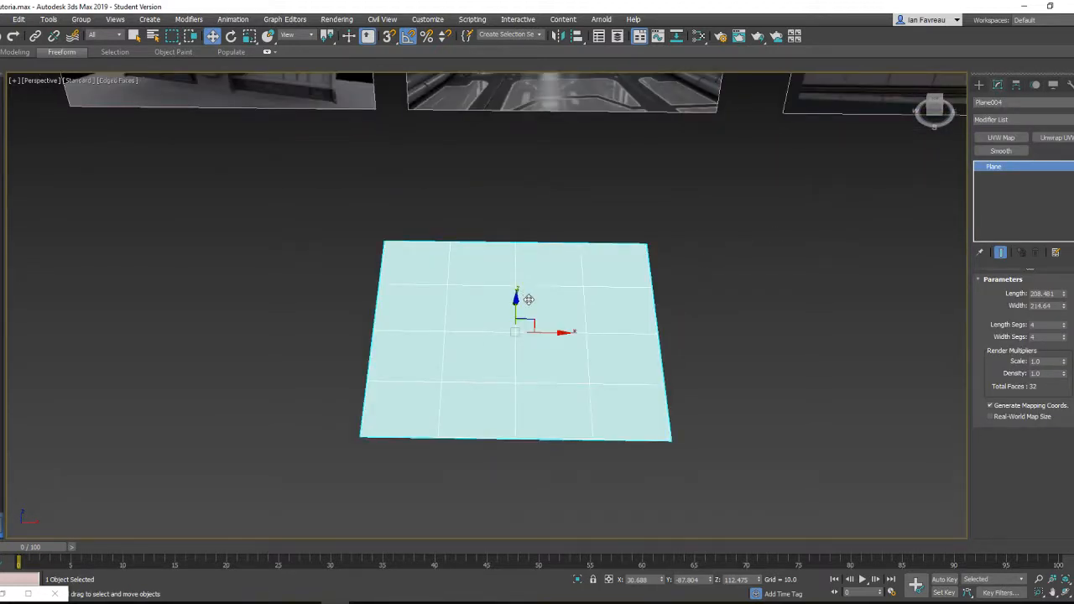
key(F3)
key(F3)
scroll(528, 299, down, 2)
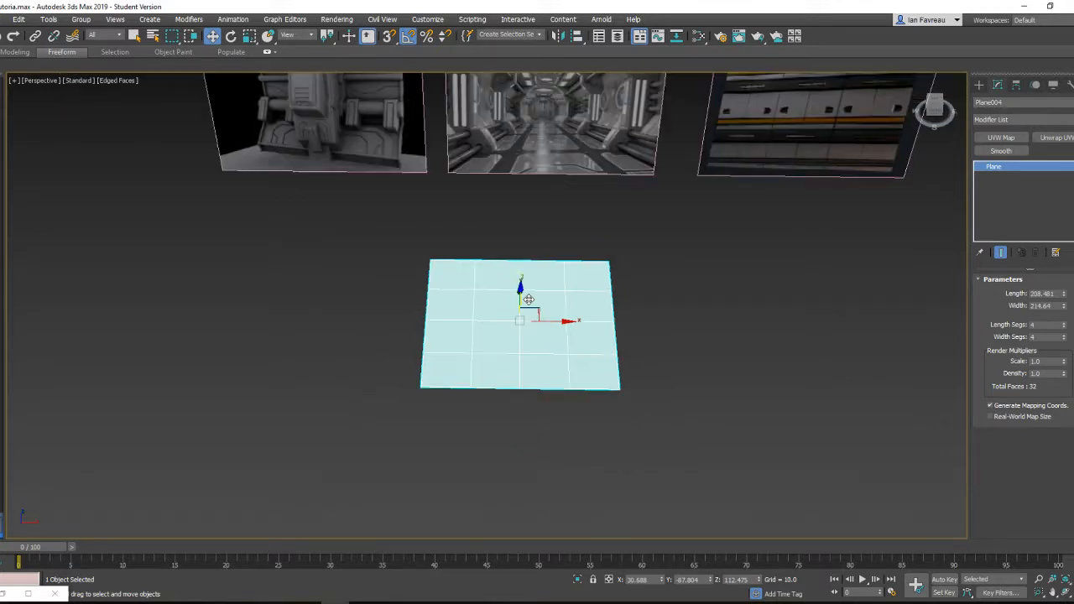
- Convert the new plane to an Editable Poly
right_click(540, 300)
mouse_move(587, 414)
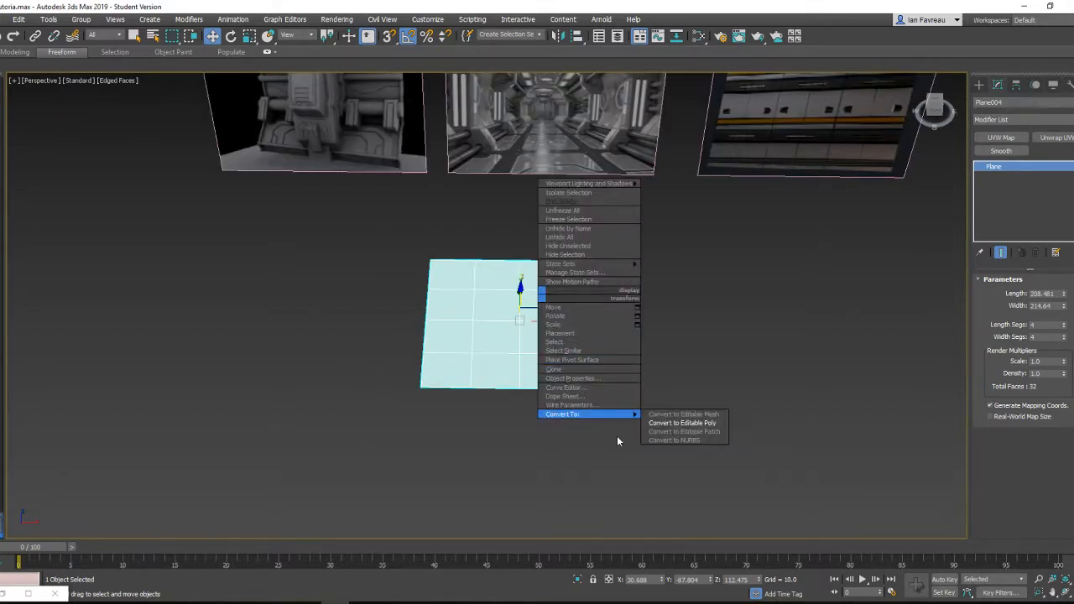
click(663, 423)
scroll(598, 337, up, 2)
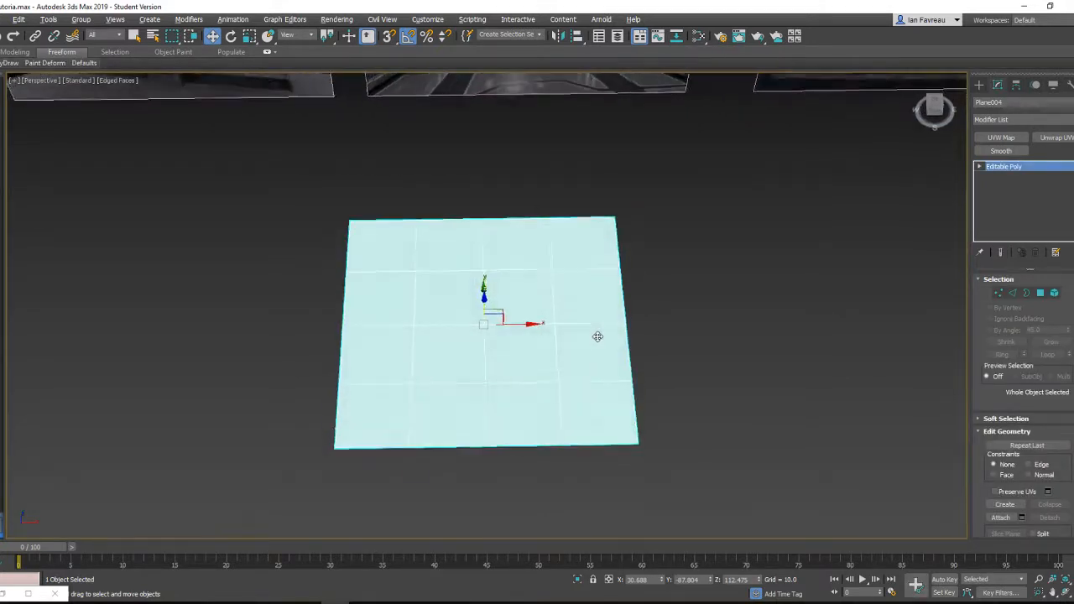
- Remove all inner edges of the plane together with their vertices, leaving a single polygon
alt+middle_drag(597, 336, 589, 343)
click(1017, 293)
alt+middle_drag(568, 295, 575, 311)
drag(576, 384, 576, 409)
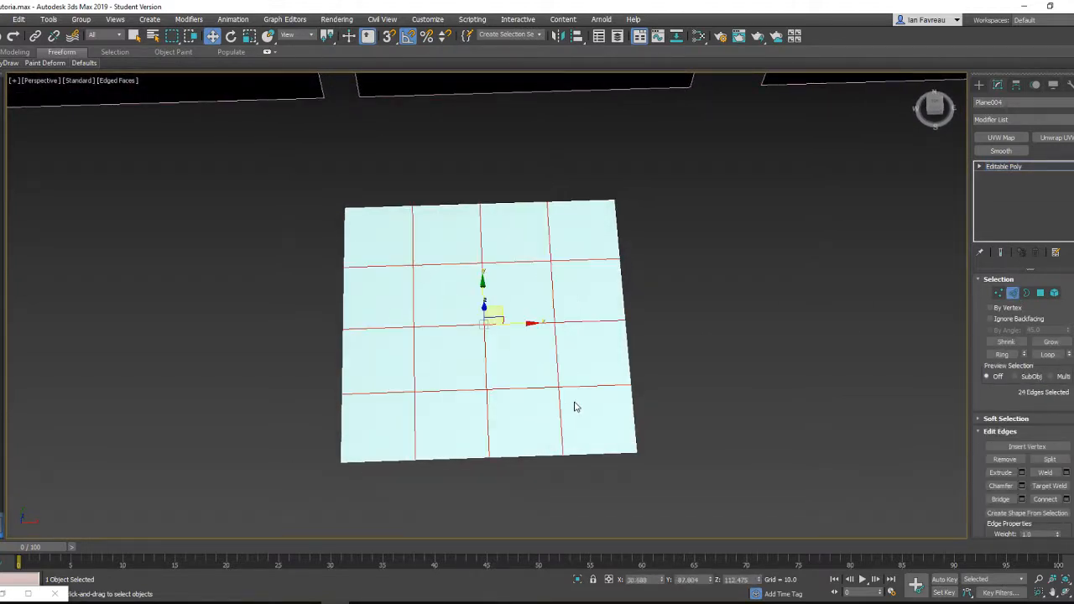
key(ctrl+BackSpace)
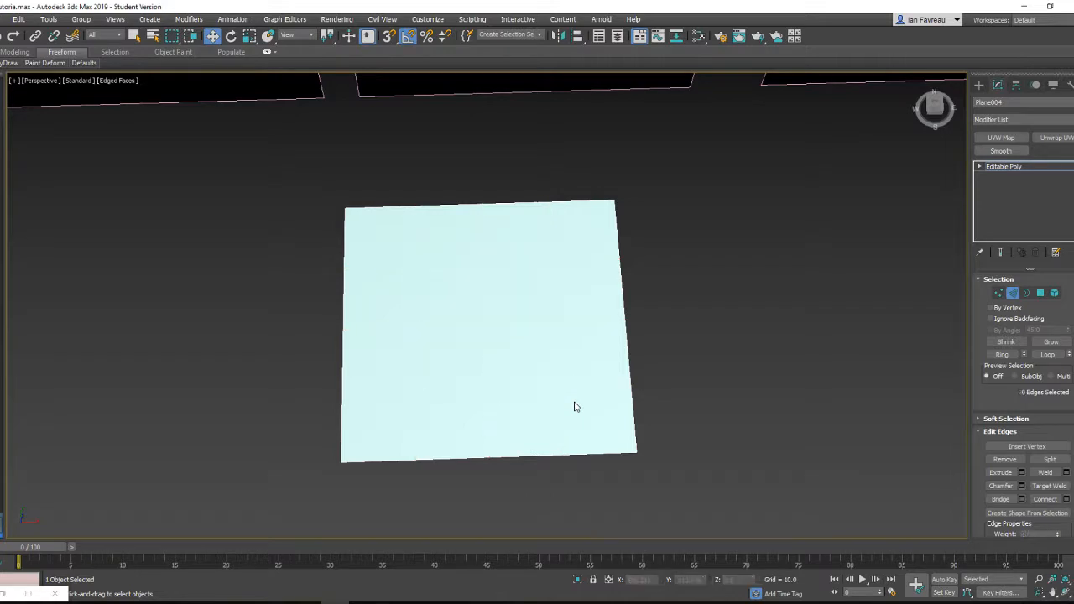
- Leave edge editing and change the plane's object color to grey
scroll(549, 280, down, 4)
scroll(541, 271, up, 3)
alt+middle_drag(540, 271, 542, 239)
scroll(543, 239, down, 3)
middle_drag(542, 240, 611, 341)
click(1011, 293)
scroll(564, 338, up, 3)
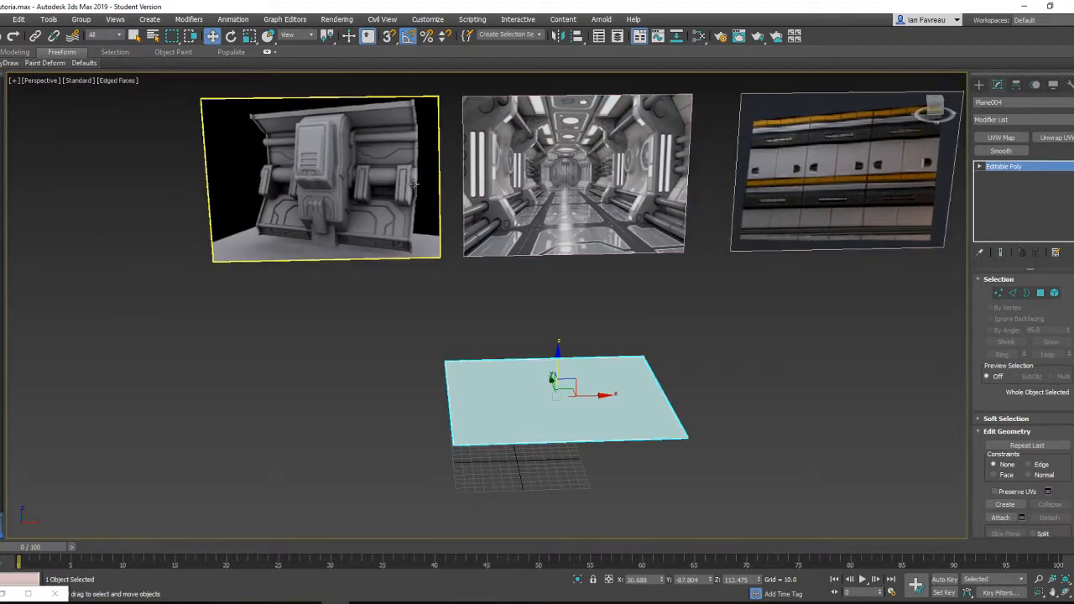
alt+middle_drag(595, 341, 568, 357)
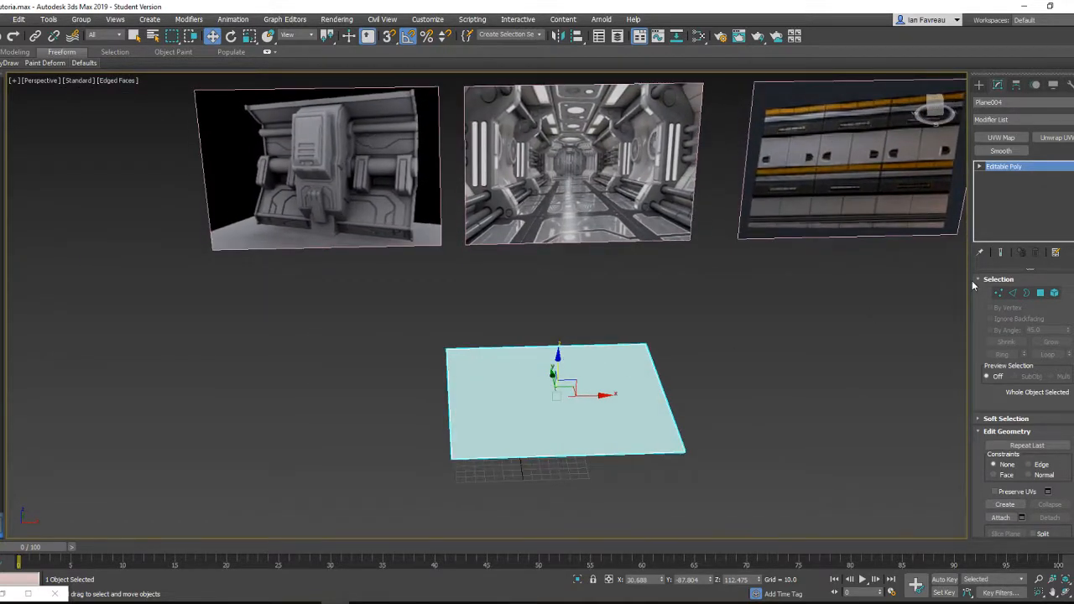
click(1071, 102)
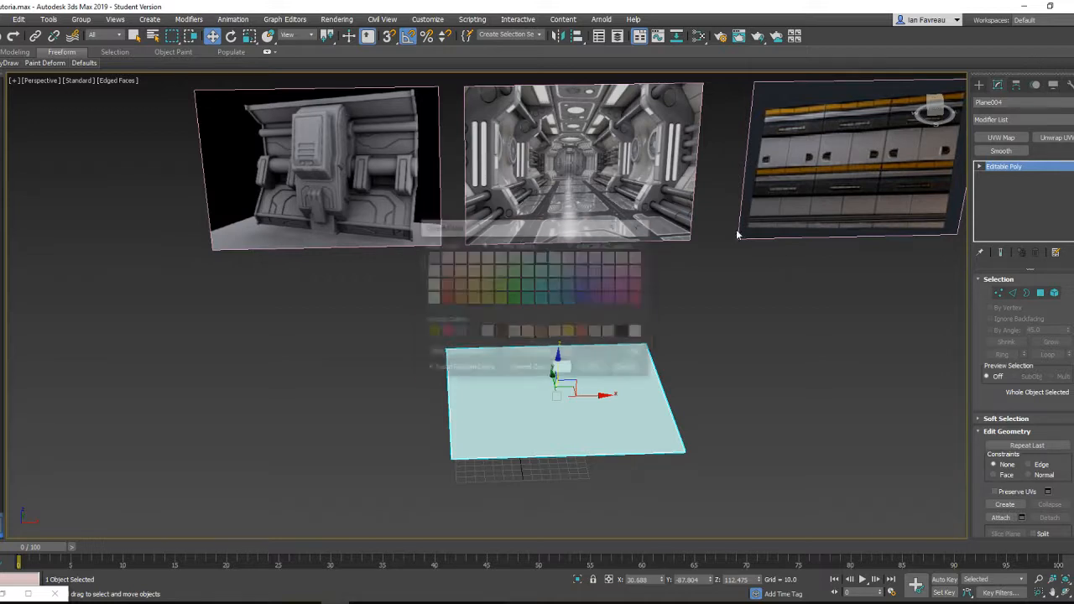
click(430, 257)
click(593, 369)
- Rotate the grey plane about its X axis so it stands upright like the reference planes
alt+middle_drag(547, 353, 553, 346)
key(e)
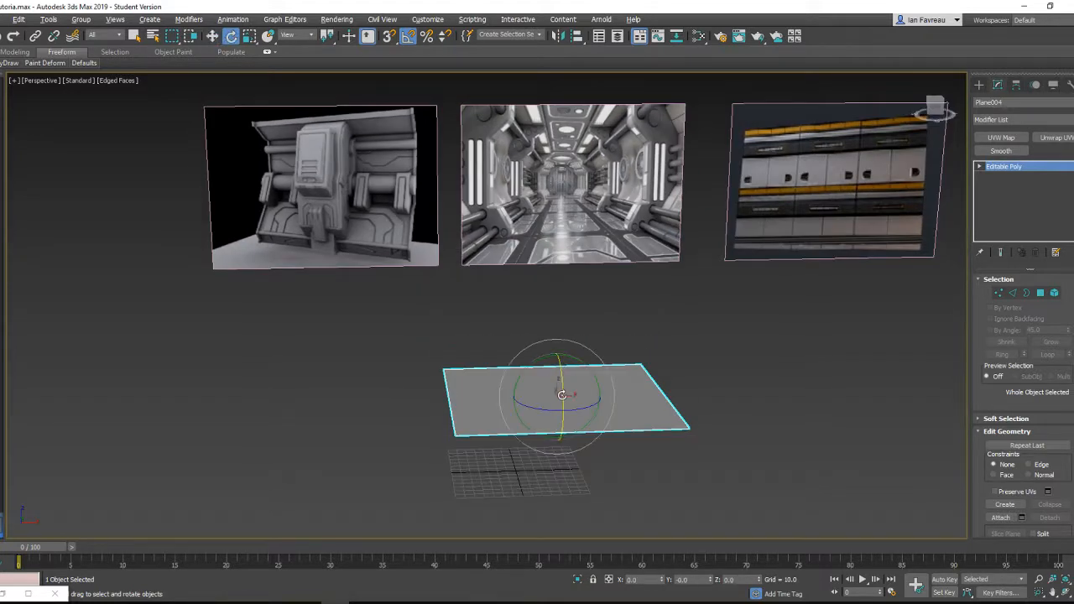
drag(560, 384, 569, 433)
alt+middle_drag(569, 433, 498, 385)
- Move the grey plane beside the first reference plane, to about X -506.5 and Z 334.4
key(w)
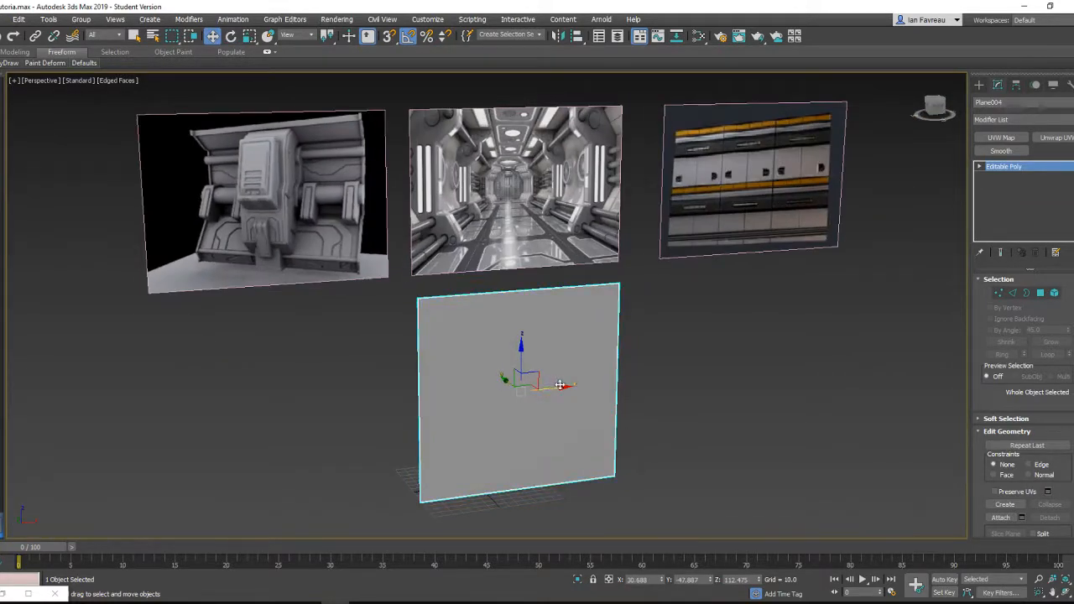
drag(506, 383, 213, 408)
key(ctrl+z)
scroll(417, 378, down, 2)
alt+middle_drag(417, 379, 694, 342)
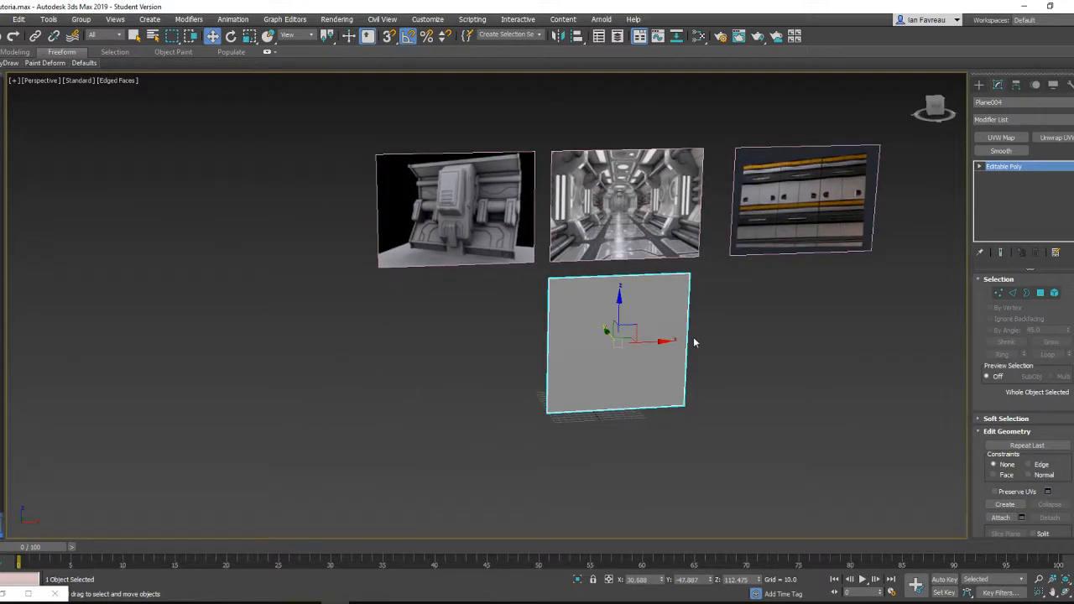
drag(651, 343, 283, 341)
alt+middle_drag(282, 341, 266, 341)
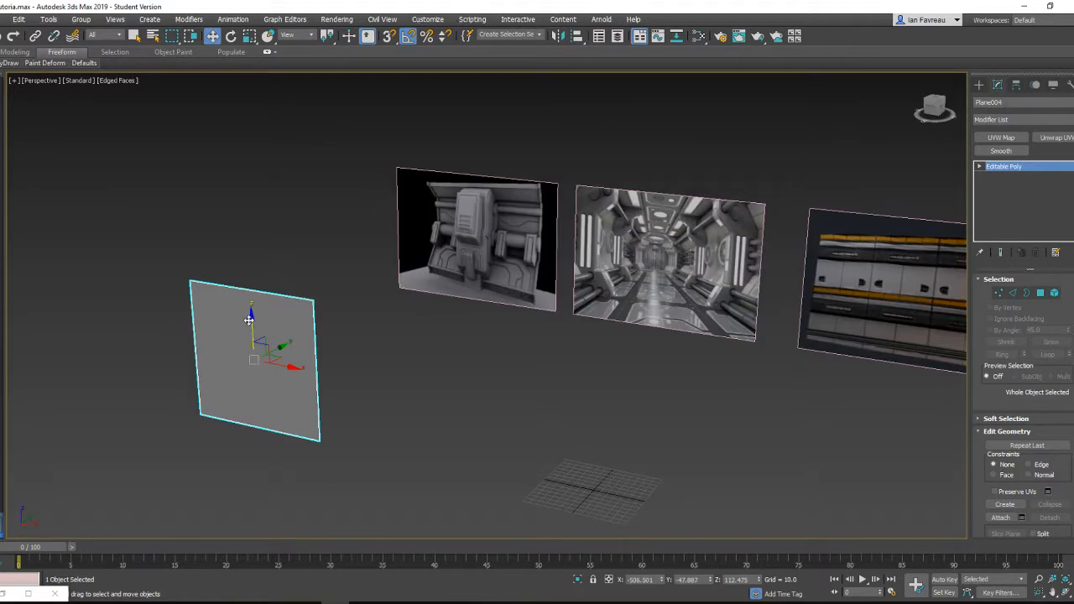
drag(249, 322, 247, 202)
key(ctrl+z)
drag(250, 316, 241, 161)
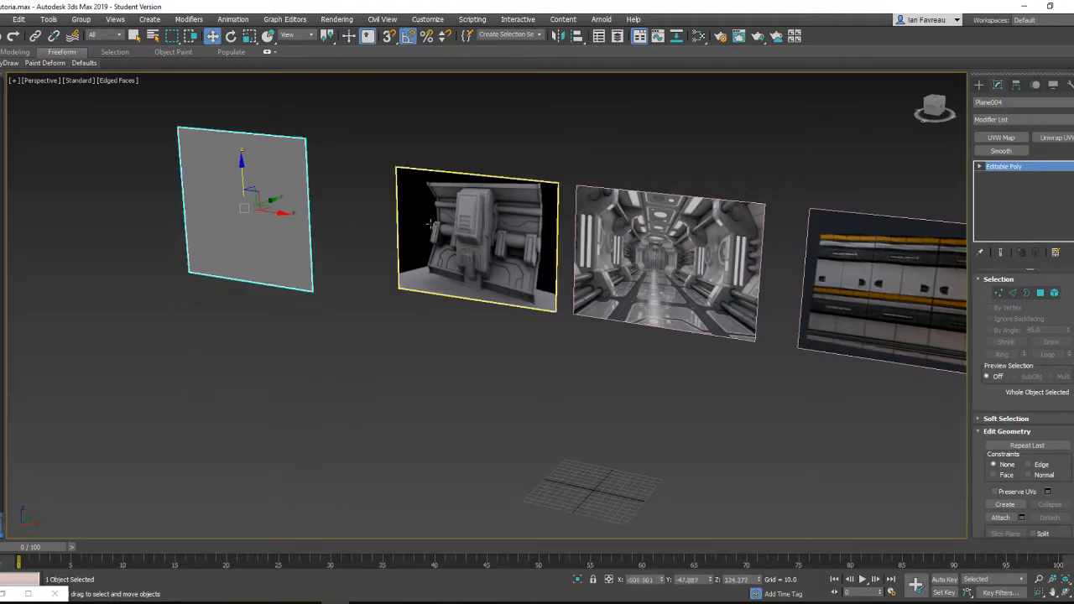
- Select the first reference plane and compare its wall module with the blank grey plane
scroll(451, 224, up, 4)
click(622, 209)
alt+middle_drag(616, 226, 617, 281)
scroll(624, 244, down, 3)
scroll(690, 271, down, 3)
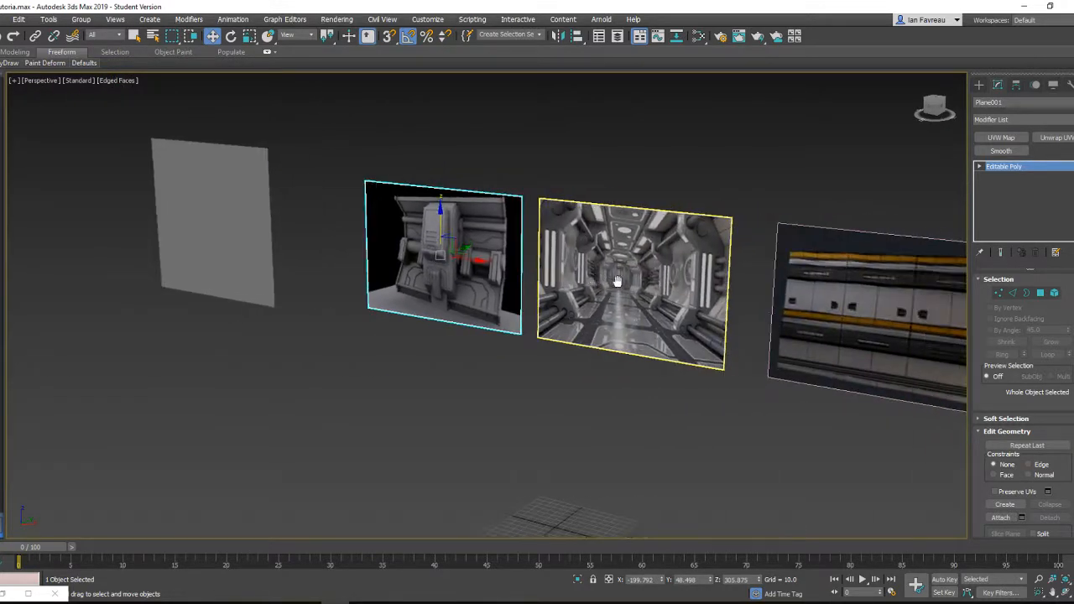
middle_drag(318, 237, 452, 275)
scroll(453, 275, up, 3)
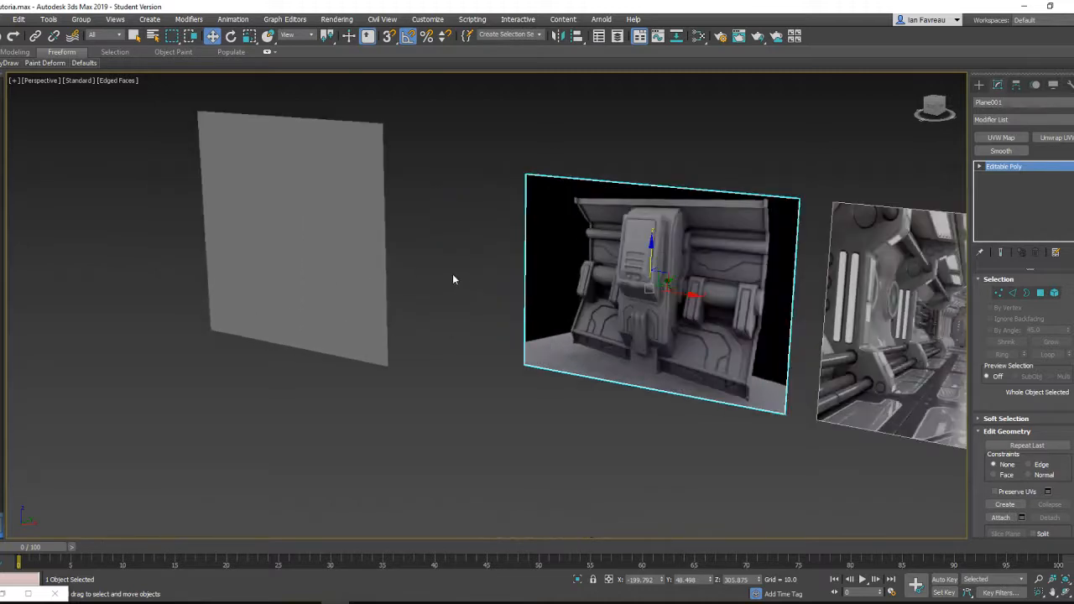
- Connect the grey plane's two vertical side edges with 2 segments and a pinch of 27
middle_drag(356, 248, 443, 261)
click(444, 262)
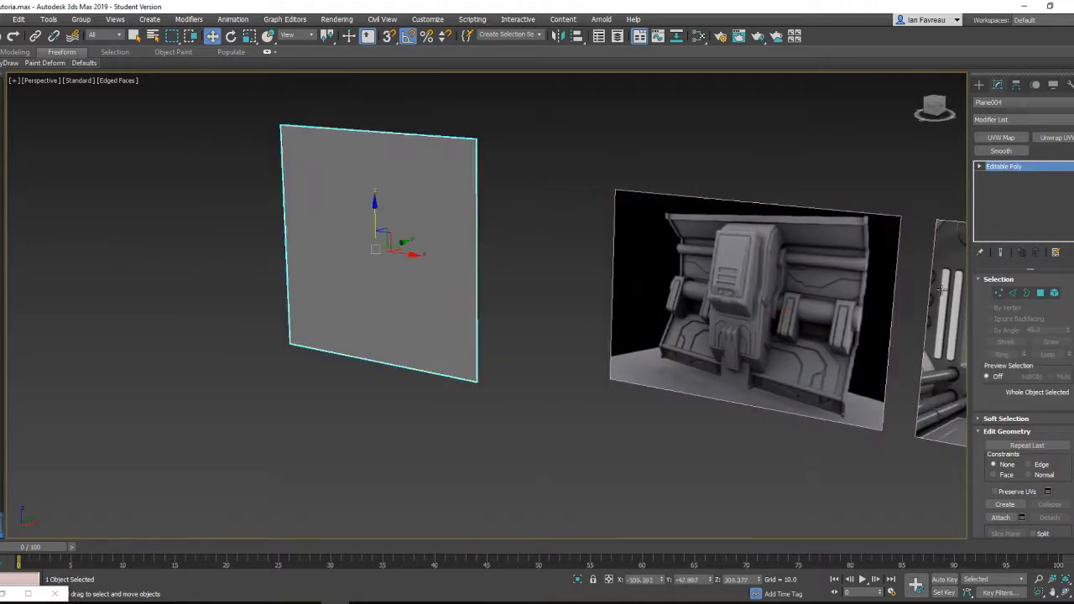
click(1013, 293)
alt+middle_drag(483, 290, 440, 286)
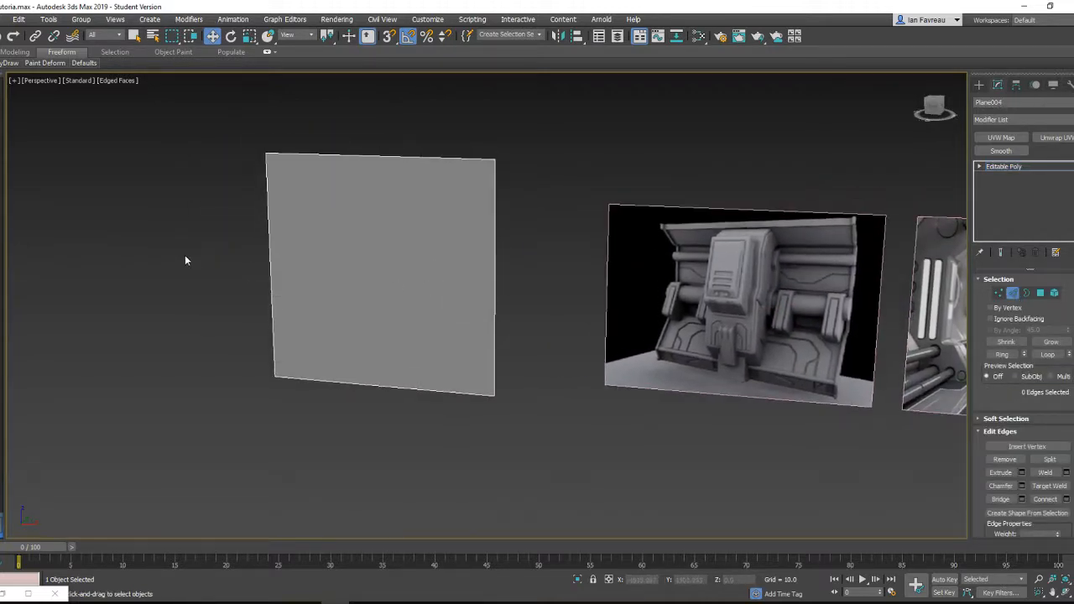
drag(172, 250, 658, 282)
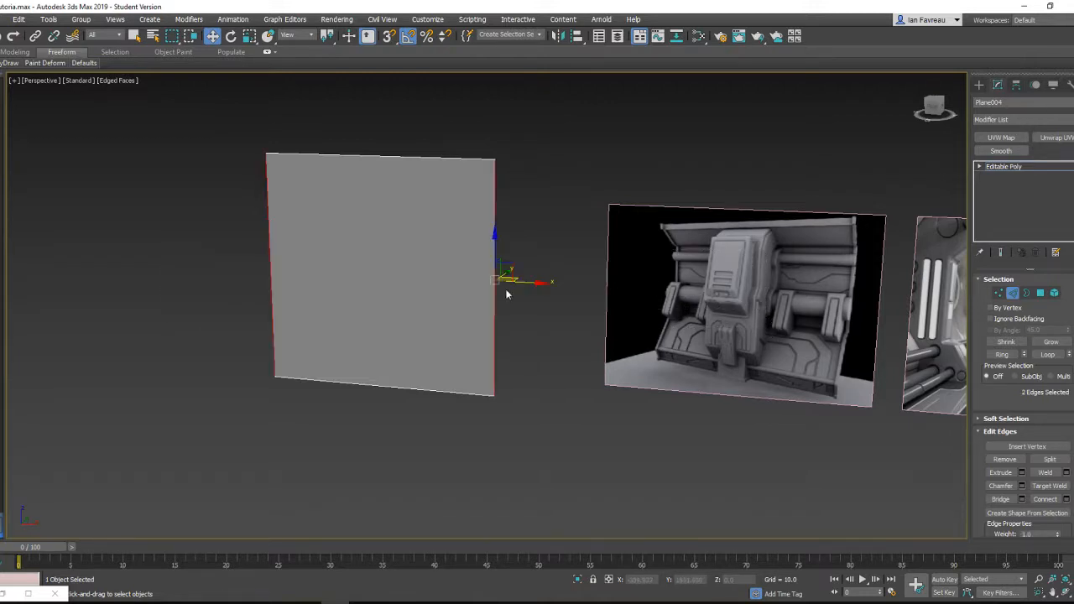
alt+middle_drag(506, 292, 293, 282)
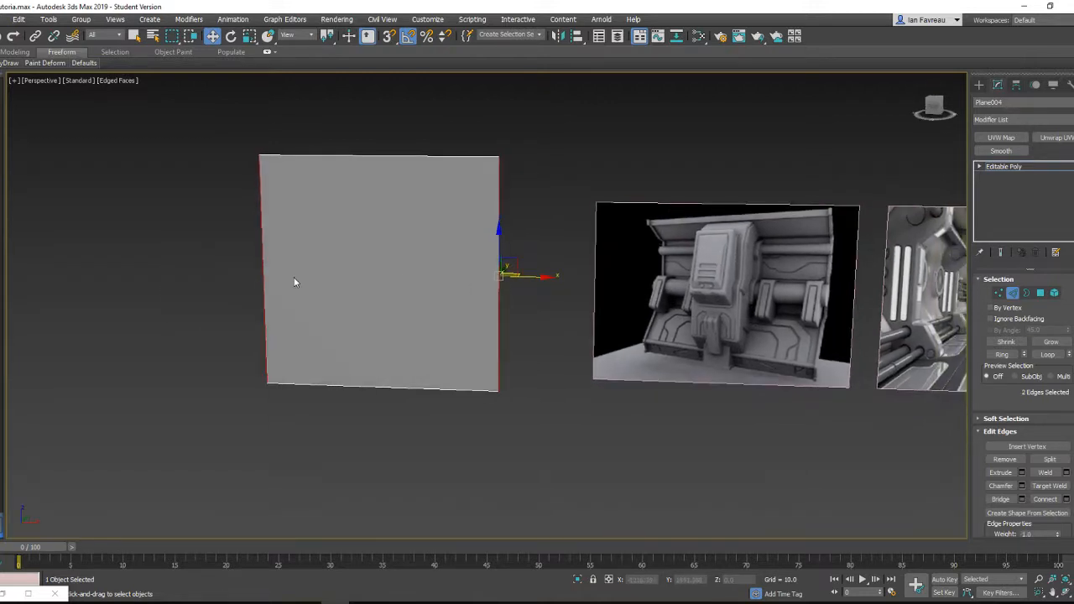
click(1066, 500)
click(495, 309)
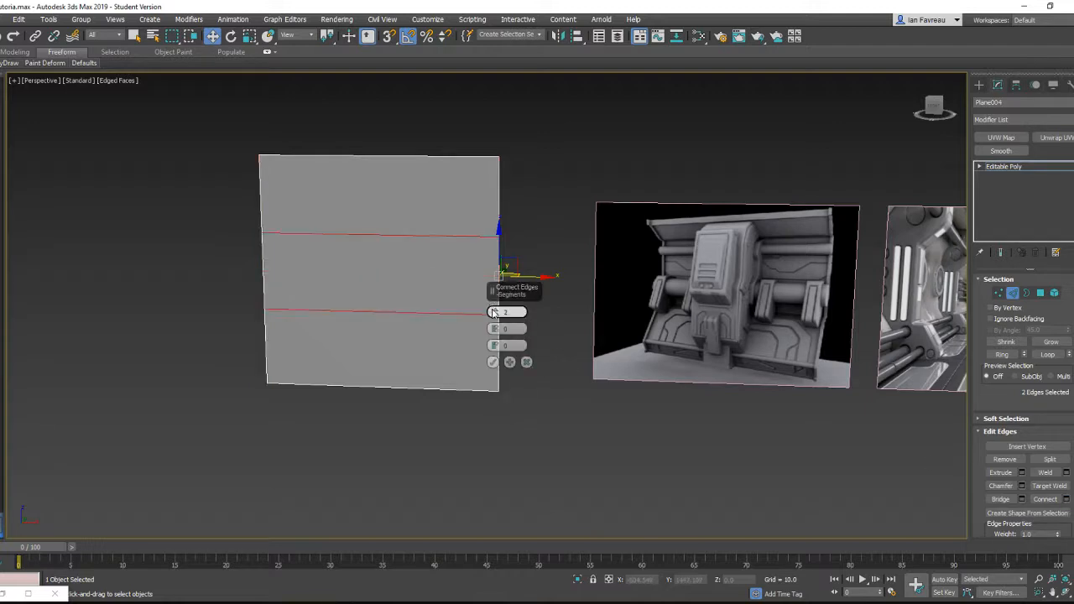
drag(495, 329, 494, 291)
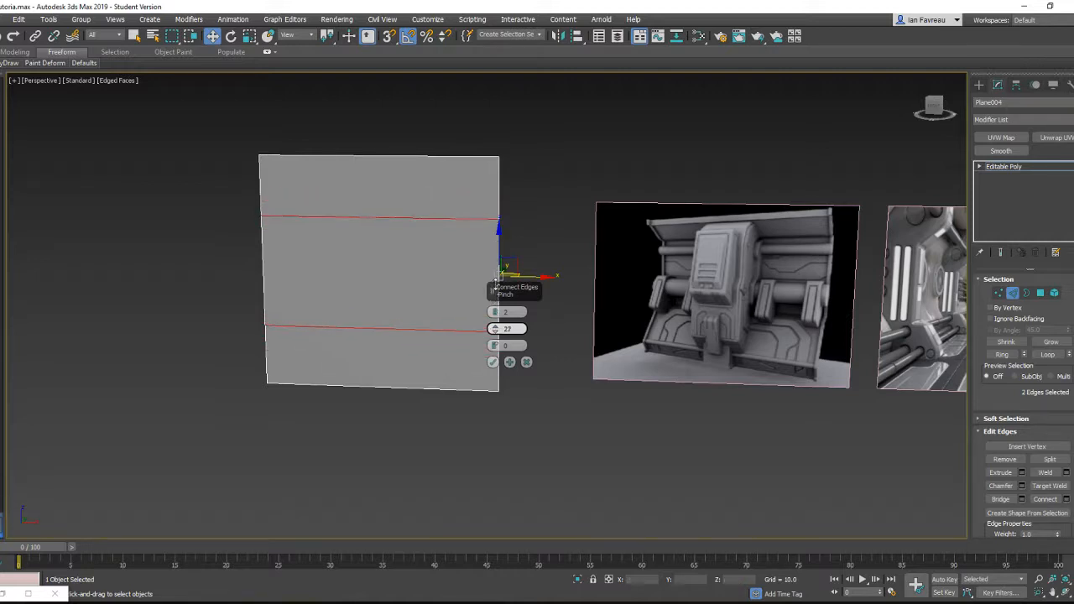
click(493, 362)
- Push the two horizontal inner edges back about 35 units in Y to angle the upper and lower wall sections
alt+middle_drag(495, 366, 408, 208)
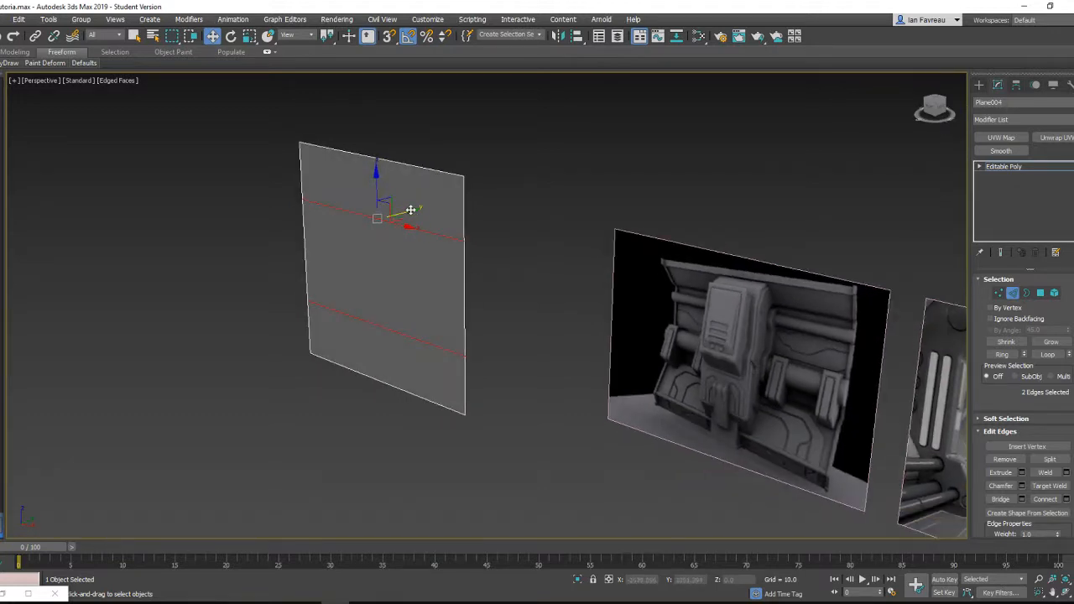
alt+middle_drag(487, 242, 542, 266)
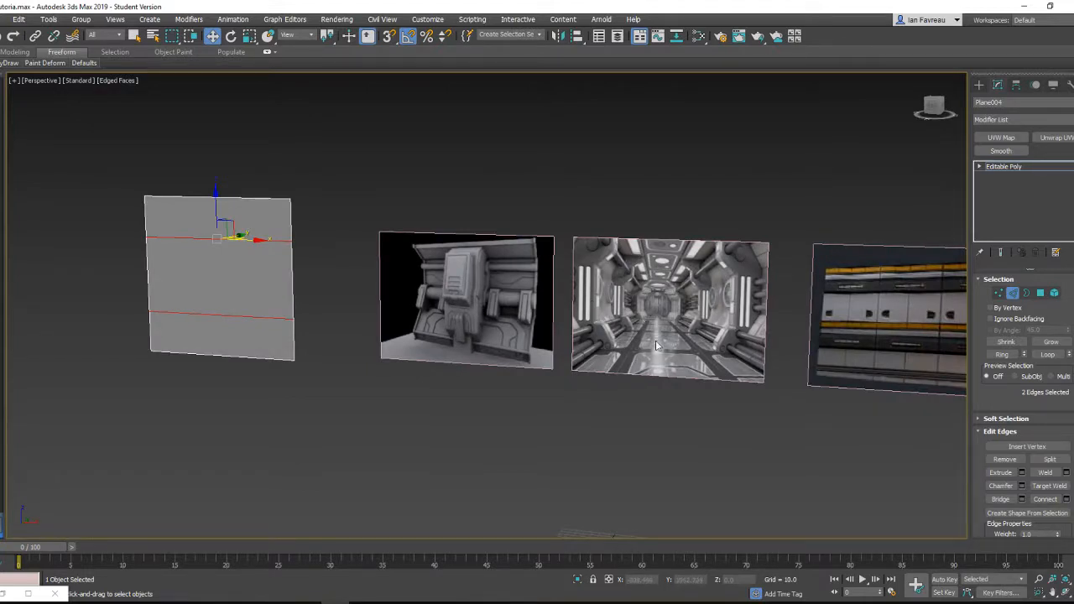
alt+middle_drag(655, 340, 334, 287)
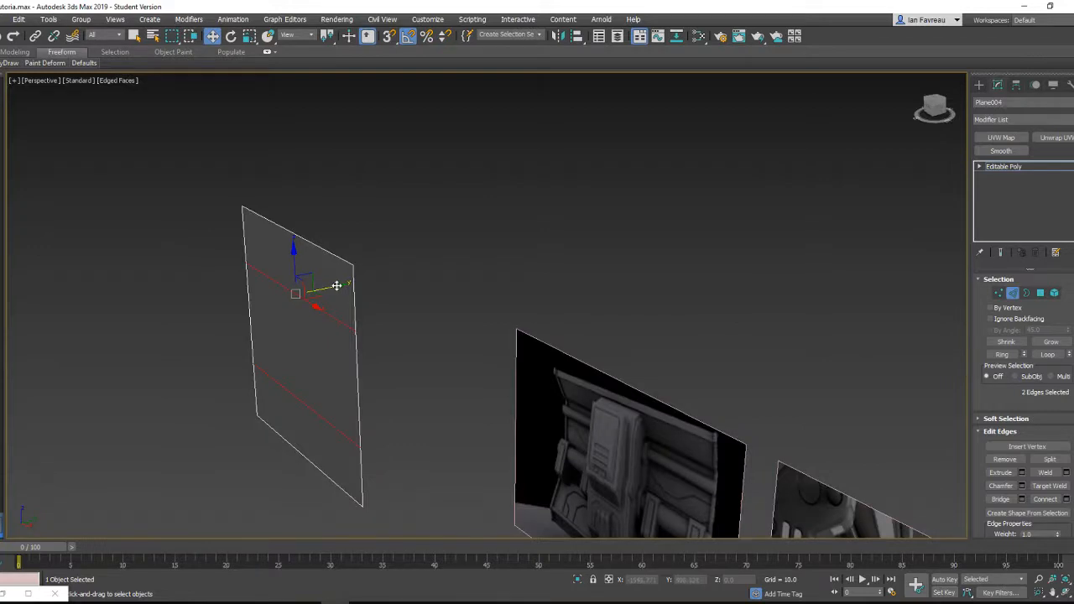
drag(335, 287, 373, 269)
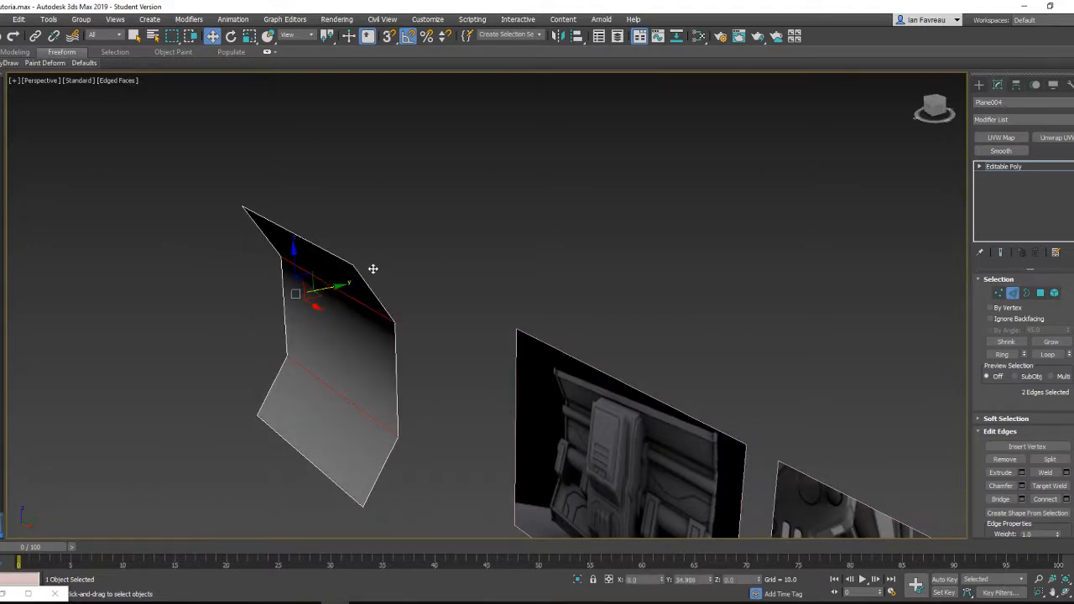
- Convert the bent wall plane to Editable Poly again to return to object level
alt+middle_drag(373, 268, 354, 312)
right_click(353, 312)
mouse_move(420, 432)
click(495, 435)
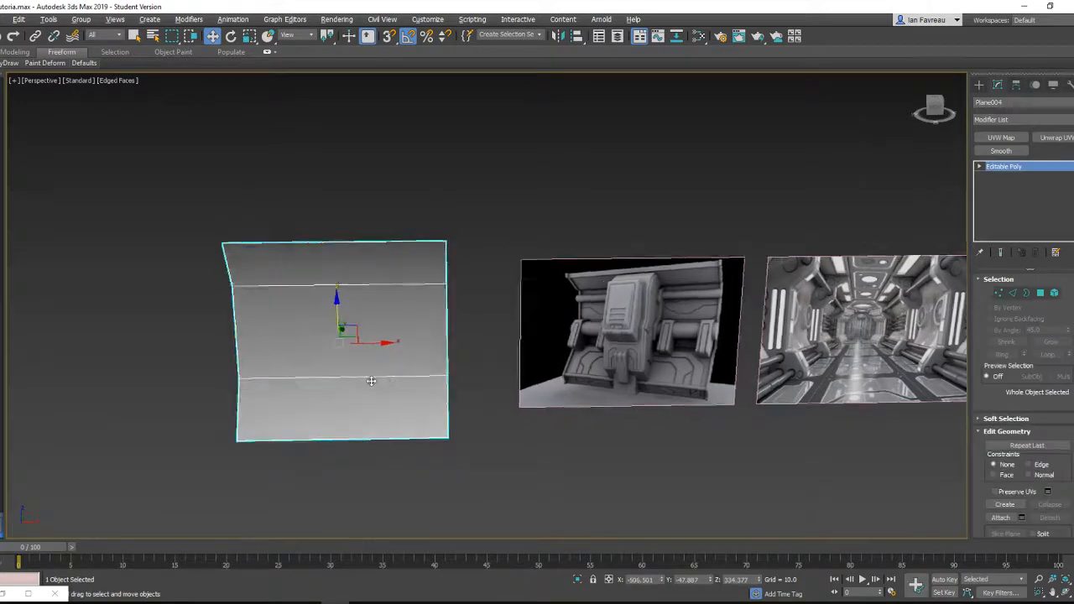
- Compare the bent wall plane's profile with the wall designs in the three reference images
alt+middle_drag(371, 381, 492, 328)
scroll(395, 299, up, 3)
scroll(377, 309, down, 3)
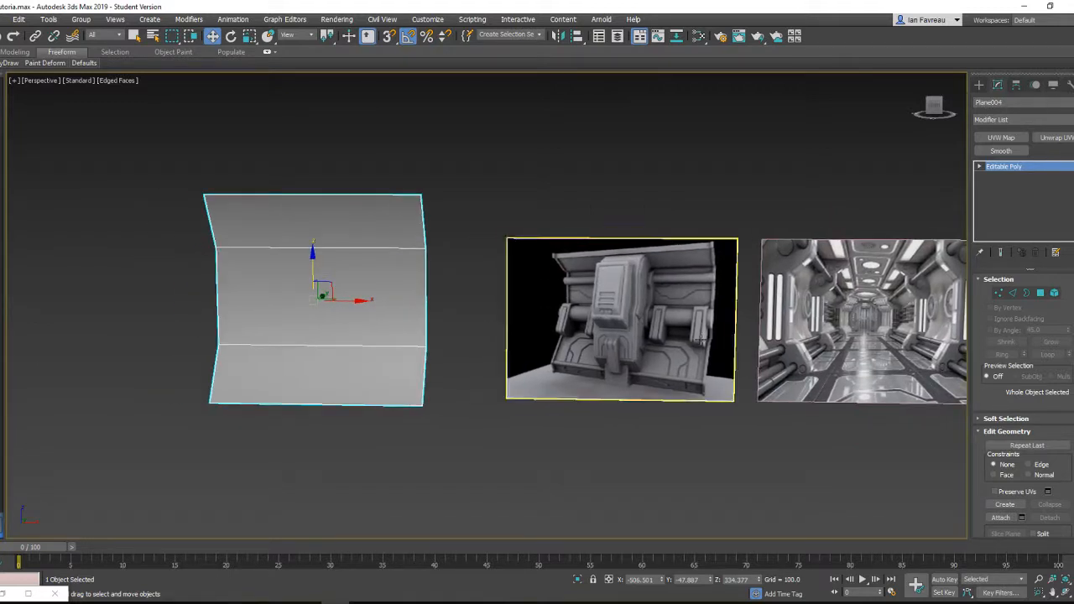
scroll(703, 335, down, 3)
scroll(581, 321, up, 3)
middle_drag(709, 344, 522, 299)
scroll(583, 321, down, 3)
click(979, 85)
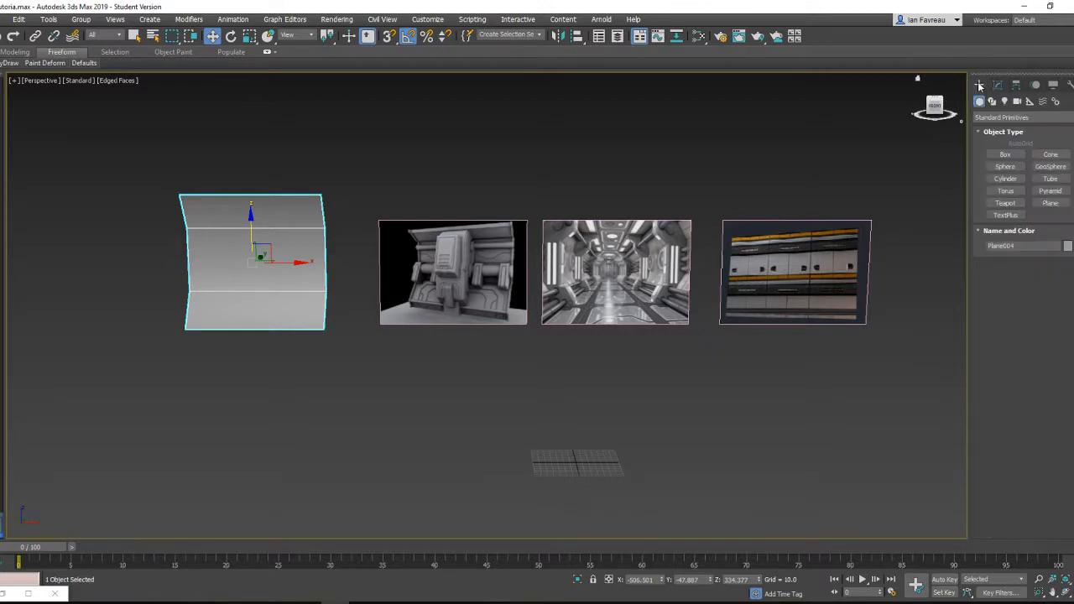
click(997, 84)
alt+middle_drag(449, 319, 495, 306)
scroll(446, 302, up, 2)
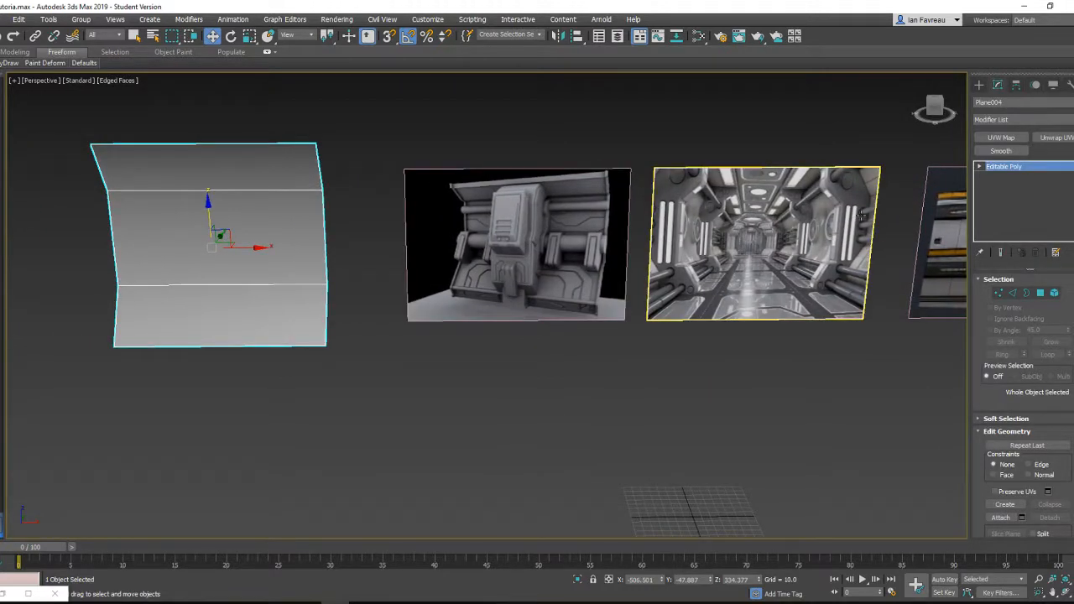
- Extend the wall plane's top edge straight up about 15 units in Z as a new vertical strip
click(978, 85)
scroll(535, 227, up, 3)
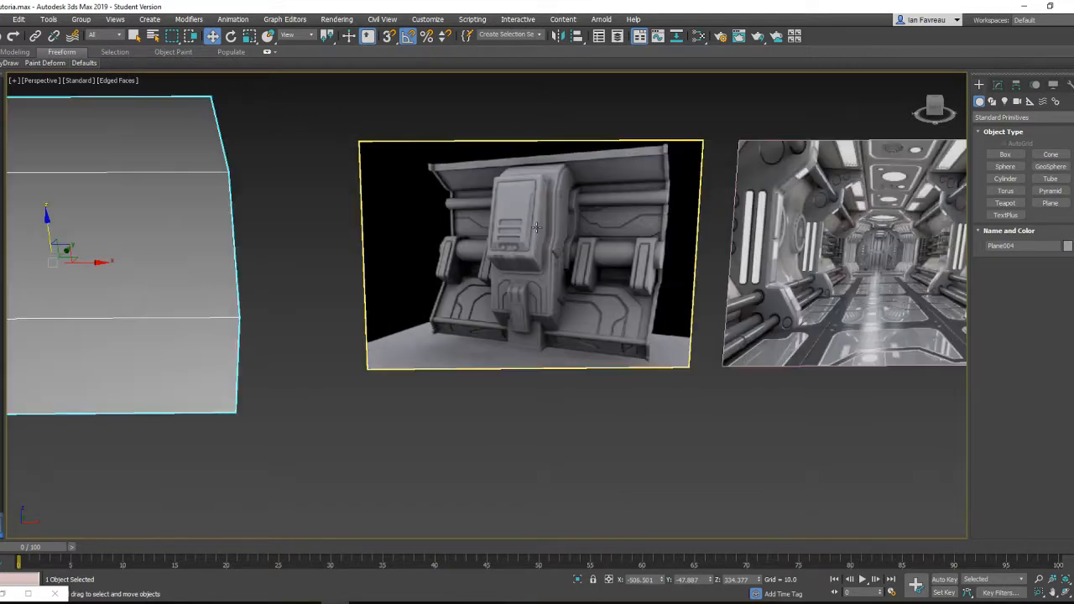
middle_drag(507, 232, 690, 415)
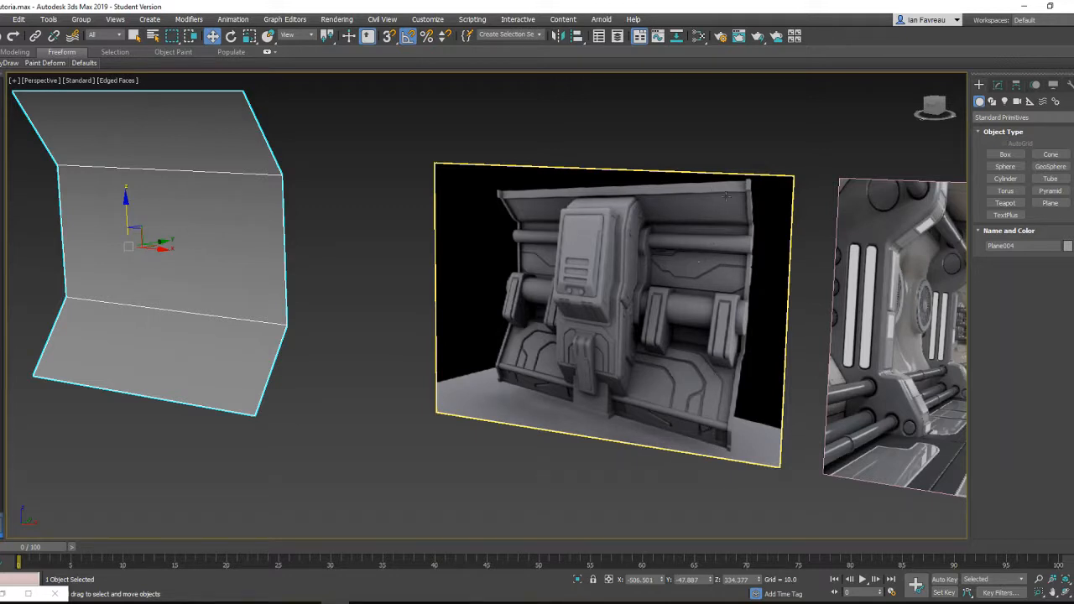
click(1000, 87)
click(1013, 293)
middle_drag(356, 271, 474, 330)
click(477, 206)
middle_drag(669, 228, 632, 201)
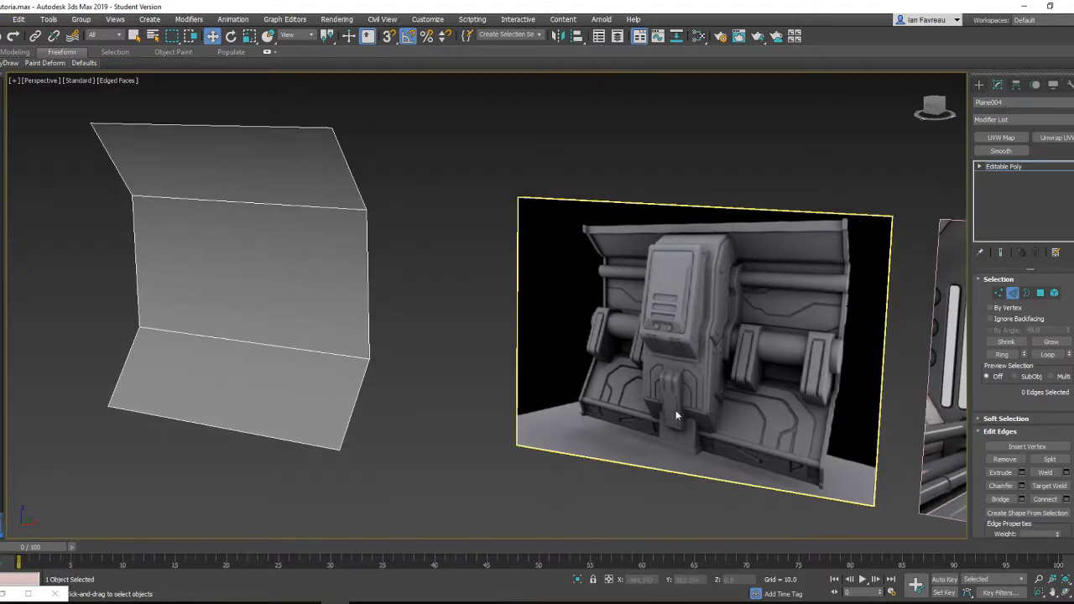
middle_drag(677, 415, 764, 395)
click(355, 104)
middle_drag(387, 134, 443, 186)
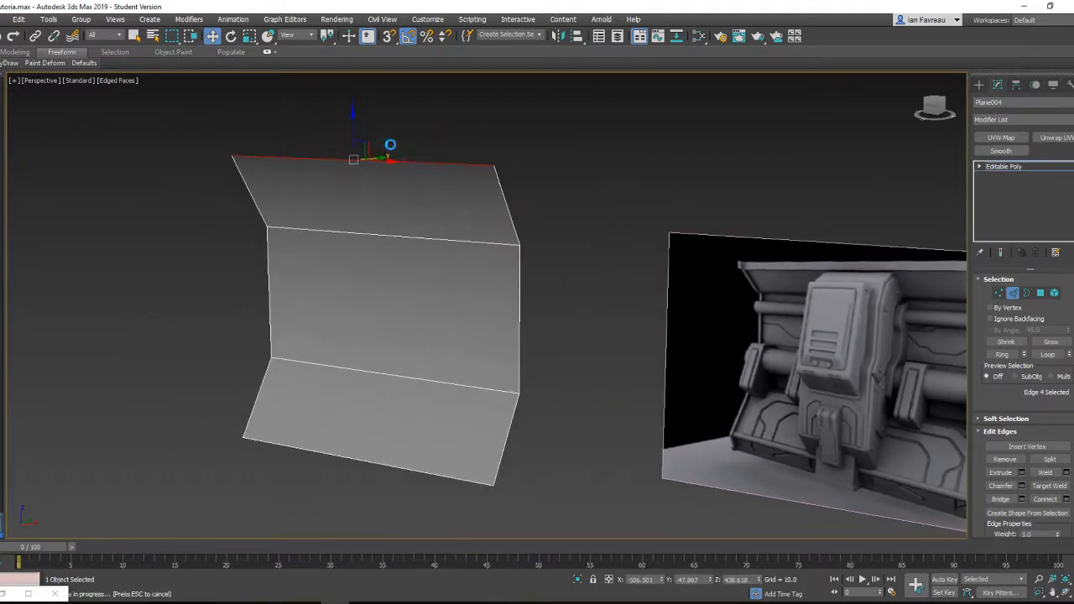
shift+drag(352, 123, 353, 105)
middle_drag(410, 240, 350, 199)
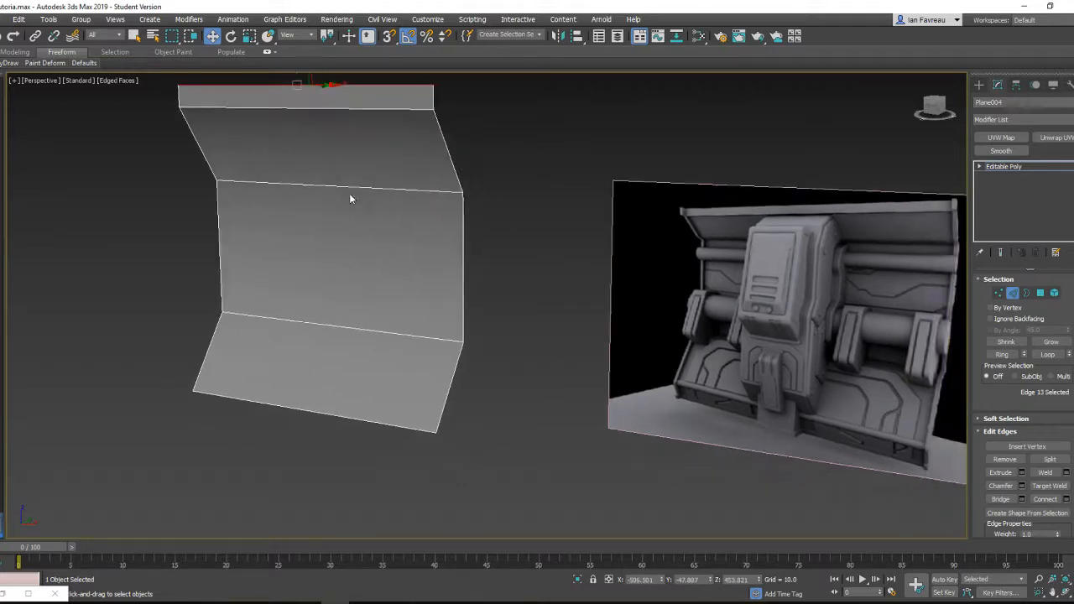
- Extend the wall plane's bottom edge straight down about 15 units in Z as a matching vertical strip
click(356, 417)
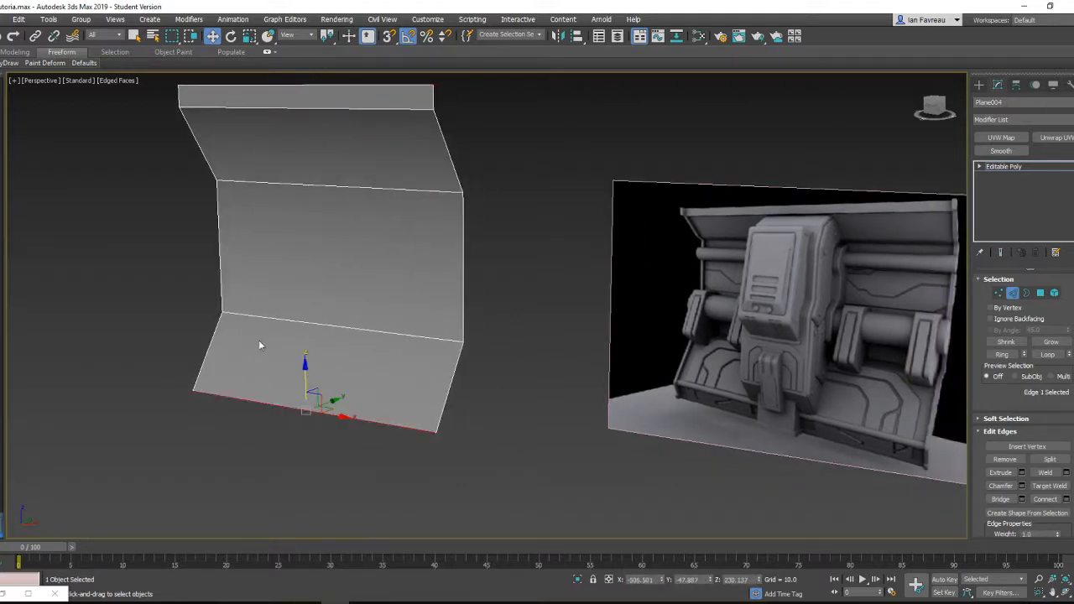
shift+drag(305, 366, 305, 388)
scroll(173, 392, down, 4)
scroll(331, 364, up, 4)
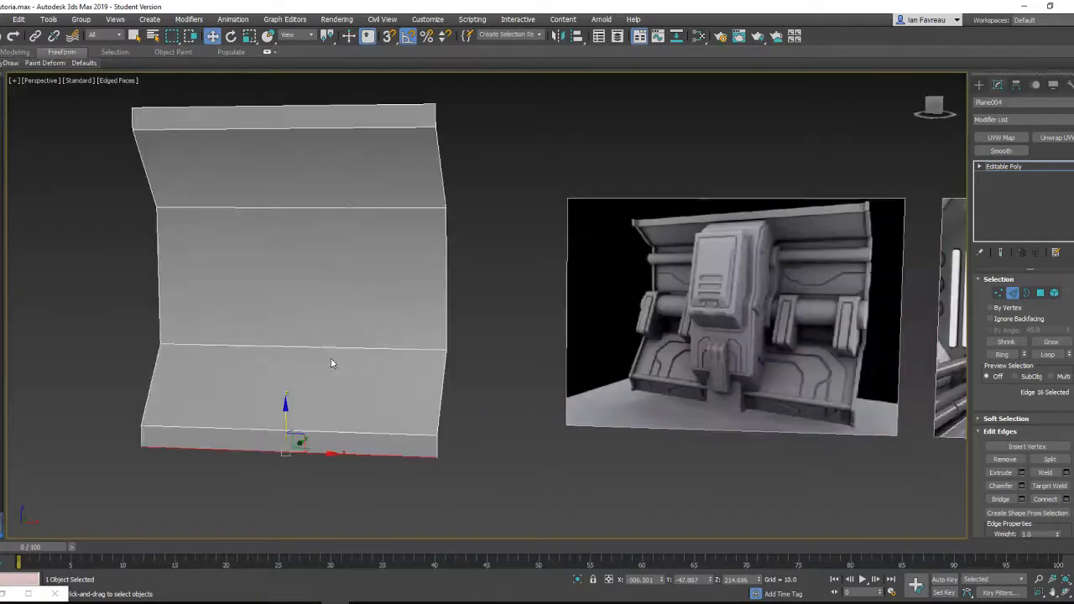
- Connect all horizontal edges of the wall with 2 segments and a pinch of 87 to form narrow side borders
scroll(326, 336, down, 2)
scroll(326, 337, down, 1)
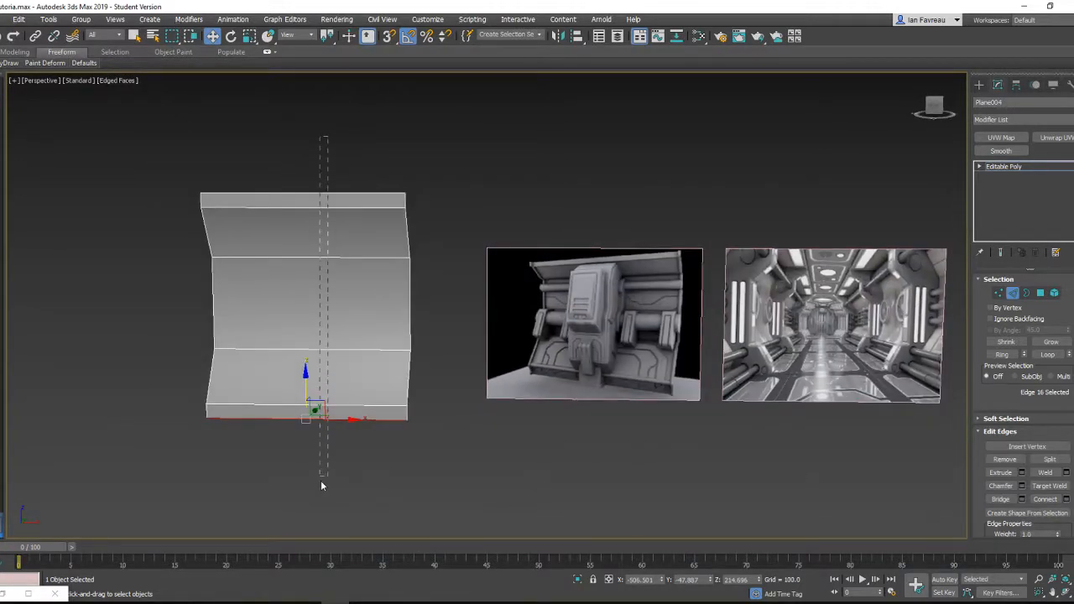
key(alt+r)
click(1066, 499)
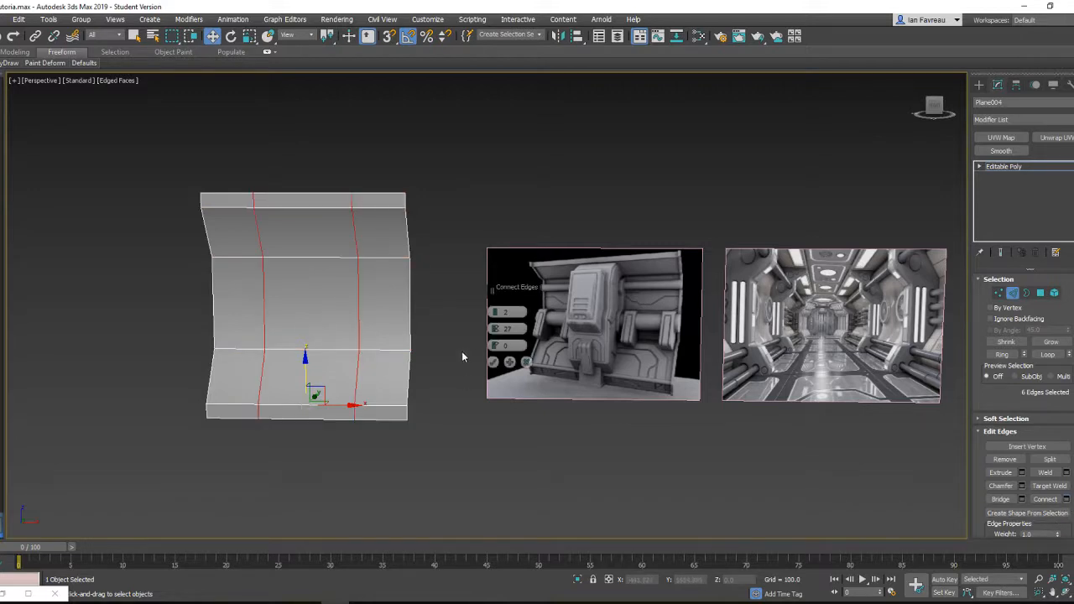
drag(495, 312, 495, 188)
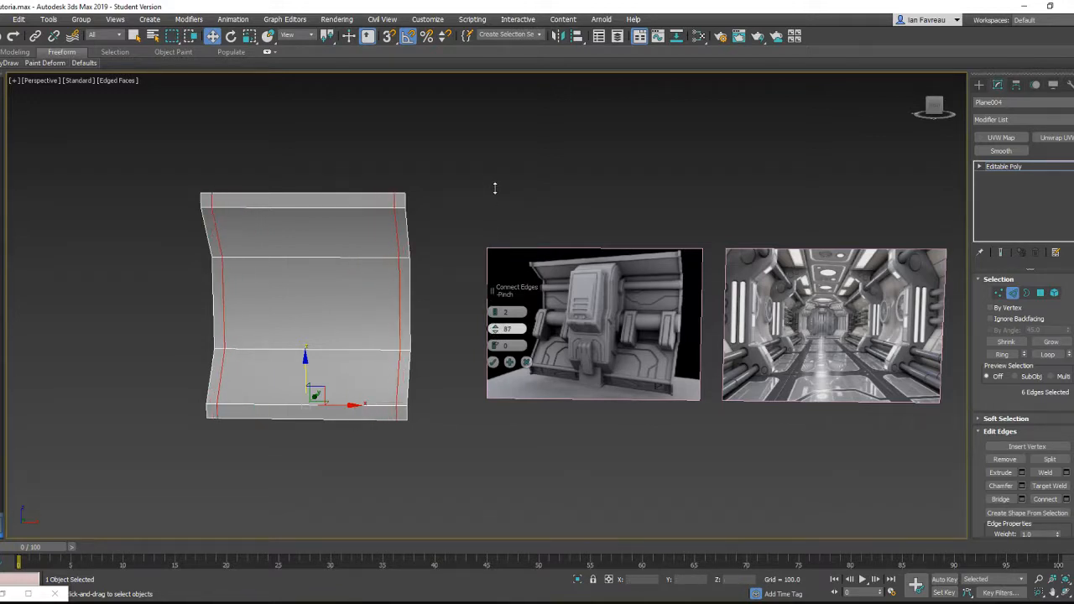
click(492, 362)
scroll(352, 287, up, 4)
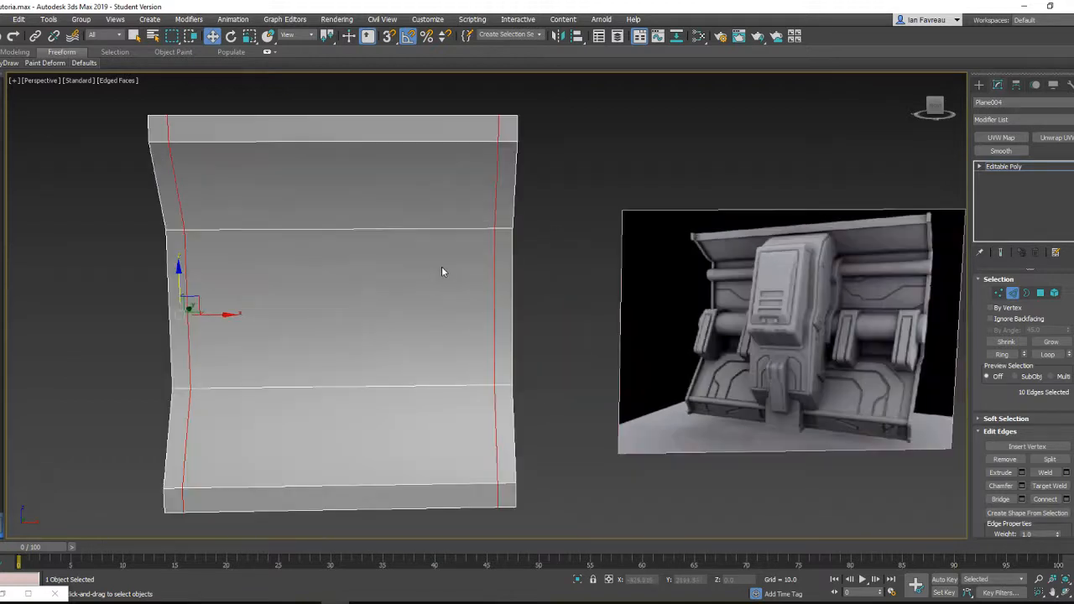
- Select all the border polygons around the wall: the top and bottom strips and both narrow side strips
scroll(440, 270, down, 3)
alt+middle_drag(441, 270, 592, 250)
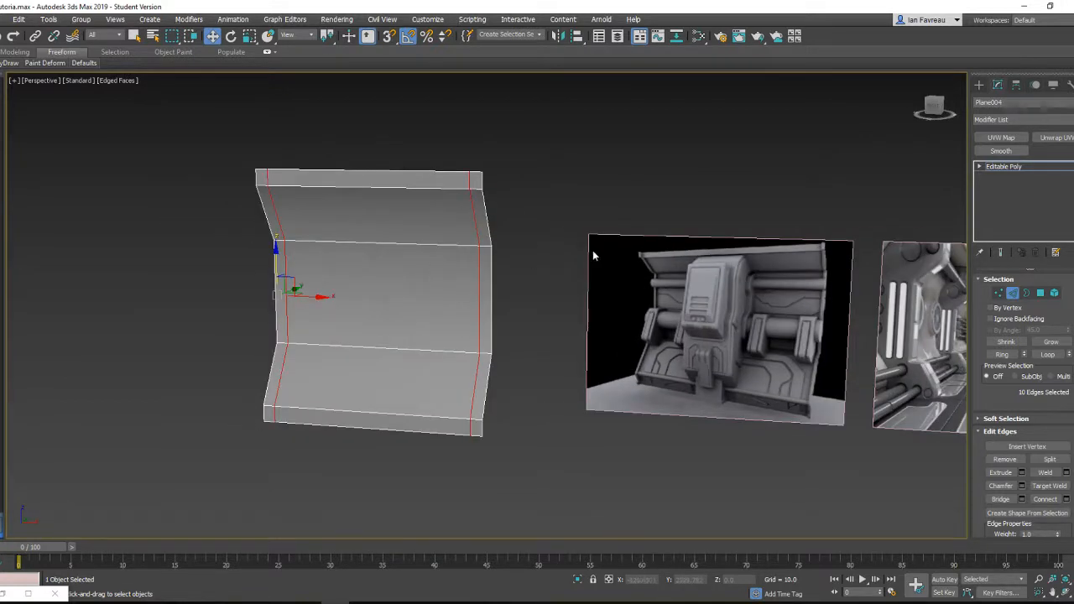
click(646, 251)
click(1040, 293)
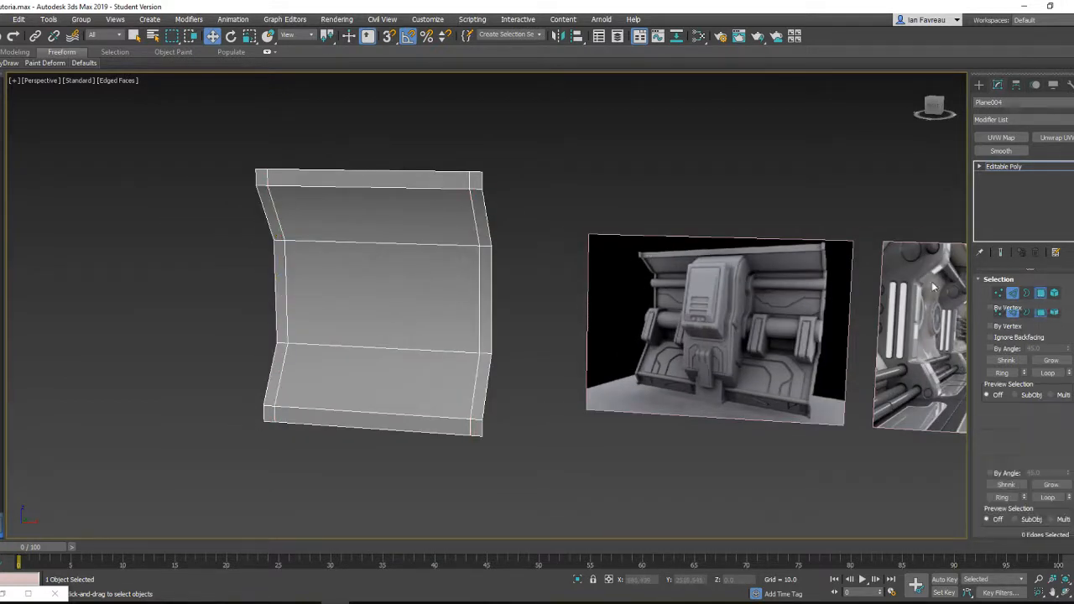
click(463, 183)
shift+click(476, 184)
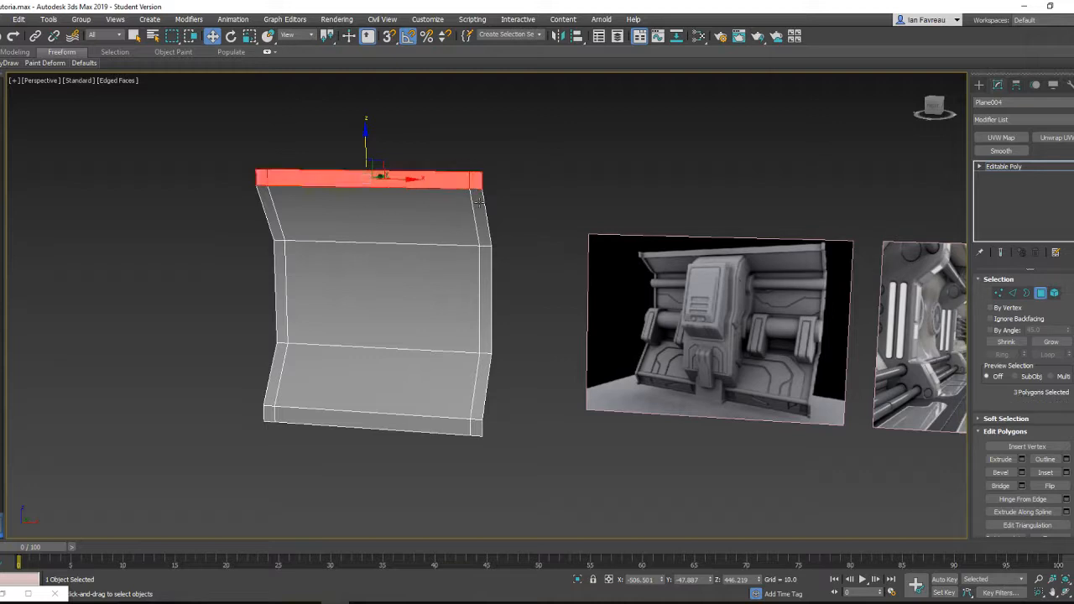
ctrl+click(481, 213)
shift+click(488, 267)
ctrl+click(437, 428)
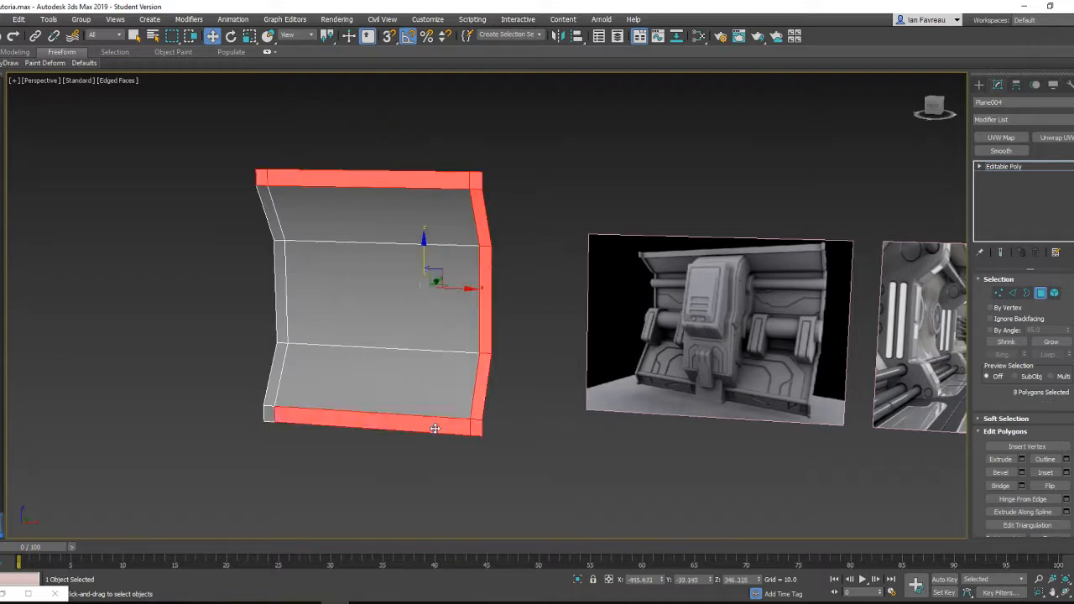
key(q)
ctrl+click(265, 415)
shift+click(276, 380)
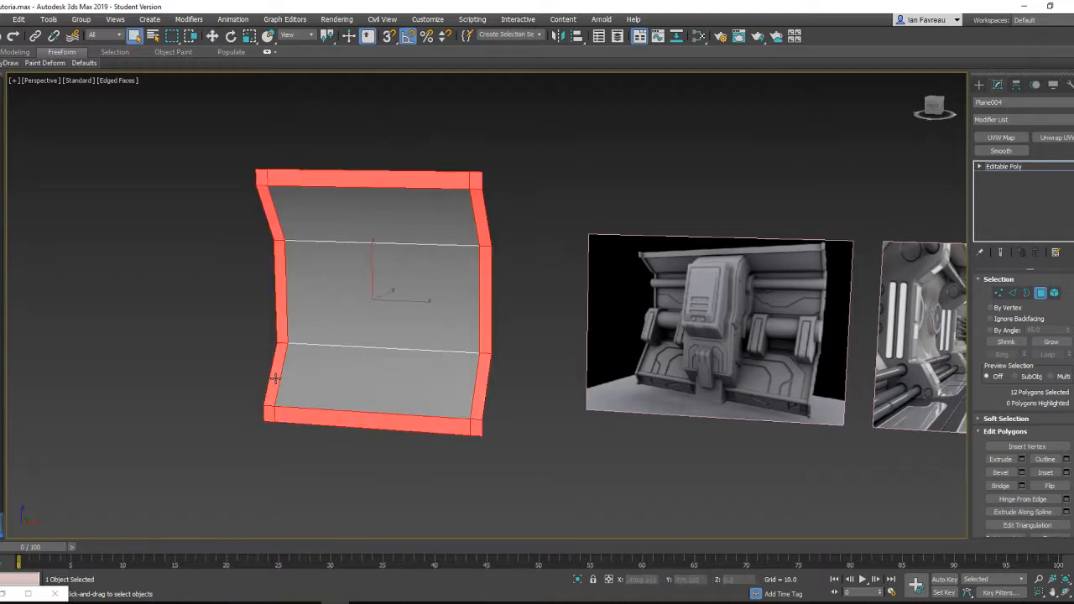
- Extrude the selected border polygons as a group by 10 to form a raised frame around the wall
alt+middle_drag(331, 328, 344, 326)
scroll(513, 349, down, 3)
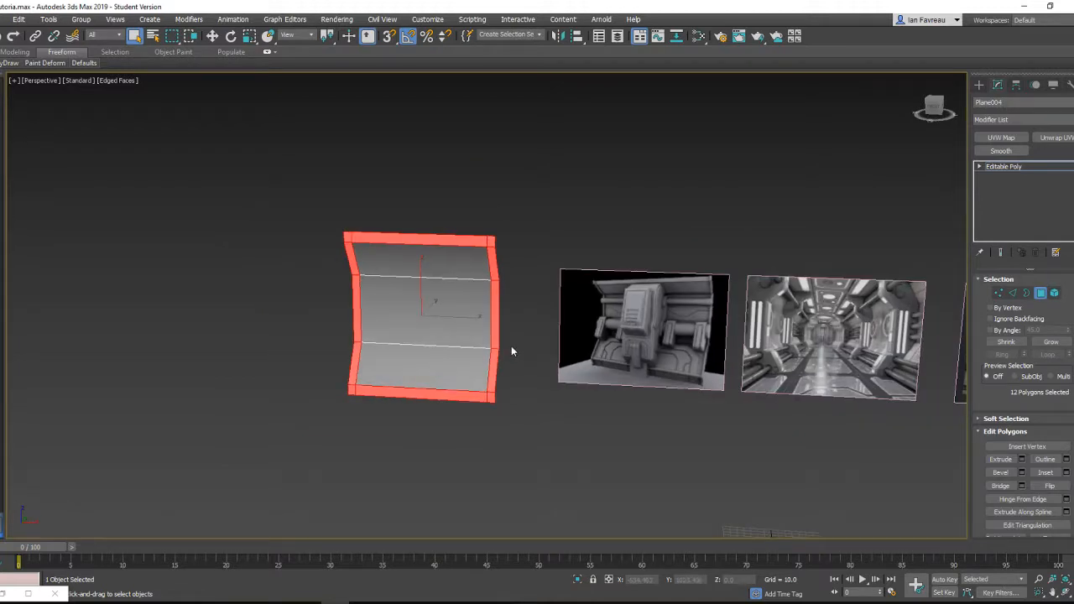
scroll(510, 345, up, 3)
scroll(499, 358, down, 1)
alt+middle_drag(499, 358, 480, 362)
scroll(527, 364, up, 2)
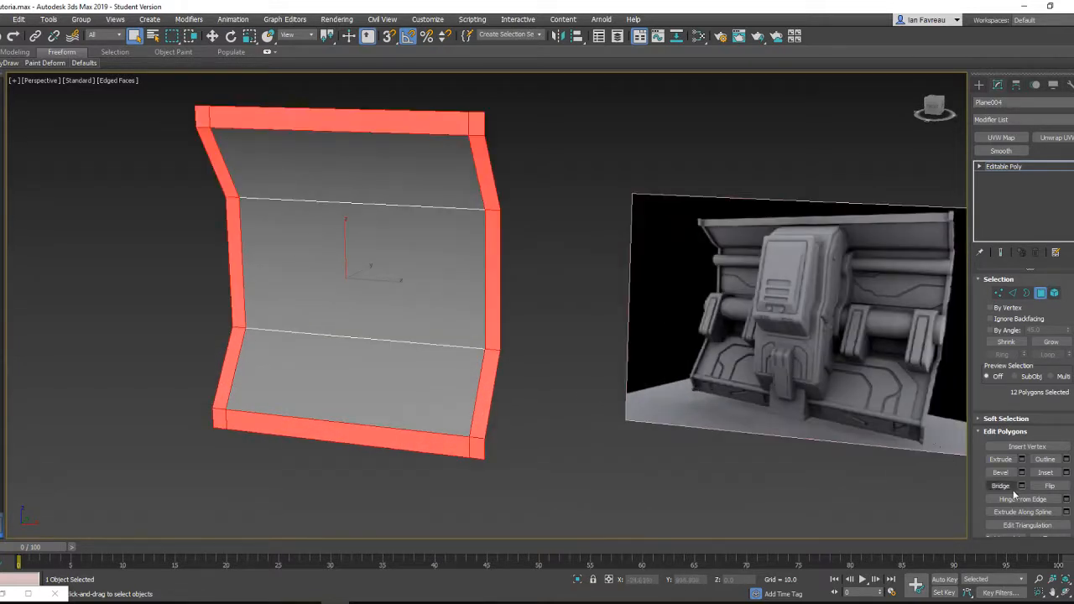
click(1022, 460)
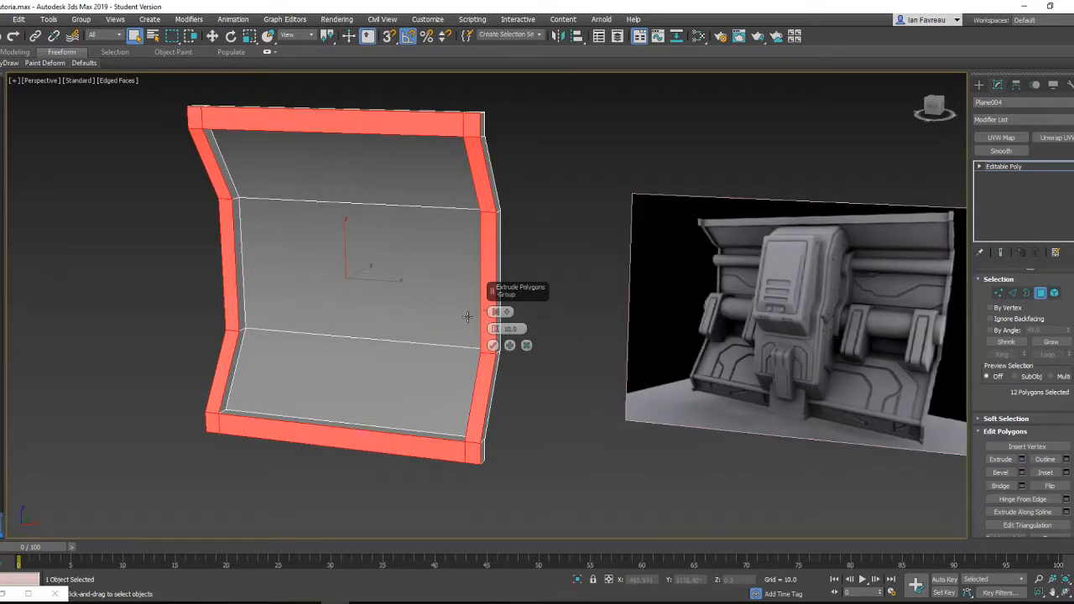
alt+middle_drag(373, 316, 323, 316)
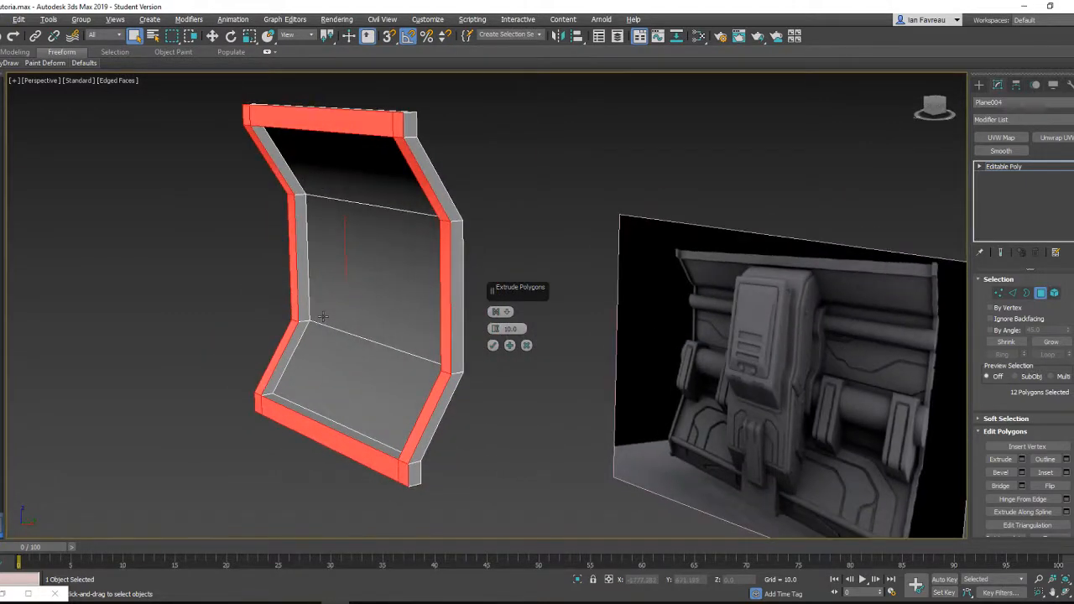
click(492, 345)
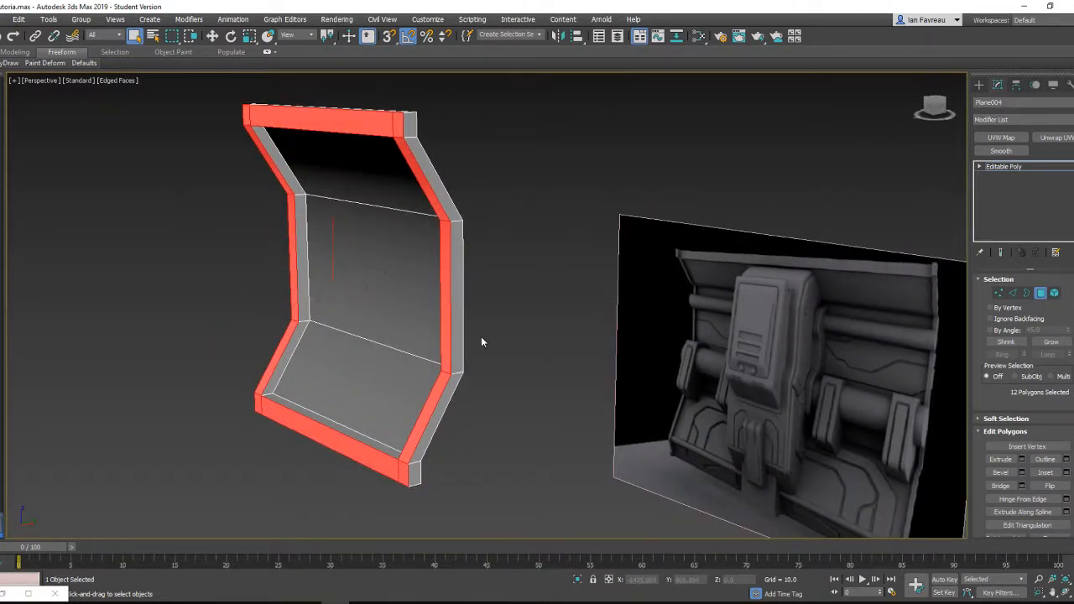
- Examine the wall's raised frame from several angles against the first reference image
scroll(480, 340, down, 3)
scroll(419, 275, up, 2)
alt+middle_drag(364, 316, 438, 291)
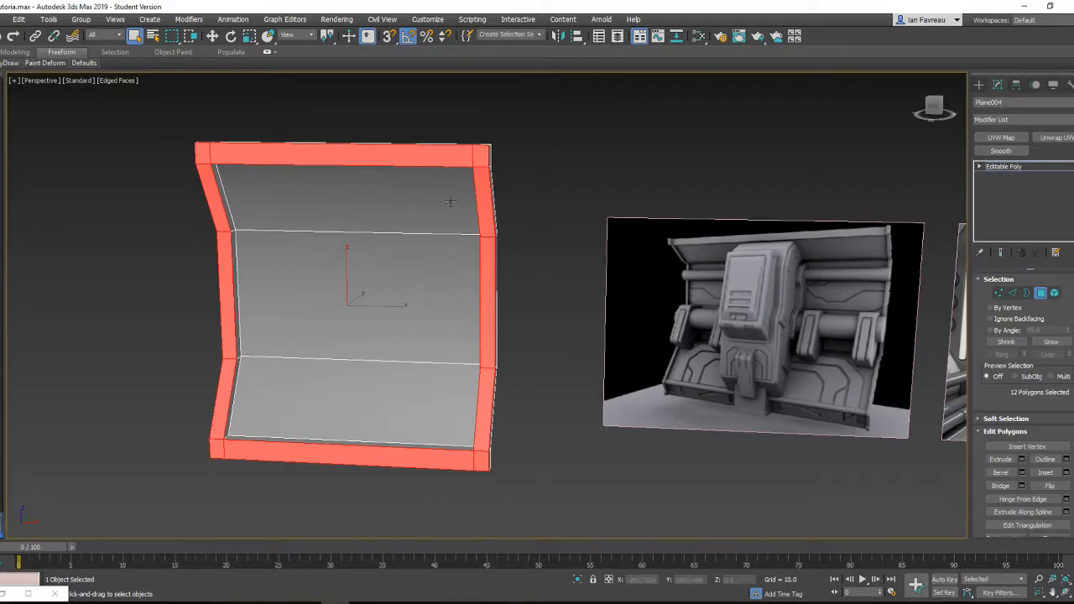
alt+middle_drag(450, 202, 419, 201)
alt+middle_drag(313, 186, 437, 273)
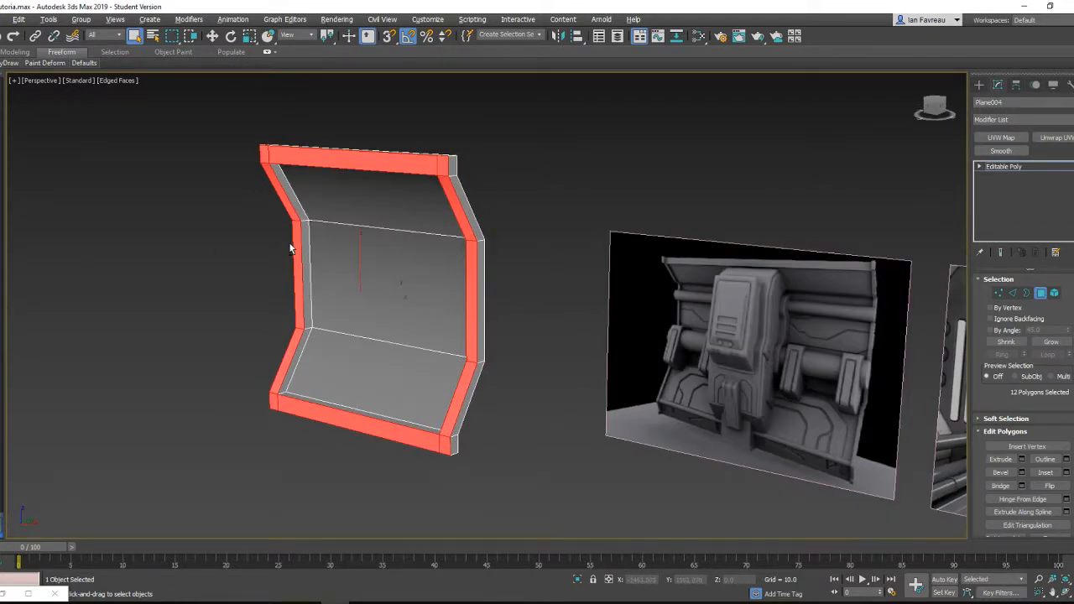
alt+middle_drag(290, 249, 311, 244)
scroll(311, 247, down, 2)
scroll(273, 207, up, 2)
alt+middle_drag(272, 207, 266, 189)
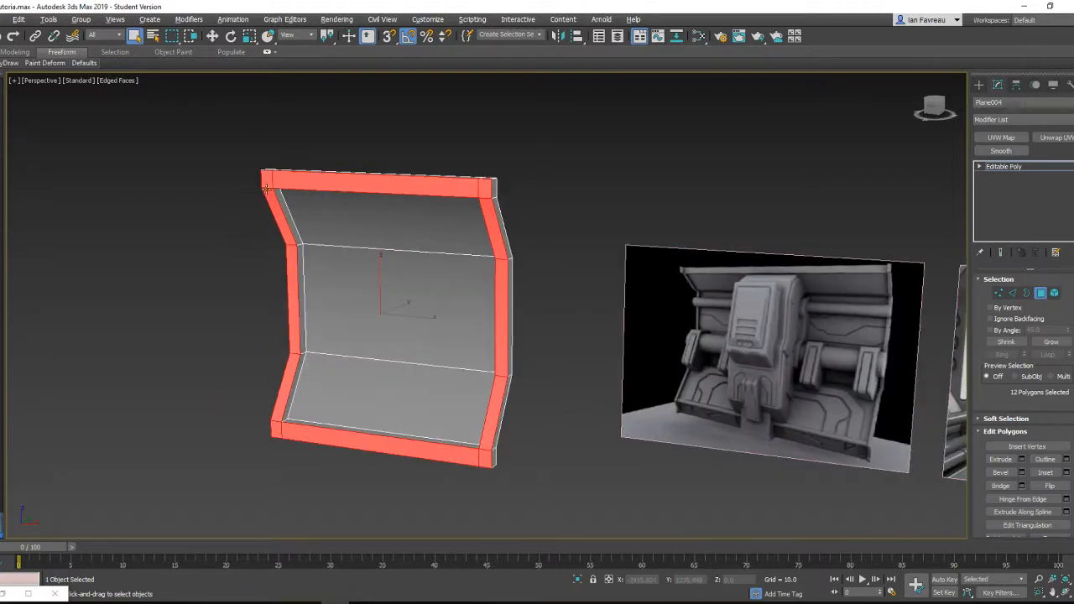
- Select only the front polygons of the top and bottom frame strips, leaving out the faces at their ends
click(268, 176)
shift+click(298, 179)
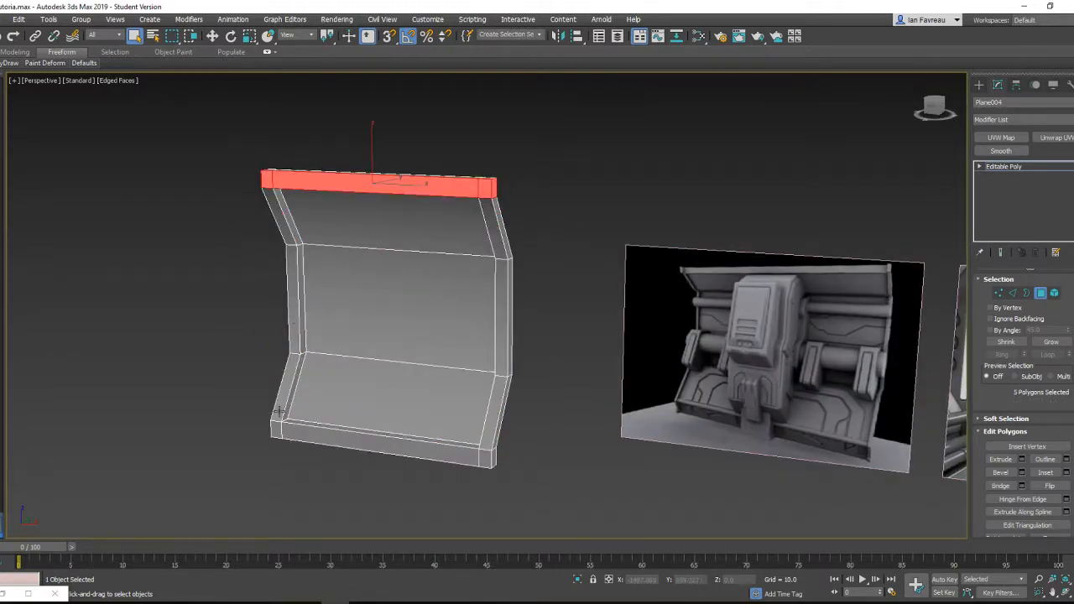
shift+click(332, 438)
alt+middle_drag(332, 438, 417, 226)
alt+middle_drag(400, 170, 386, 454)
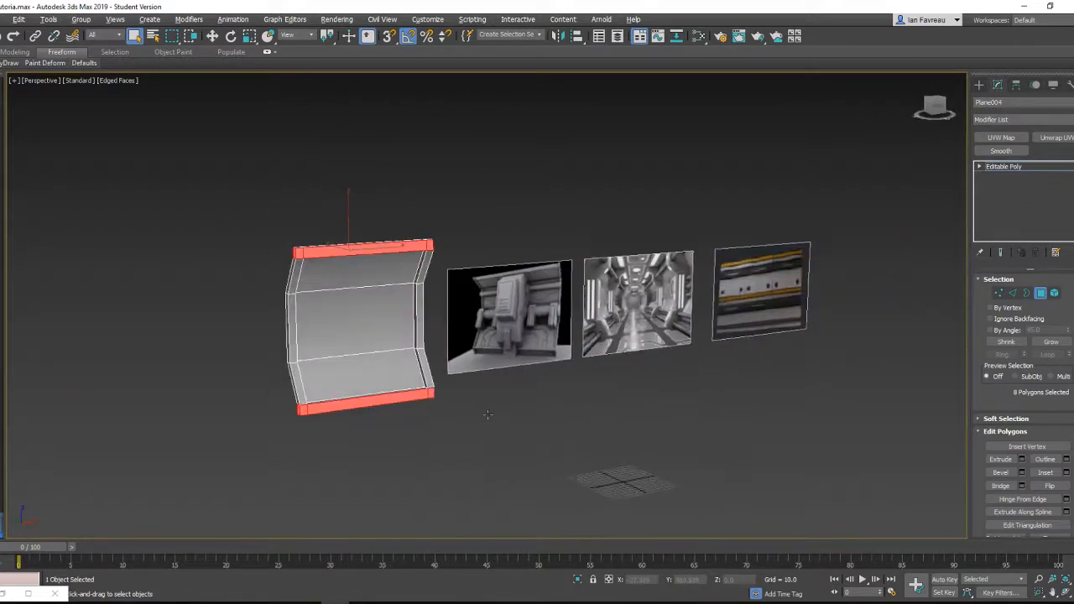
scroll(287, 446, up, 5)
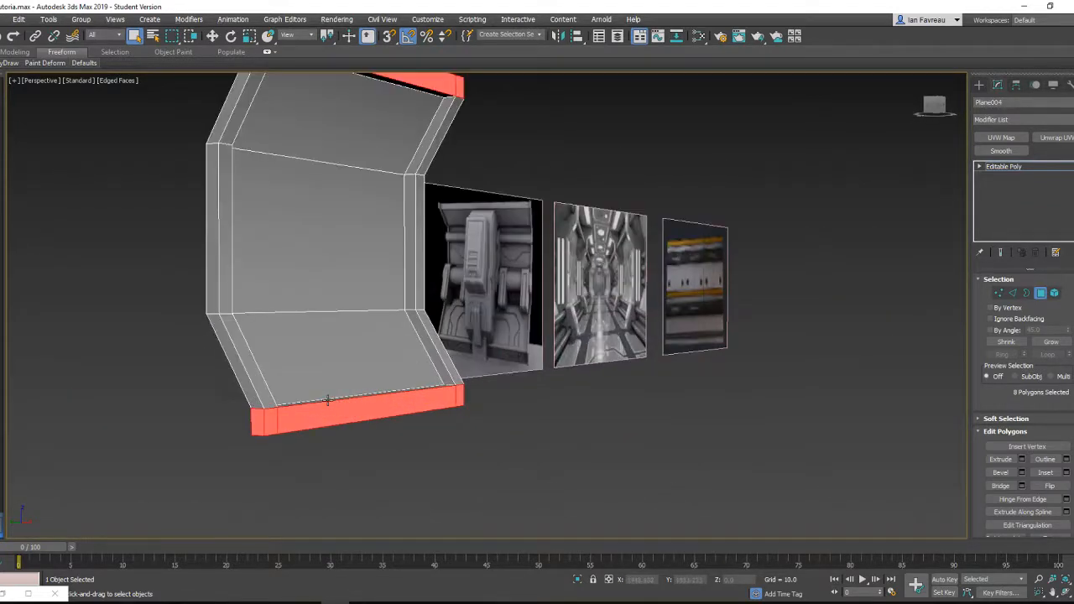
middle_drag(281, 298, 296, 366)
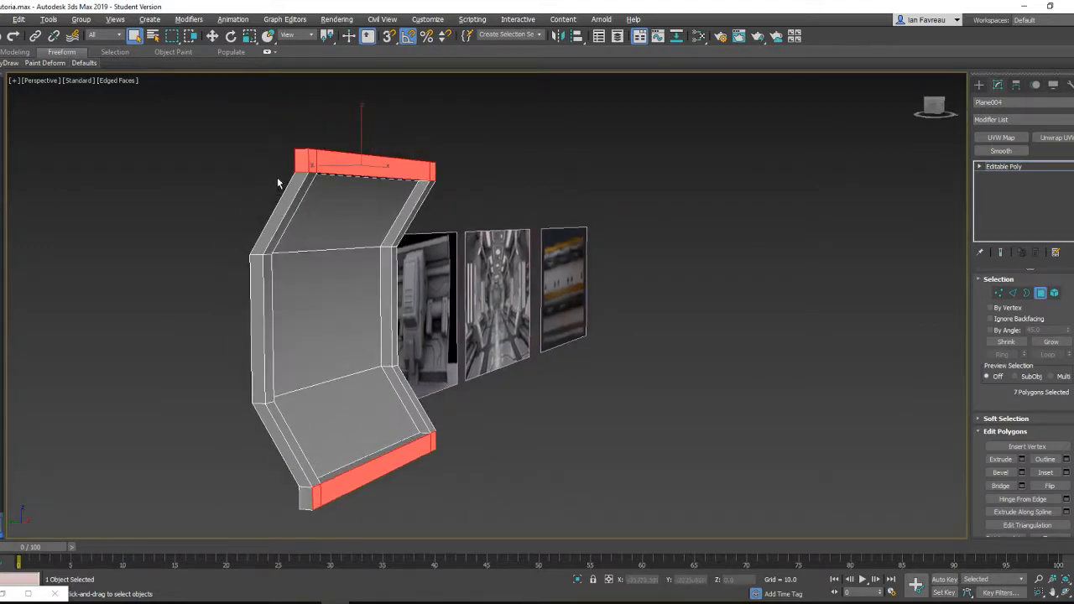
alt+click(302, 156)
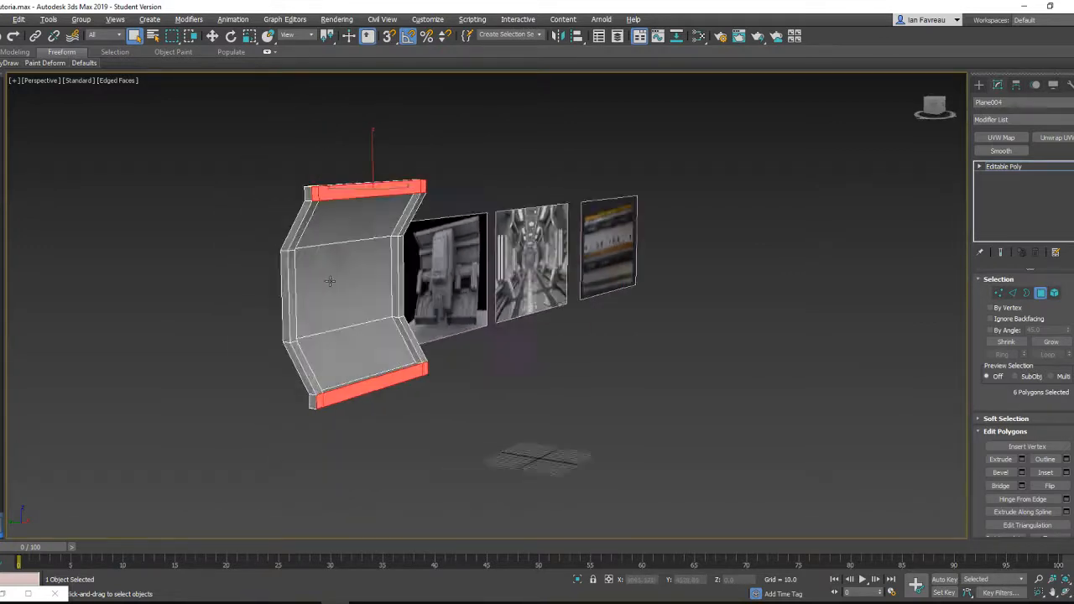
alt+middle_drag(329, 282, 249, 302)
scroll(248, 302, up, 1)
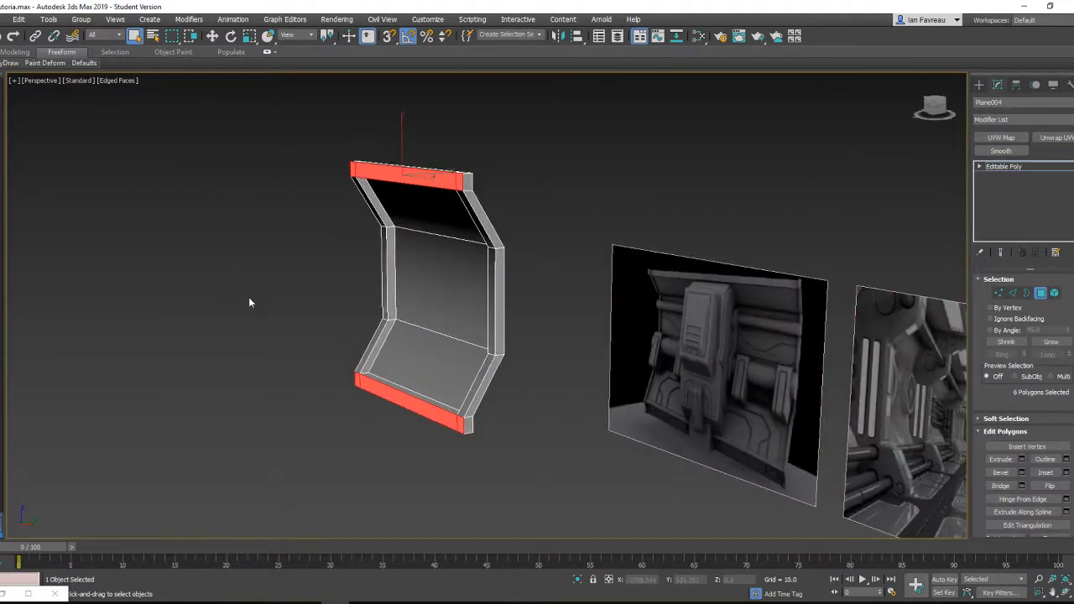
- Extrude the selected top and bottom strip polygons by 9.201 so they project beyond the side borders
click(1022, 459)
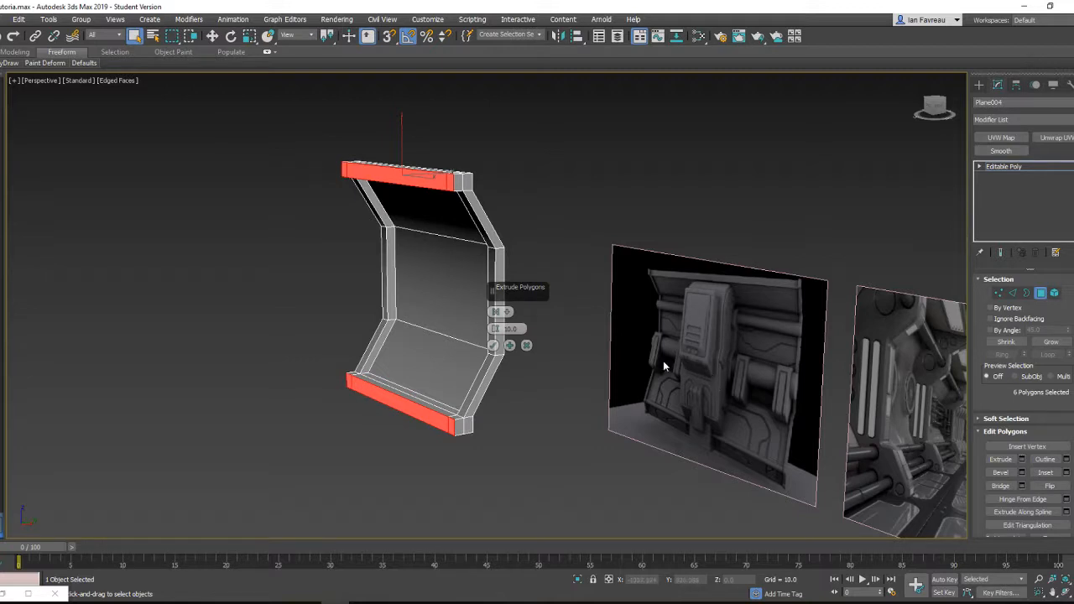
mouse_move(495, 328)
mouse_down()
mouse_move(484, 311)
mouse_move(487, 323)
mouse_up()
alt+middle_drag(362, 296, 338, 260)
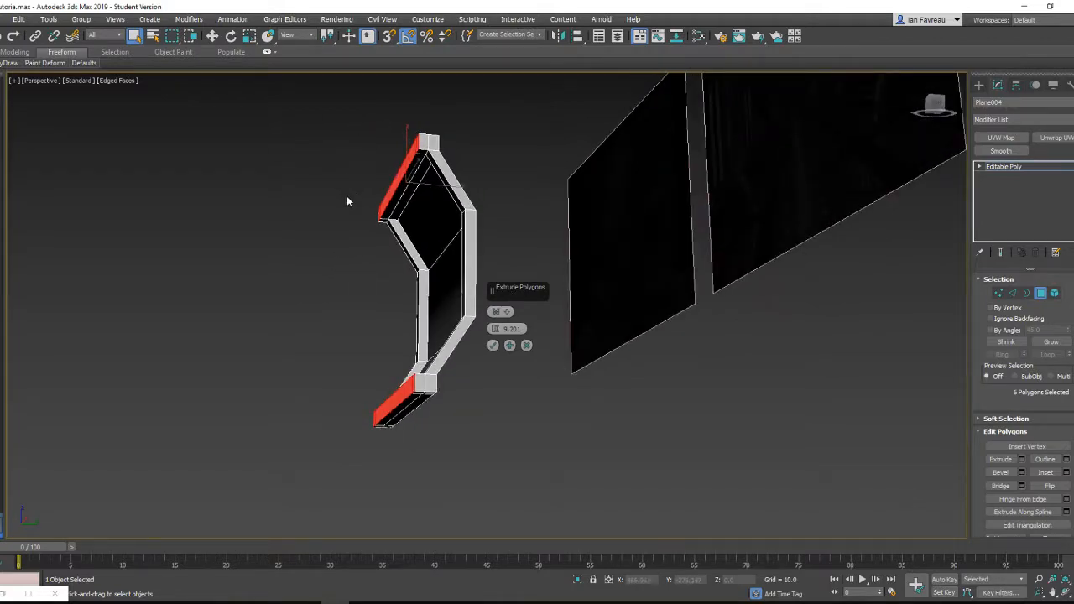
alt+middle_drag(347, 195, 395, 210)
click(492, 345)
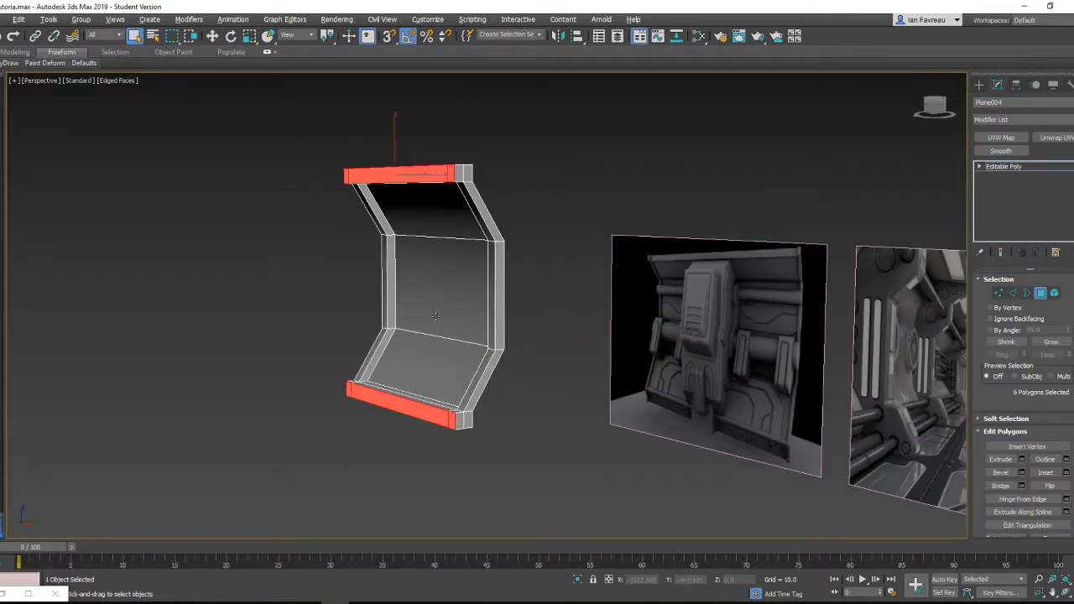
- Compare the wall's projecting top and bottom rails with the reference images from several angles
mouse_move(436, 319)
alt+middle_down()
mouse_move(394, 299)
mouse_move(422, 308)
alt+middle_up()
click(585, 307)
alt+middle_drag(586, 307, 559, 296)
scroll(559, 296, up, 2)
alt+middle_drag(681, 333, 652, 310)
scroll(696, 314, down, 2)
alt+middle_drag(458, 311, 432, 313)
middle_drag(432, 312, 492, 283)
scroll(476, 311, up, 2)
scroll(476, 311, down, 2)
- Leave polygon editing to return the wall to object level with the Move tool active
click(978, 84)
scroll(495, 290, up, 2)
scroll(478, 300, down, 2)
key(w)
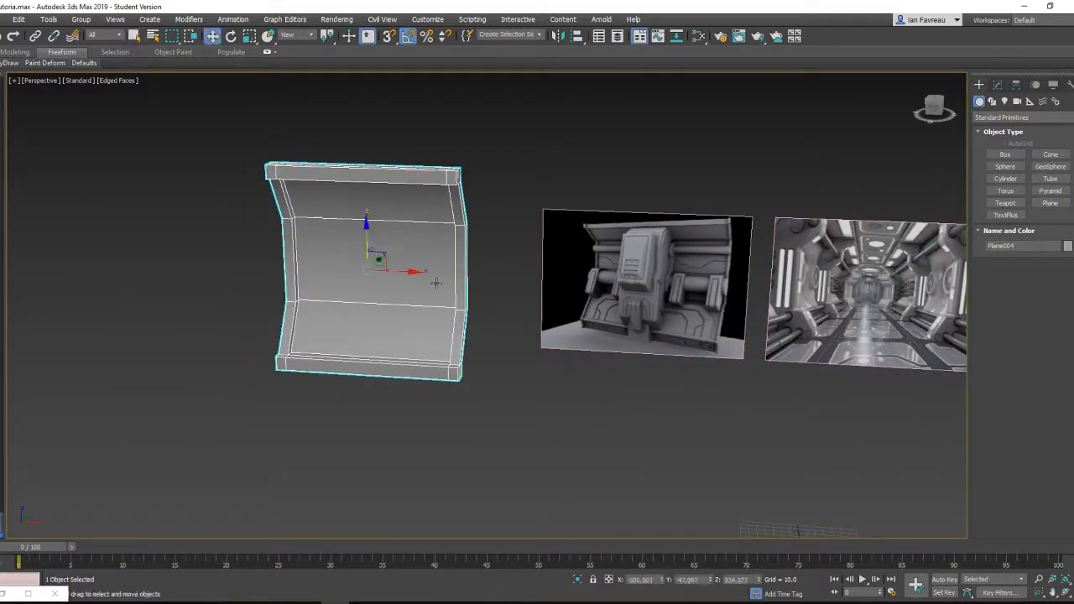
scroll(446, 283, up, 2)
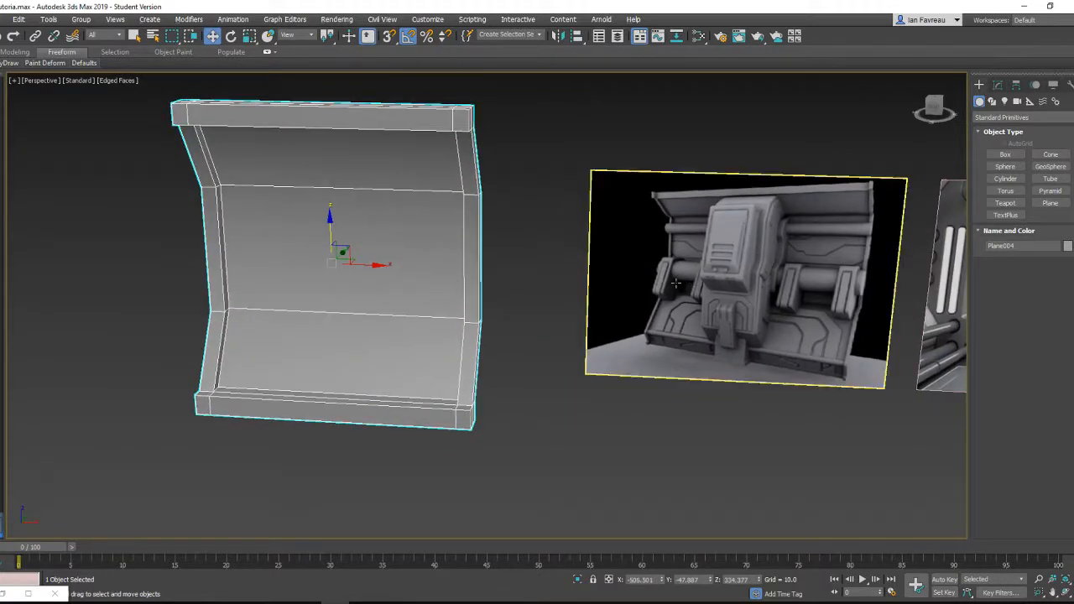
- Examine the three reference planes beside the wall, focusing on the central housing in the grey modular wall image
middle_drag(784, 267, 667, 264)
scroll(701, 251, down, 2)
middle_drag(839, 245, 713, 237)
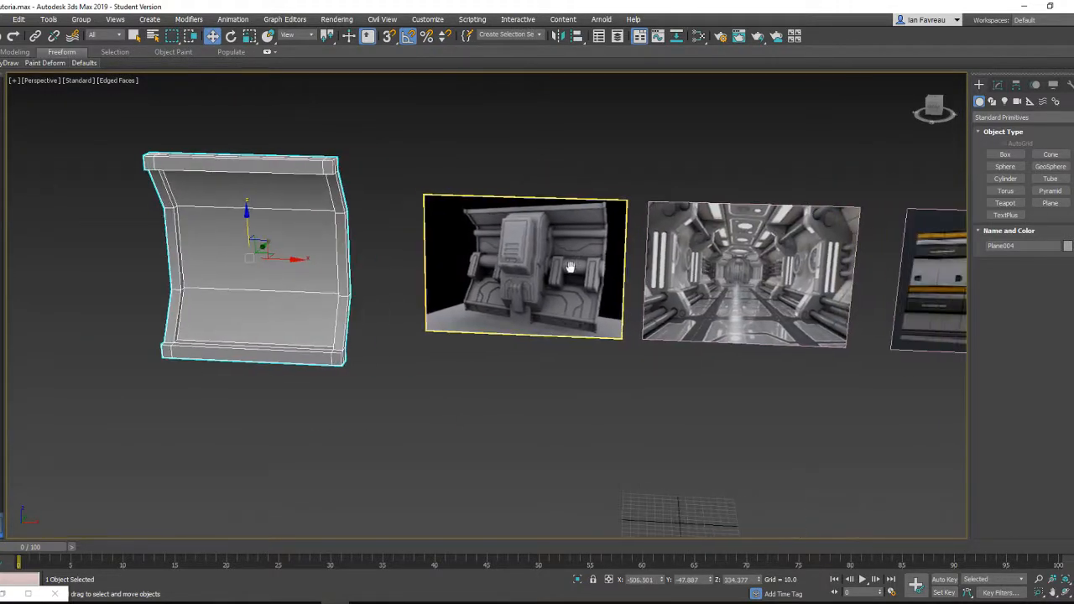
scroll(516, 237, up, 2)
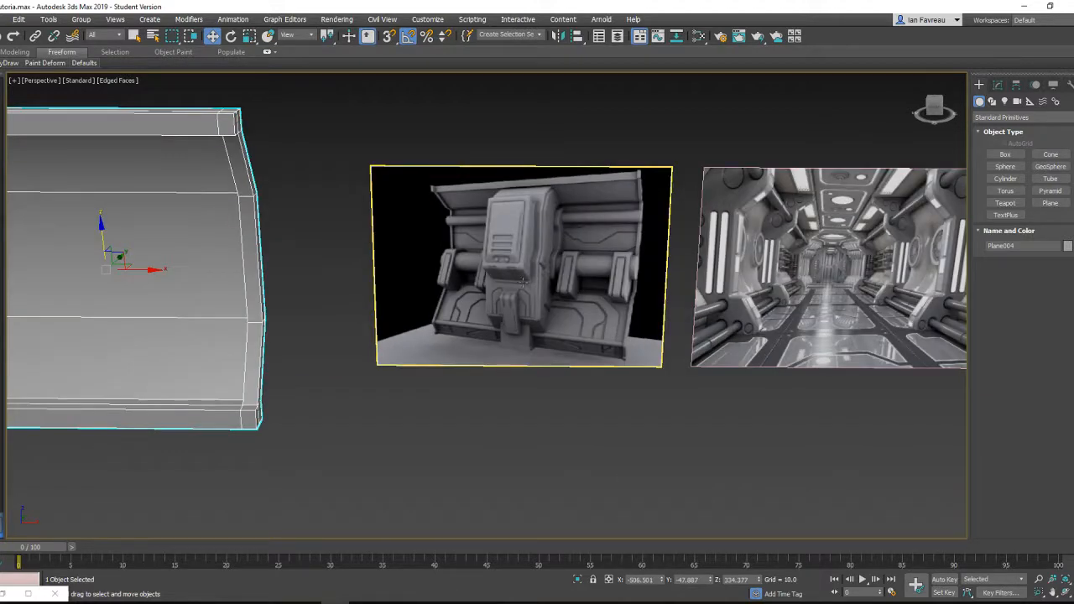
scroll(522, 283, down, 2)
middle_drag(522, 283, 548, 276)
scroll(541, 237, up, 2)
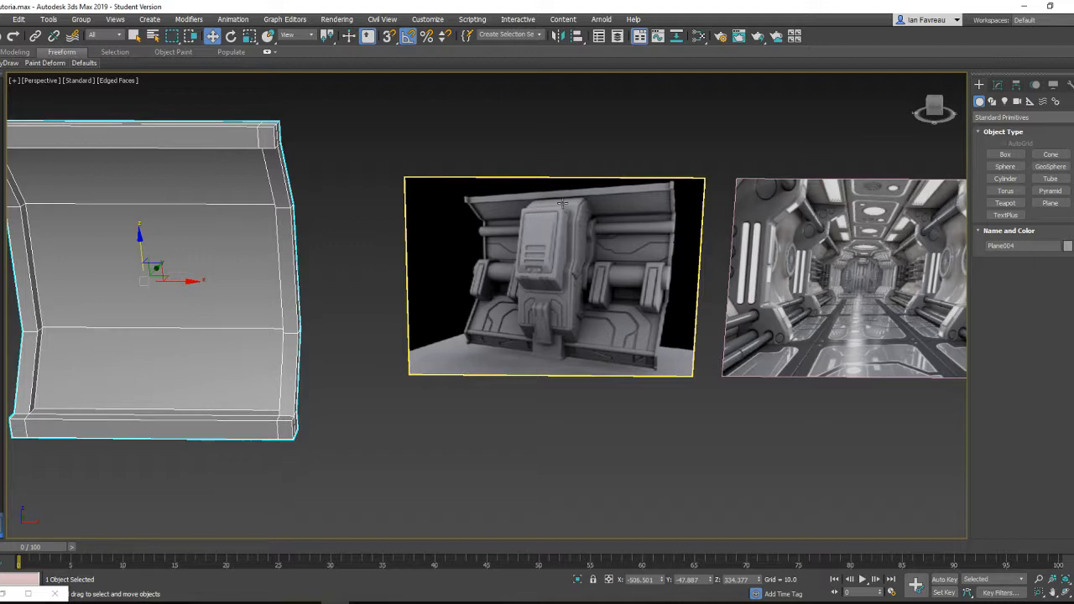
scroll(551, 244, down, 2)
middle_drag(551, 244, 475, 224)
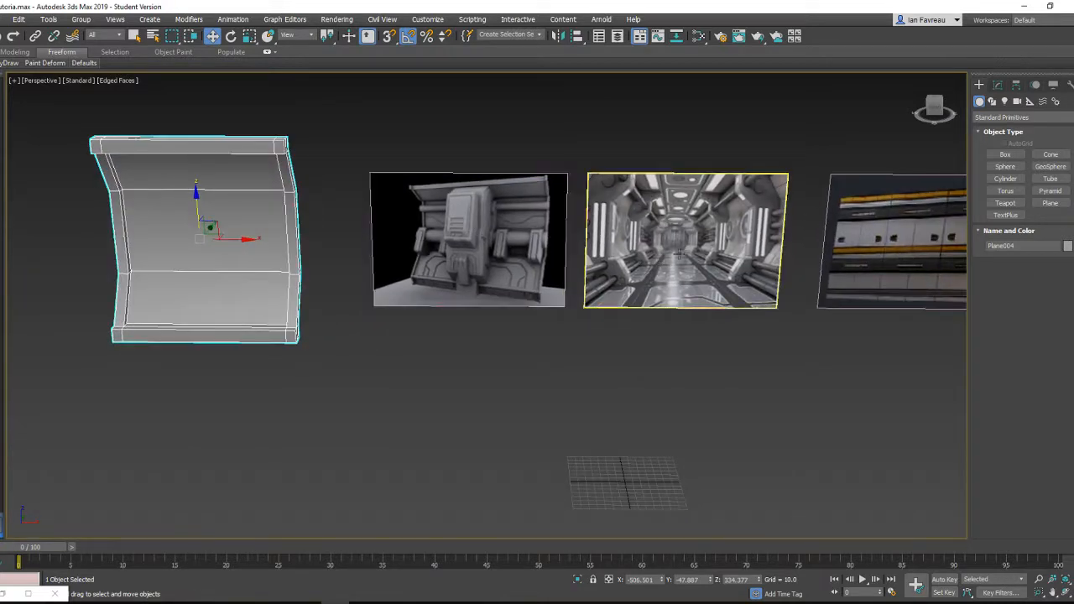
- Create a box about 82 long, 78 wide and 186 high on the ground in front of the reference planes
click(1005, 154)
middle_drag(548, 451, 499, 402)
drag(525, 454, 594, 487)
click(678, 323)
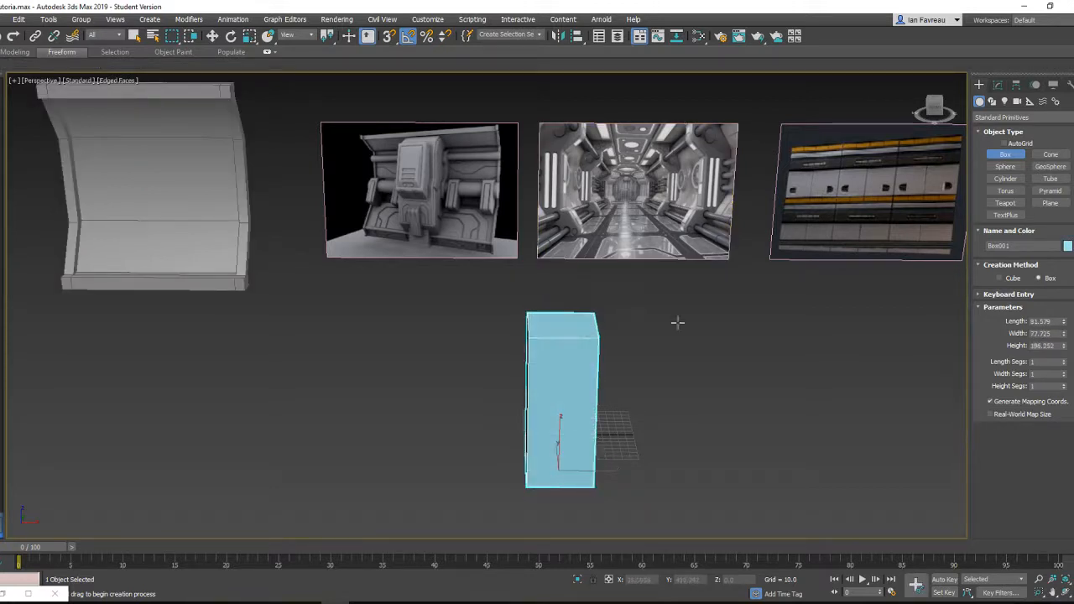
right_click(801, 334)
- Move the box to the wall, raising it to Z 248.1 and bringing it to Y -52.719 between the top and bottom rails
middle_drag(637, 311, 683, 327)
scroll(683, 327, down, 3)
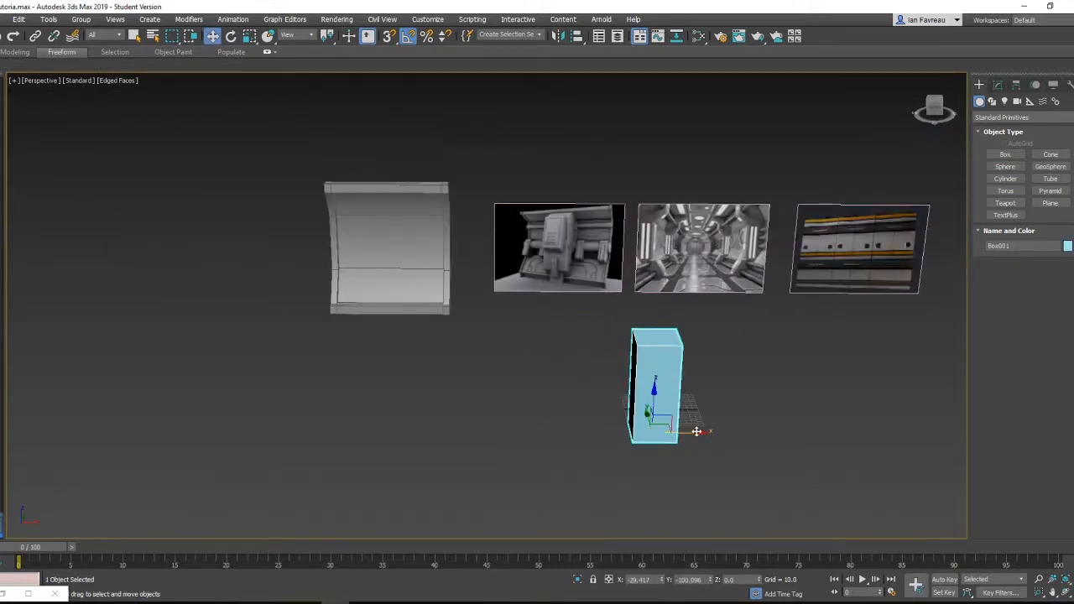
drag(696, 431, 436, 438)
alt+middle_drag(436, 439, 372, 311)
scroll(375, 402, up, 3)
scroll(372, 307, up, 3)
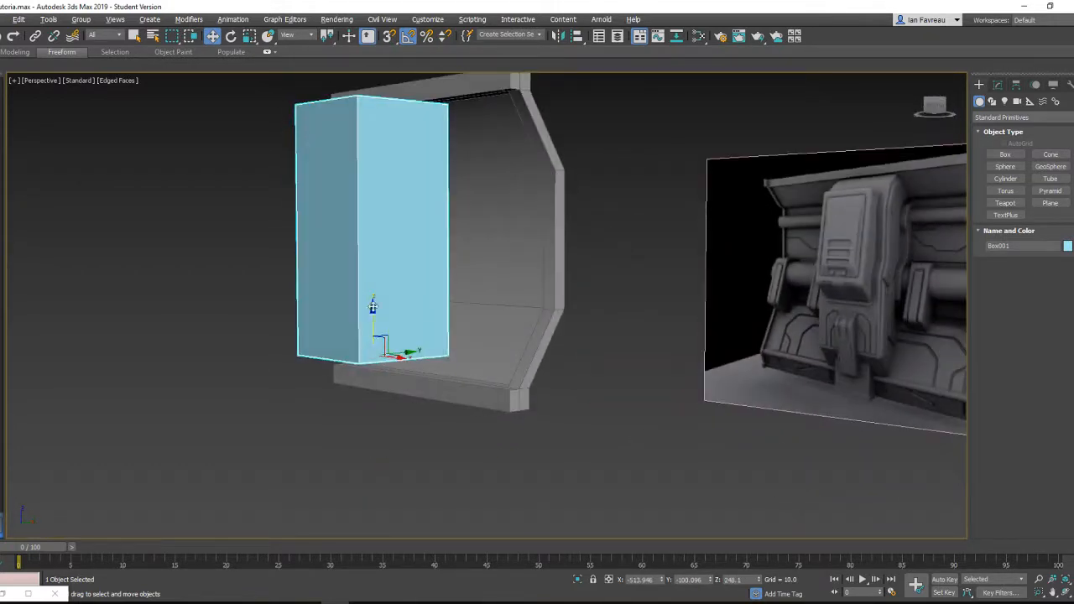
alt+middle_drag(410, 349, 498, 352)
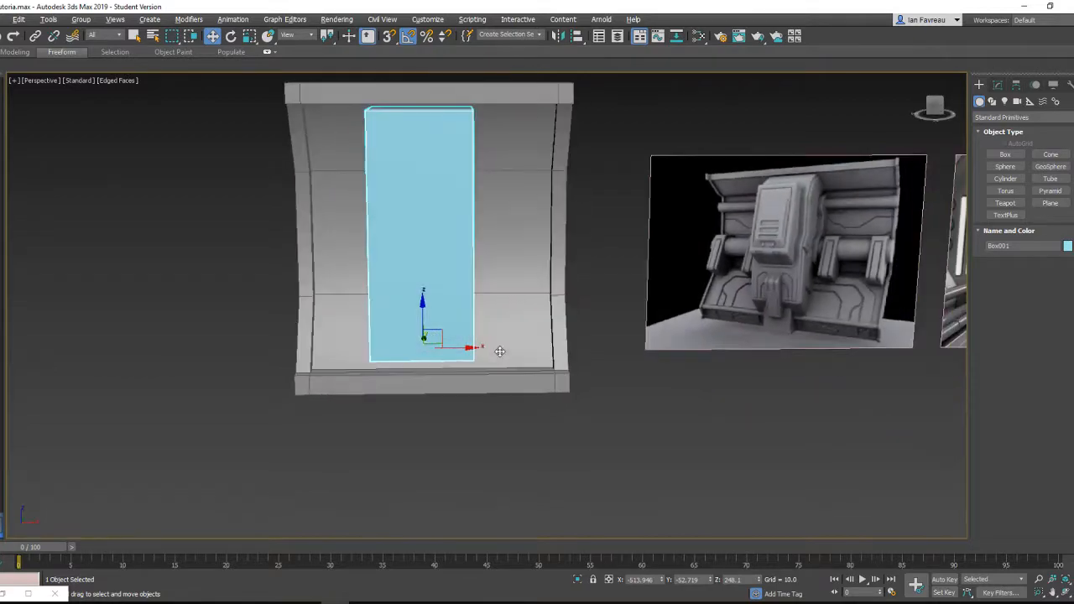
- Centre the box horizontally on the wall in the shaded front view, moving it to X -505.104
key(f)
scroll(443, 351, down, 5)
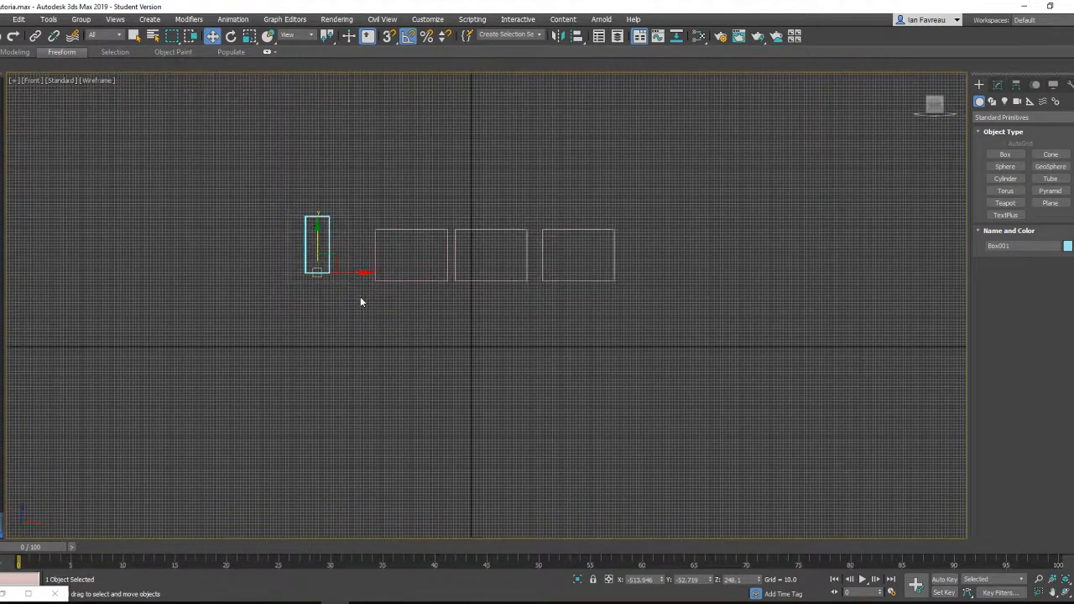
key(z)
key(F3)
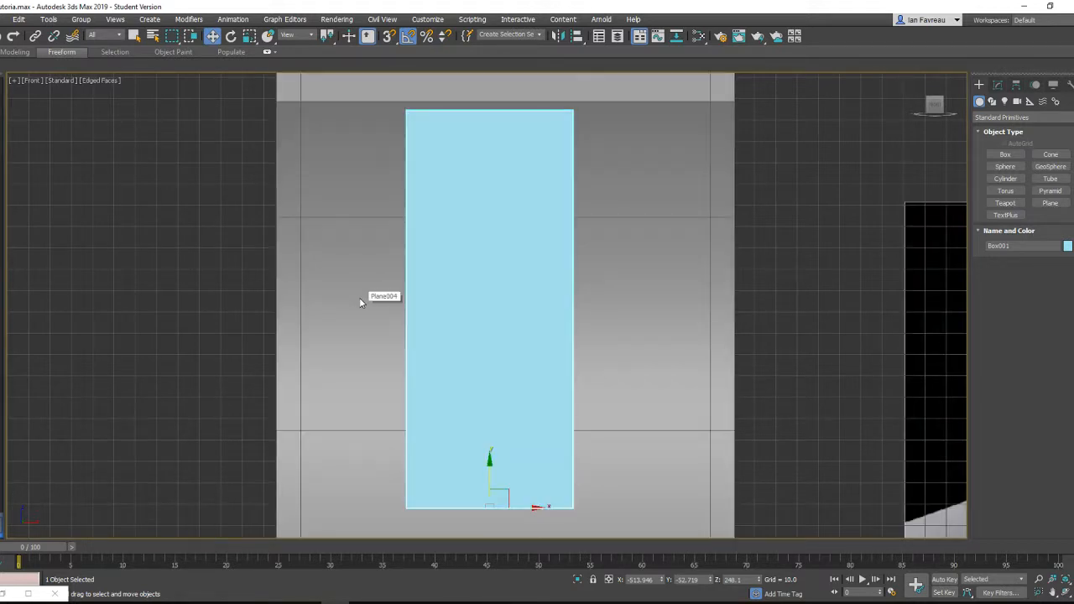
scroll(522, 287, down, 1)
middle_drag(507, 285, 437, 268)
scroll(442, 277, up, 2)
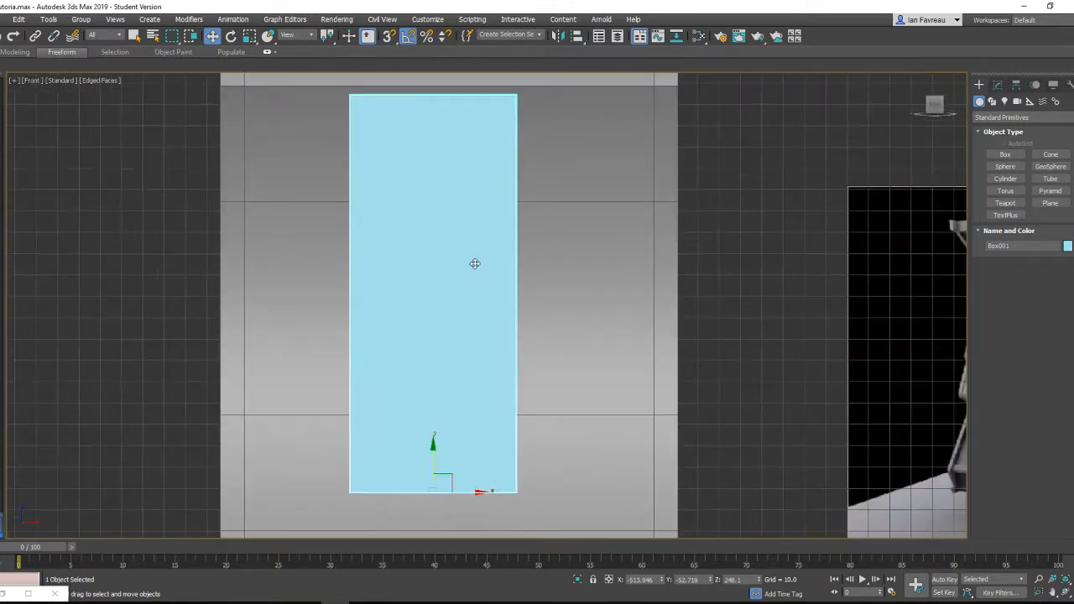
scroll(592, 245, down, 2)
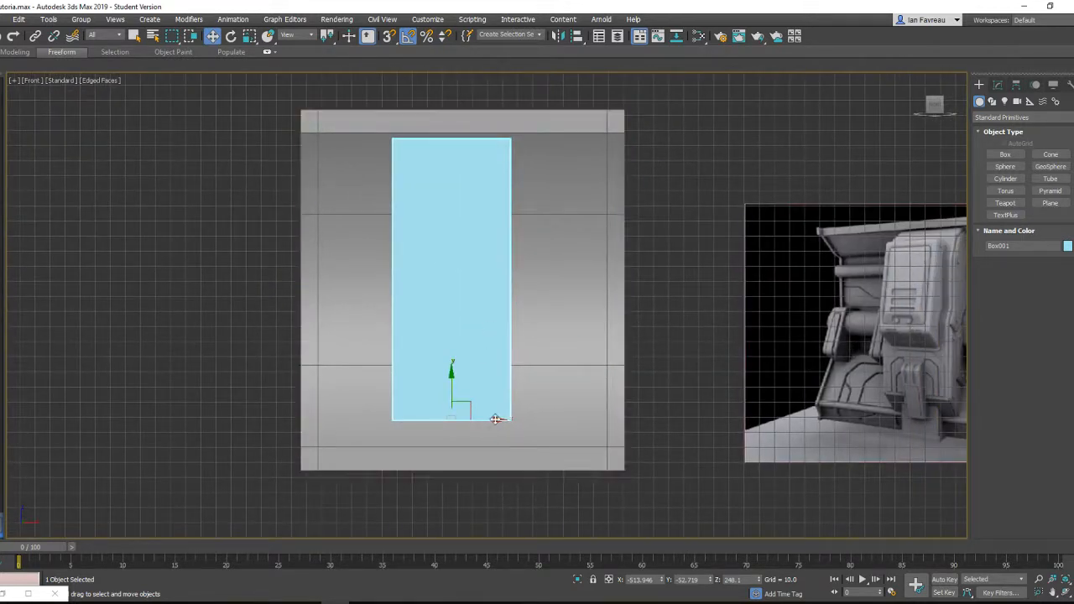
drag(495, 419, 508, 418)
scroll(465, 321, down, 3)
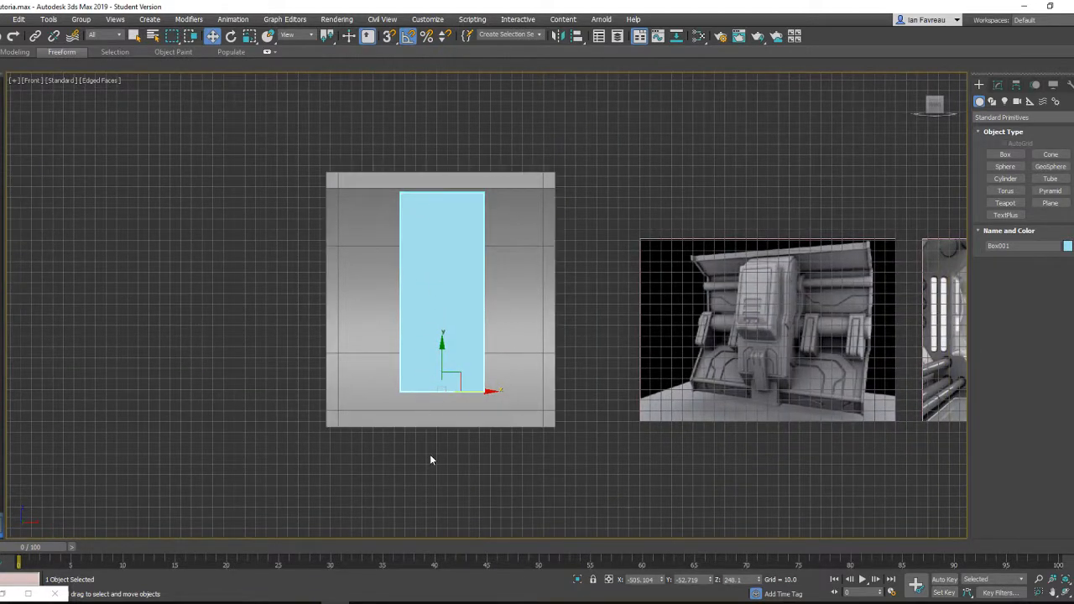
scroll(445, 415, up, 2)
scroll(445, 408, down, 2)
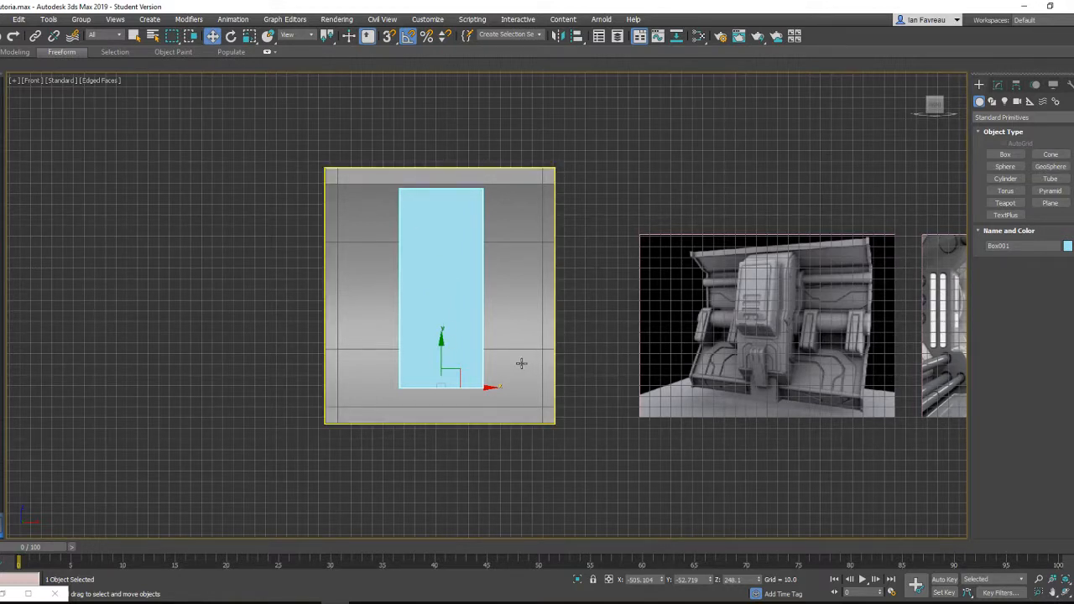
scroll(515, 360, up, 2)
scroll(420, 270, down, 2)
scroll(425, 285, up, 2)
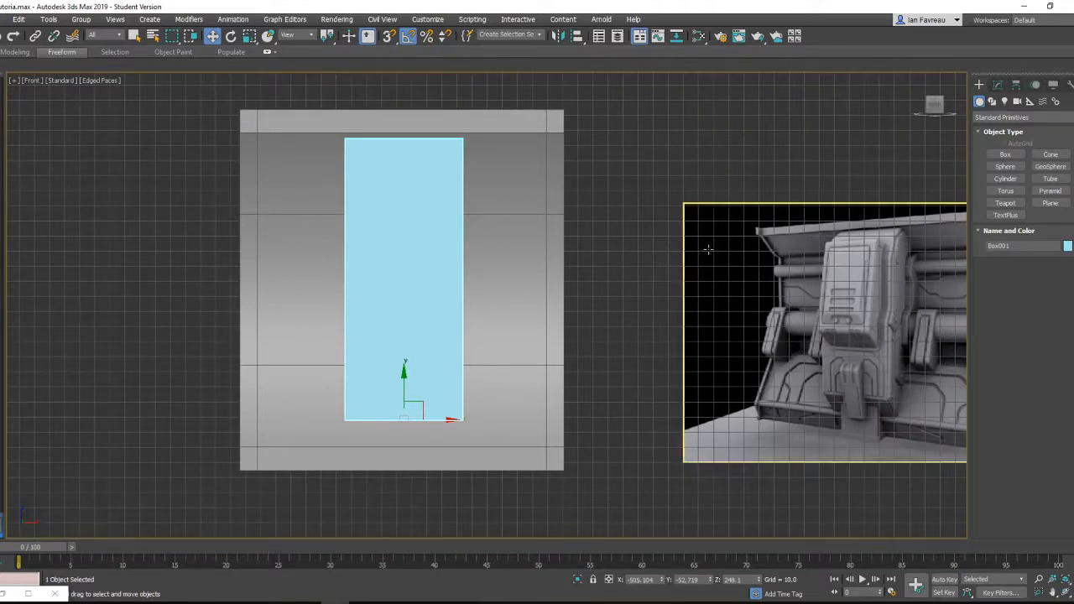
- Scale the box down uniformly in the perspective view and push it back into the wall to Y -42.352
key(p)
scroll(449, 277, down, 2)
alt+middle_drag(456, 271, 412, 255)
scroll(429, 275, up, 2)
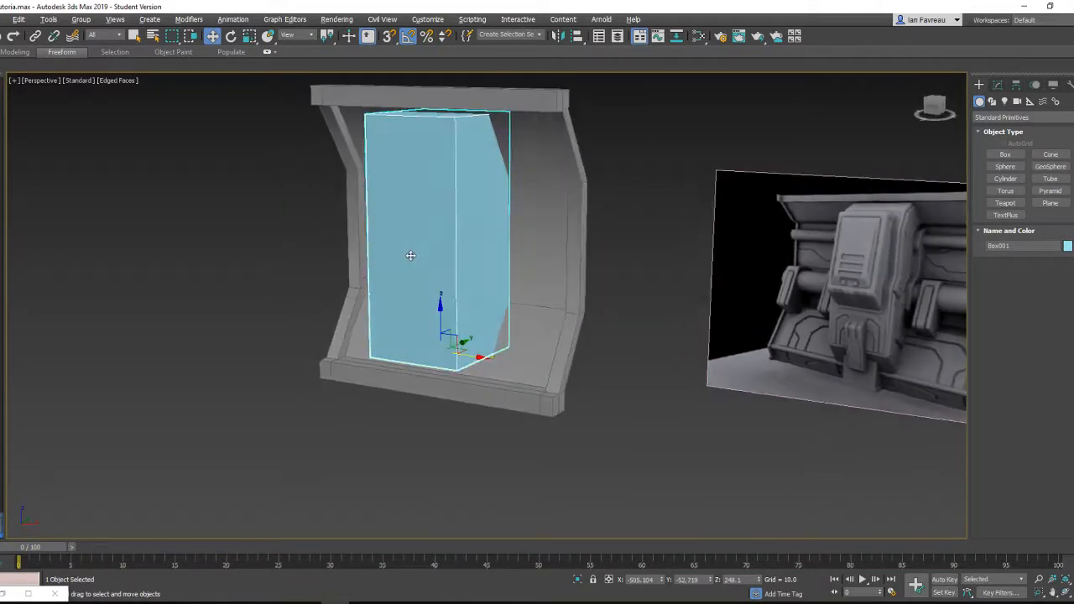
alt+middle_drag(469, 310, 460, 348)
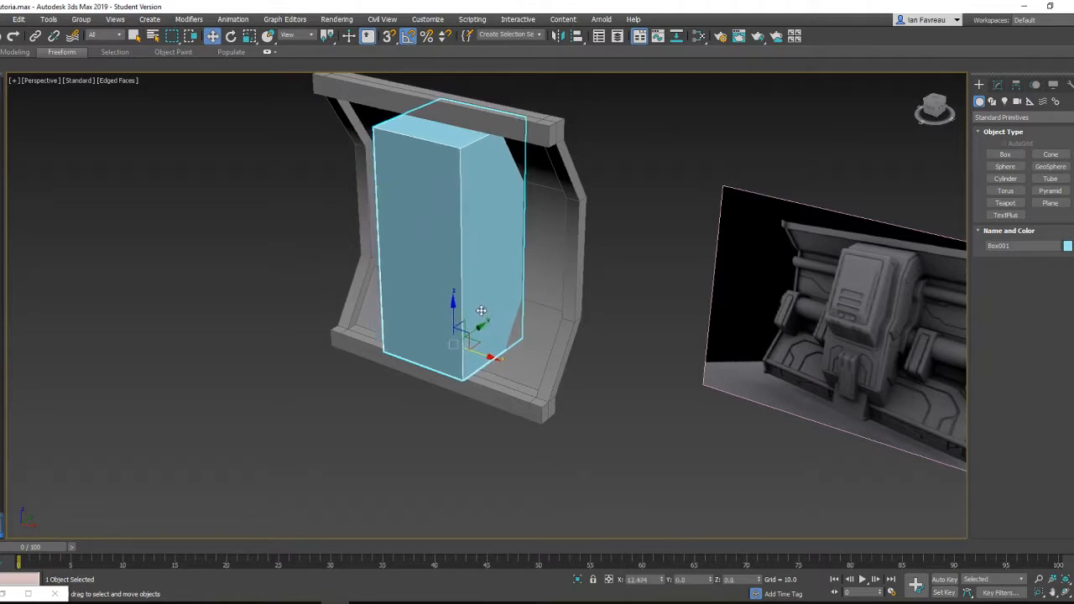
key(r)
drag(437, 334, 441, 356)
alt+middle_drag(442, 355, 512, 322)
key(w)
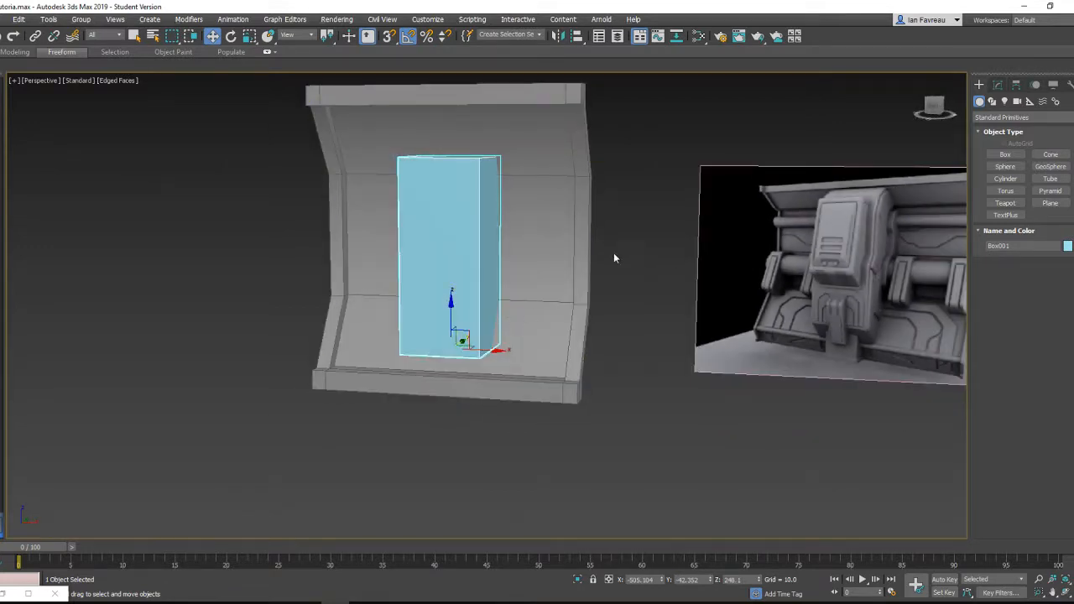
- Convert the box to an editable poly and set its object colour to the same grey as the wall
right_click(454, 263)
mouse_move(520, 383)
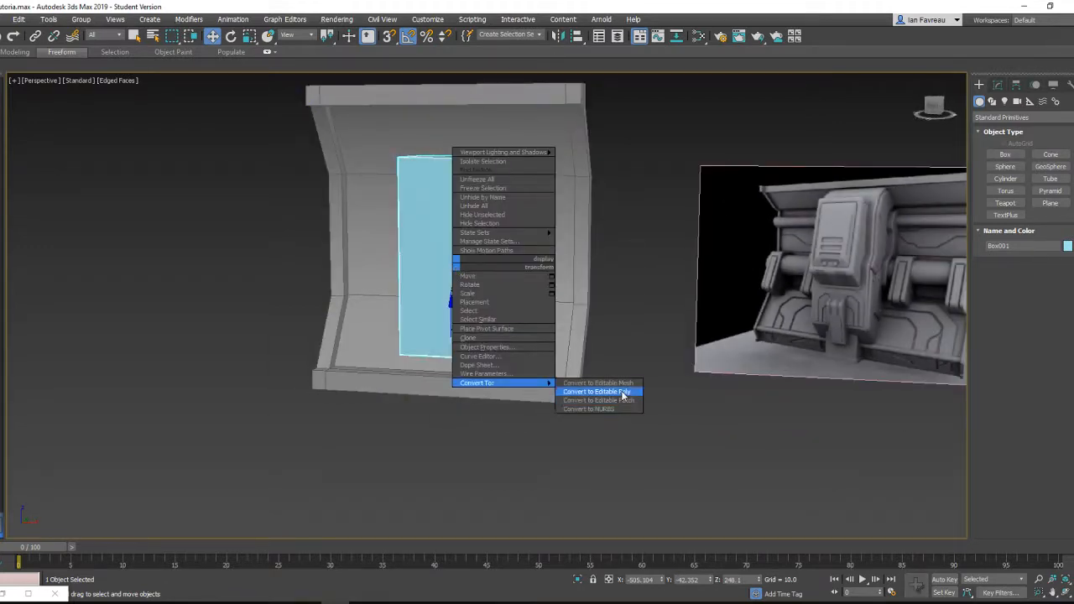
click(624, 391)
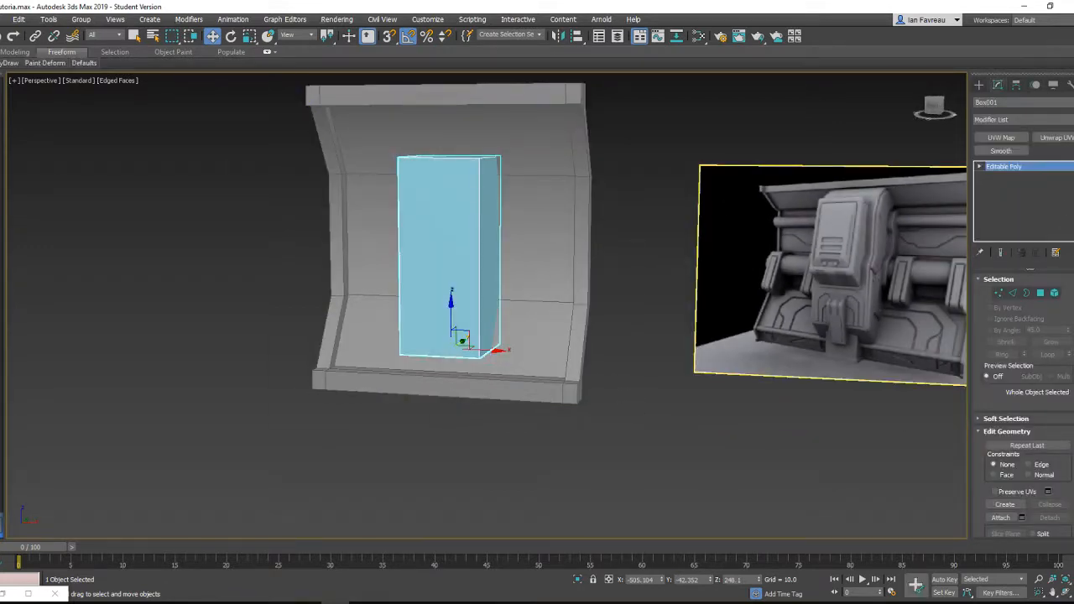
click(1067, 101)
click(430, 257)
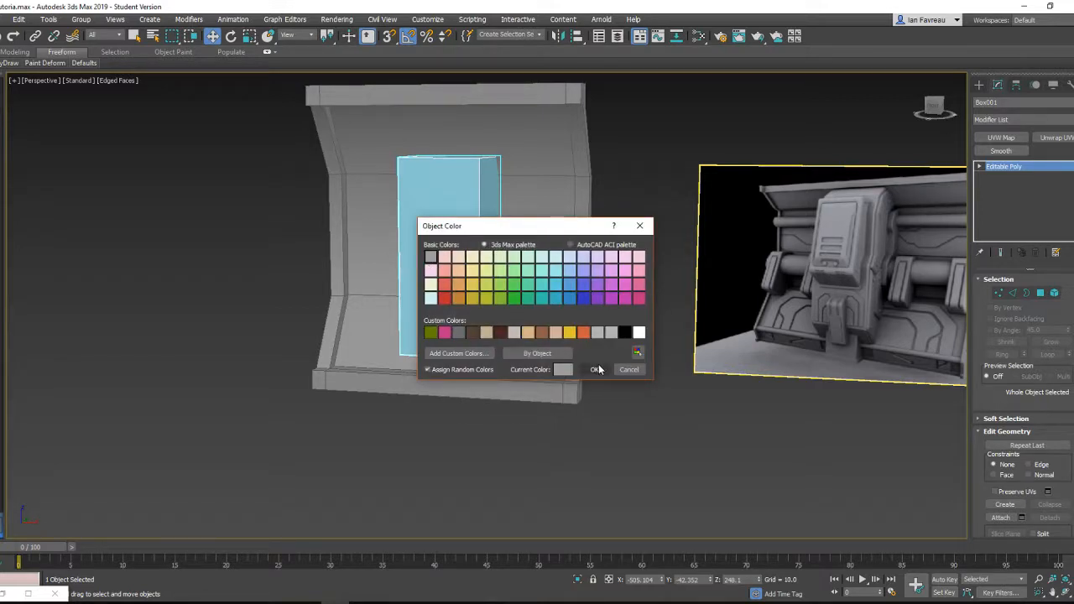
click(594, 370)
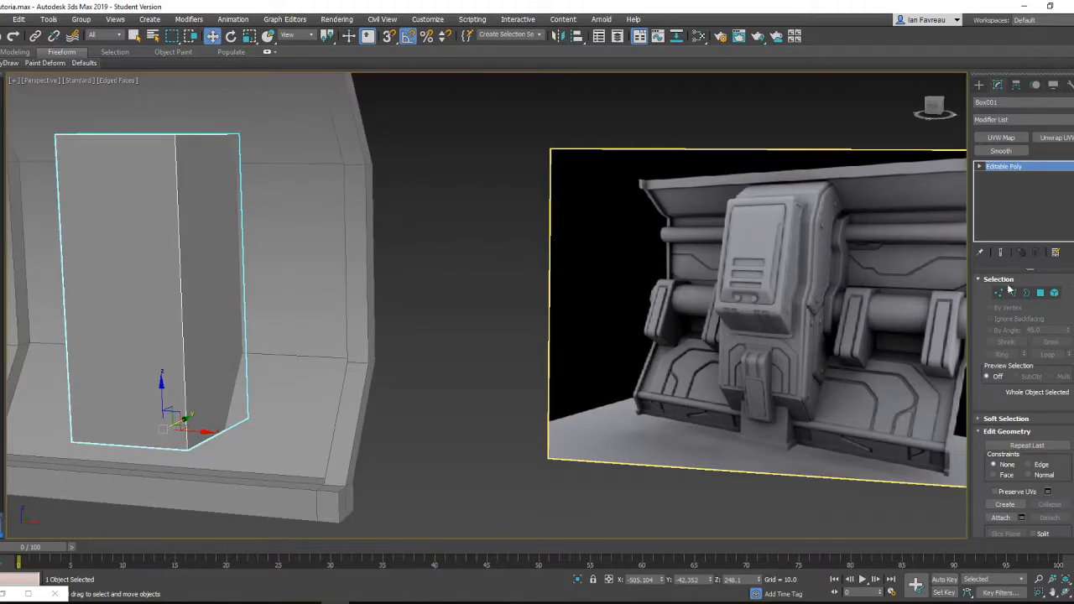
- Select the four edges around the box's front face: top, bottom and both verticals
click(1013, 293)
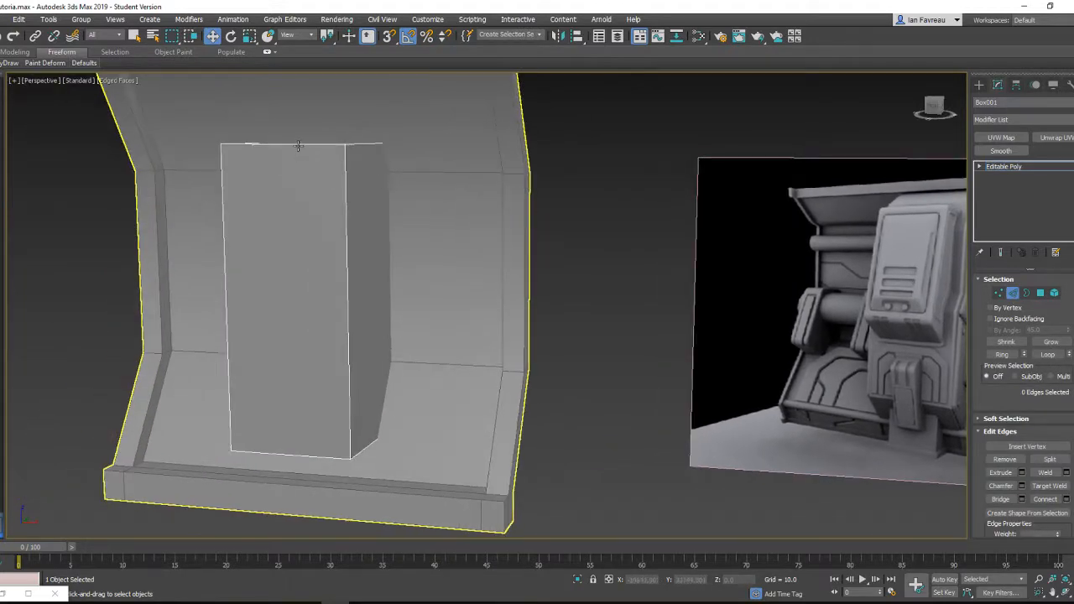
click(298, 146)
scroll(316, 176, down, 4)
scroll(308, 282, up, 2)
alt+middle_drag(335, 332, 304, 341)
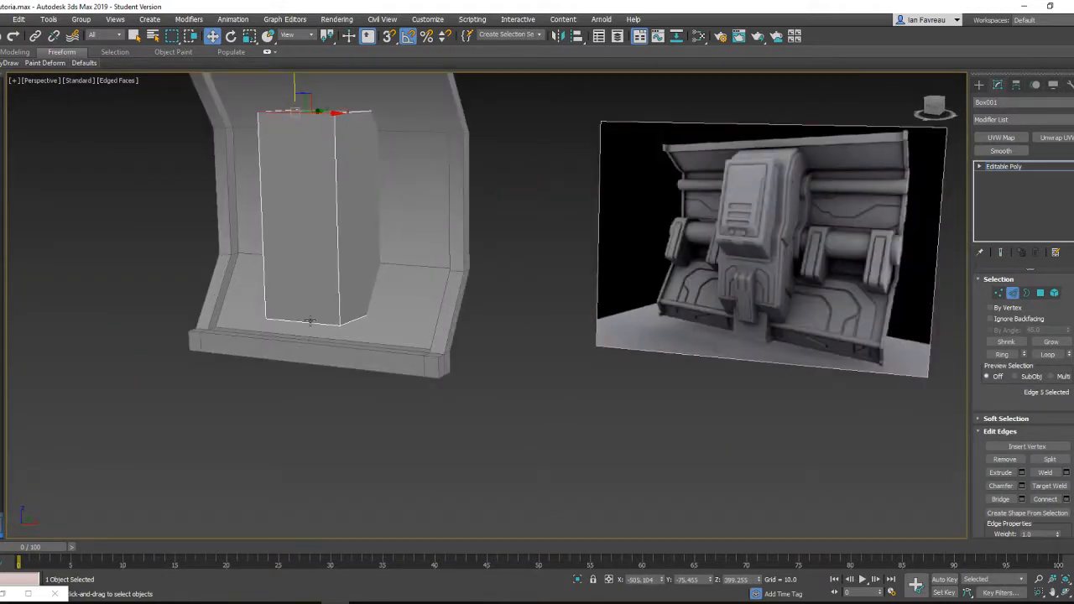
ctrl+click(310, 321)
middle_drag(340, 180, 386, 231)
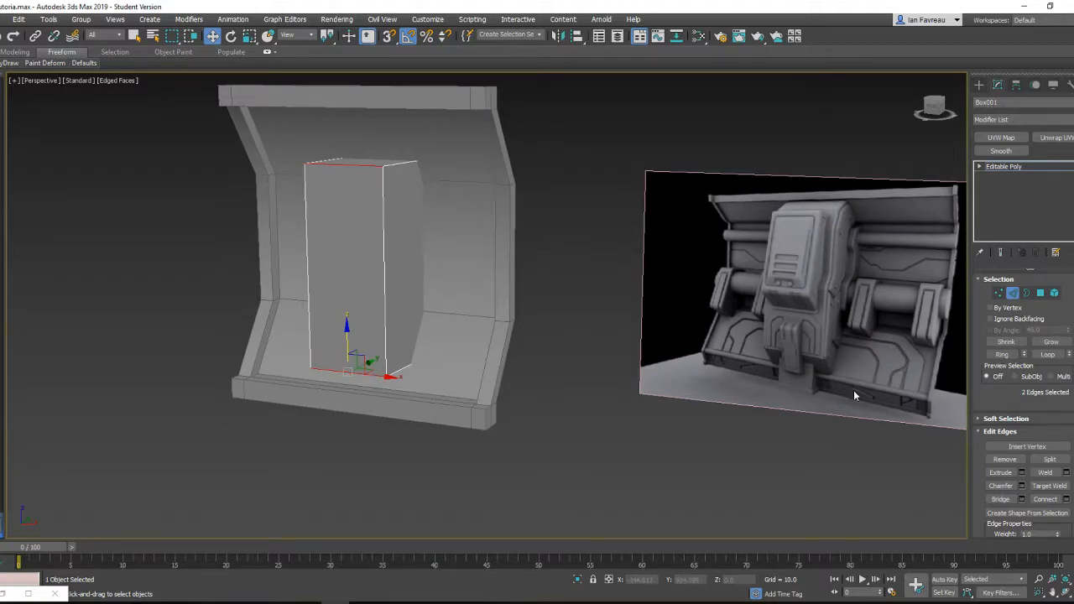
alt+middle_drag(377, 308, 389, 304)
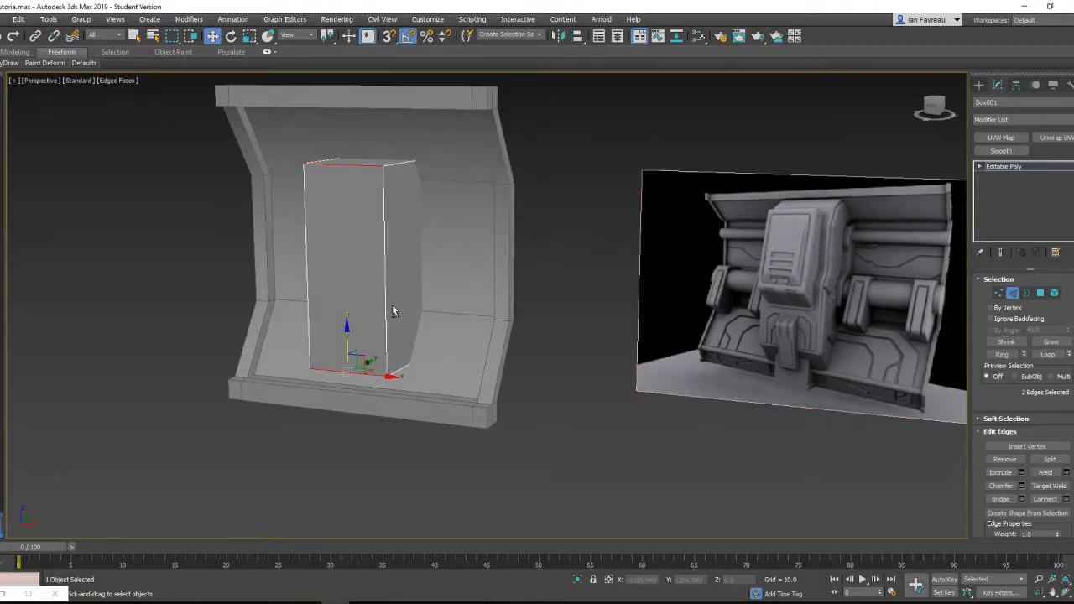
ctrl+click(385, 311)
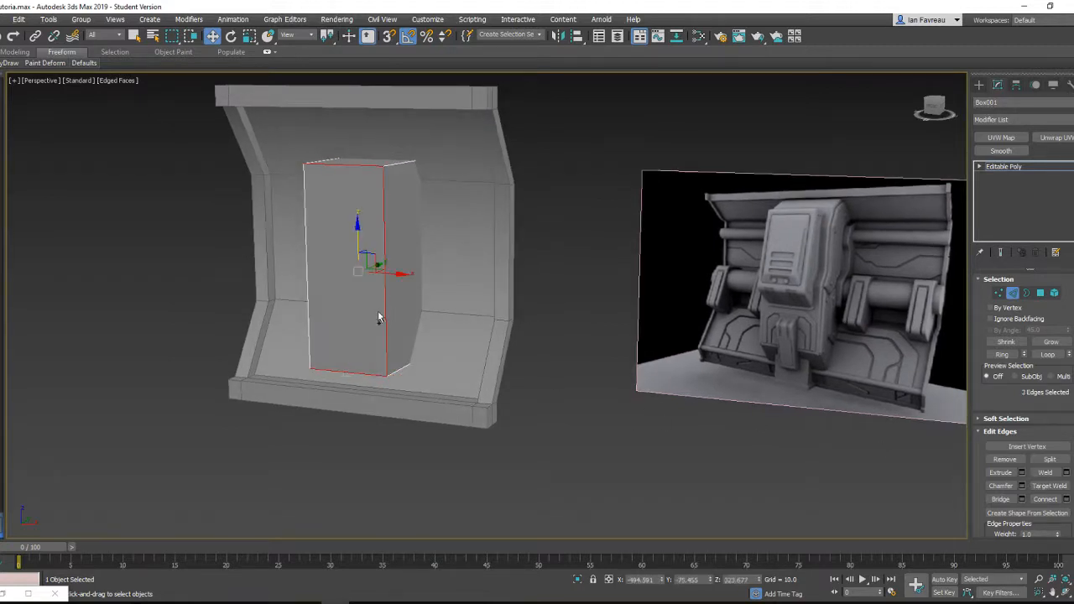
ctrl+click(309, 303)
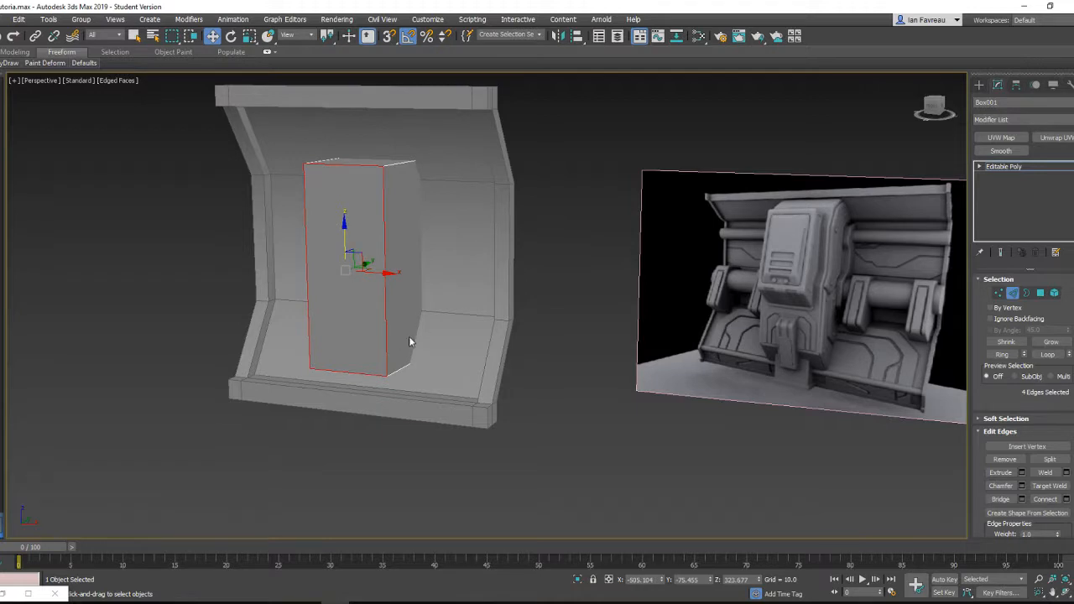
- Chamfer the four front edges of the box with an amount of 8.994 and 3 segments
click(1021, 474)
click(527, 346)
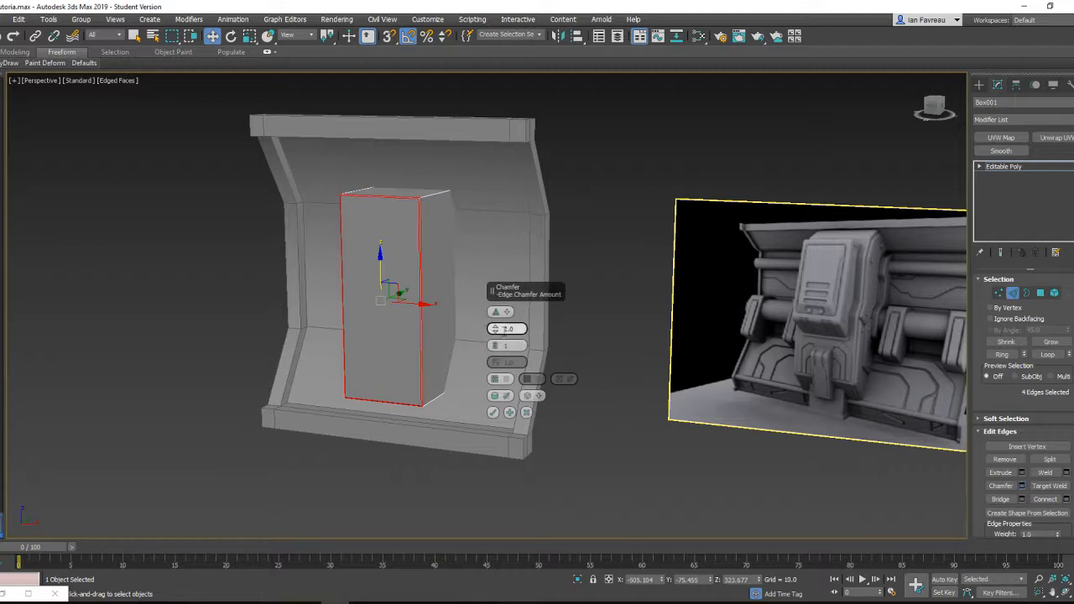
drag(500, 330, 501, 307)
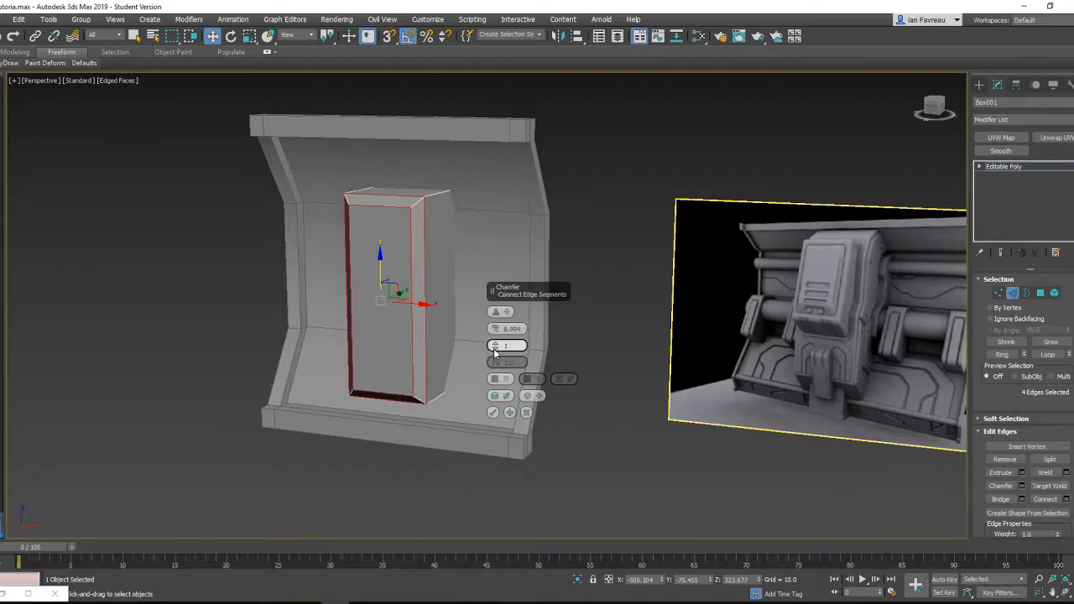
alt+middle_drag(494, 345, 341, 293)
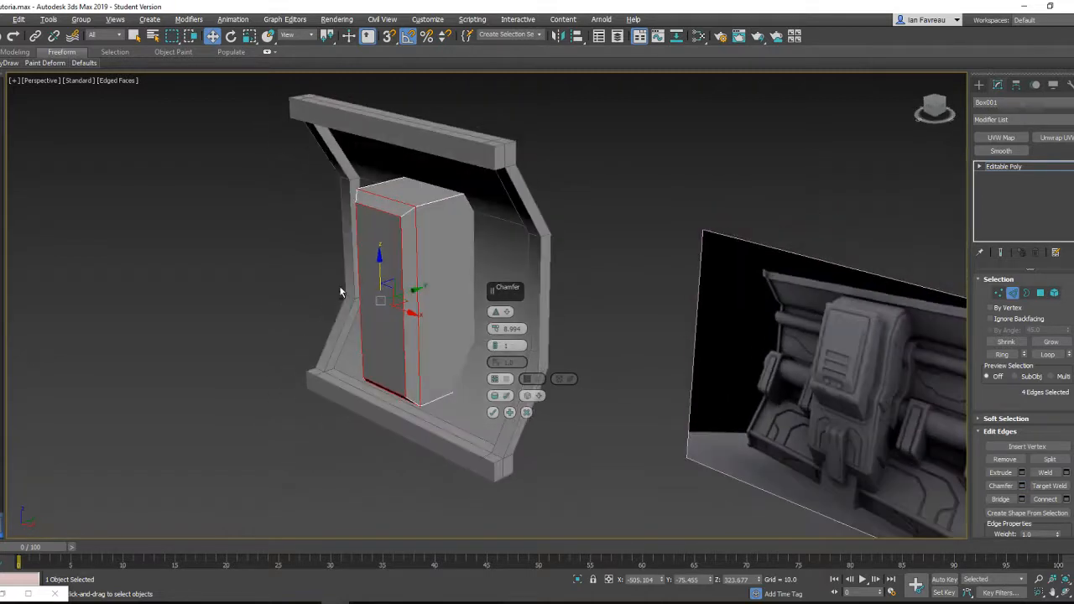
drag(494, 349, 494, 337)
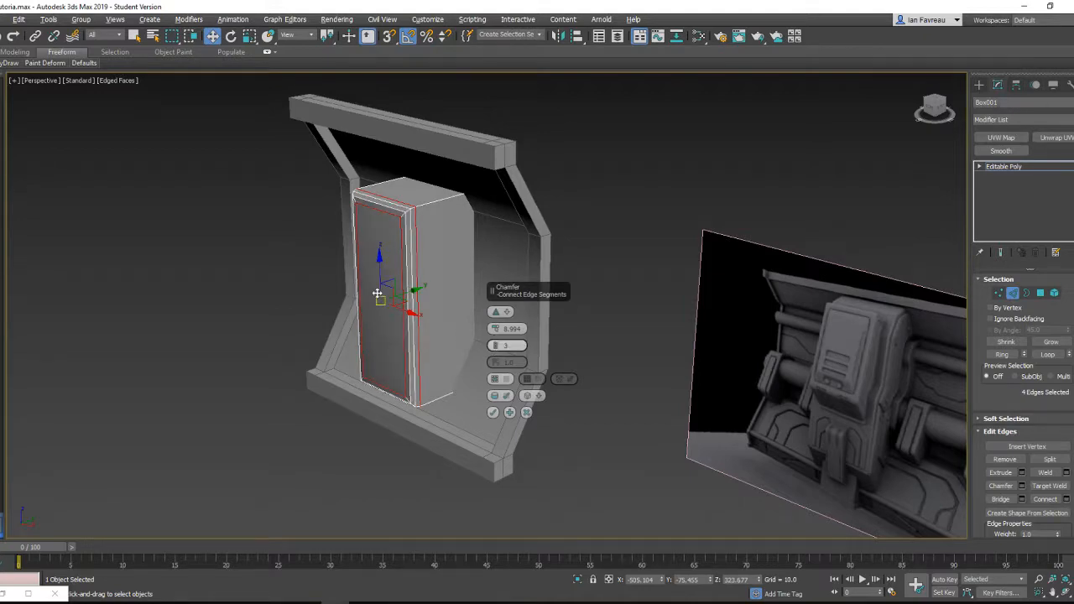
alt+middle_drag(494, 340, 415, 202)
scroll(428, 206, up, 3)
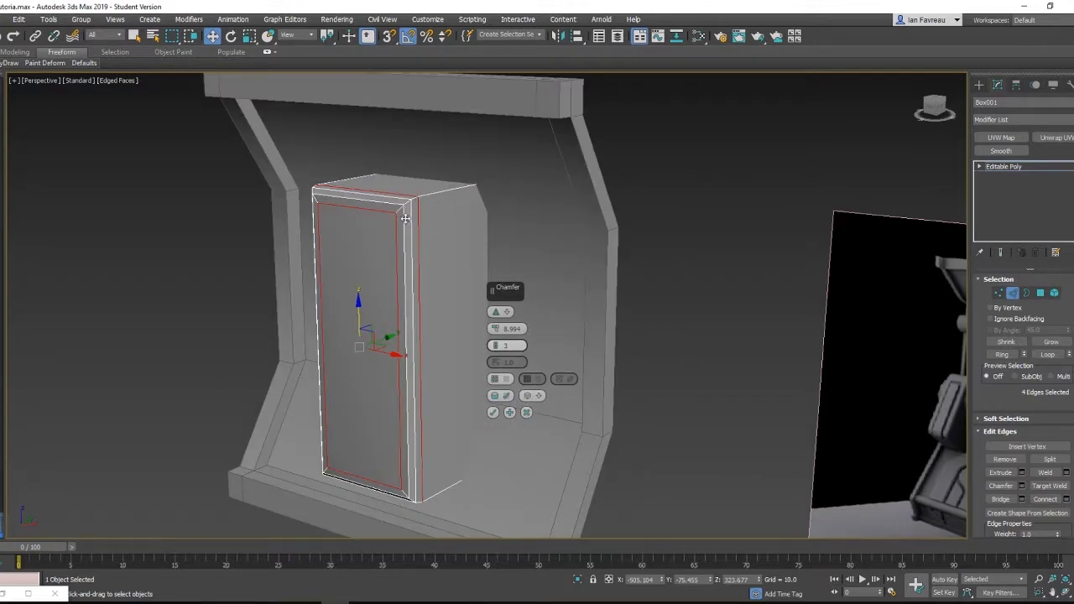
- Add the two depth edges on the box's right side, at its top and bottom corners, to the chamfer selection
ctrl+click(430, 193)
scroll(436, 214, down, 3)
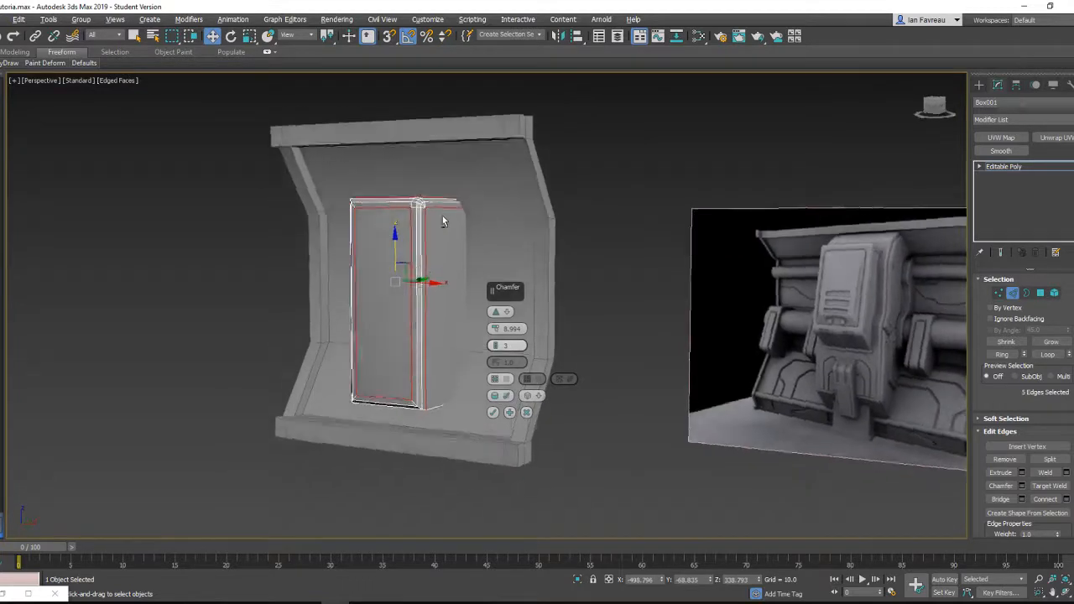
alt+middle_drag(442, 215, 428, 355)
scroll(428, 355, up, 3)
scroll(426, 449, up, 3)
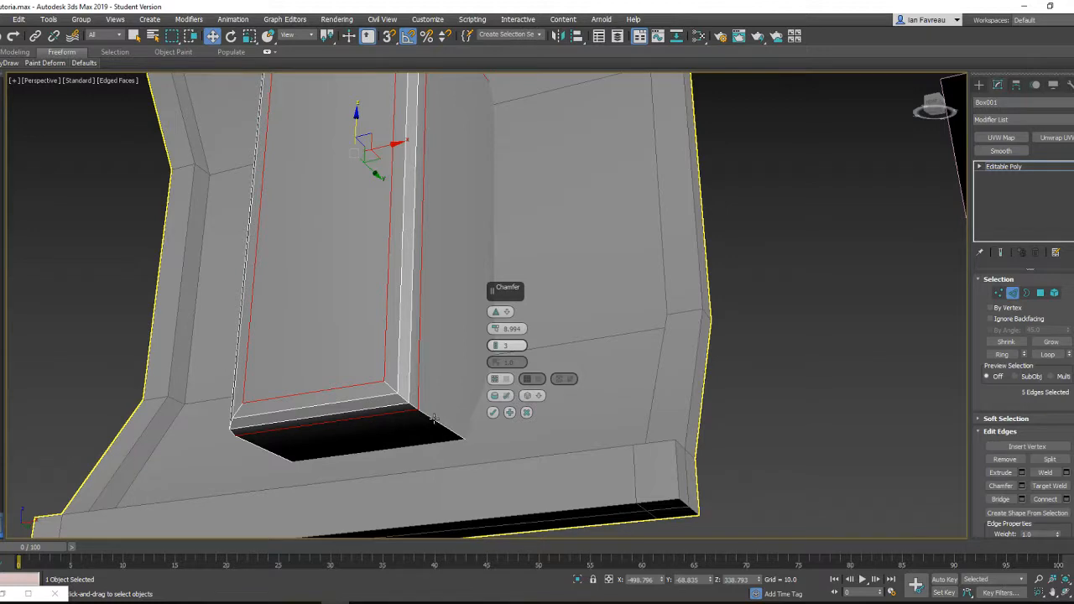
ctrl+click(434, 418)
scroll(437, 422, down, 3)
alt+middle_drag(436, 422, 437, 340)
scroll(300, 368, up, 3)
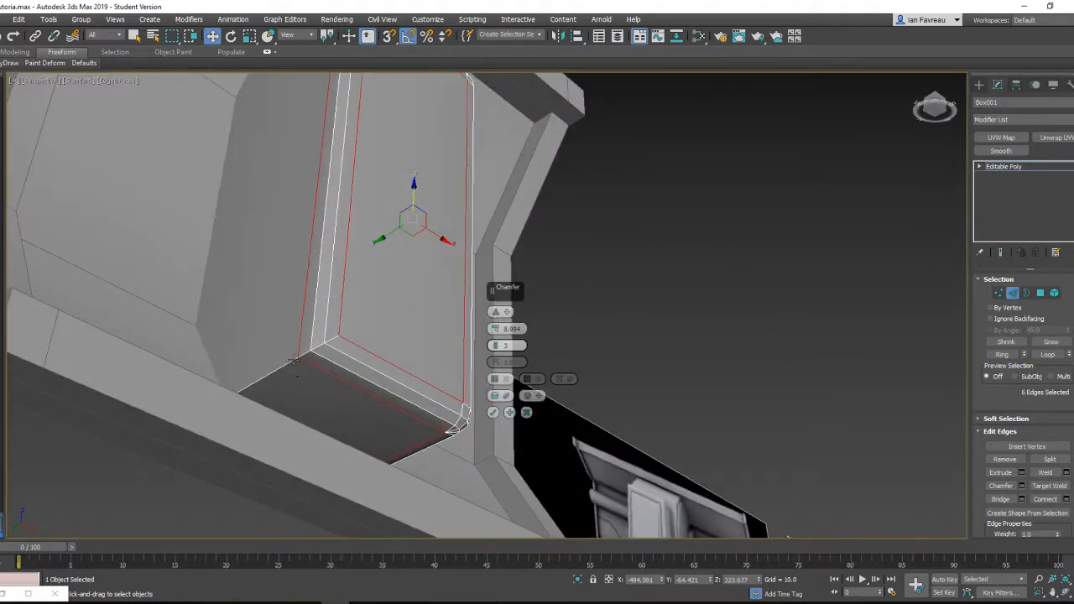
- Add the two depth edges on the box's left side and apply the chamfer with amount 8.994 and 3 segments
ctrl+click(293, 360)
scroll(294, 360, down, 3)
alt+middle_drag(294, 359, 180, 244)
scroll(287, 254, up, 4)
ctrl+click(286, 254)
scroll(286, 254, down, 3)
click(493, 412)
scroll(403, 326, up, 4)
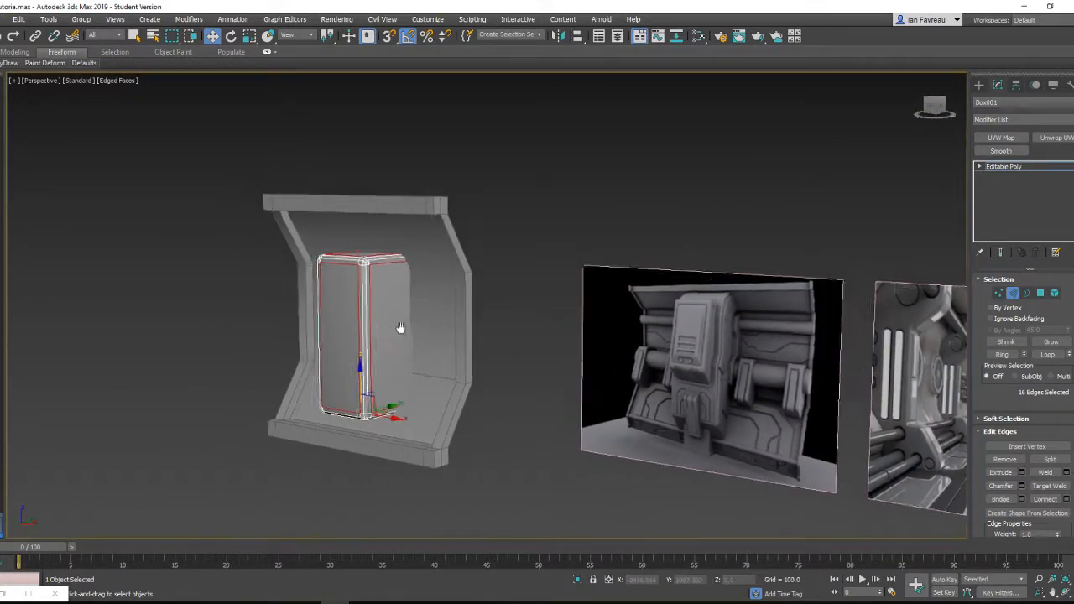
- Delete the large front polygon of the chamfered box
click(1041, 292)
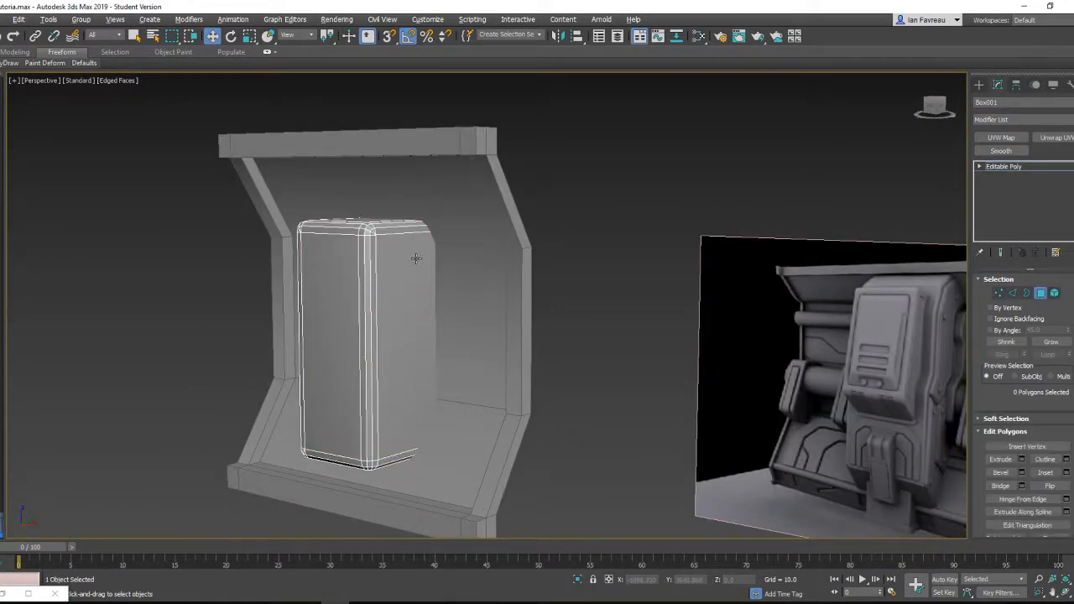
scroll(369, 252, up, 5)
scroll(362, 254, down, 1)
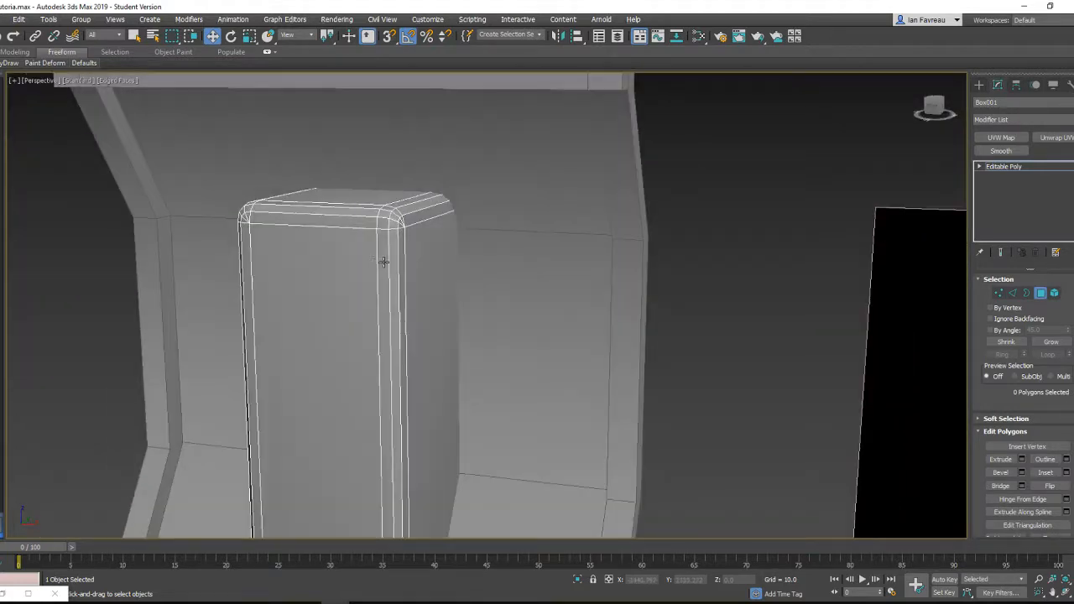
scroll(373, 260, down, 5)
alt+middle_drag(374, 260, 327, 217)
scroll(327, 216, up, 5)
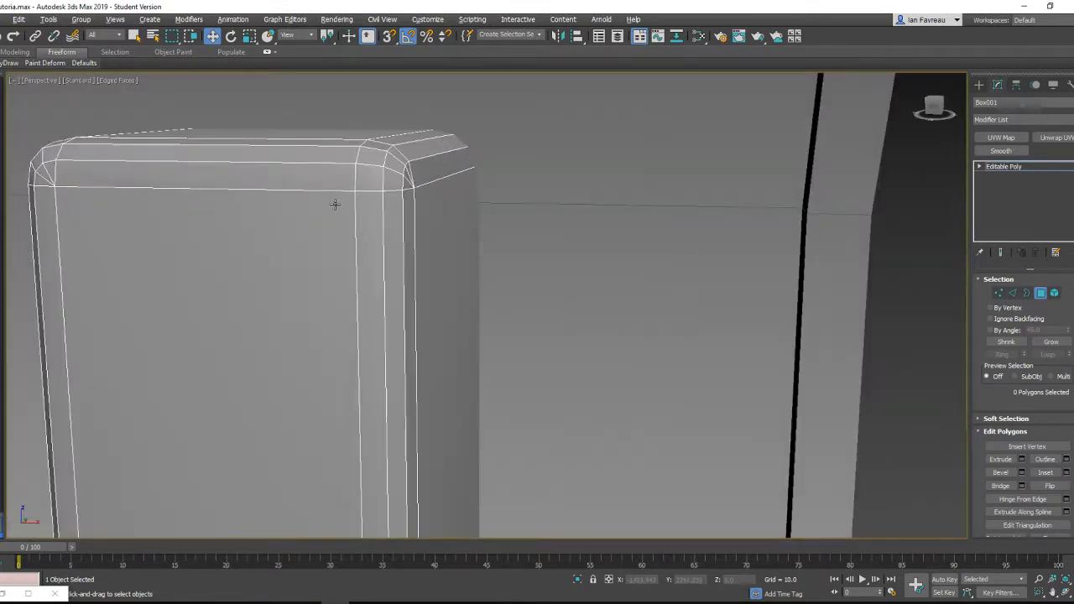
scroll(383, 249, down, 3)
scroll(400, 256, down, 4)
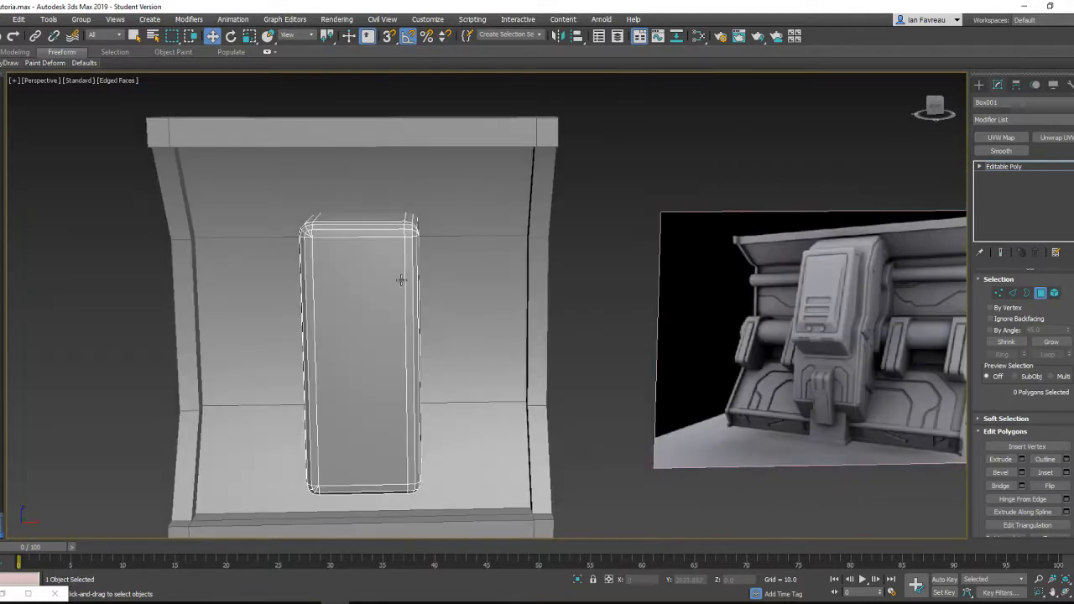
click(373, 295)
alt+middle_drag(377, 297, 361, 278)
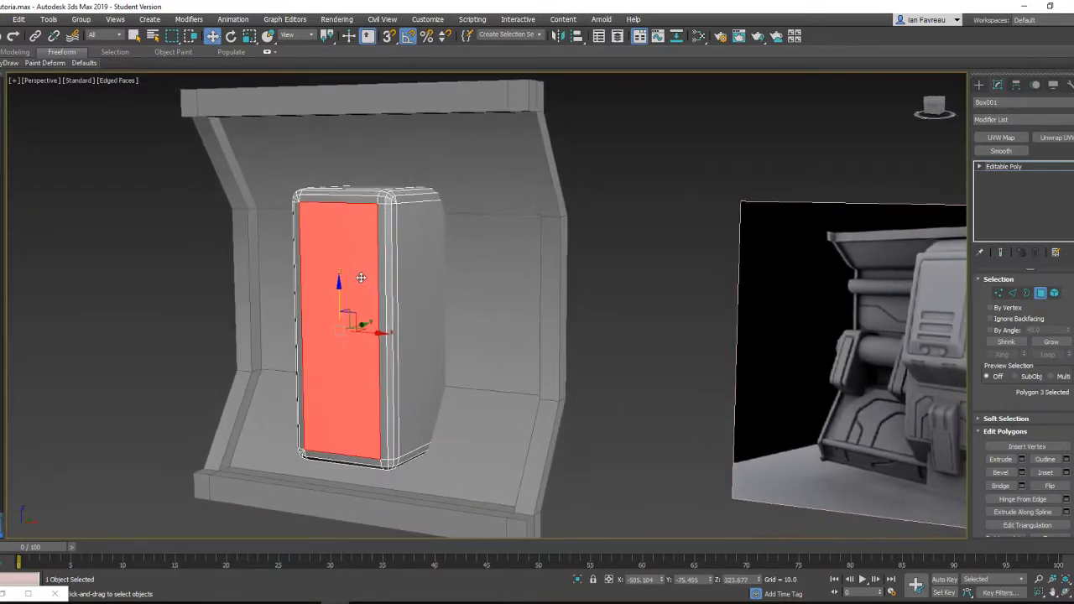
key(Delete)
scroll(374, 245, up, 4)
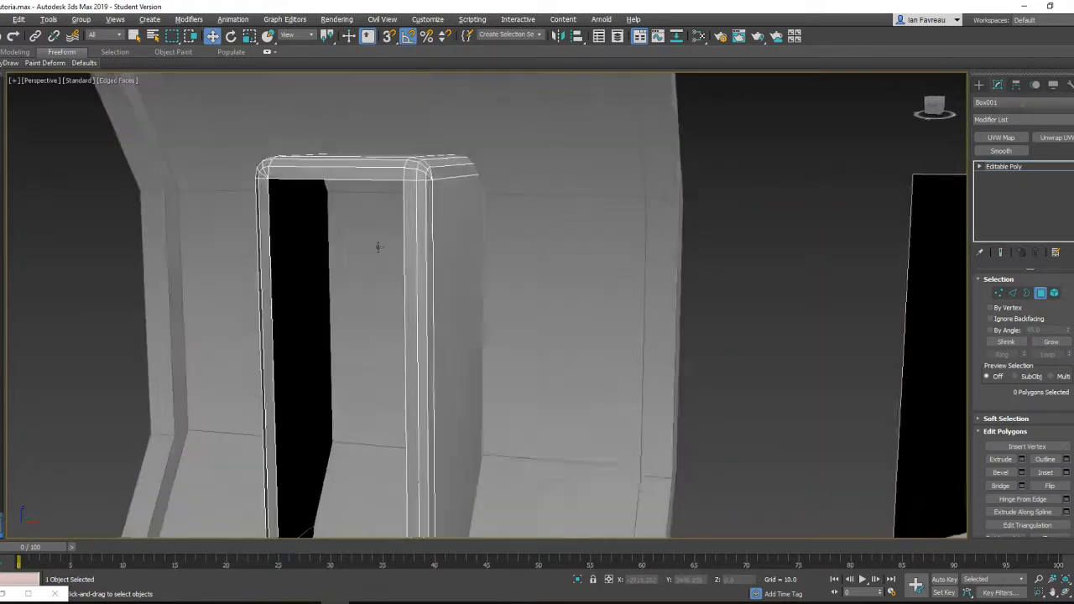
scroll(378, 248, down, 3)
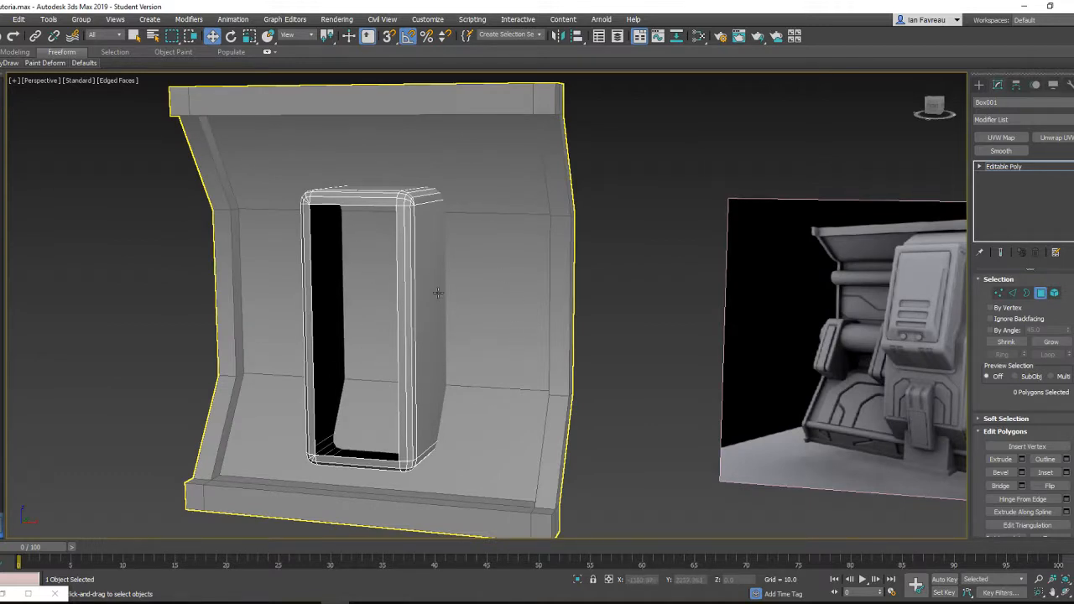
- Select the open border around the hole in the box's front
alt+middle_drag(437, 292, 544, 301)
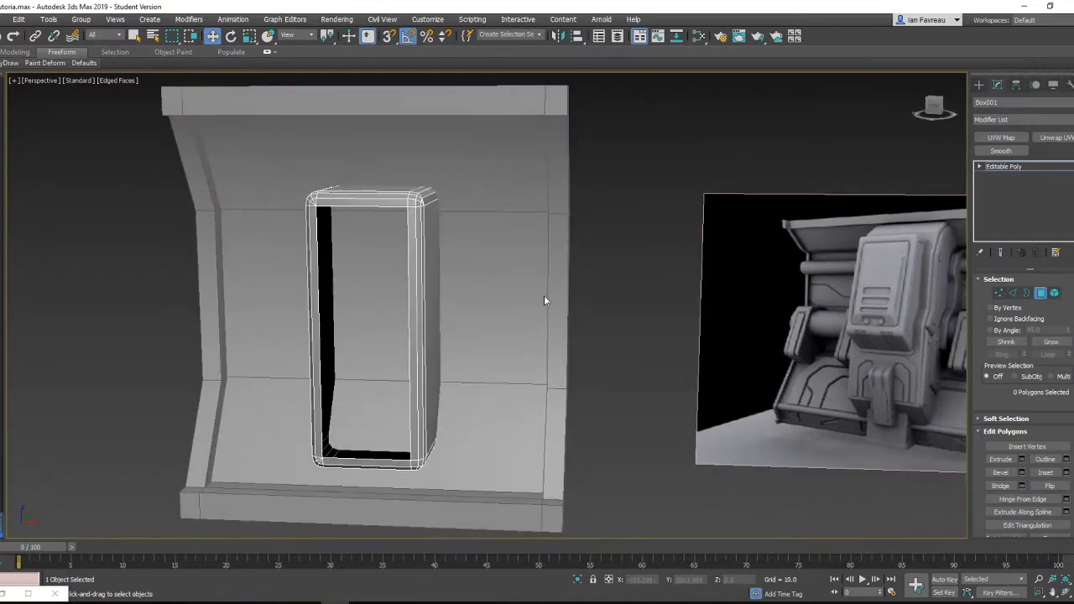
click(1011, 295)
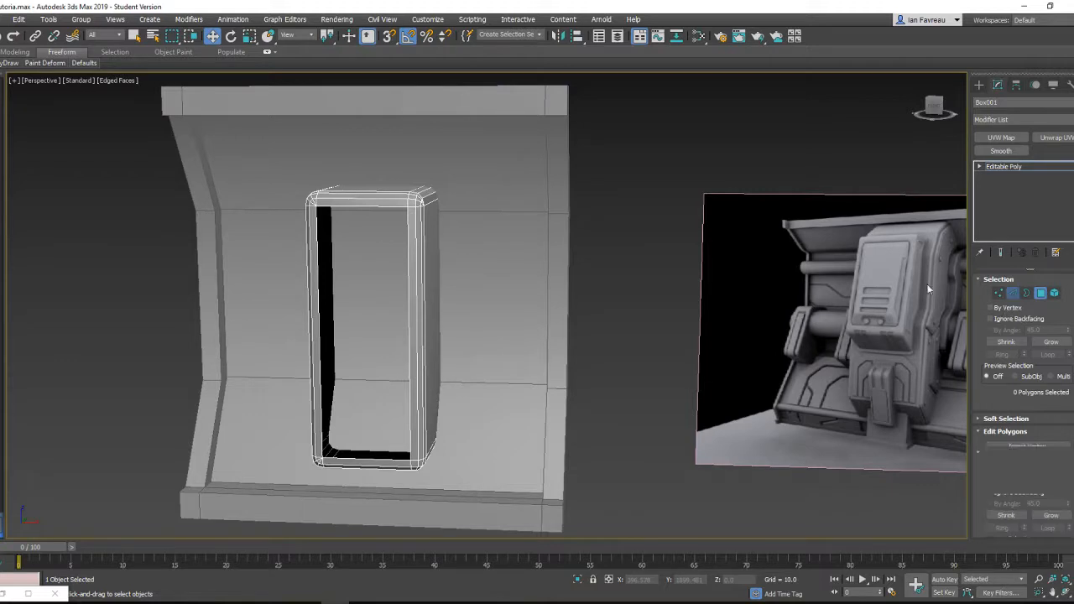
click(1027, 292)
click(320, 360)
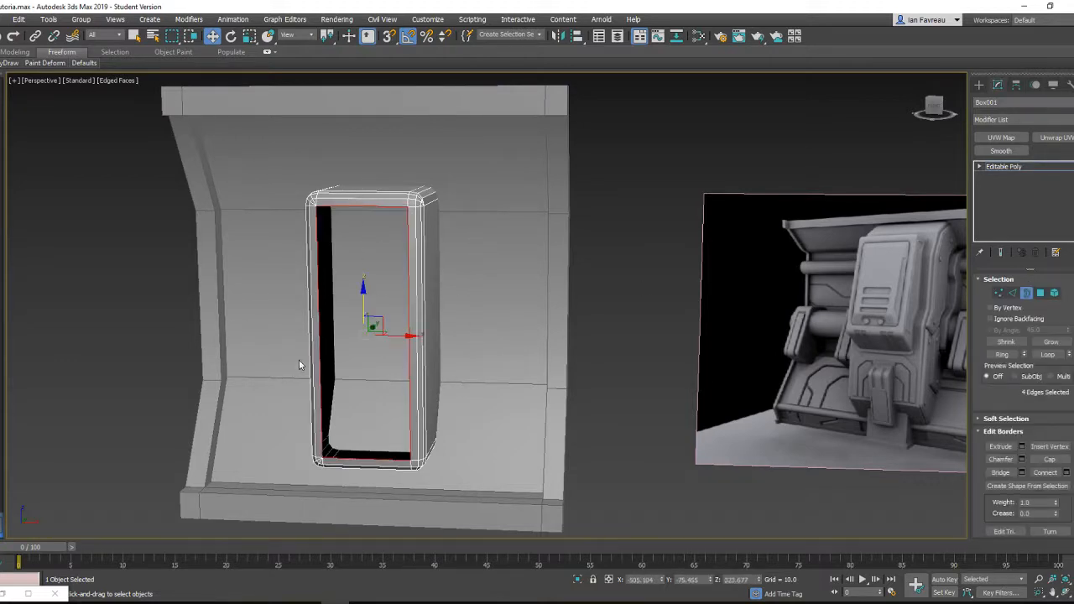
- Try to extend the front border inward to its centre with a scaled copy
key(r)
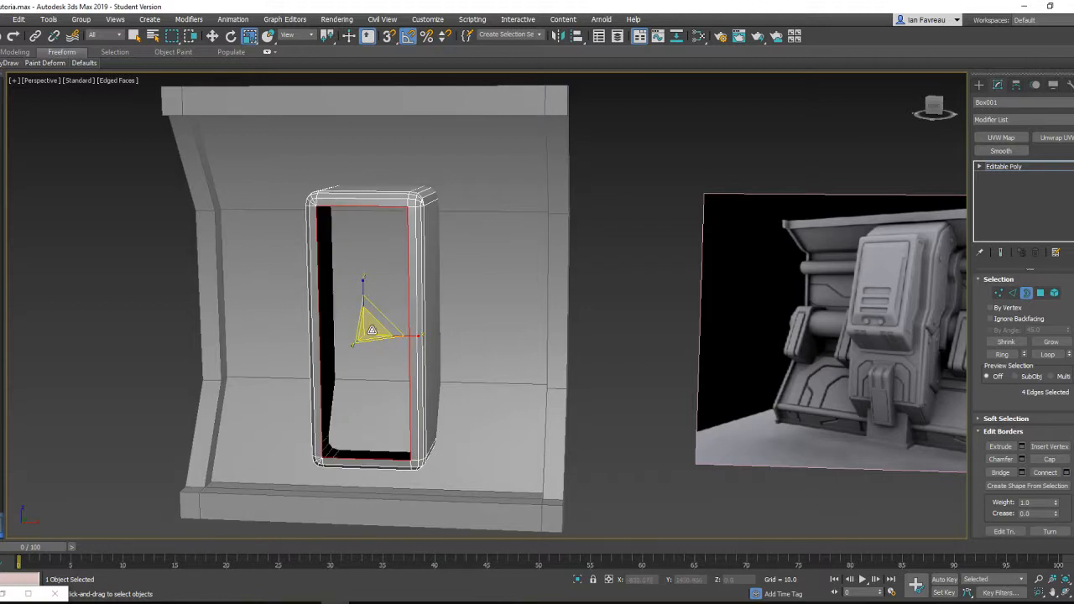
drag(371, 332, 359, 388)
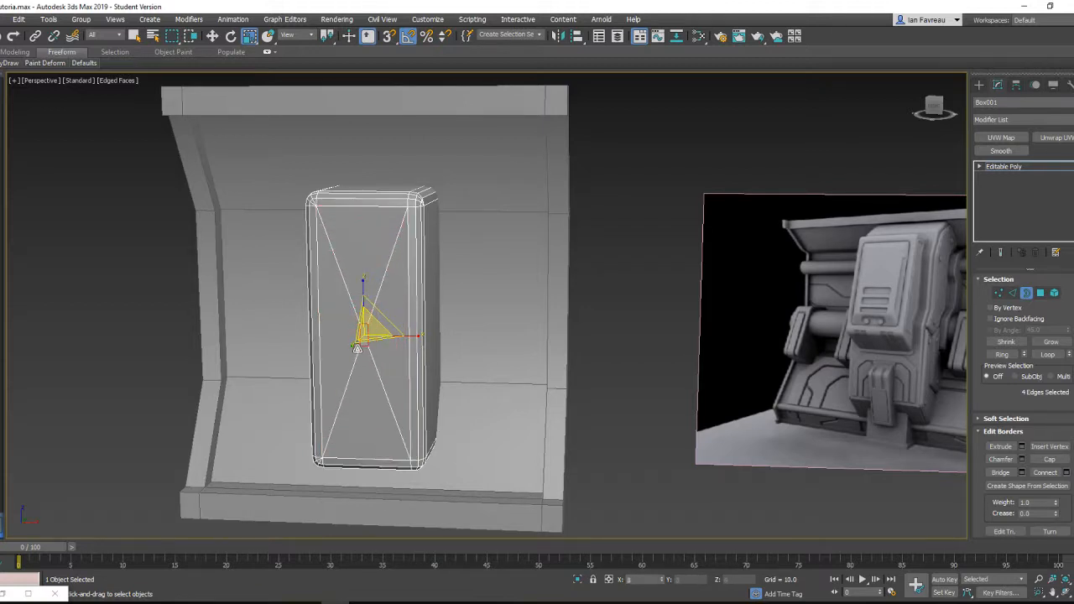
key(ctrl+z)
- Try to extrude the front border deep into the box along Y
scroll(389, 269, up, 3)
alt+middle_drag(383, 269, 315, 327)
key(w)
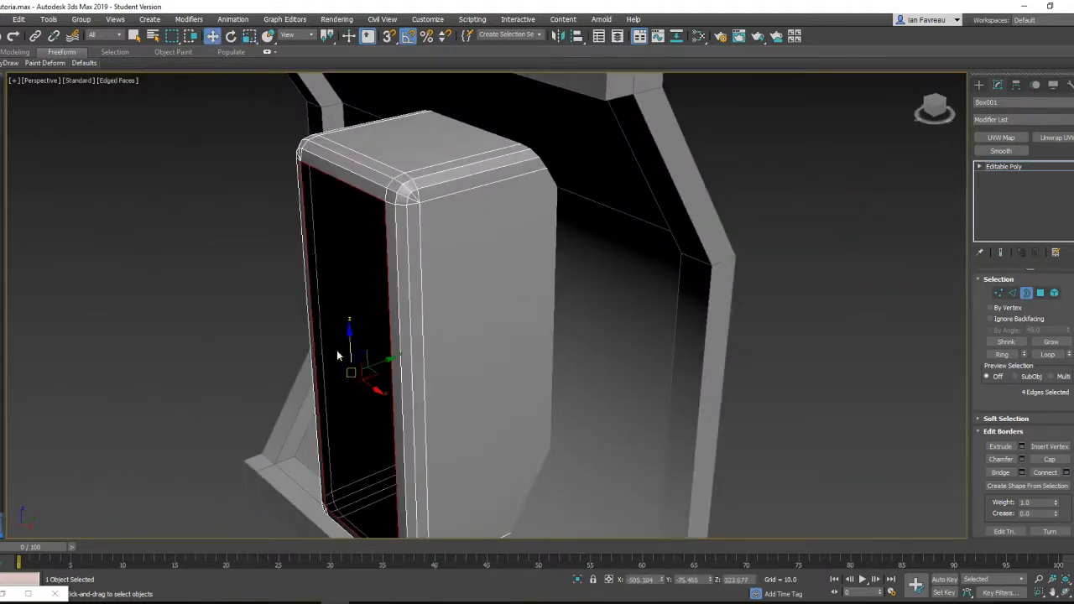
shift+drag(385, 362, 418, 348)
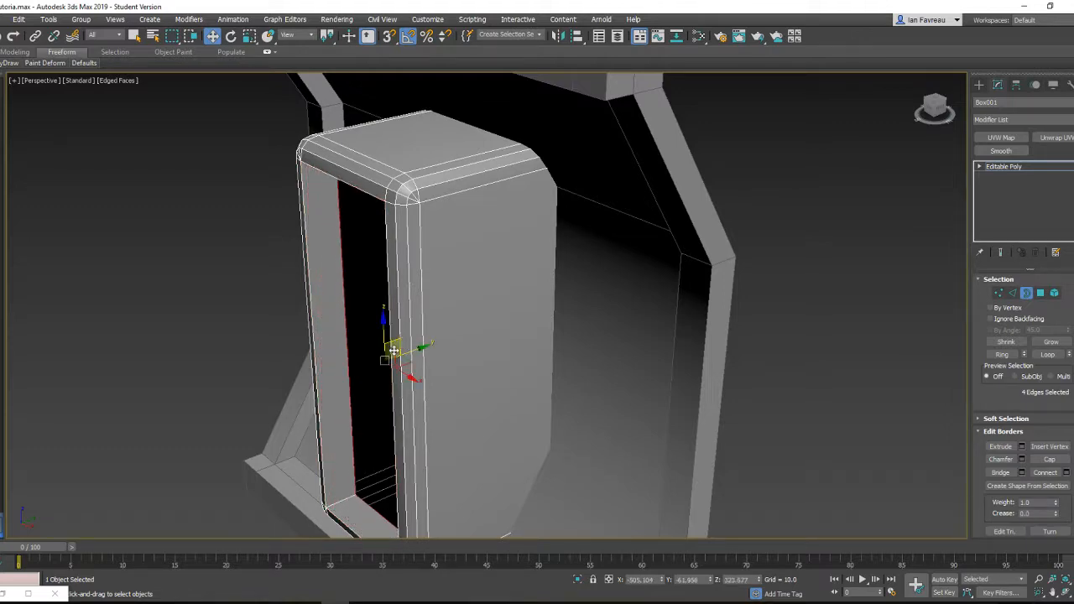
alt+middle_drag(417, 348, 369, 343)
key(r)
scroll(400, 349, down, 2)
- Extrude the front border 15.227 into the box along Y to form the recess walls
key(w)
scroll(344, 320, up, 2)
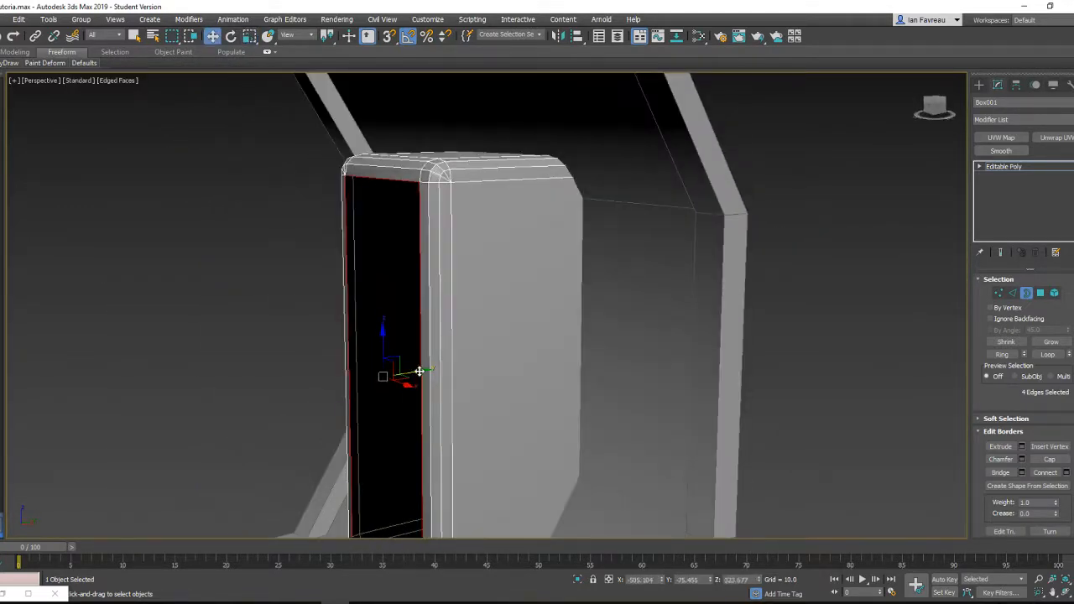
shift+drag(419, 371, 455, 368)
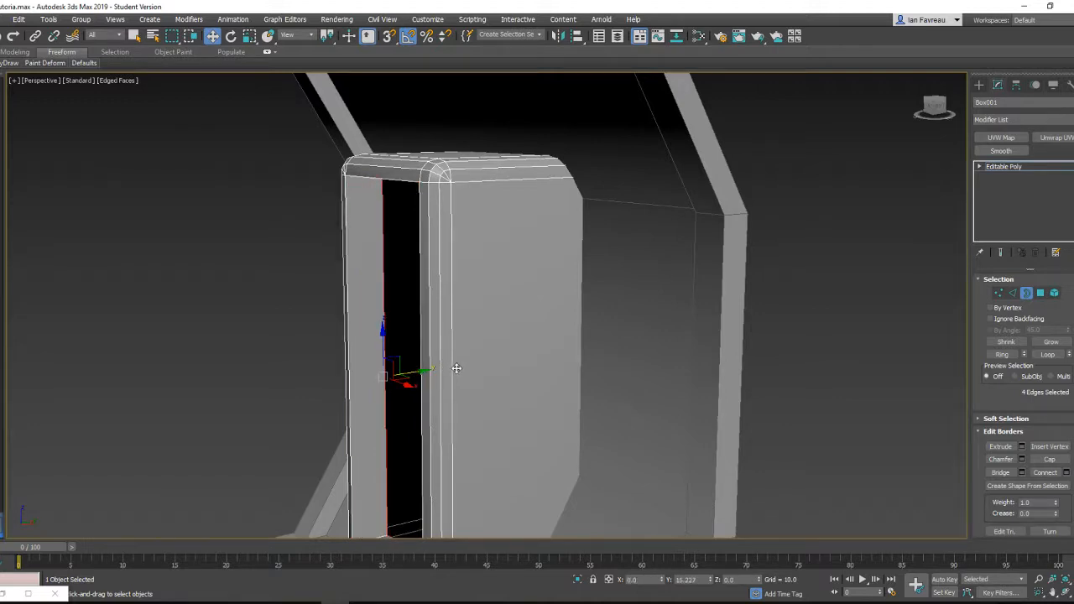
- Extend the recess border inward with a uniformly scaled copy, shrinking it almost to a point at the centre
alt+middle_drag(427, 364, 415, 308)
key(r)
scroll(438, 366, down, 3)
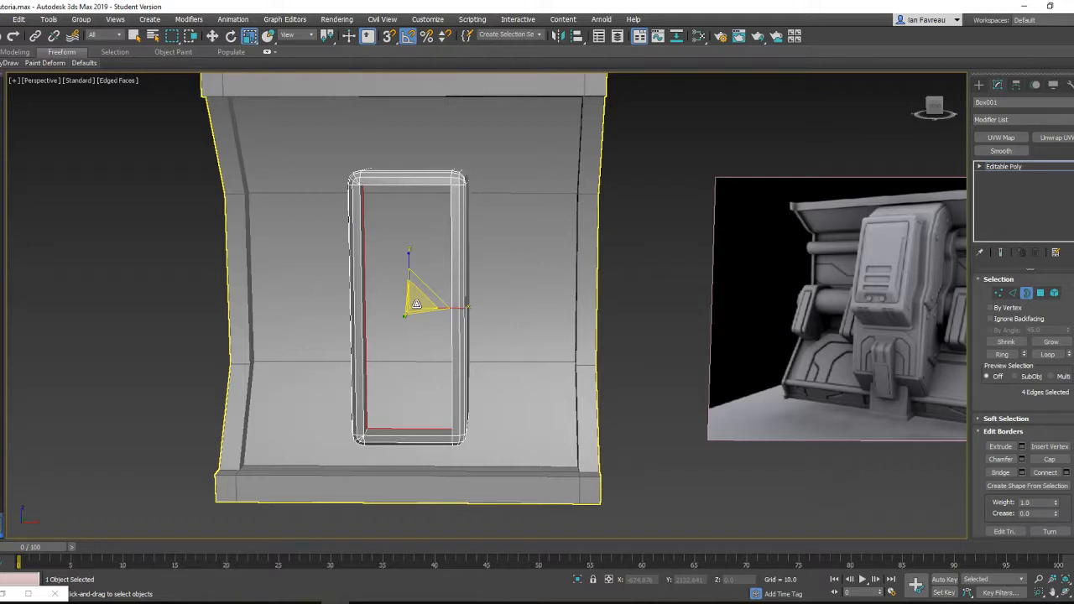
shift+drag(416, 304, 504, 384)
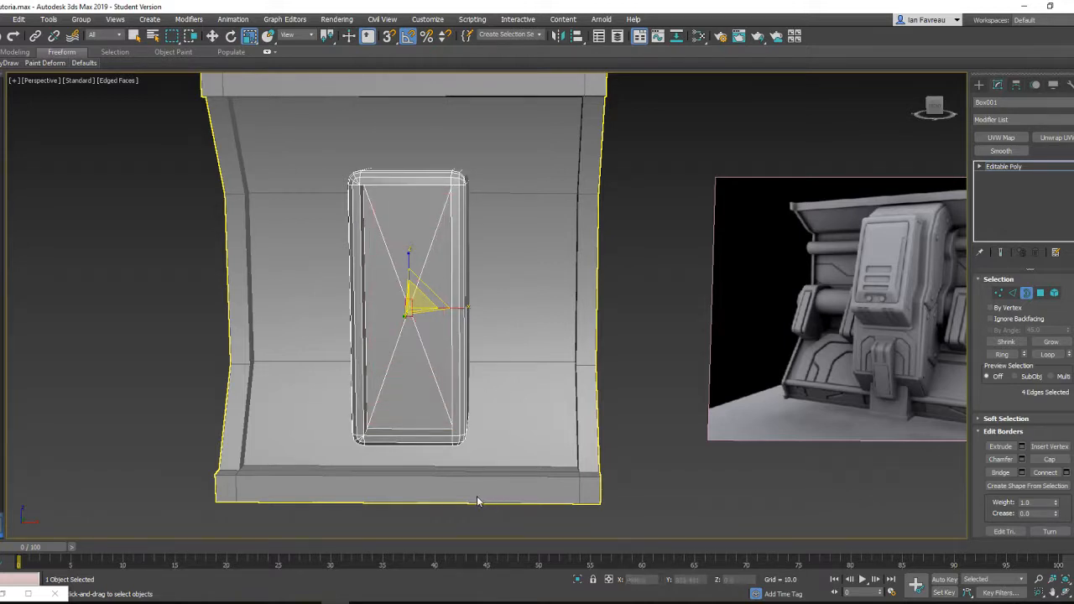
- Weld the four vertices at the recess's centre into one with a threshold of 17.988
scroll(418, 412, up, 3)
key(F3)
scroll(398, 243, up, 4)
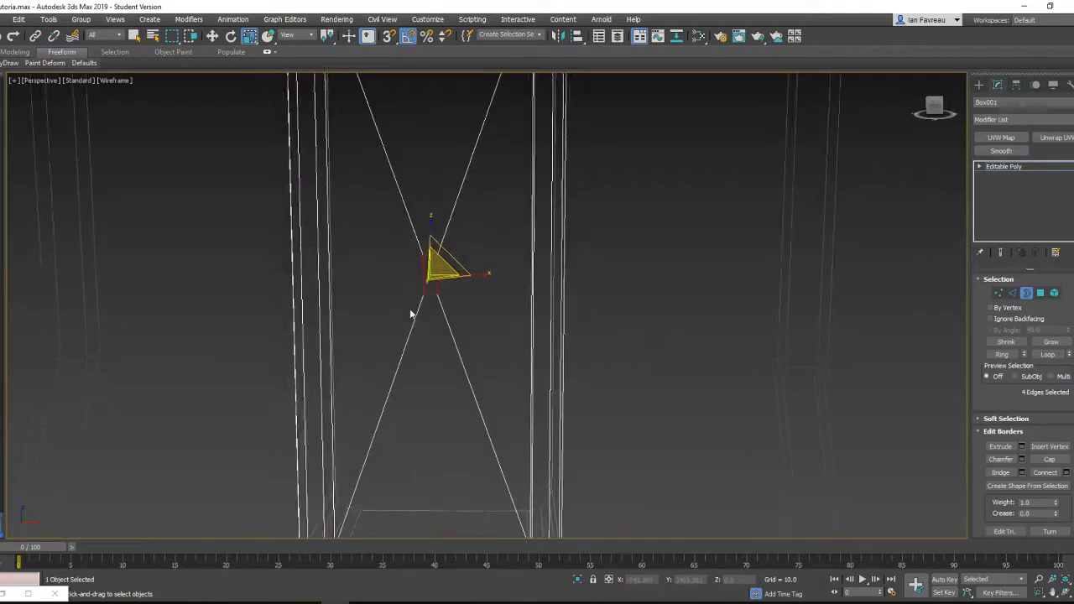
key(w)
click(999, 292)
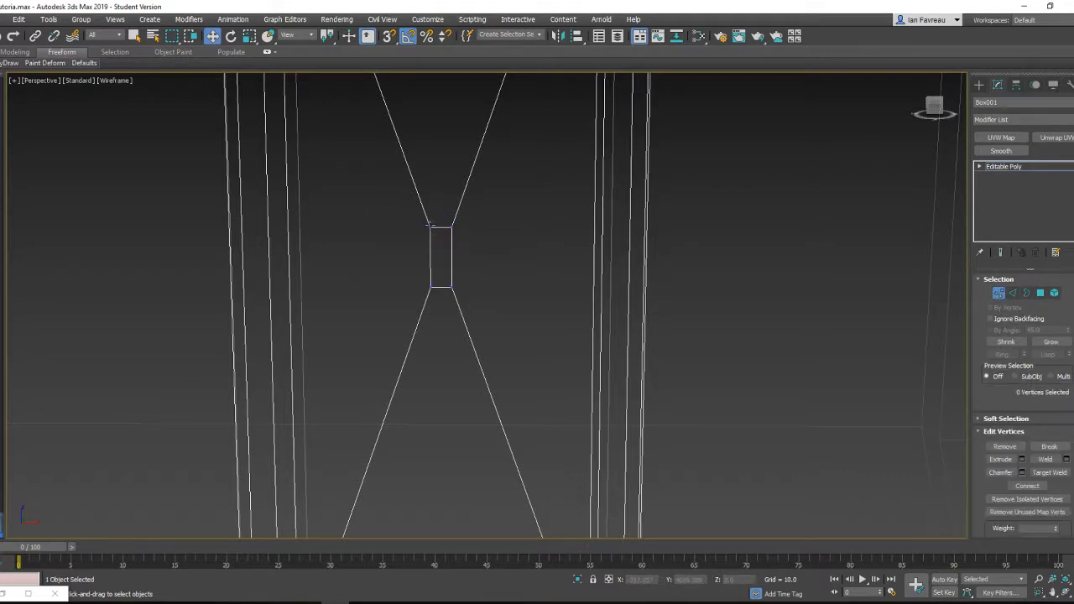
drag(495, 295, 513, 279)
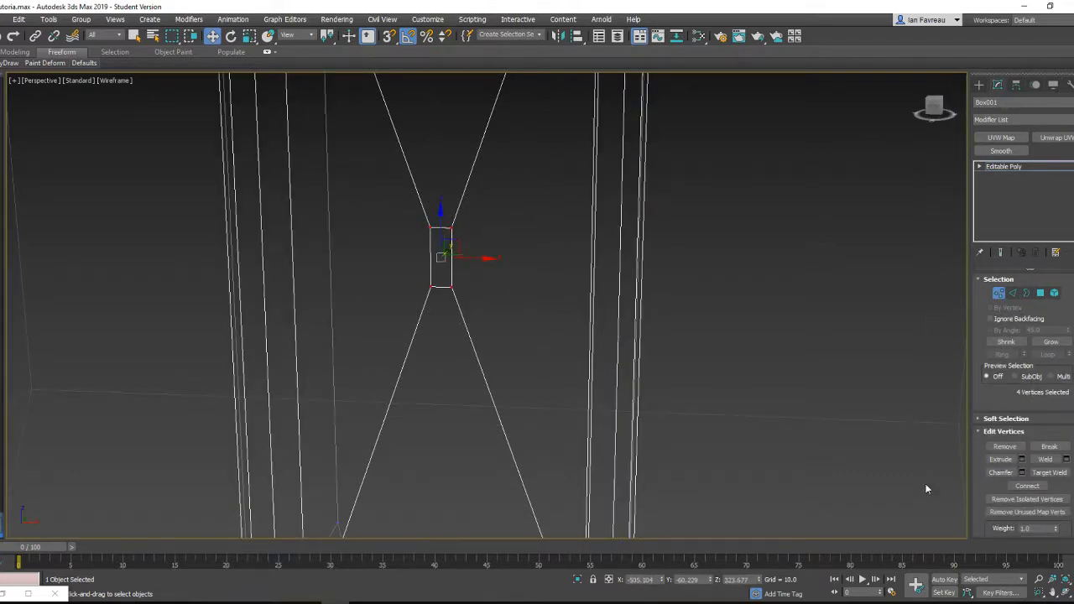
click(1066, 460)
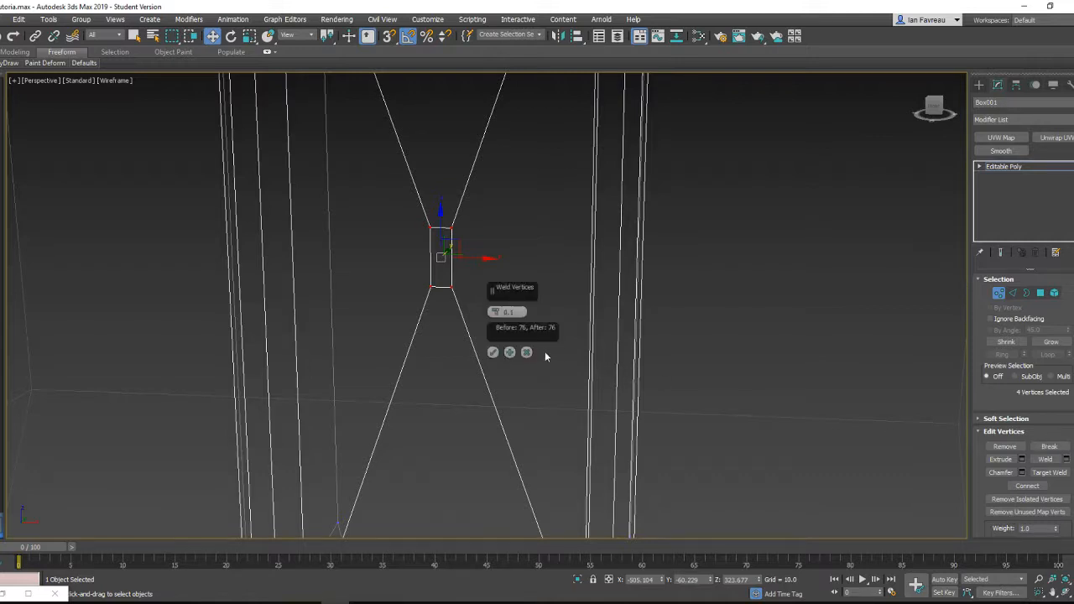
drag(495, 312, 494, 245)
click(493, 355)
key(ctrl+z)
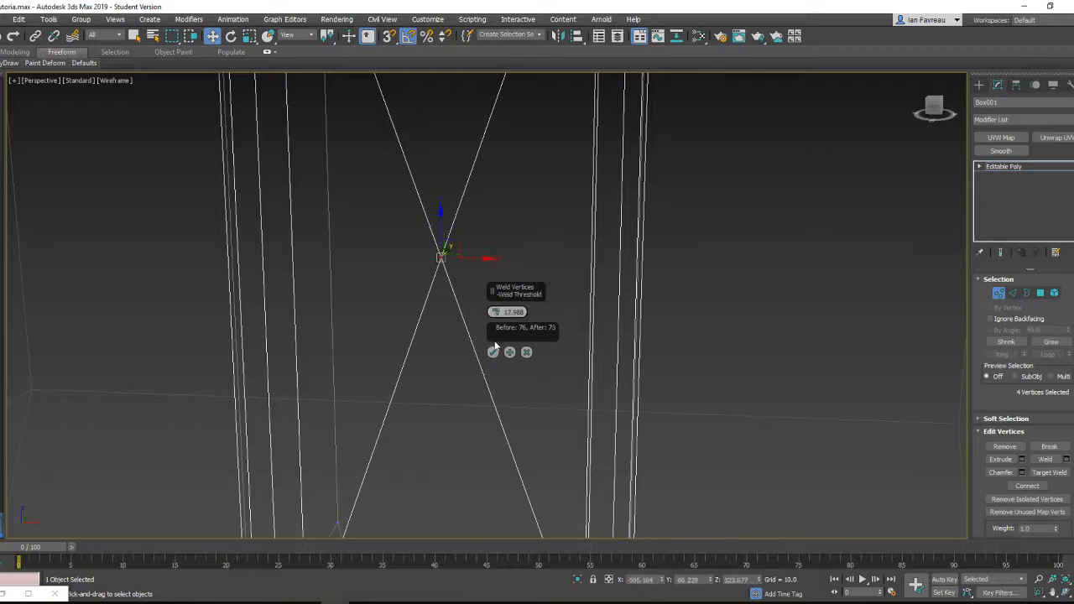
click(492, 352)
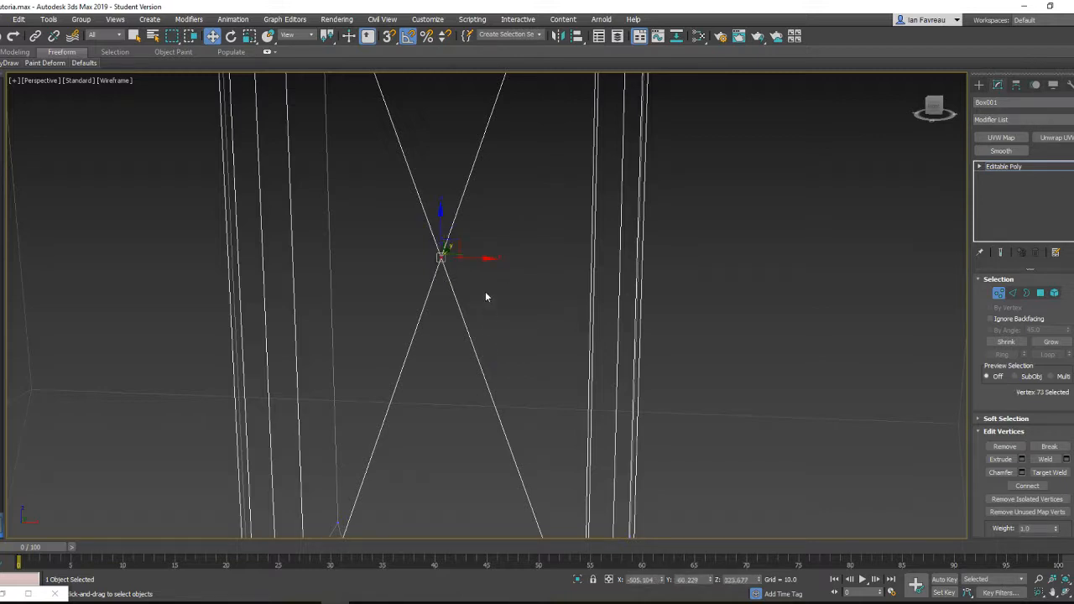
- Try moving the welded centre vertex sideways to check the weld, and undo the move
click(441, 256)
alt+middle_drag(441, 257, 478, 259)
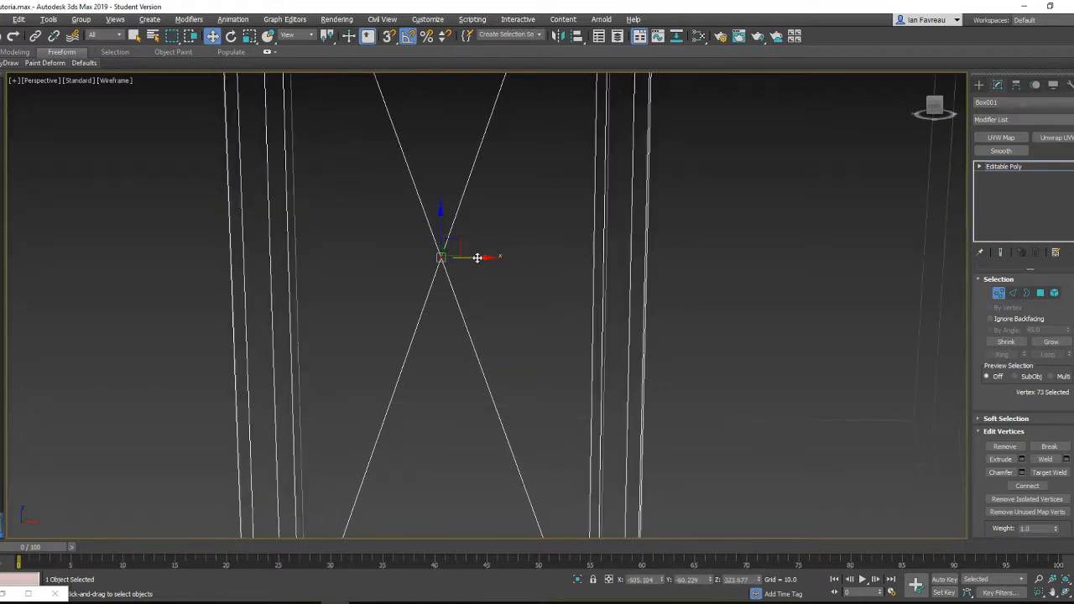
mouse_move(477, 259)
mouse_down()
mouse_move(318, 259)
mouse_move(530, 268)
mouse_move(499, 268)
mouse_up()
key(ctrl+z)
- Restore edged-faces shading, deselect the centre vertex and leave vertex editing
key(F3)
scroll(512, 278, down, 4)
alt+middle_drag(485, 284, 473, 297)
scroll(474, 298, up, 3)
click(761, 253)
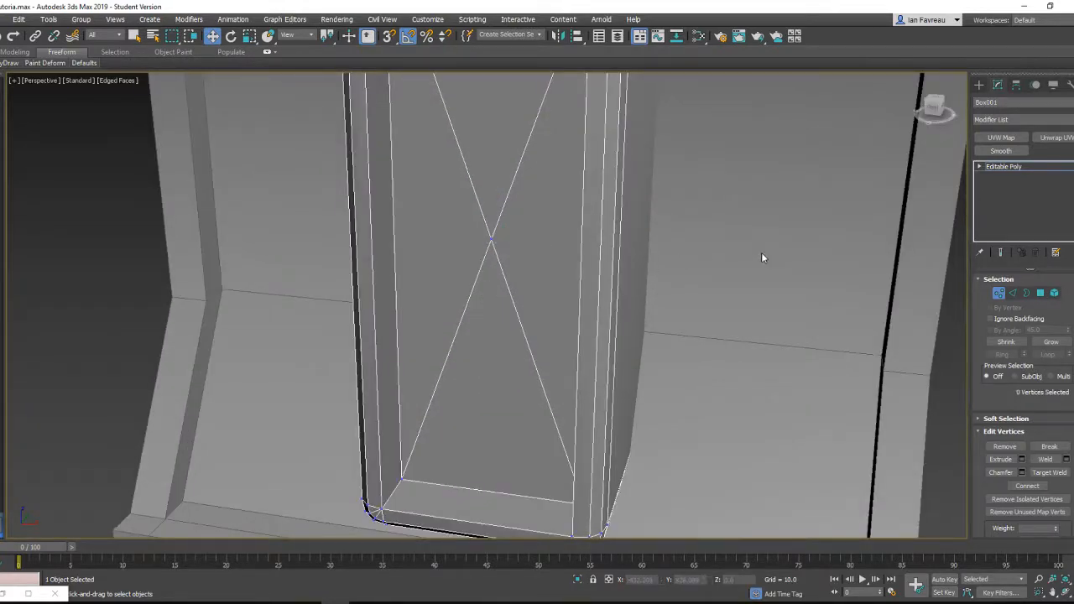
scroll(681, 269, down, 2)
middle_drag(682, 269, 594, 265)
scroll(633, 326, down, 2)
middle_drag(844, 240, 791, 255)
click(978, 85)
alt+middle_drag(703, 209, 663, 213)
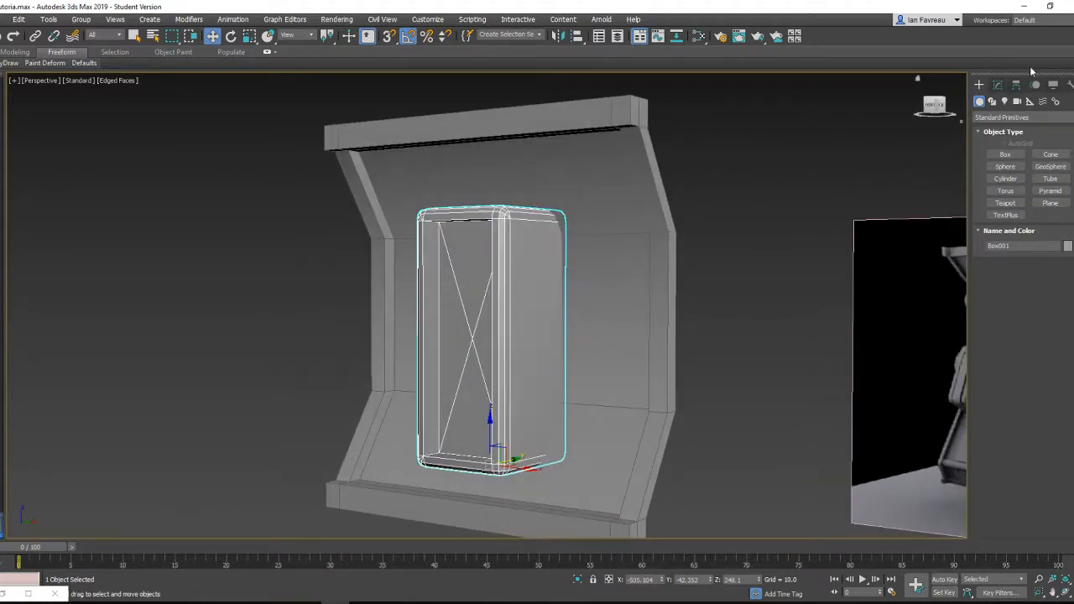
- Select the four triangular polygons that form the recessed panel in the box's front
click(998, 84)
click(1040, 293)
click(462, 281)
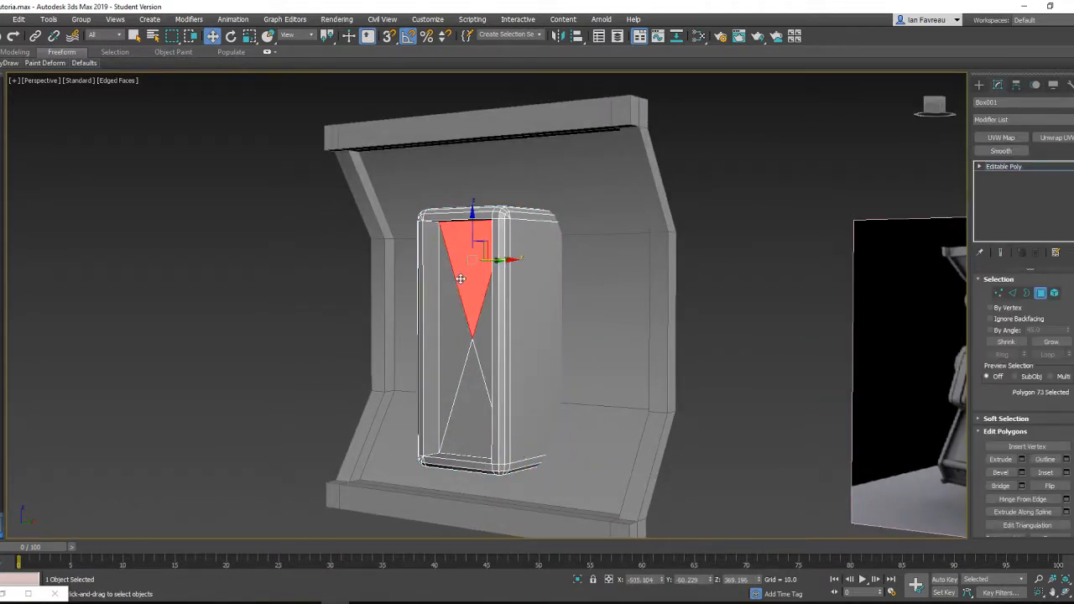
ctrl+click(450, 309)
alt+middle_drag(449, 308, 460, 375)
ctrl+click(495, 332)
ctrl+click(475, 358)
- Adjust the depth of the recessed panel along Y to -60.184
drag(495, 329, 529, 312)
alt+middle_drag(530, 312, 488, 327)
scroll(511, 316, up, 3)
scroll(474, 331, down, 3)
scroll(478, 319, up, 3)
scroll(503, 311, down, 3)
scroll(458, 337, up, 3)
scroll(461, 334, down, 3)
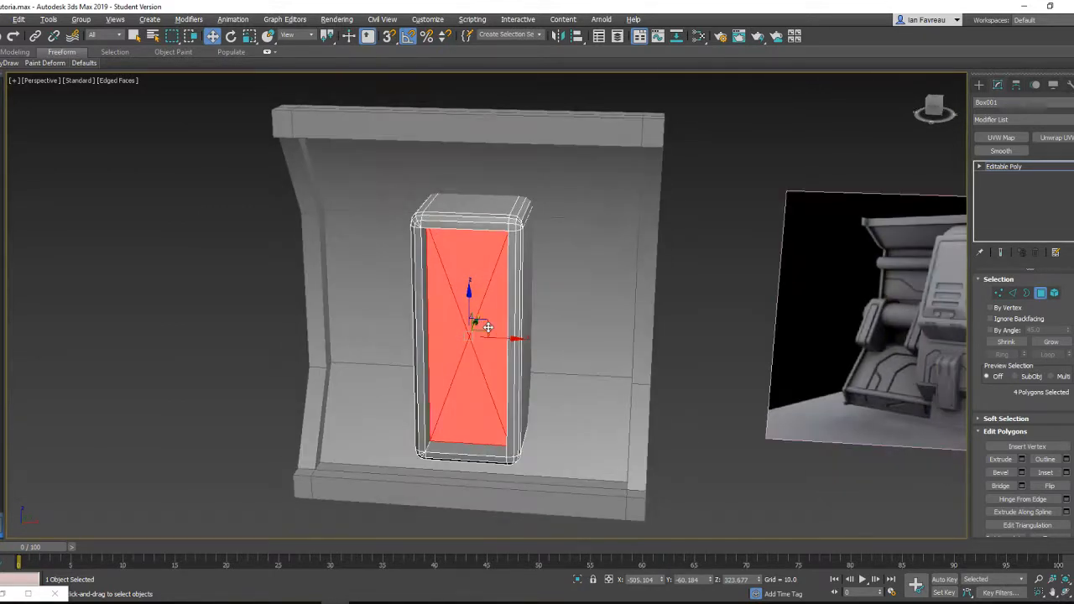
- Clear the panel's polygon selection and leave polygon editing on the box
click(639, 326)
scroll(587, 324, down, 3)
alt+middle_drag(588, 324, 549, 318)
scroll(548, 318, up, 3)
click(977, 85)
scroll(751, 230, down, 4)
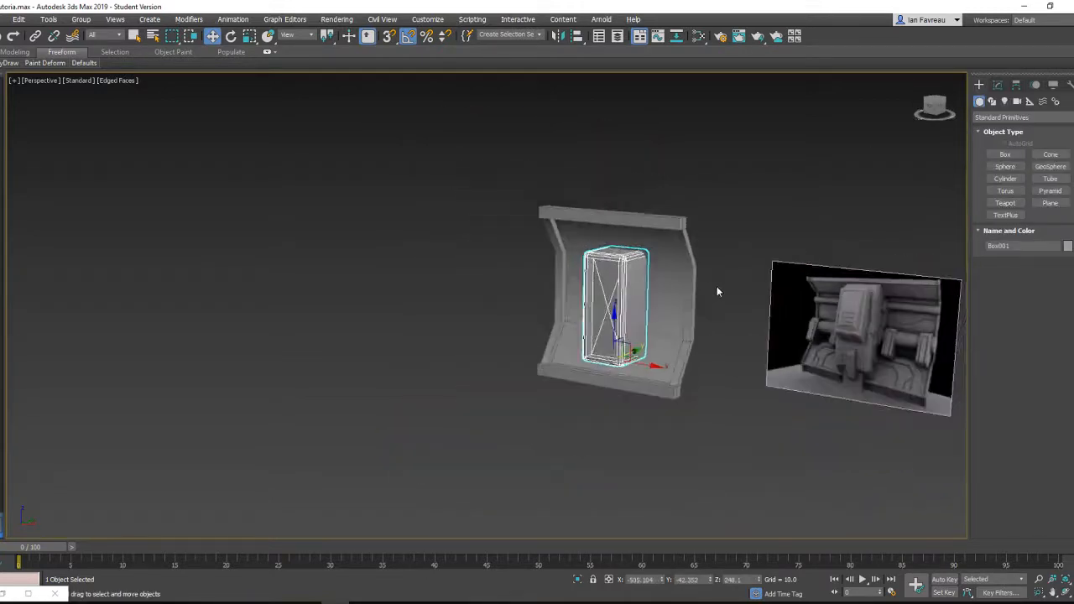
middle_drag(717, 286, 588, 252)
scroll(578, 260, up, 4)
middle_drag(504, 249, 520, 251)
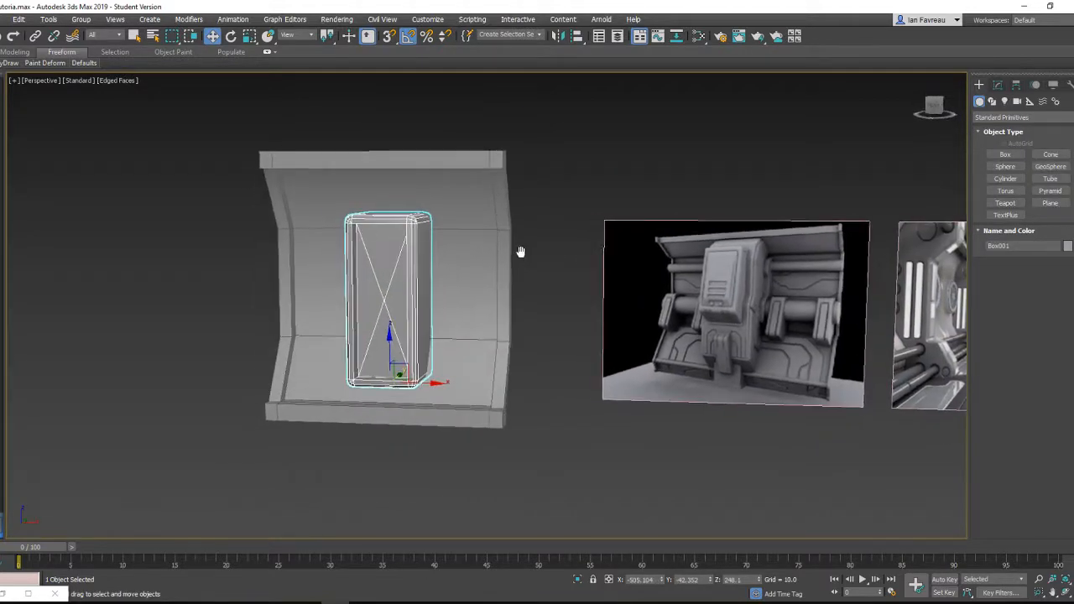
- Examine the wall and corridor reference images and compare the pipe details with the modelled wall
scroll(688, 271, up, 3)
click(688, 271)
scroll(688, 271, down, 2)
middle_drag(688, 271, 319, 267)
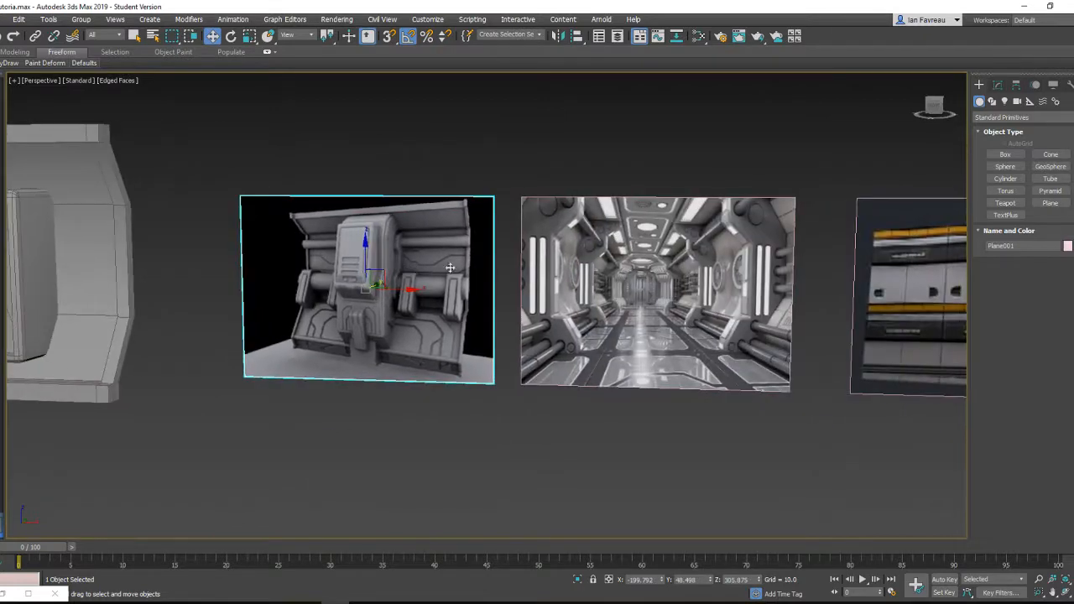
scroll(734, 248, up, 3)
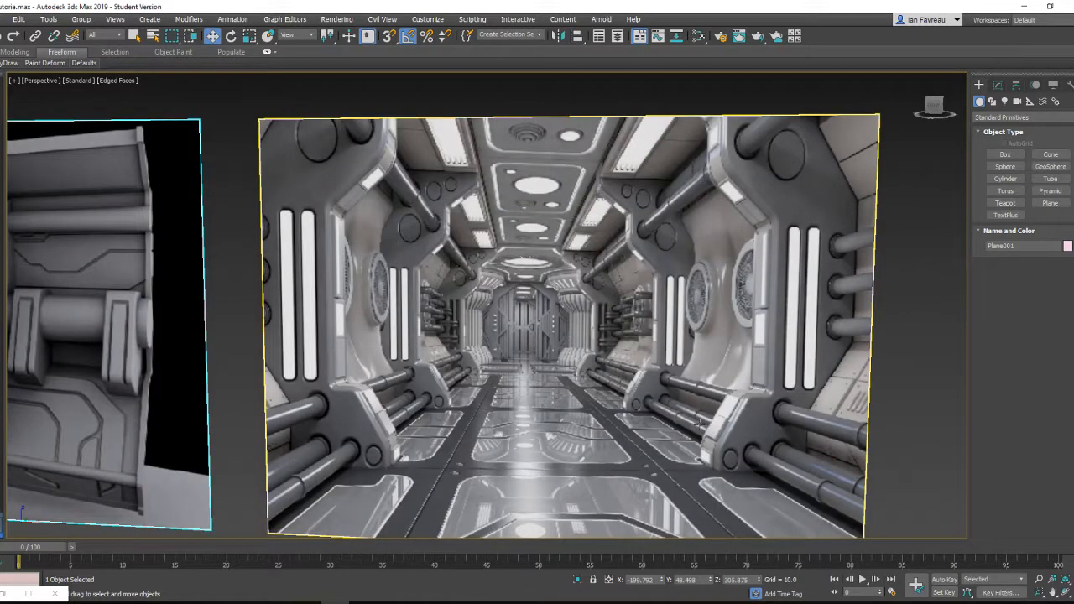
scroll(663, 412, down, 2)
scroll(282, 302, up, 3)
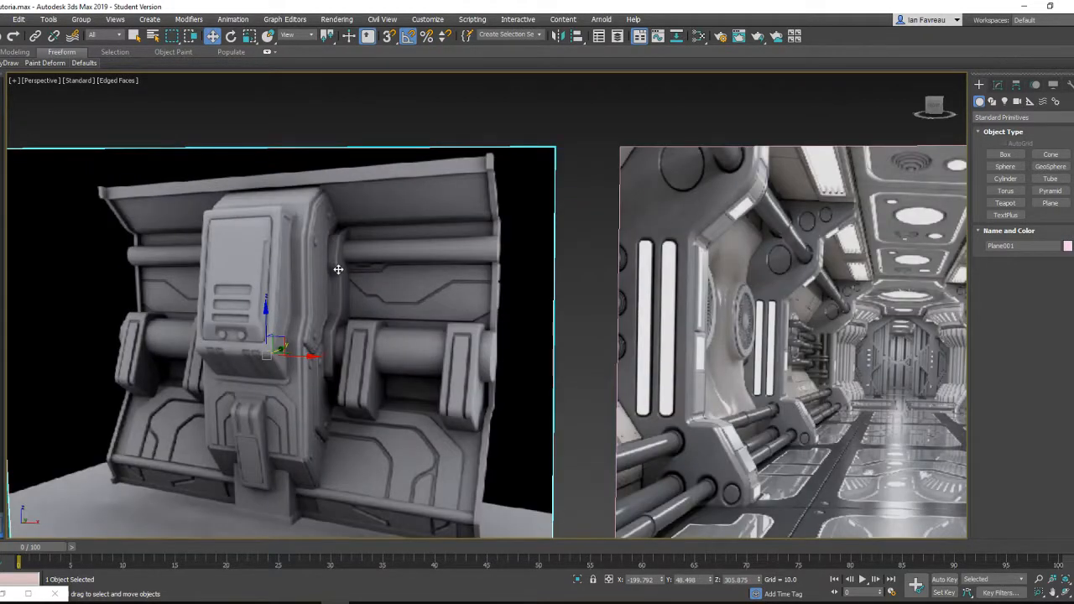
scroll(337, 268, down, 2)
middle_drag(232, 297, 462, 259)
scroll(462, 259, up, 3)
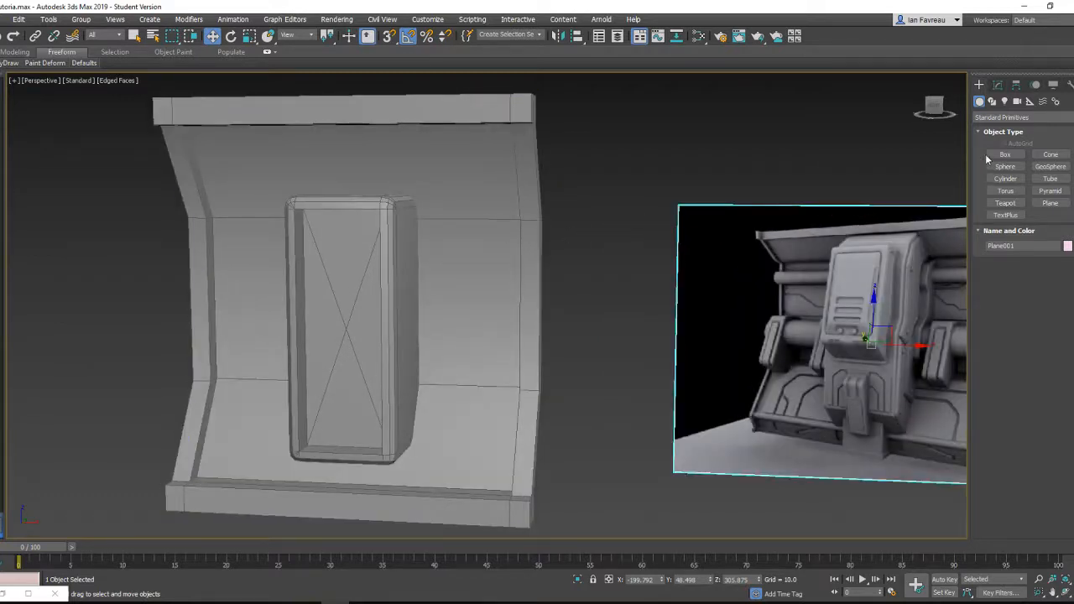
click(992, 100)
scroll(542, 242, down, 4)
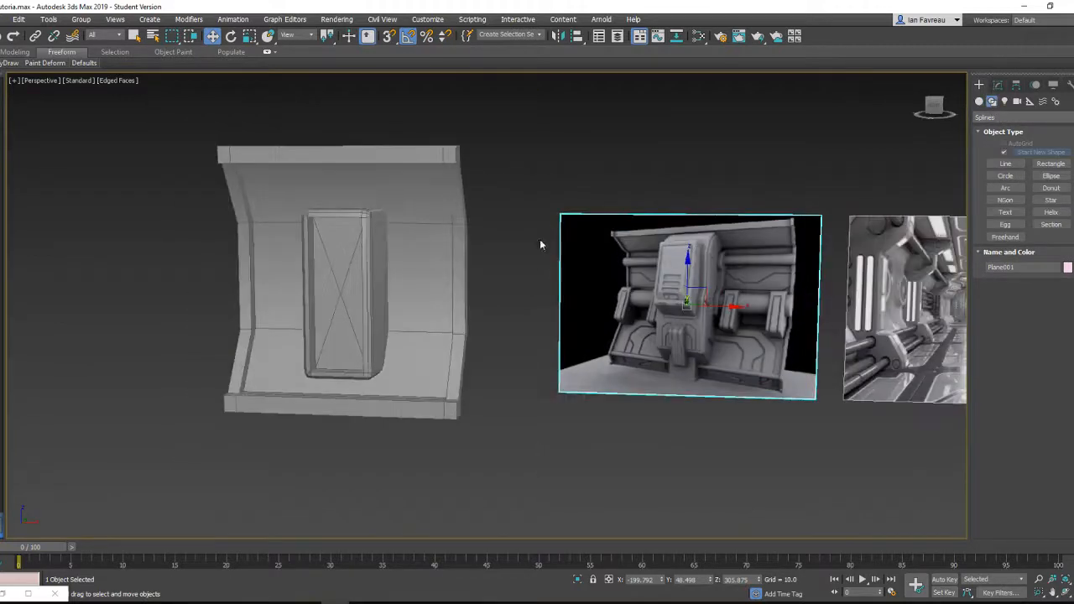
click(979, 101)
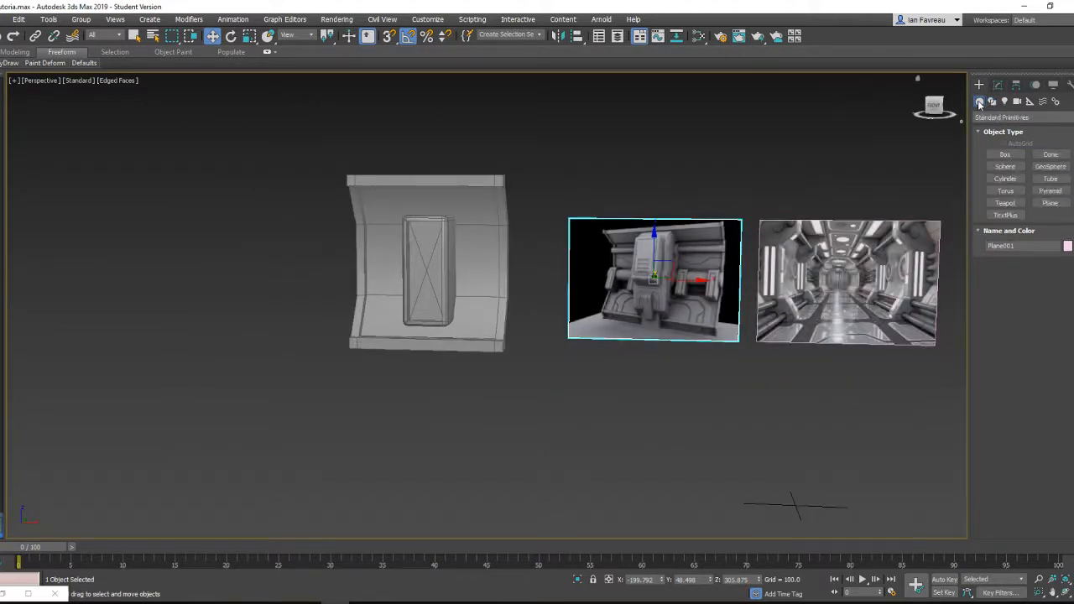
click(1000, 178)
scroll(546, 434, up, 3)
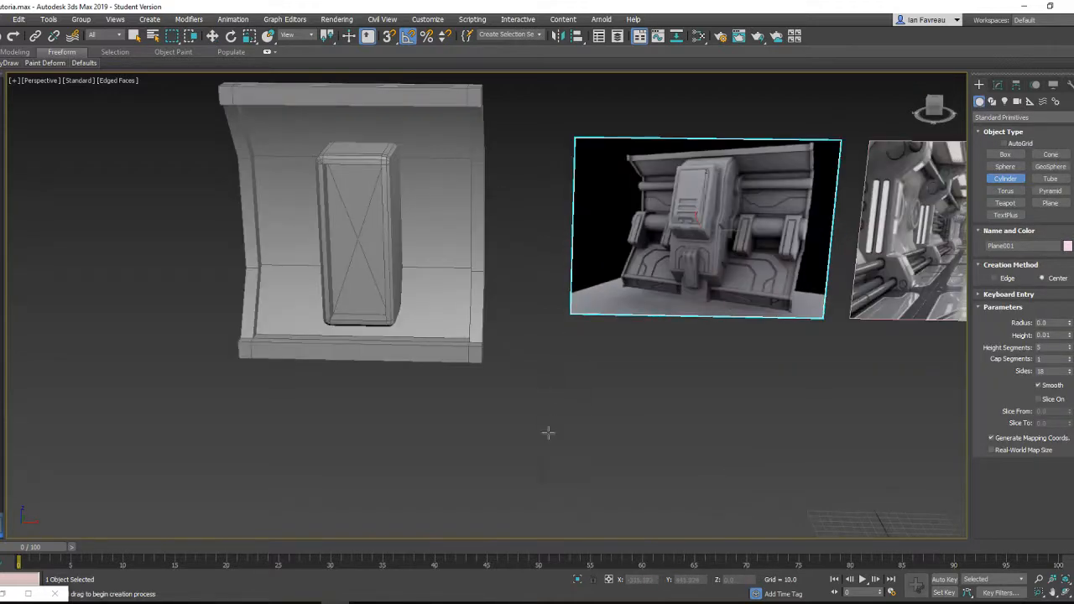
scroll(600, 454, down, 2)
alt+middle_drag(600, 454, 529, 412)
right_click(529, 413)
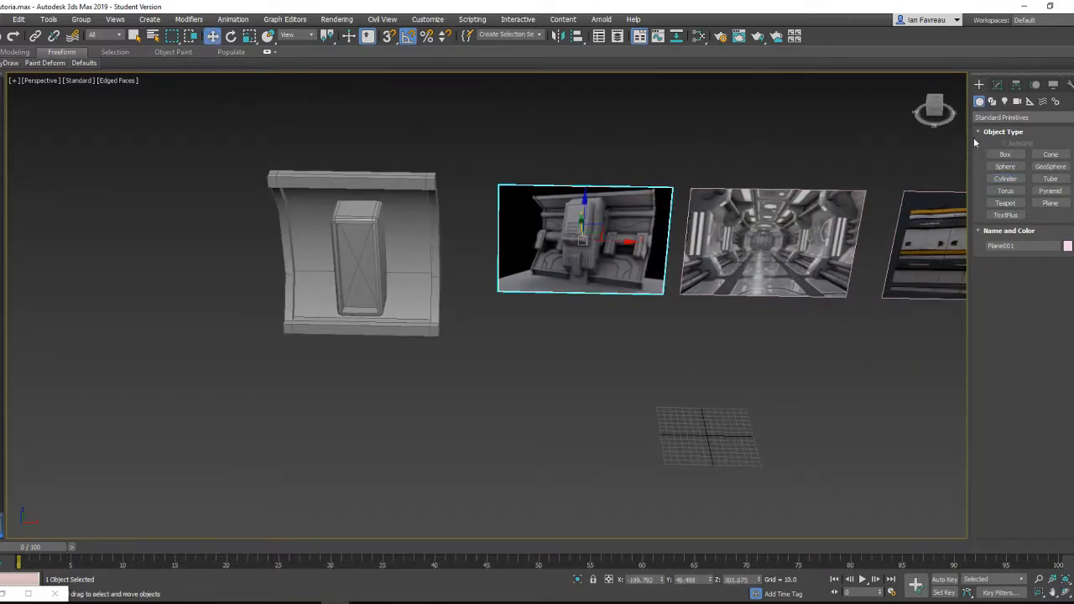
- Start the Line spline tool in the front view, with the empty space above the first reference image in view
click(991, 101)
click(1005, 164)
key(f)
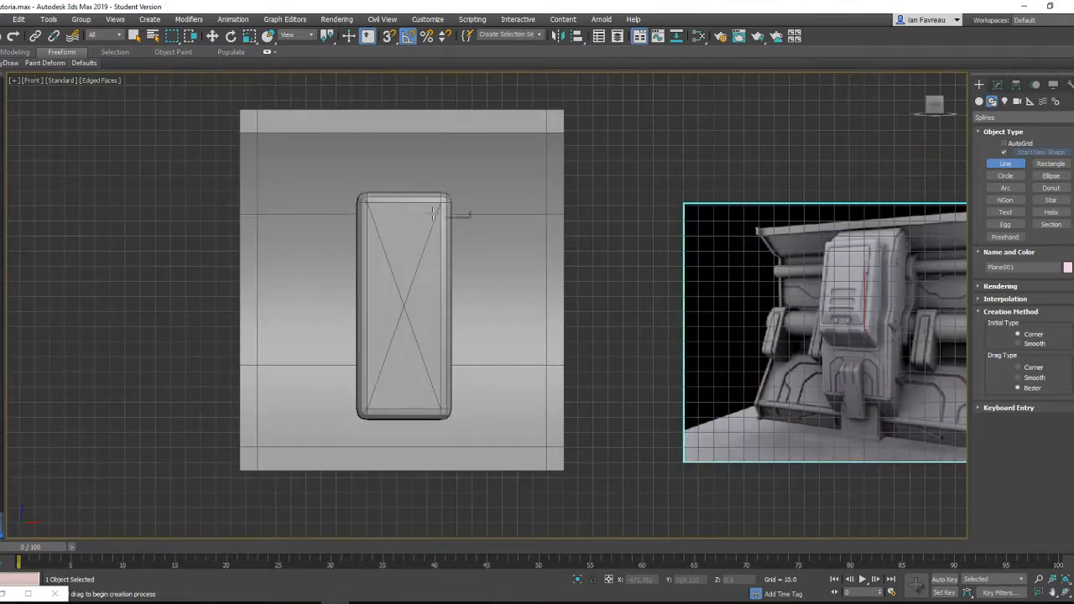
scroll(298, 231, up, 2)
scroll(231, 221, down, 2)
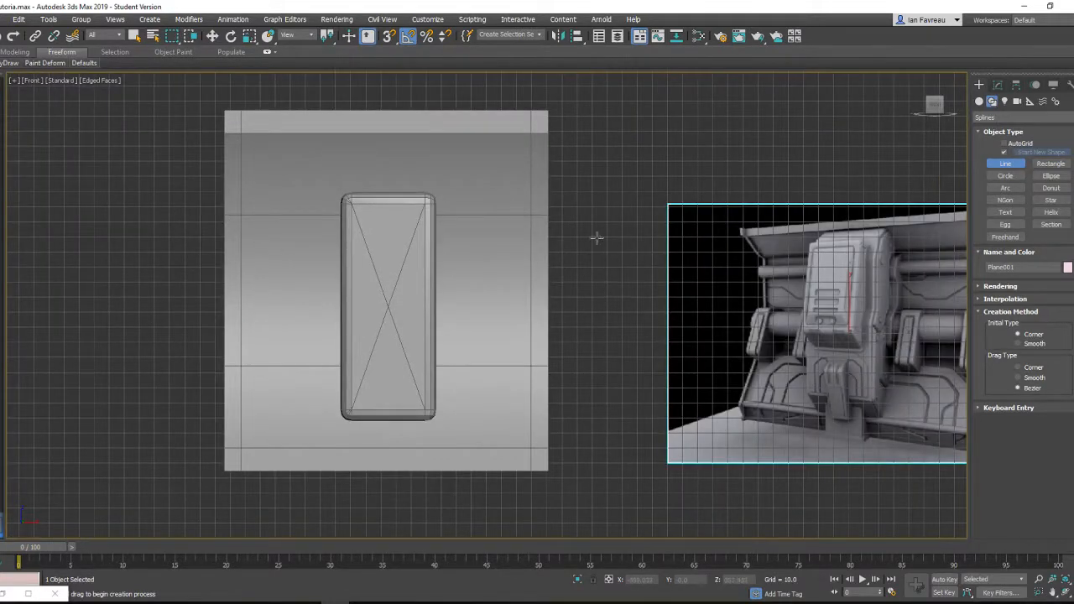
middle_drag(595, 238, 424, 310)
- Try to draw a horizontal line about 189 units long above the first reference image
click(436, 191)
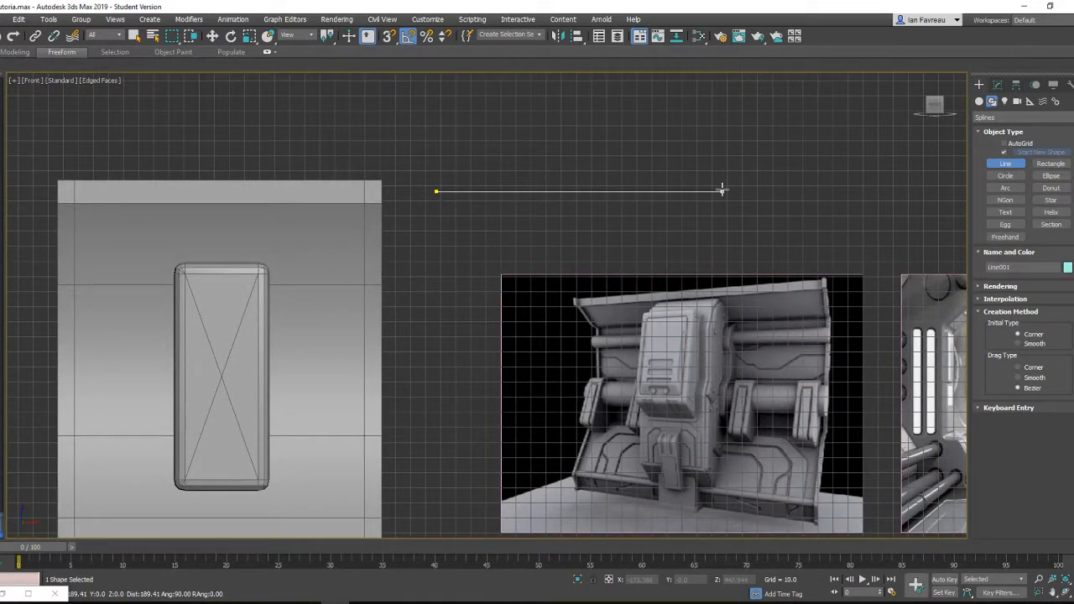
click(721, 192)
right_click(436, 176)
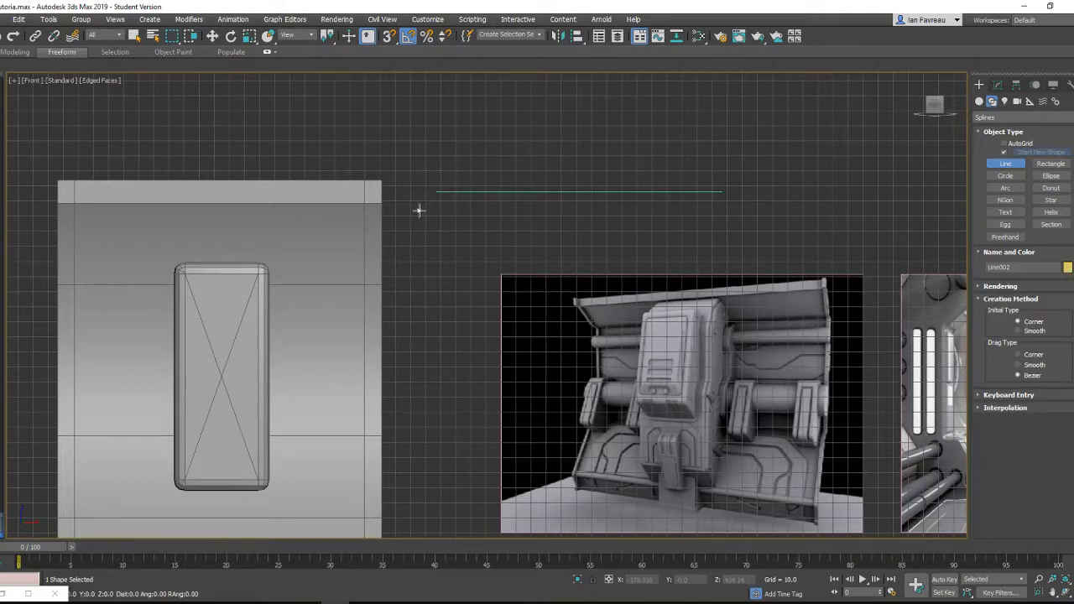
click(419, 210)
right_click(757, 218)
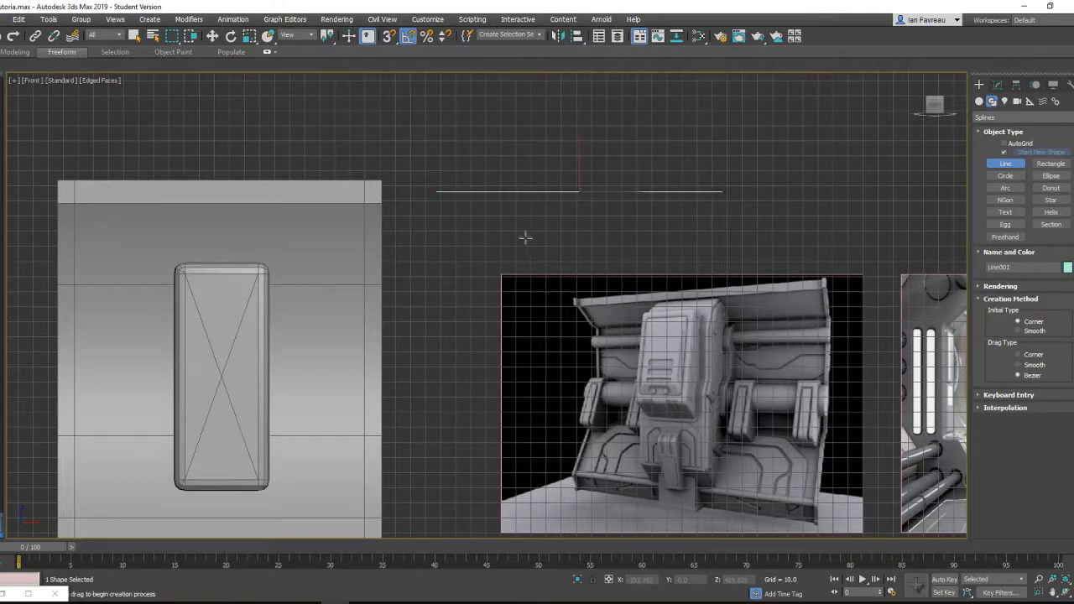
- Draw a straight horizontal two-point line above the first reference image, roughly as long as the wall is wide
click(422, 186)
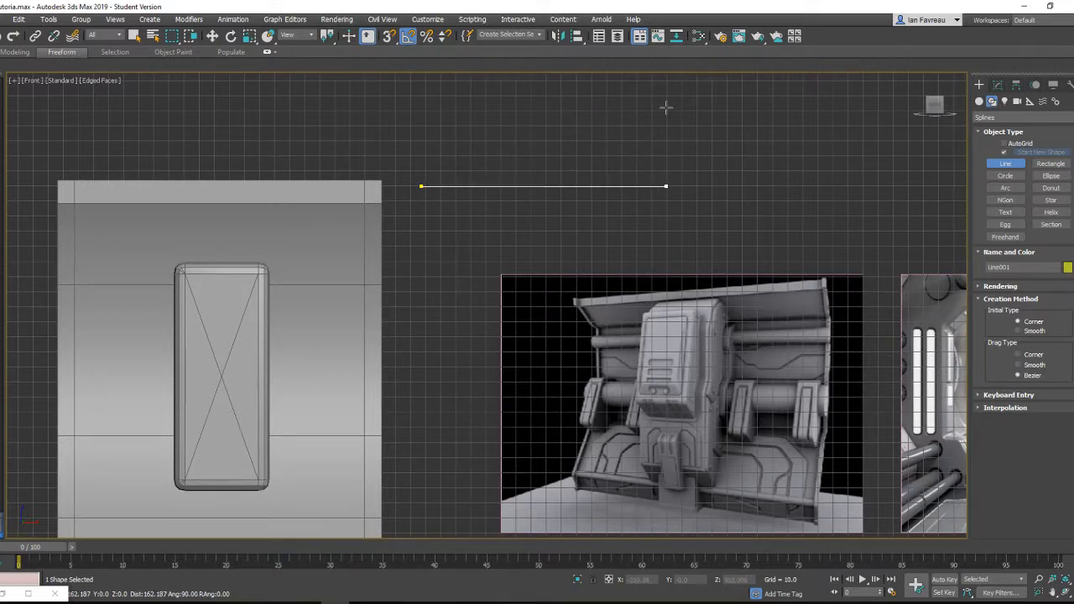
click(735, 188)
right_click(807, 172)
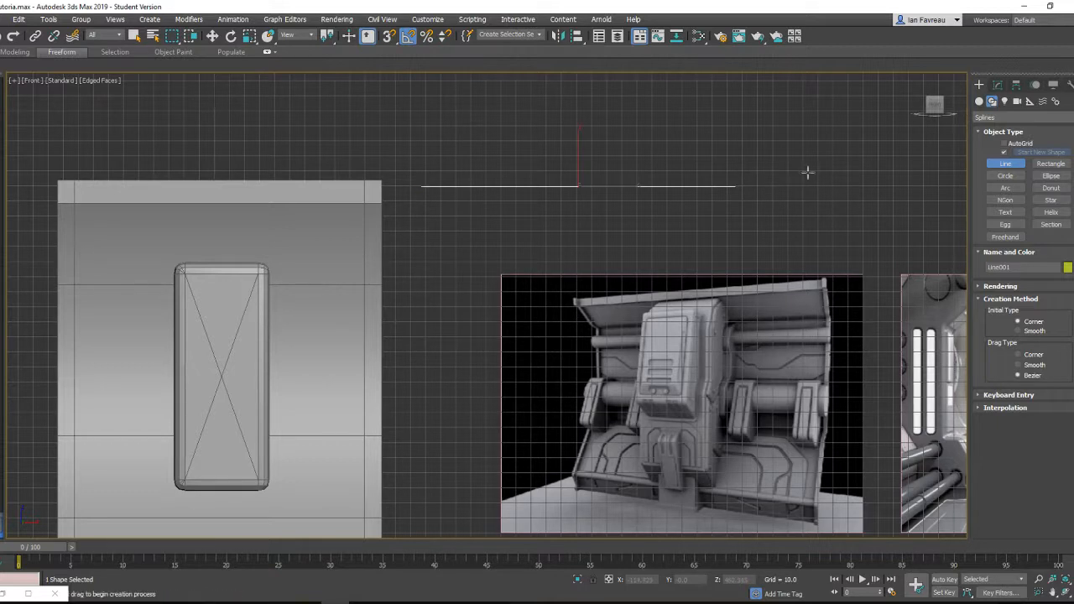
right_click(805, 187)
- Make the line a renderable pipe, enabled in renderer and viewport, with radial thickness 11.71 and 10 sides
click(1016, 84)
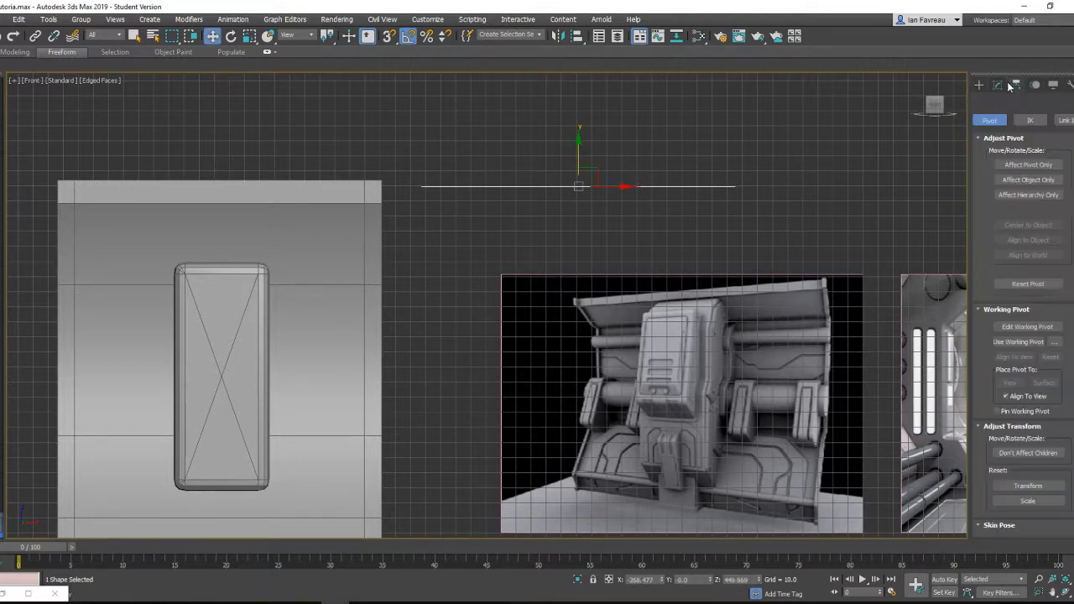
click(998, 84)
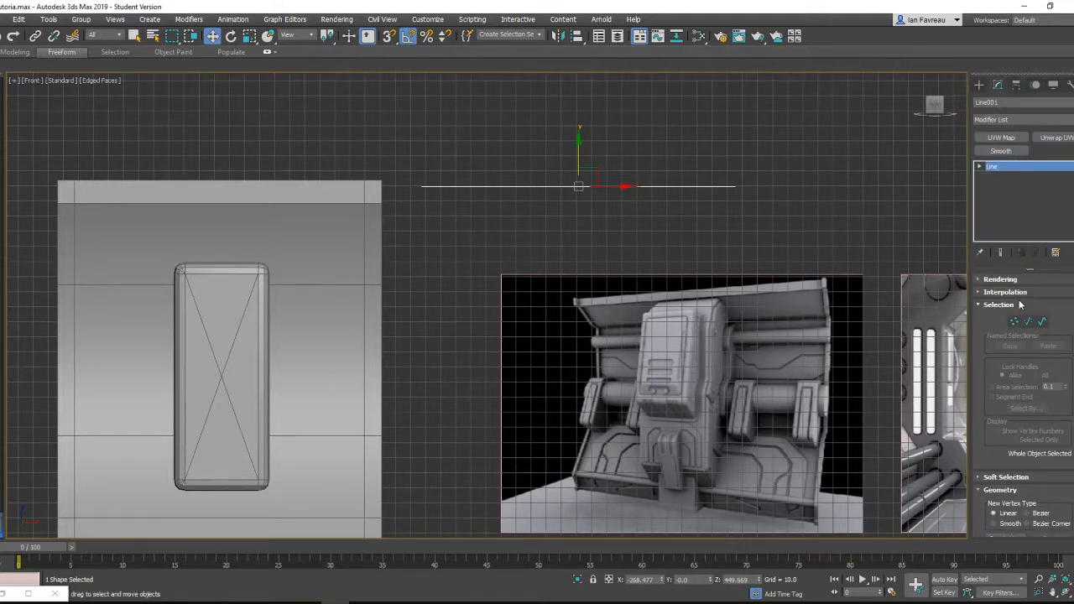
click(1001, 280)
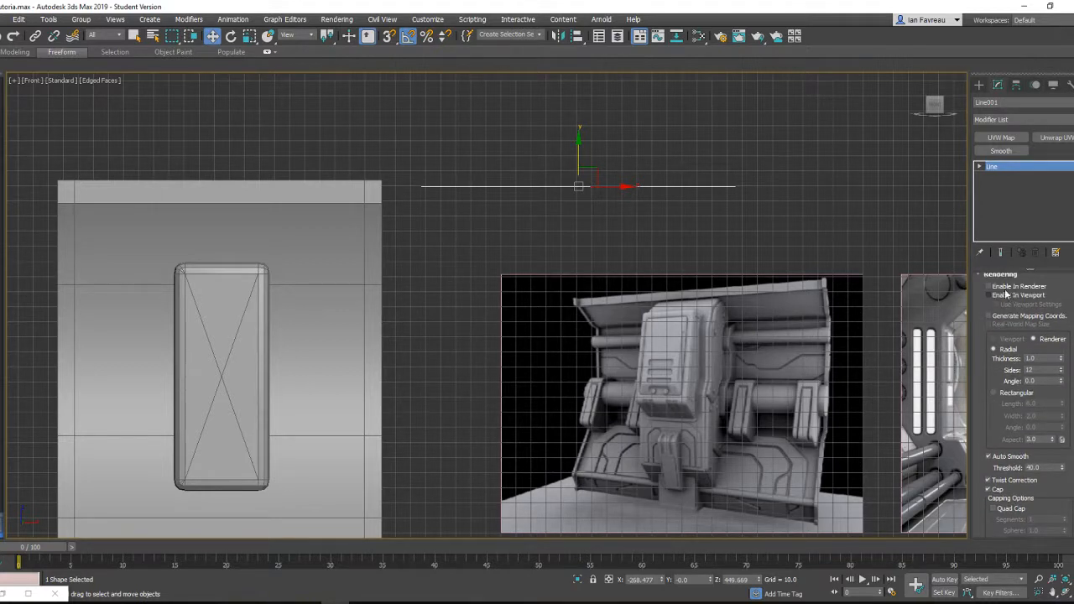
click(996, 296)
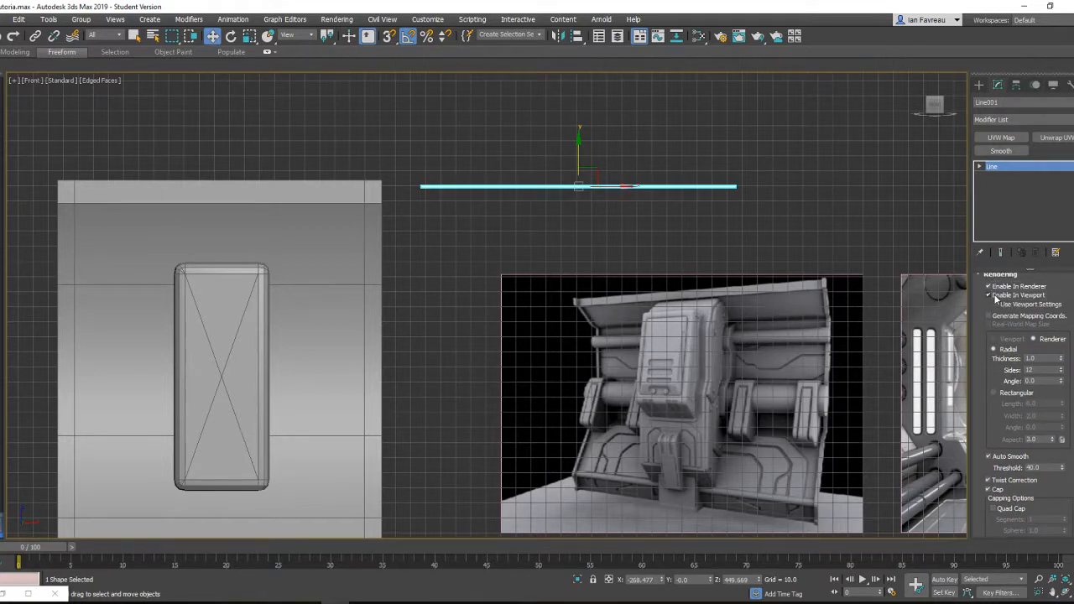
mouse_move(1062, 360)
mouse_down()
mouse_move(1062, 336)
mouse_move(1000, 396)
mouse_move(992, 349)
mouse_move(1044, 342)
mouse_move(1060, 381)
mouse_move(1072, 361)
mouse_move(1062, 371)
mouse_up()
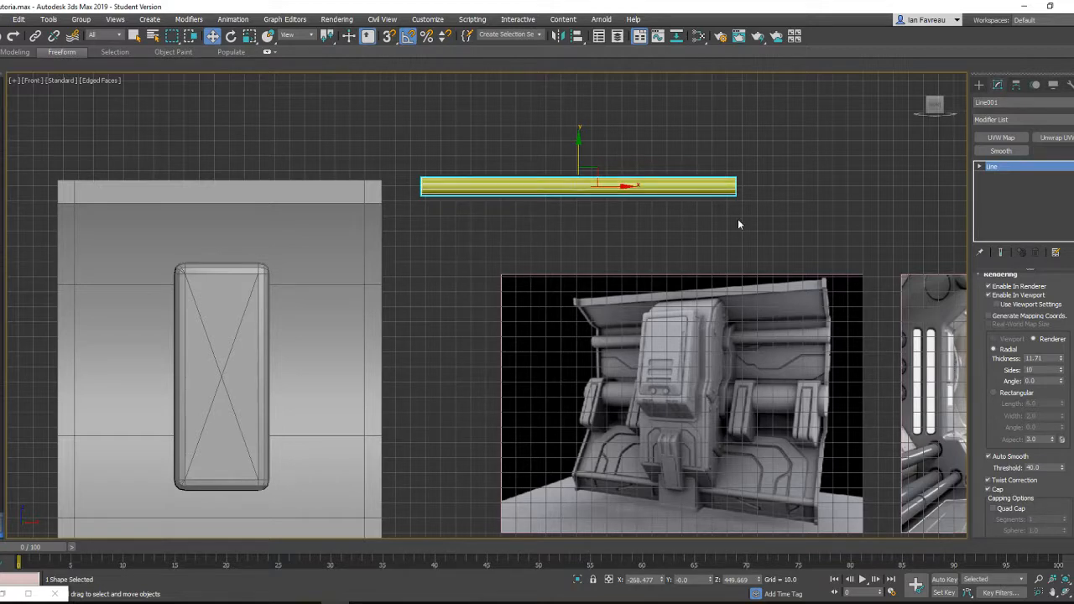
- Move the pipe in front of the wall's top rail, to X -507.09, Y -66.289 and Z 429.543
scroll(508, 175, down, 2)
drag(598, 182, 335, 189)
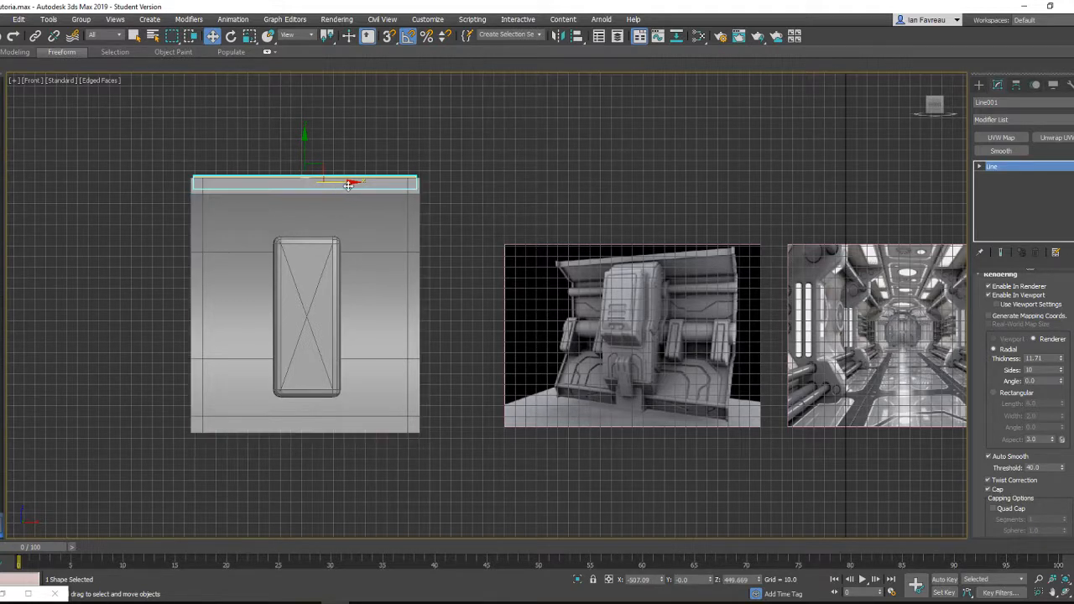
key(p)
mouse_move(352, 164)
alt+middle_down()
mouse_move(293, 149)
mouse_move(343, 178)
alt+middle_up()
scroll(293, 149, up, 3)
drag(538, 209, 460, 215)
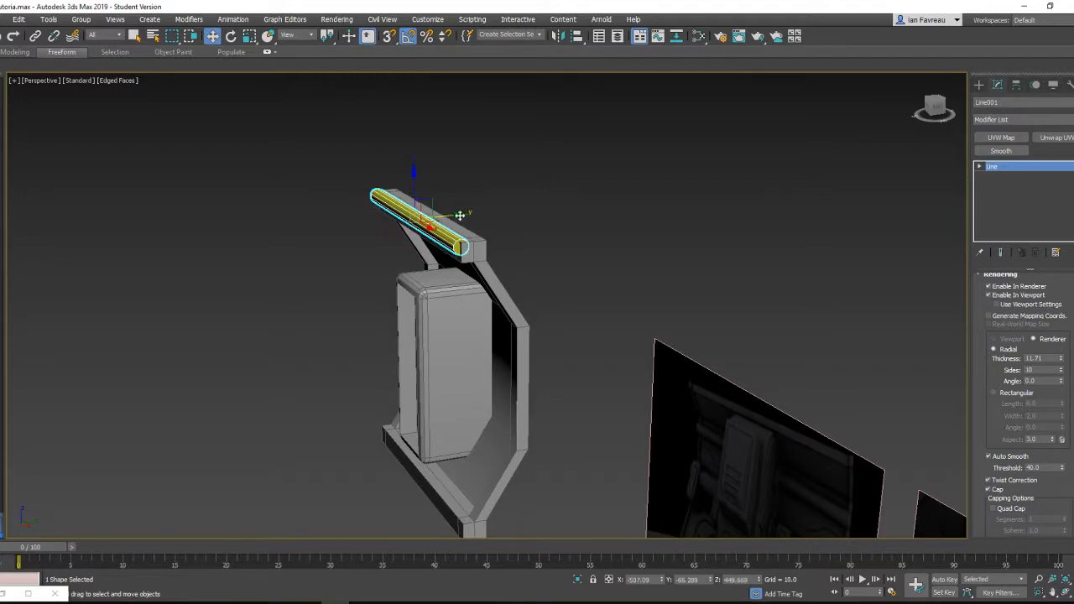
drag(410, 187, 415, 211)
- Tuck the pipe beneath the wall's top rail by moving it to Y -47.922 and Z 415.462
alt+middle_drag(446, 217, 362, 166)
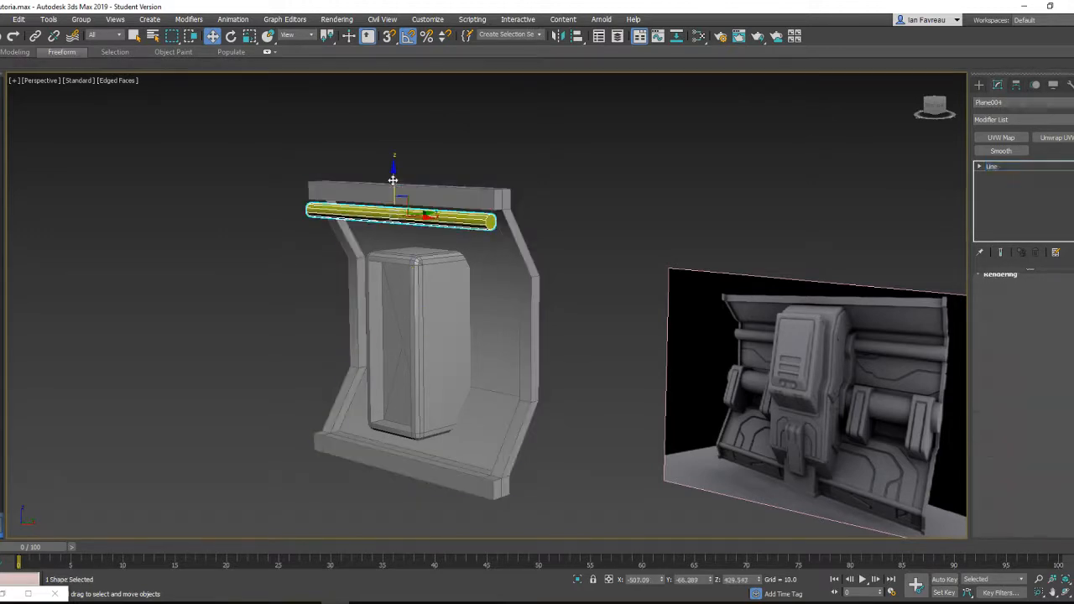
drag(401, 184, 463, 222)
alt+middle_drag(463, 223, 573, 240)
scroll(499, 248, down, 4)
alt+middle_drag(498, 249, 619, 270)
scroll(471, 267, up, 2)
scroll(557, 257, up, 1)
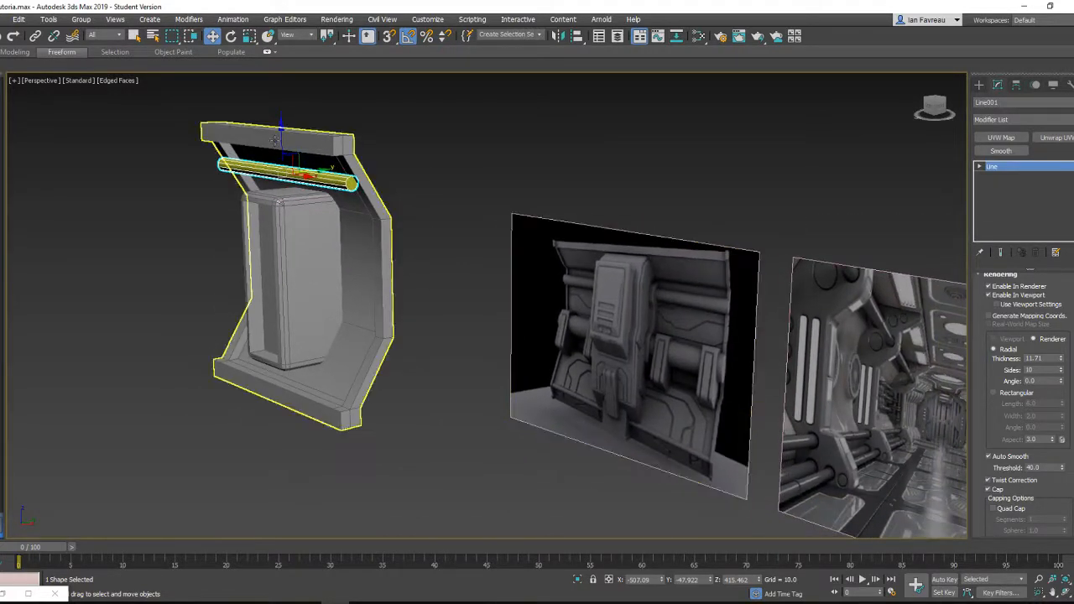
- Lower the pipe slightly to Z 412.812 and compare its placement with the first reference image
drag(274, 141, 280, 142)
alt+middle_drag(611, 251, 632, 240)
scroll(632, 240, down, 2)
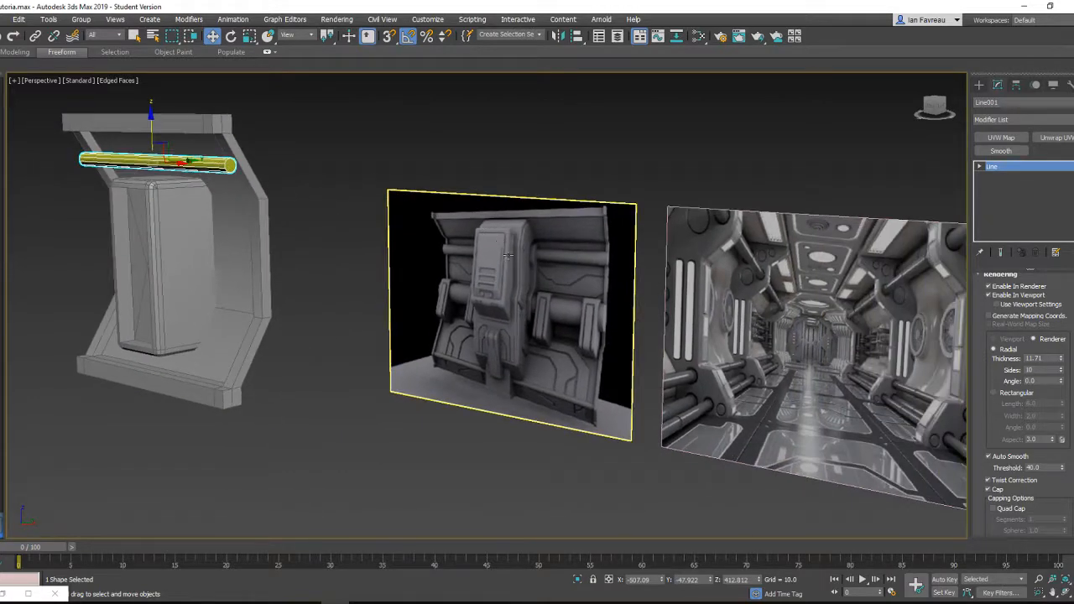
scroll(545, 253, up, 5)
middle_drag(409, 241, 554, 259)
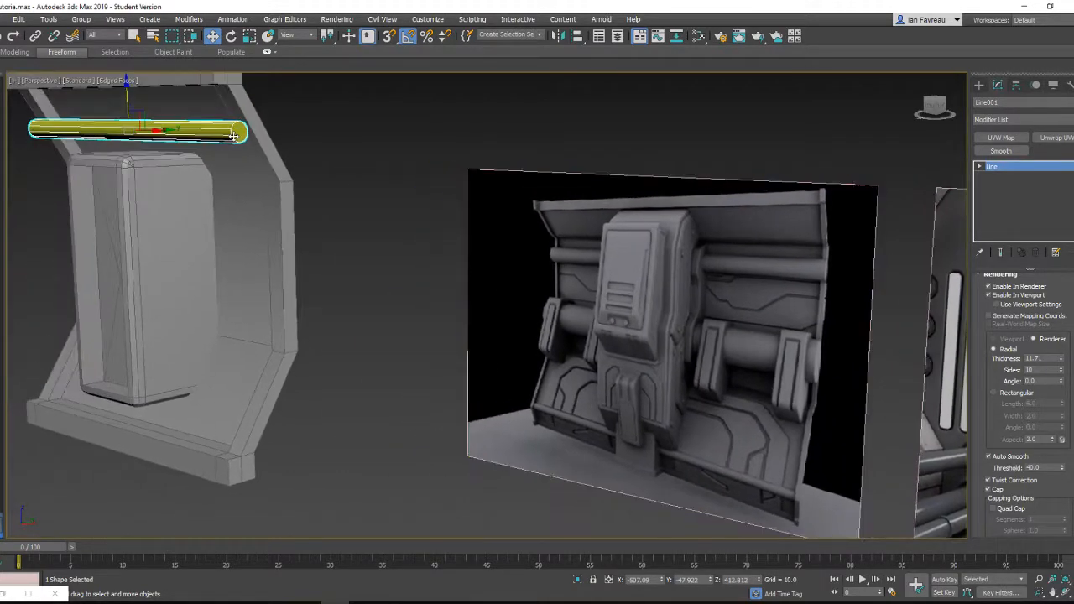
- Lower the yellow pipe to about Z 361 so it runs through the upper part of the central box
middle_drag(234, 137, 511, 207)
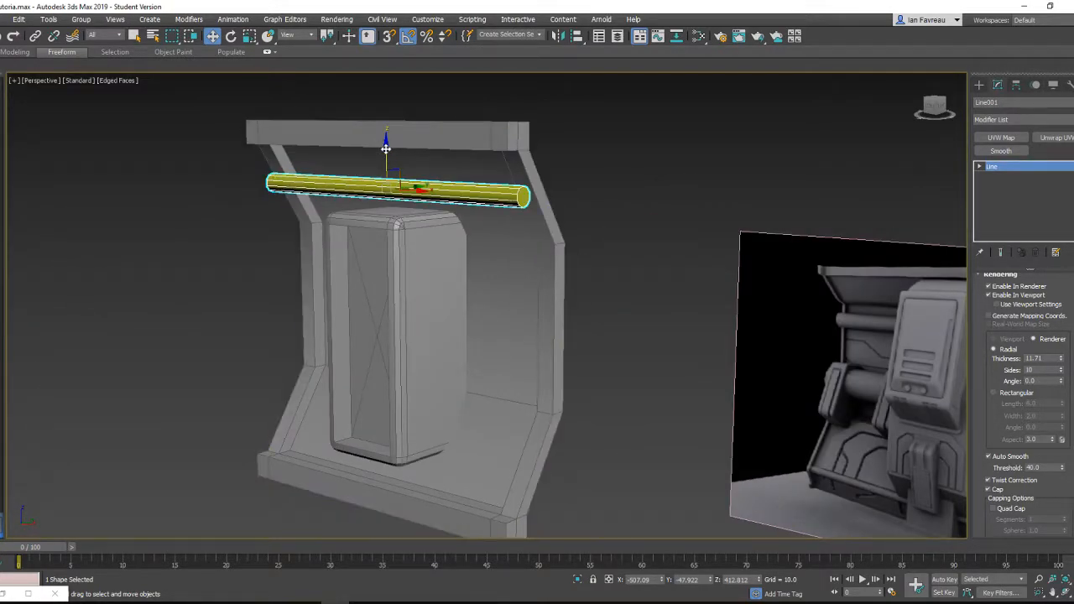
drag(385, 148, 386, 237)
alt+middle_drag(386, 236, 441, 256)
click(440, 256)
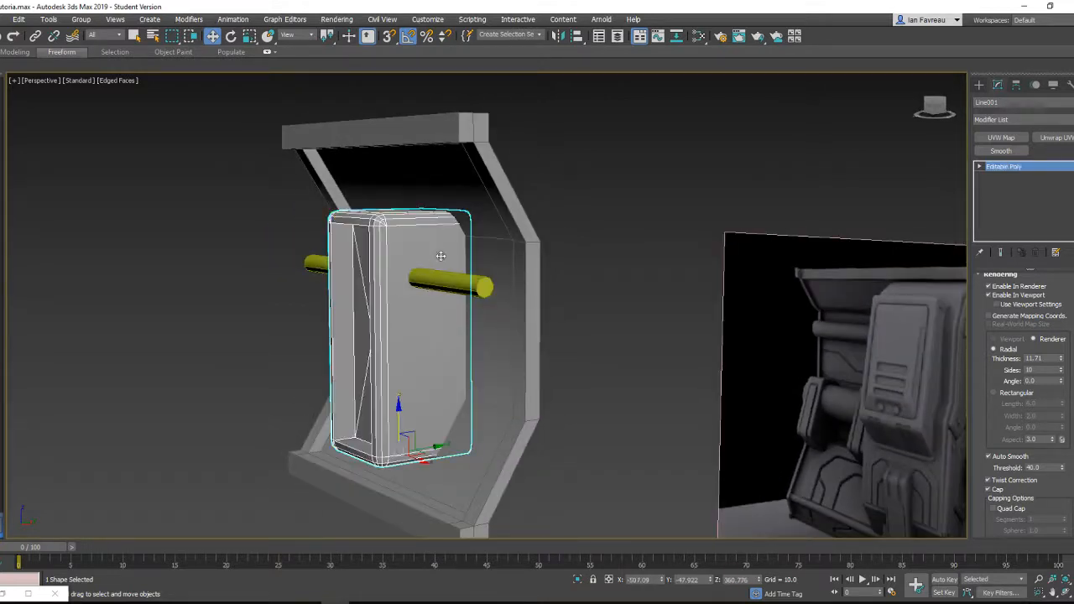
click(614, 260)
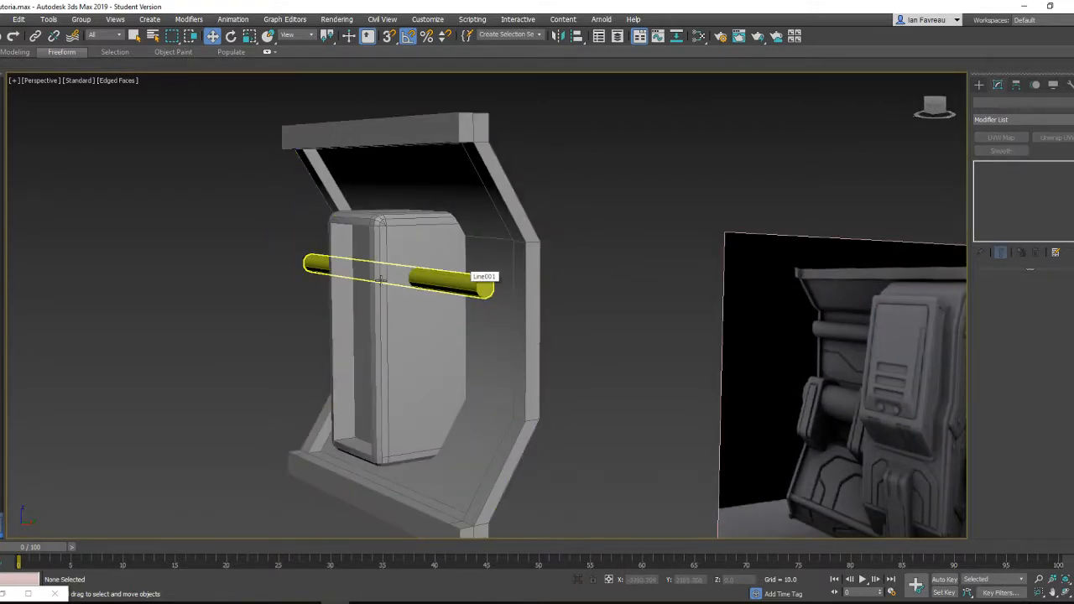
- Select the yellow pipe and convert it to an Editable Poly
scroll(380, 279, up, 3)
alt+middle_drag(435, 285, 422, 265)
click(422, 265)
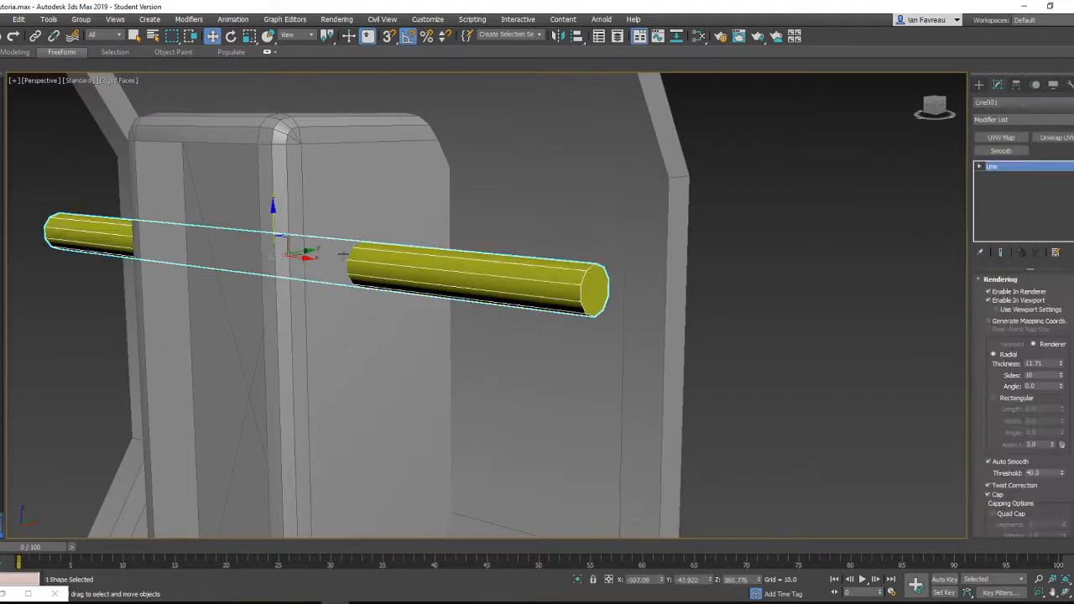
scroll(453, 269, up, 2)
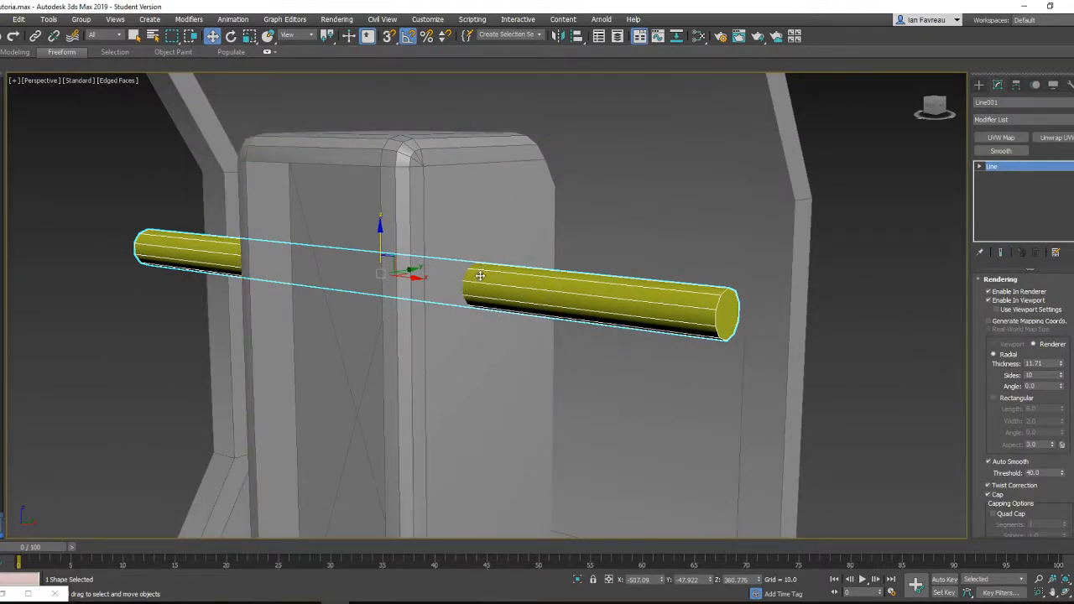
click(450, 233)
click(492, 280)
scroll(488, 282, down, 3)
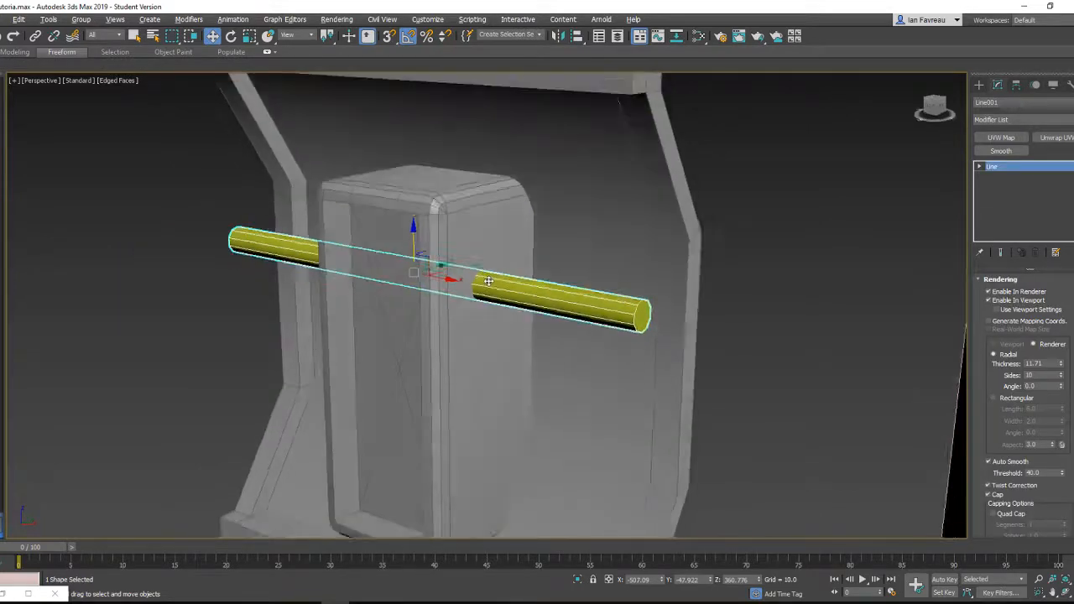
alt+middle_drag(489, 282, 516, 263)
scroll(556, 290, up, 3)
scroll(520, 273, down, 3)
scroll(516, 263, up, 2)
right_click(521, 261)
mouse_move(587, 379)
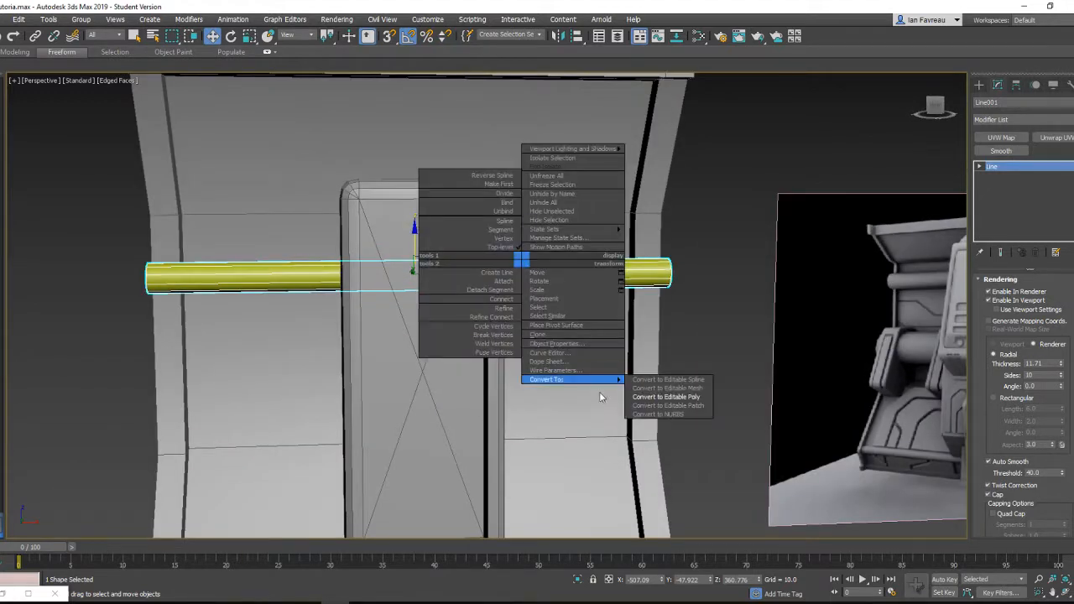
click(666, 397)
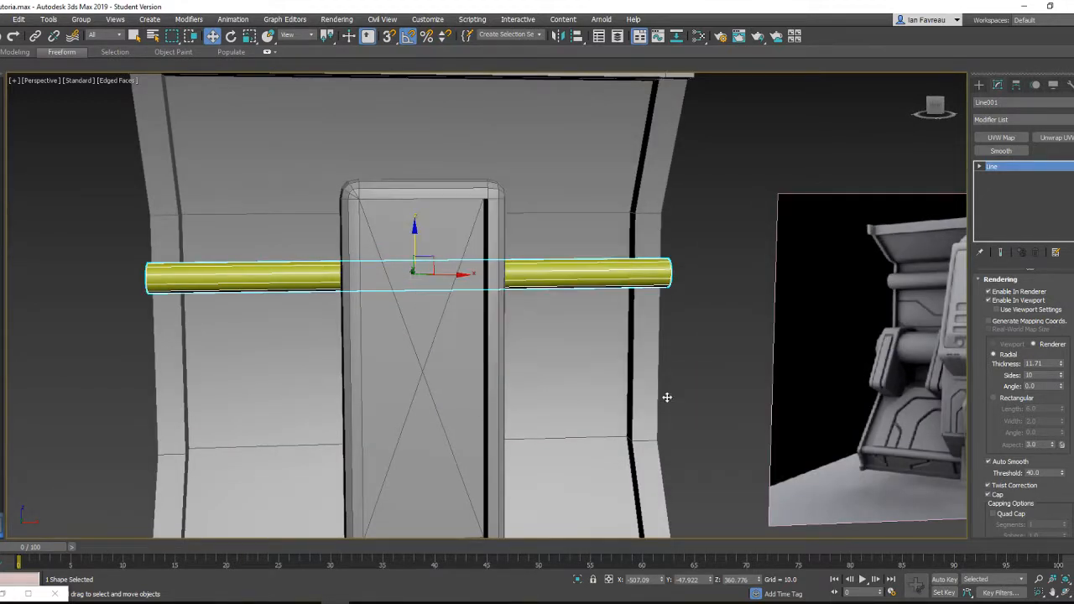
- Select the pipe's lengthwise edges and Connect them with 4 segments and a pinch of about -49
click(1012, 293)
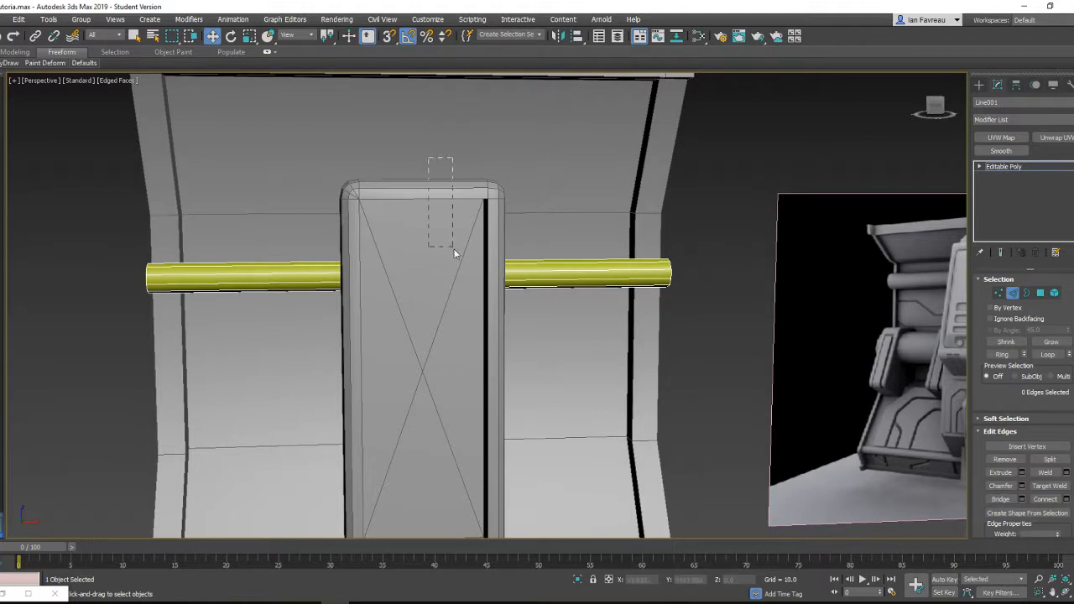
drag(459, 473, 460, 475)
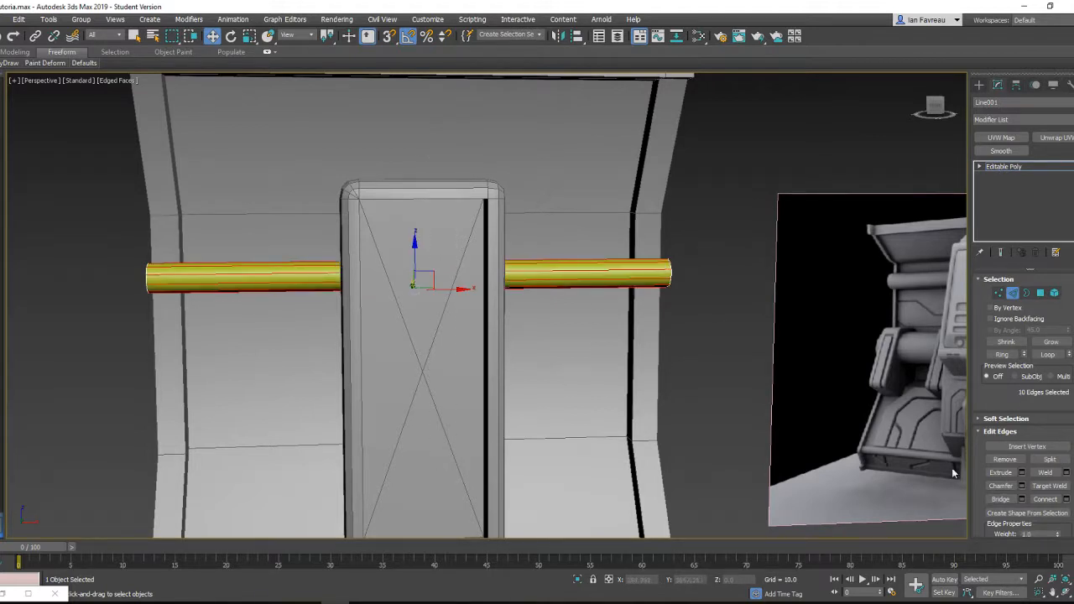
click(1066, 500)
key(F3)
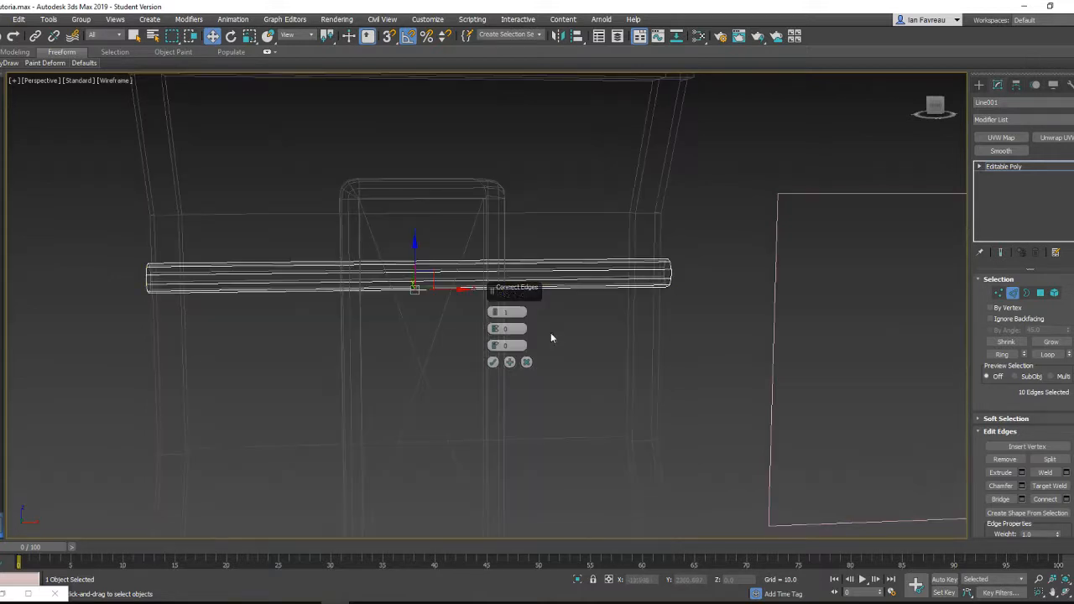
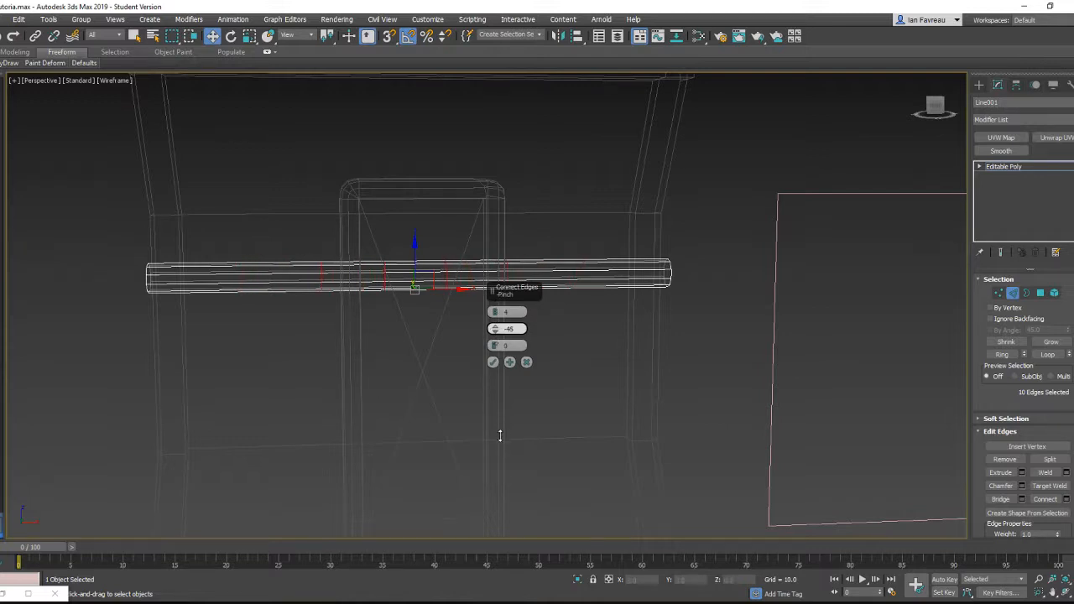
key(F3)
alt+middle_drag(410, 275, 456, 266)
scroll(389, 277, up, 2)
alt+middle_drag(547, 267, 552, 259)
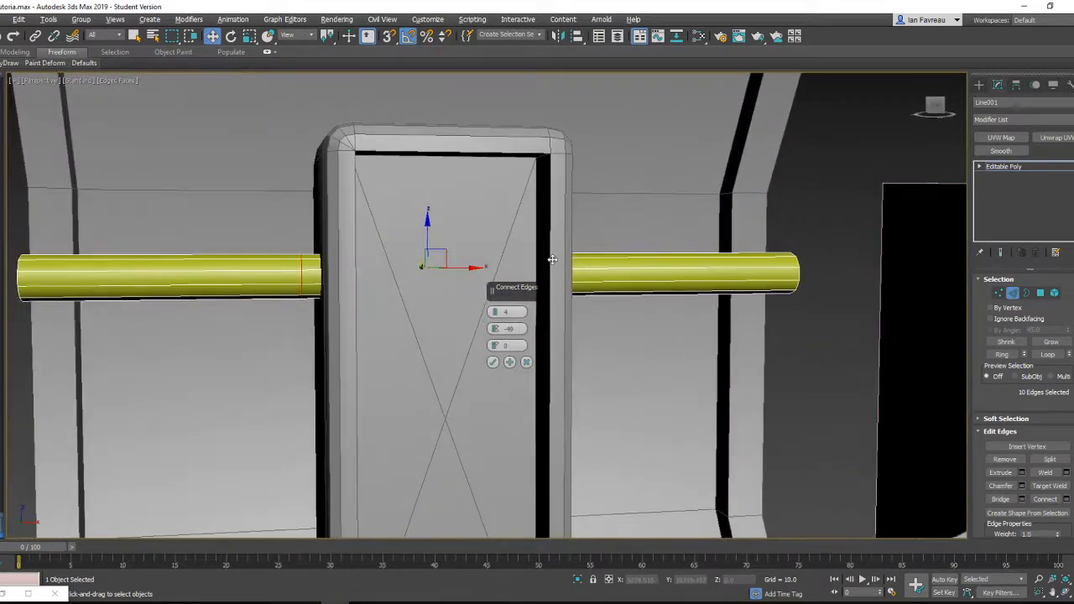
alt+middle_drag(741, 289, 683, 268)
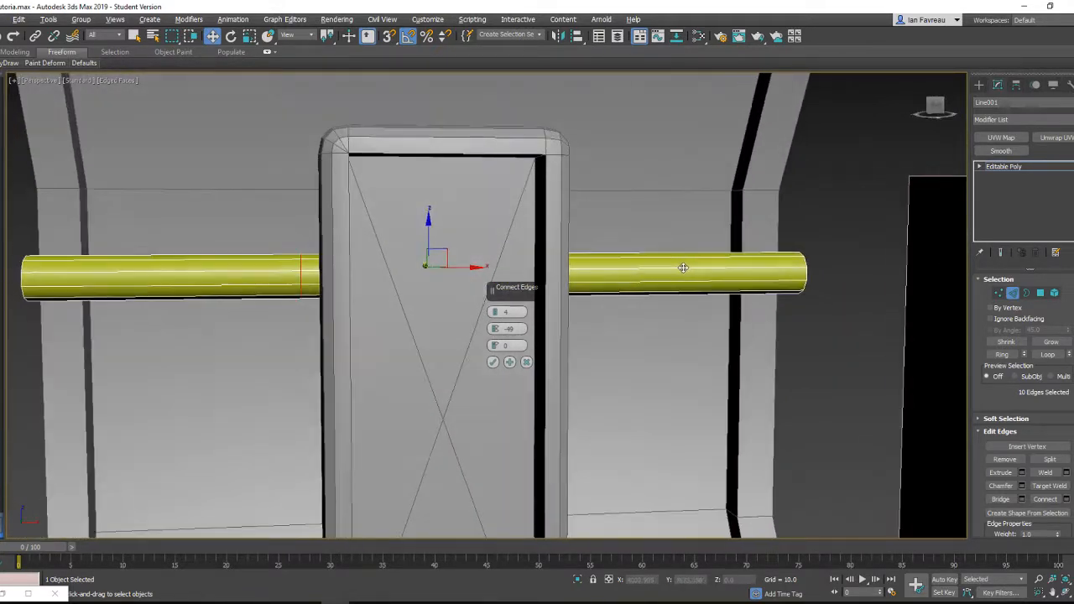
click(493, 363)
- Scale the two middle vertex loops outward along X until they sit just inside the outer loops near the box sides
key(F3)
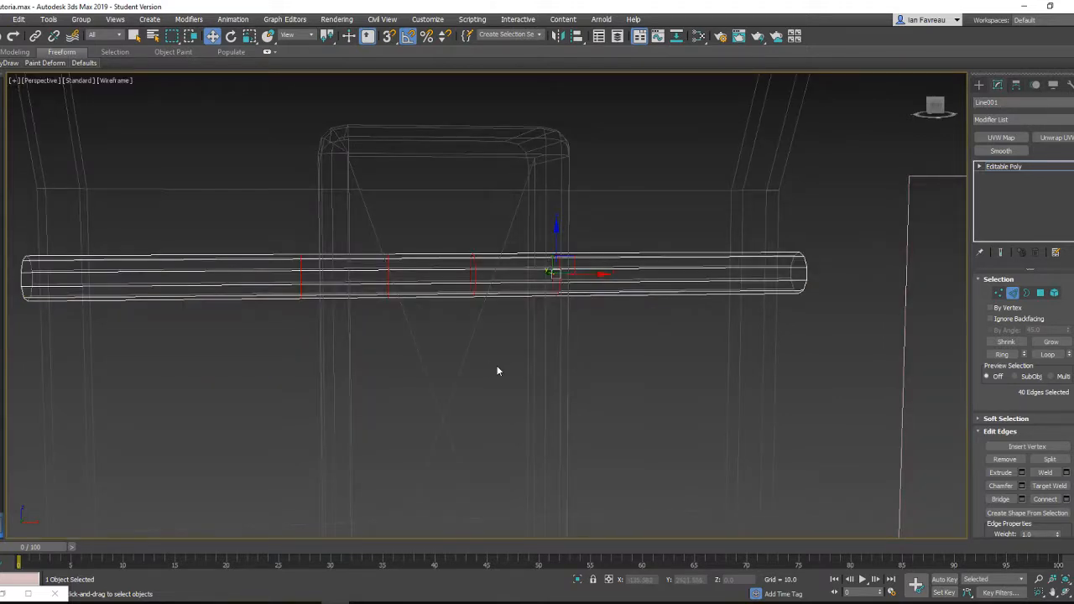
mouse_move(492, 333)
alt+middle_down()
mouse_move(475, 349)
mouse_move(489, 336)
alt+middle_up()
click(999, 293)
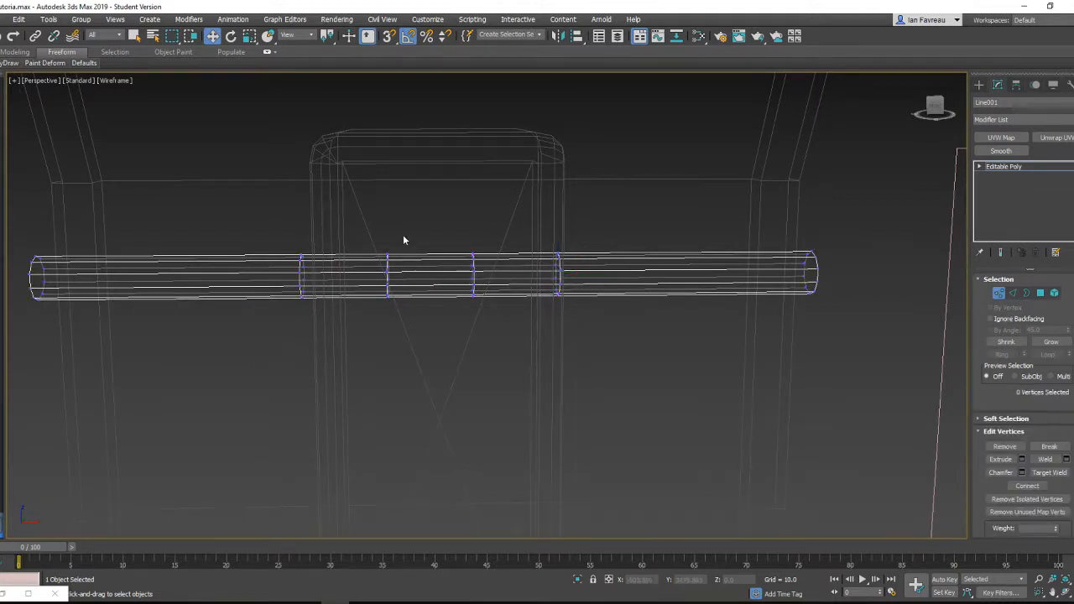
drag(510, 376, 501, 363)
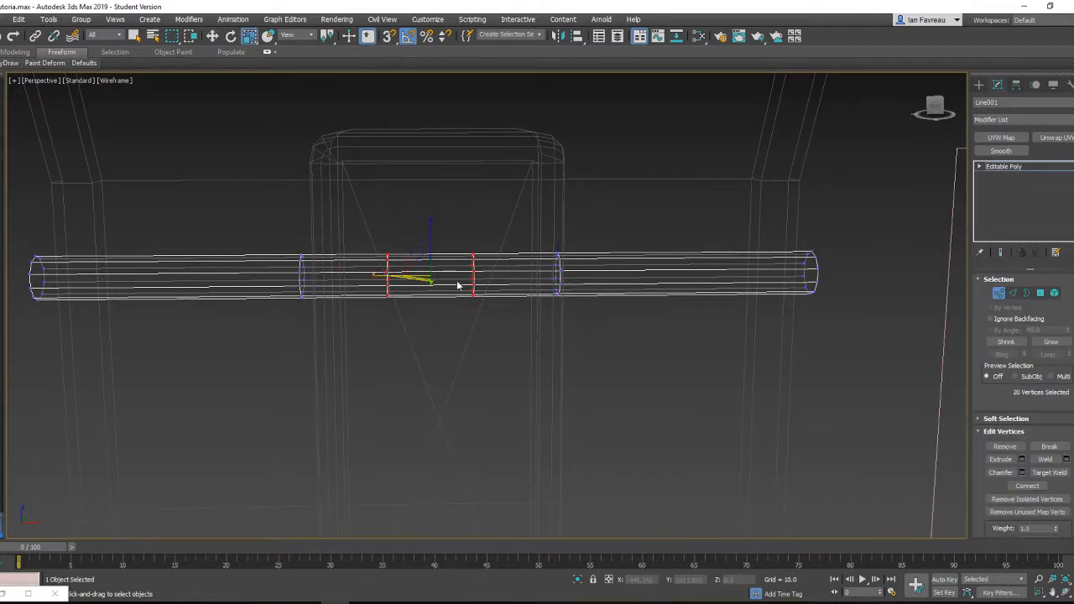
drag(372, 279, 303, 280)
scroll(303, 279, up, 5)
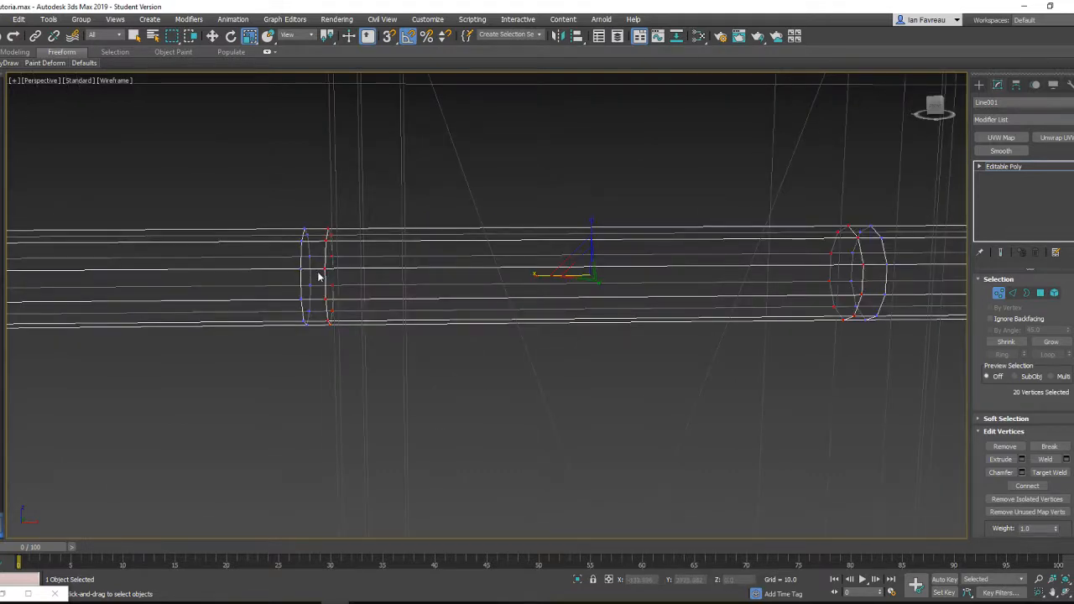
scroll(318, 277, down, 5)
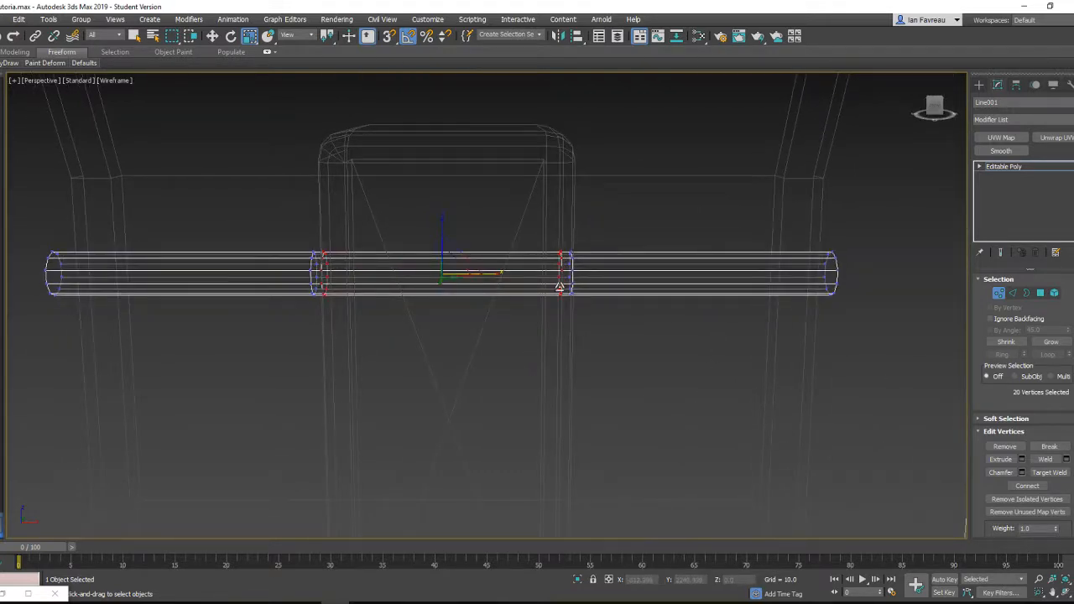
click(979, 87)
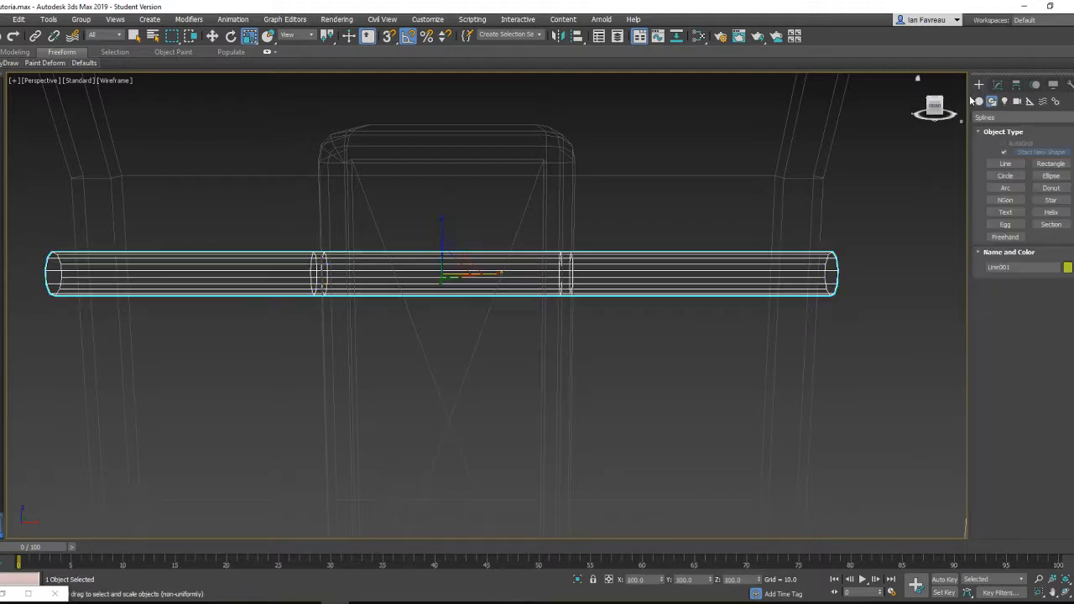
- Select the narrow polygon rings around the pipe on both sides of the central box
scroll(610, 229, down, 2)
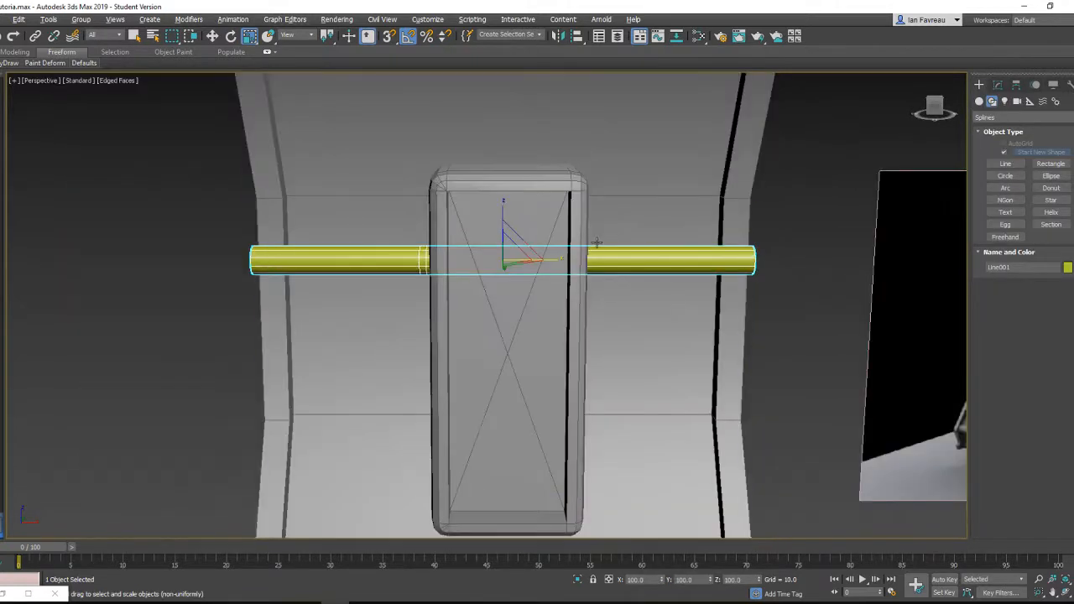
key(w)
scroll(527, 255, up, 2)
alt+middle_drag(535, 253, 492, 243)
scroll(492, 243, down, 2)
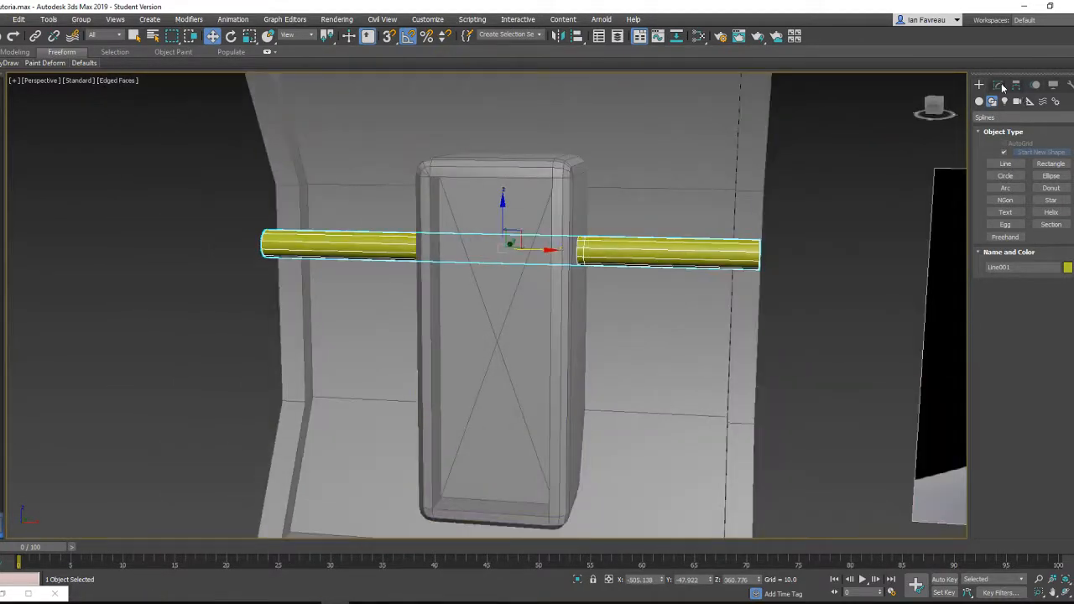
click(997, 85)
click(1039, 293)
scroll(543, 237, up, 5)
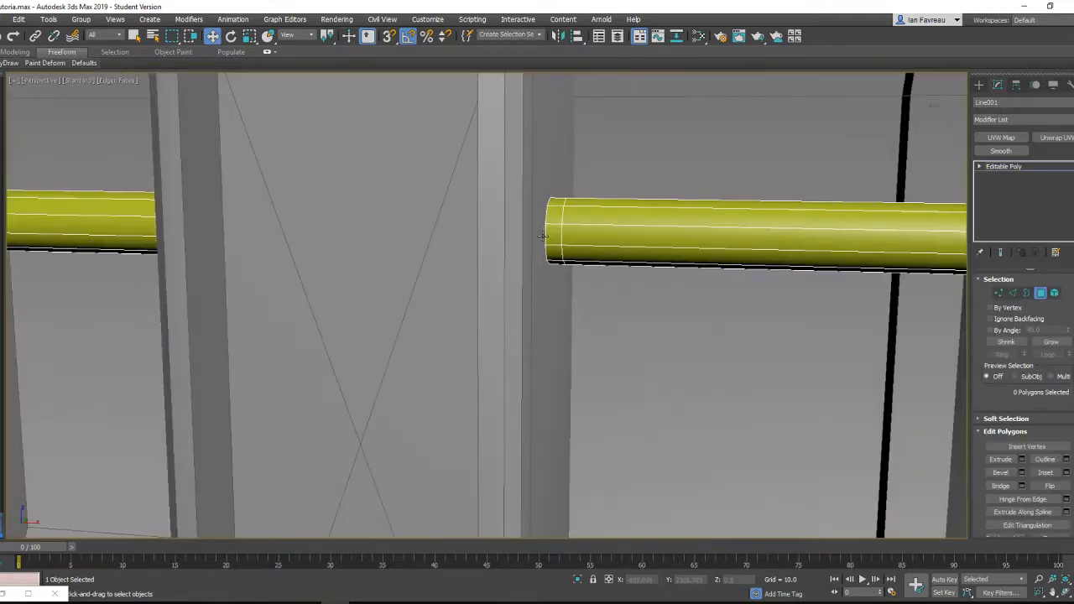
scroll(555, 253, down, 4)
scroll(328, 243, up, 3)
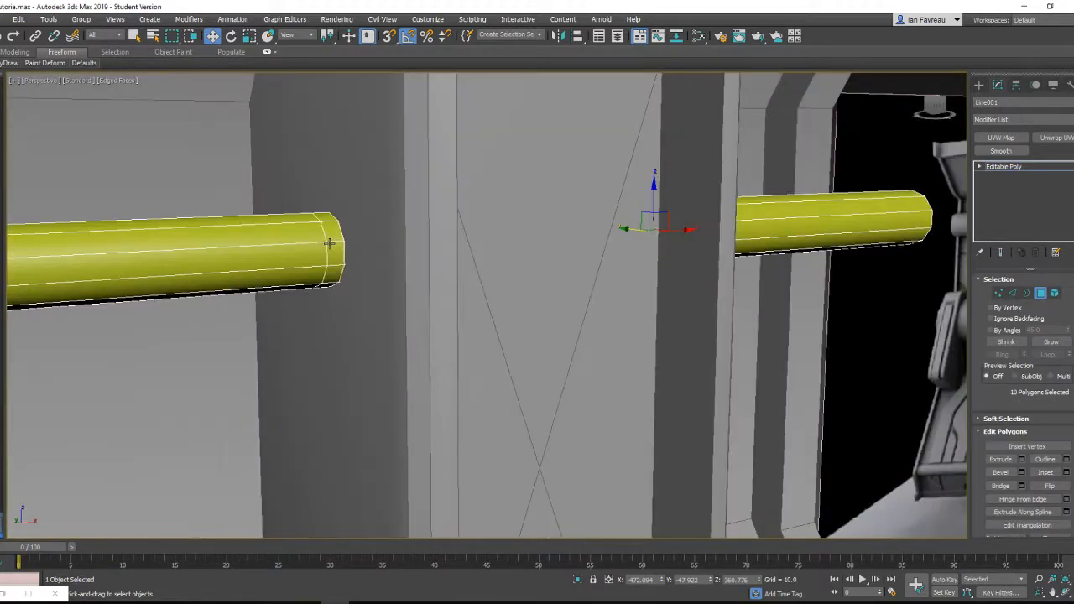
shift+click(329, 270)
scroll(322, 270, down, 3)
alt+middle_drag(525, 249, 274, 281)
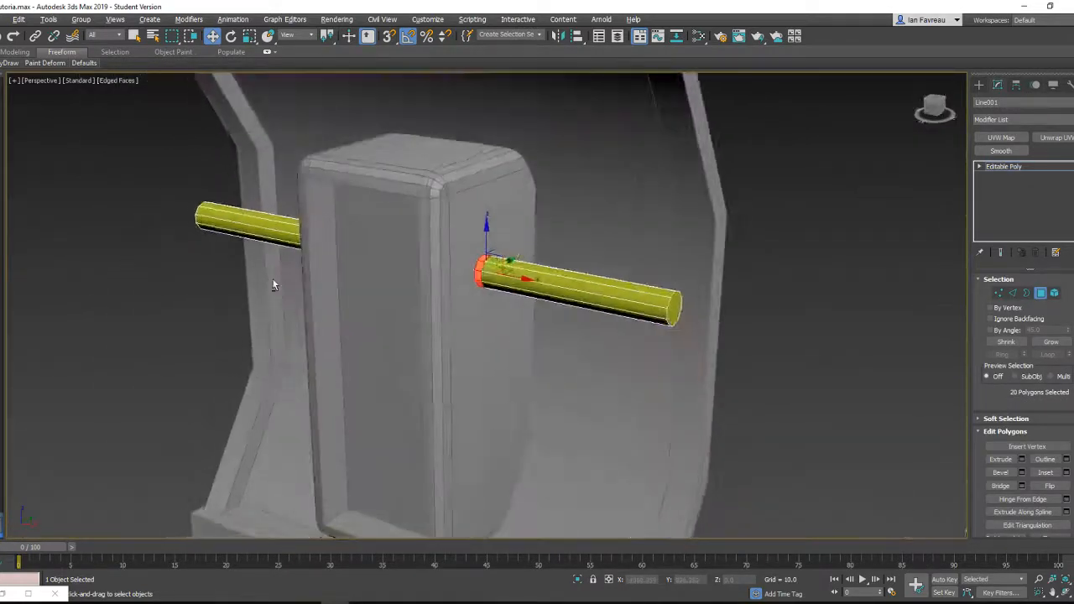
scroll(316, 275, up, 3)
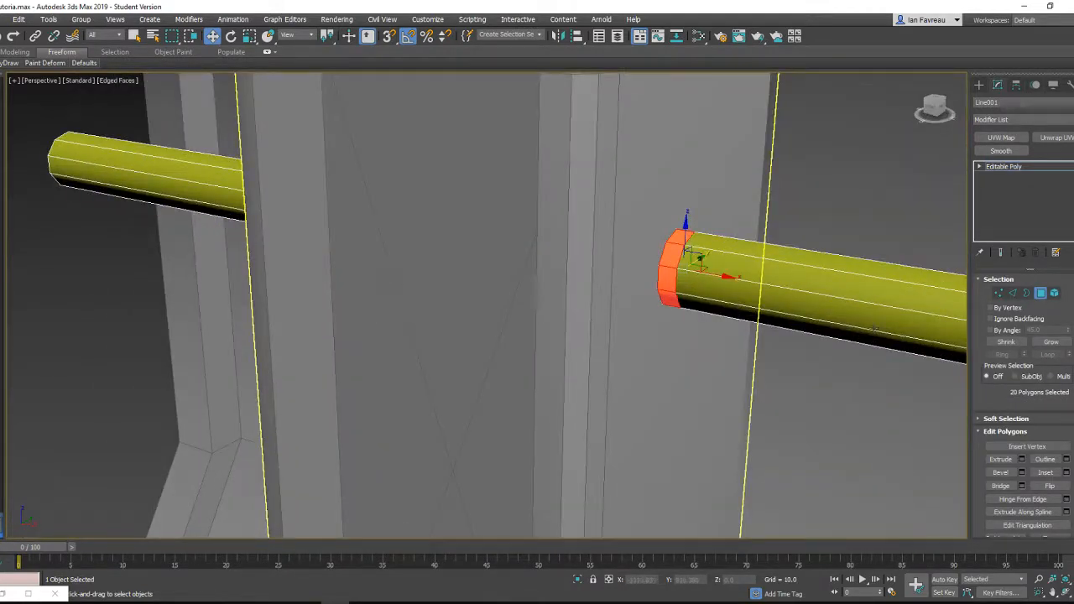
- Extrude the selected rings by Local Normal with a height of about 2.0 to form collars
click(1020, 459)
scroll(691, 307, down, 3)
middle_drag(690, 307, 635, 319)
click(506, 311)
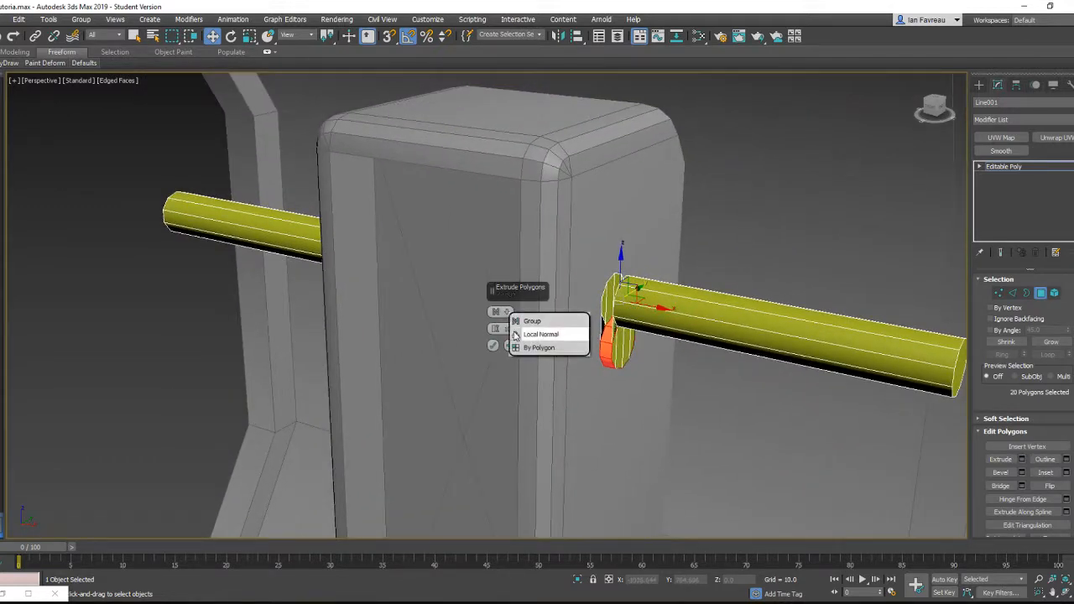
click(515, 336)
drag(494, 328, 494, 375)
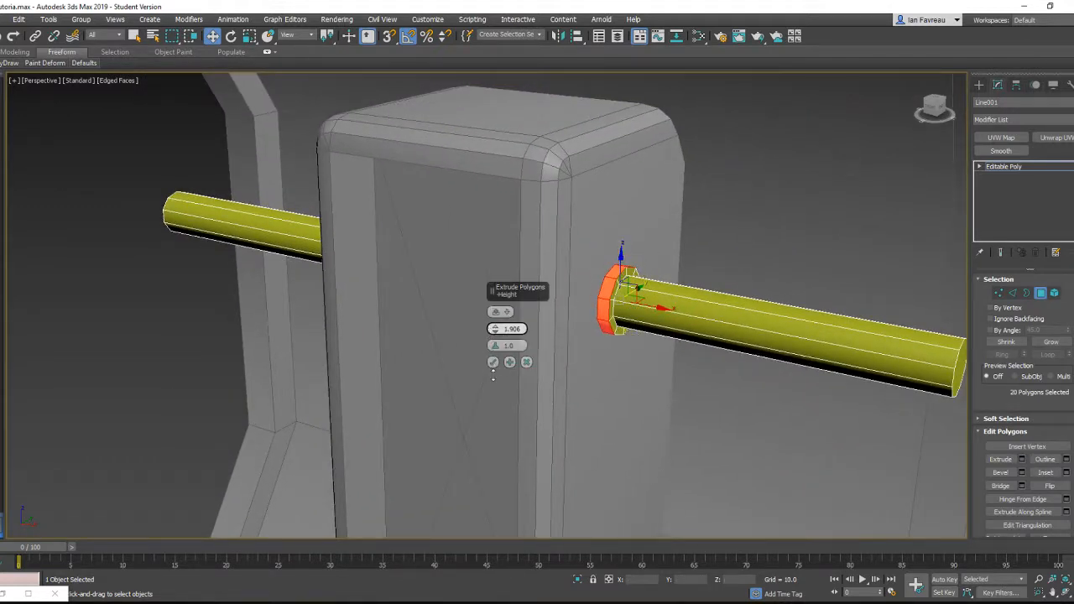
alt+middle_drag(552, 366, 571, 305)
scroll(629, 294, up, 3)
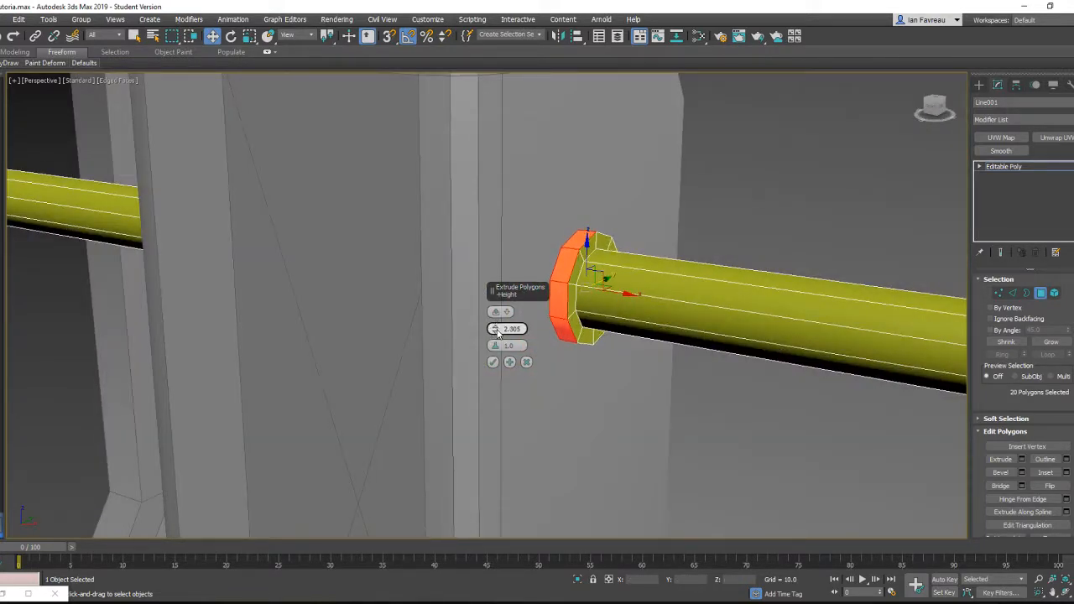
click(492, 361)
- Examine the new collar where the pipe meets the side of the box from several angles
scroll(492, 361, down, 3)
alt+middle_drag(492, 361, 581, 278)
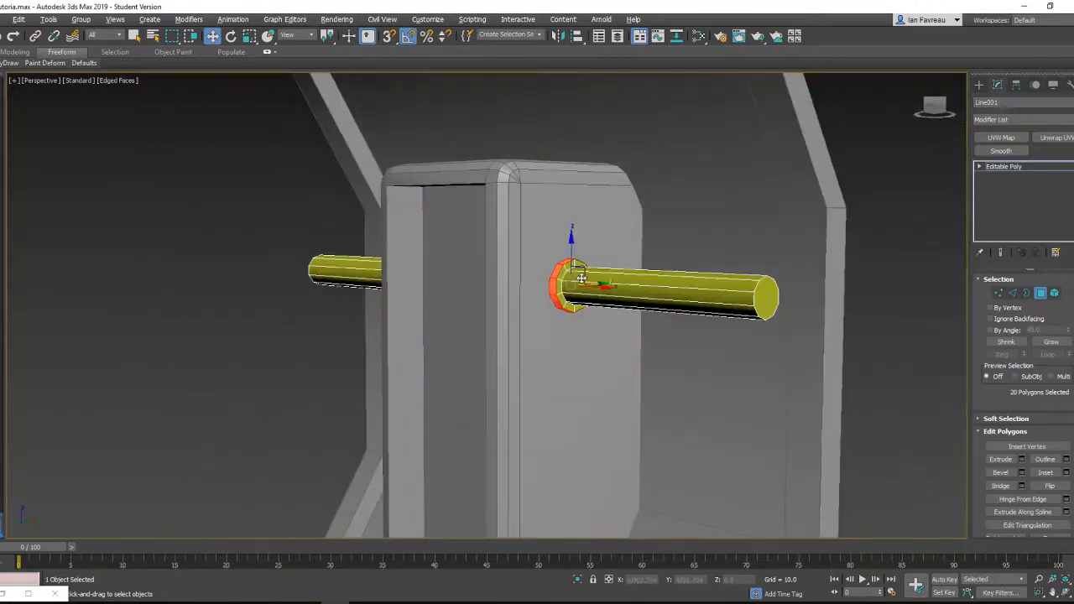
alt+middle_drag(786, 244, 602, 274)
scroll(575, 283, down, 1)
scroll(577, 279, up, 4)
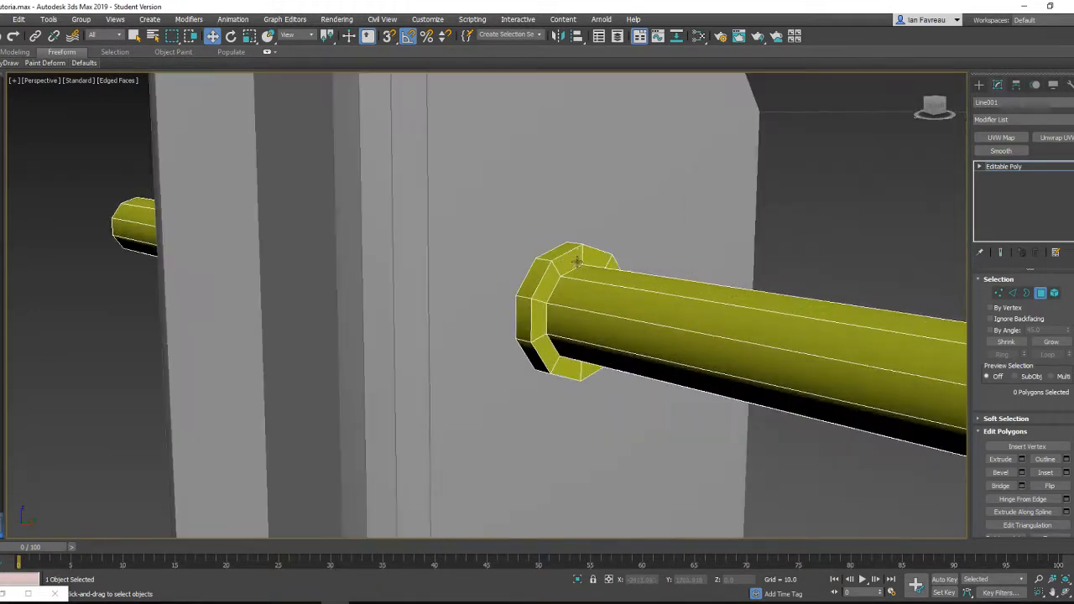
scroll(561, 280, down, 3)
alt+middle_drag(550, 287, 567, 248)
scroll(588, 280, up, 4)
scroll(544, 283, down, 4)
scroll(550, 285, up, 4)
scroll(559, 250, down, 2)
scroll(567, 249, down, 4)
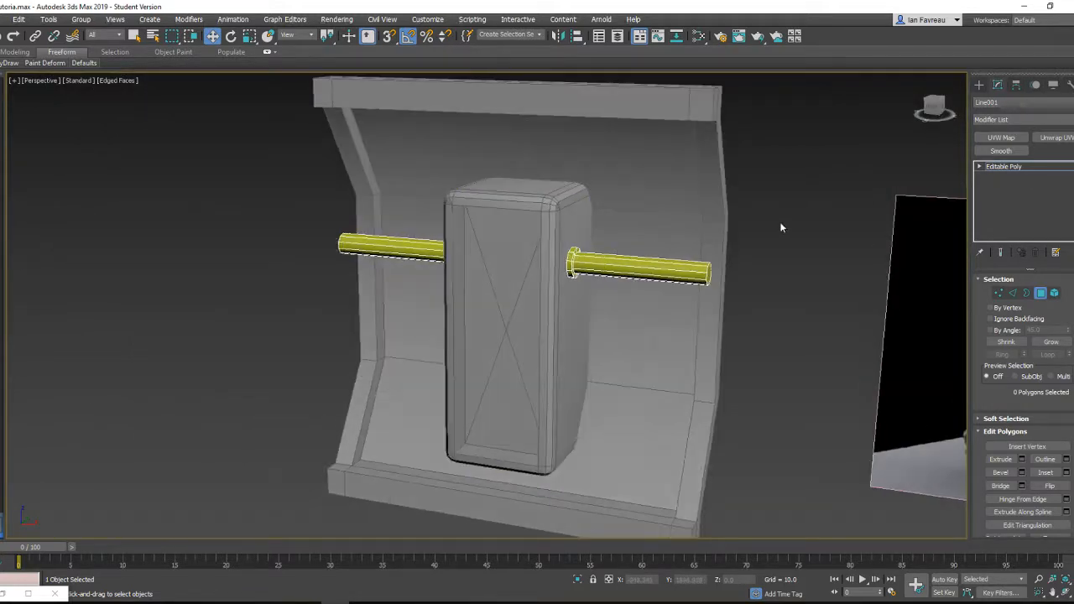
- Leave polygon editing and move the collared pipe back along Y toward the back panel, to about Y -29.5
click(978, 85)
alt+middle_drag(679, 225, 614, 227)
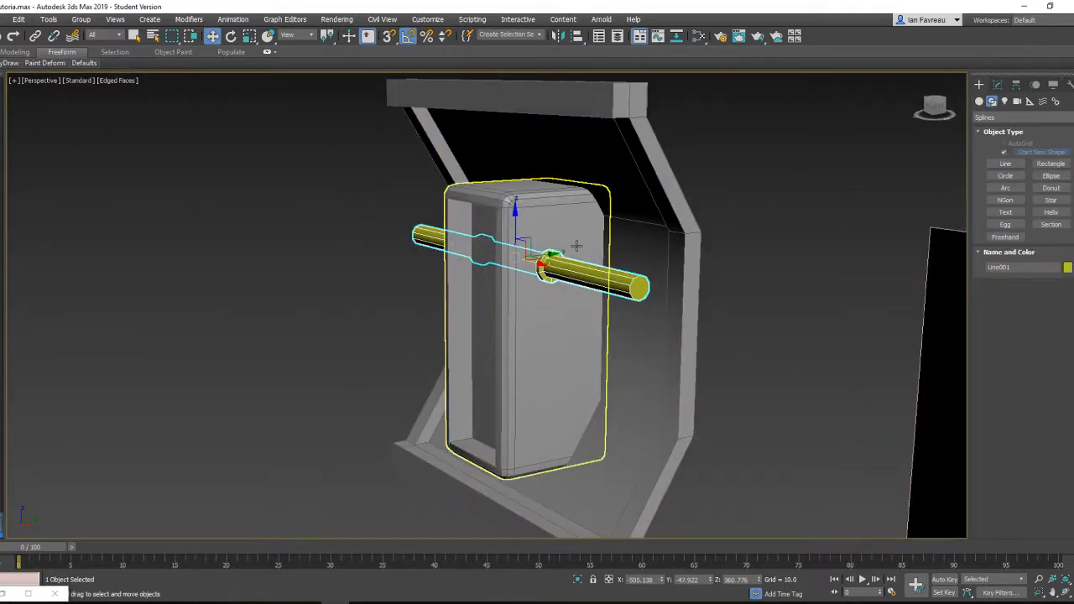
scroll(569, 267, up, 2)
alt+middle_drag(568, 269, 538, 220)
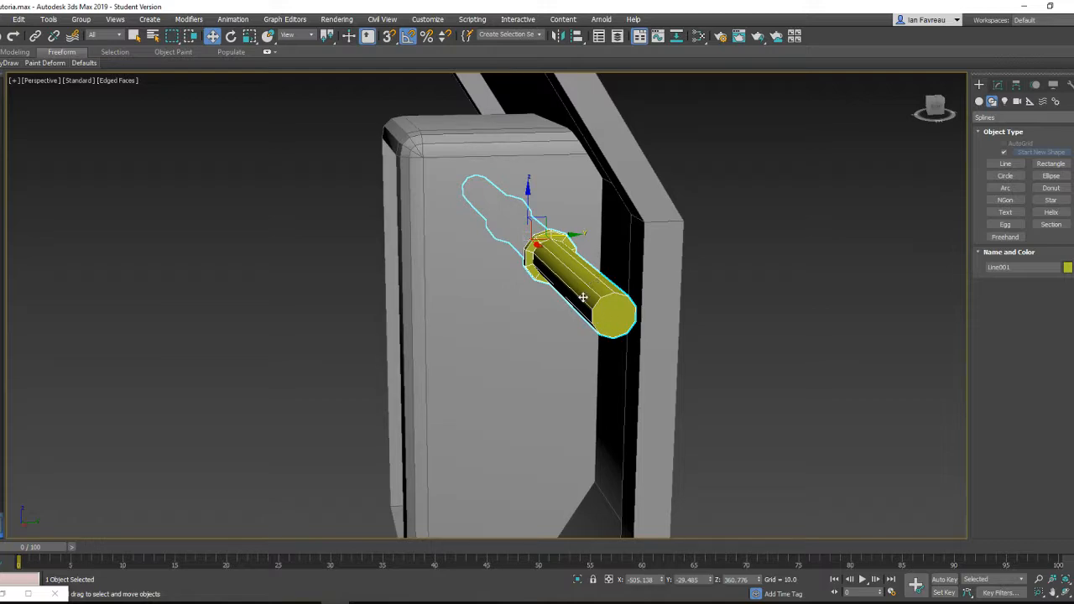
alt+middle_drag(591, 286, 781, 244)
- Clone the collared pipe straight down to the lower part of the central box, at about Z 280
scroll(747, 242, down, 5)
mouse_move(693, 241)
alt+middle_down()
mouse_move(656, 240)
mouse_move(569, 210)
alt+middle_up()
scroll(676, 241, up, 5)
shift+drag(539, 162, 537, 386)
click(544, 358)
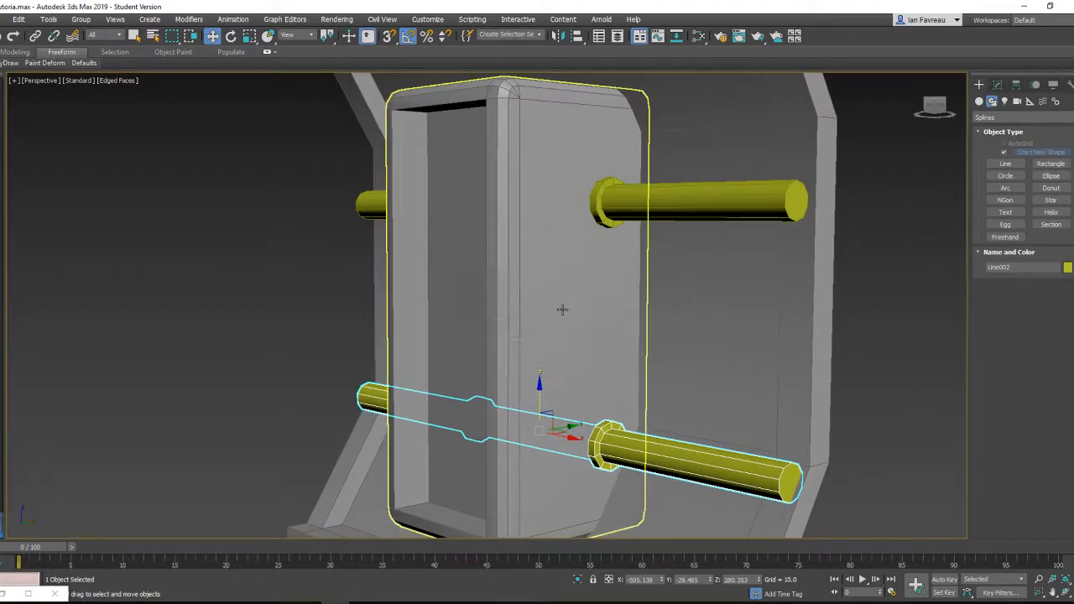
- Select the top vertices of the back panel and move them backward along Y, to about Y -36
mouse_move(546, 361)
alt+middle_down()
mouse_move(619, 297)
mouse_move(574, 293)
mouse_move(582, 243)
mouse_move(520, 250)
mouse_move(590, 256)
mouse_move(599, 220)
alt+middle_up()
click(584, 242)
scroll(594, 228, down, 2)
scroll(594, 229, up, 2)
scroll(599, 221, down, 2)
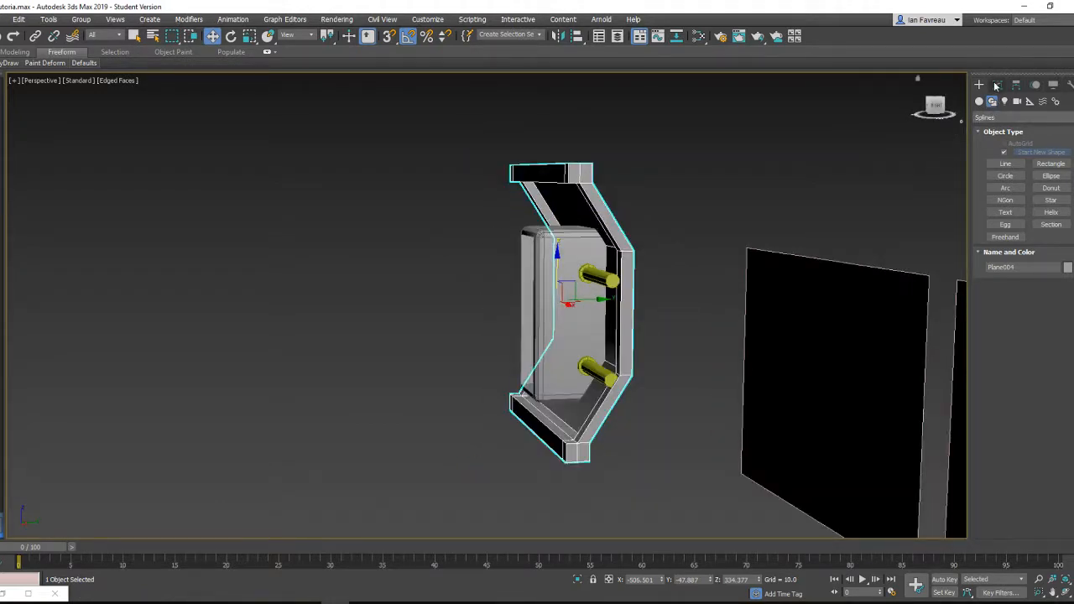
click(996, 85)
alt+middle_drag(739, 252, 587, 240)
click(998, 295)
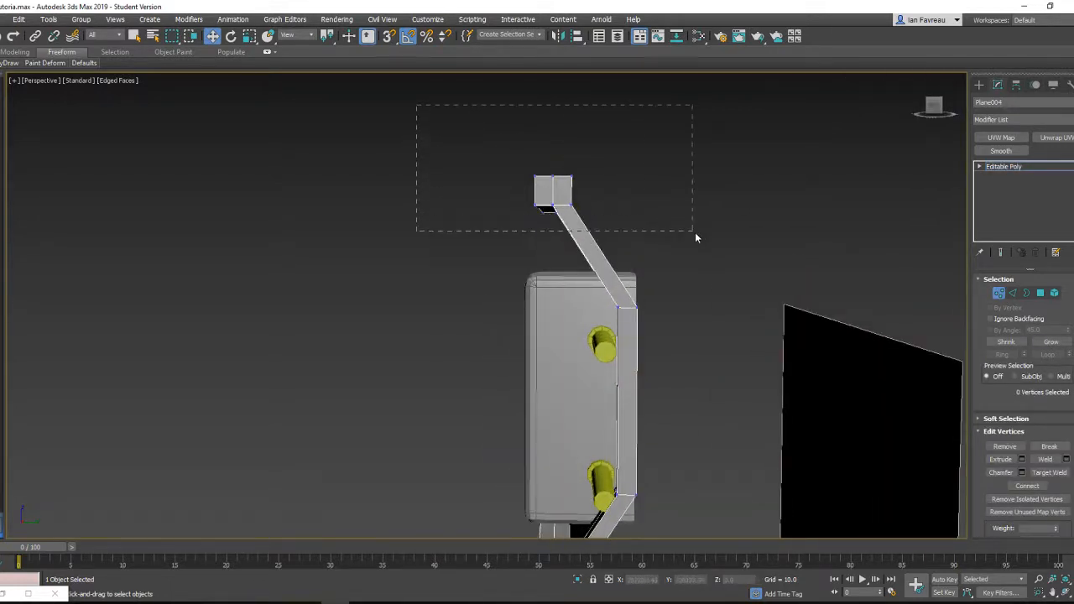
drag(711, 243, 711, 242)
mouse_move(677, 241)
alt+middle_down()
mouse_move(769, 240)
mouse_move(576, 252)
mouse_move(681, 234)
alt+middle_up()
drag(593, 198, 632, 199)
scroll(620, 220, down, 3)
mouse_move(621, 238)
alt+middle_down()
mouse_move(646, 240)
mouse_move(613, 243)
alt+middle_up()
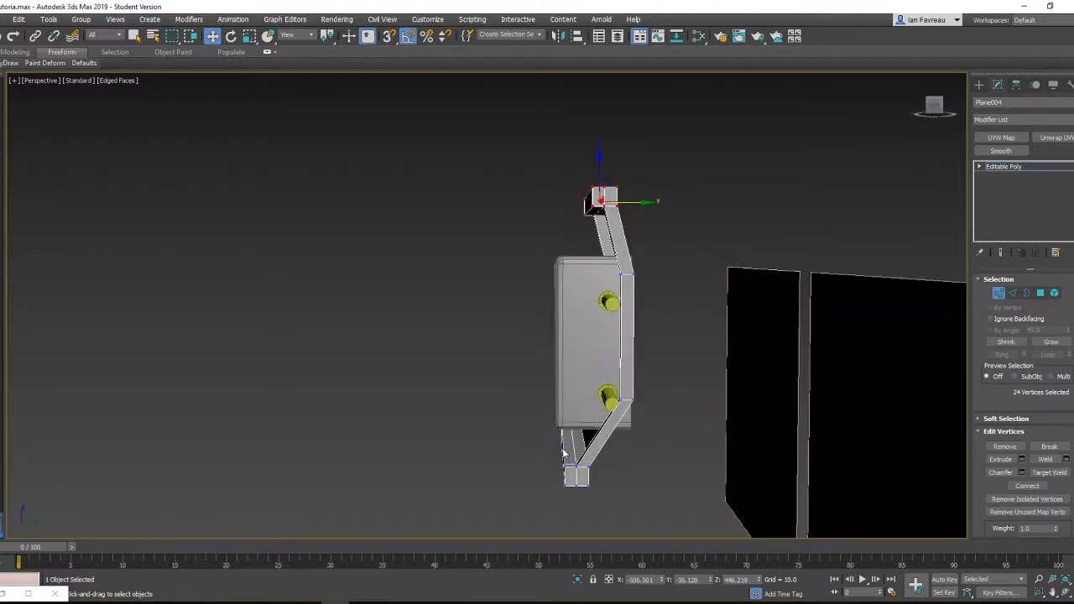
- Check the back panel's side profile from several angles, clear the vertex selection and leave vertex editing
alt+middle_drag(601, 253, 592, 205)
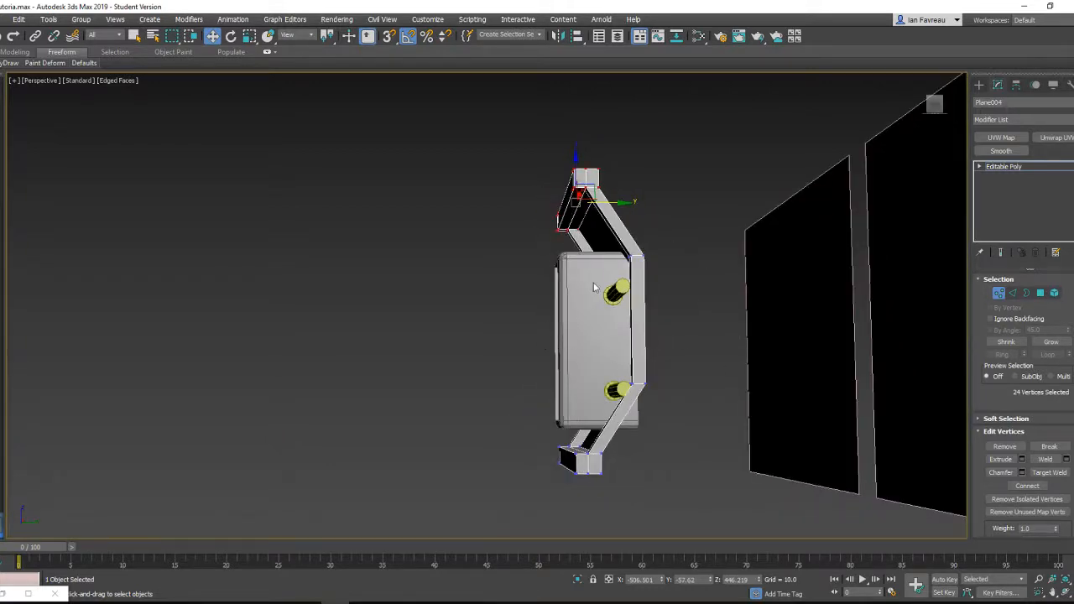
alt+middle_drag(569, 335, 646, 243)
scroll(575, 356, down, 3)
click(728, 266)
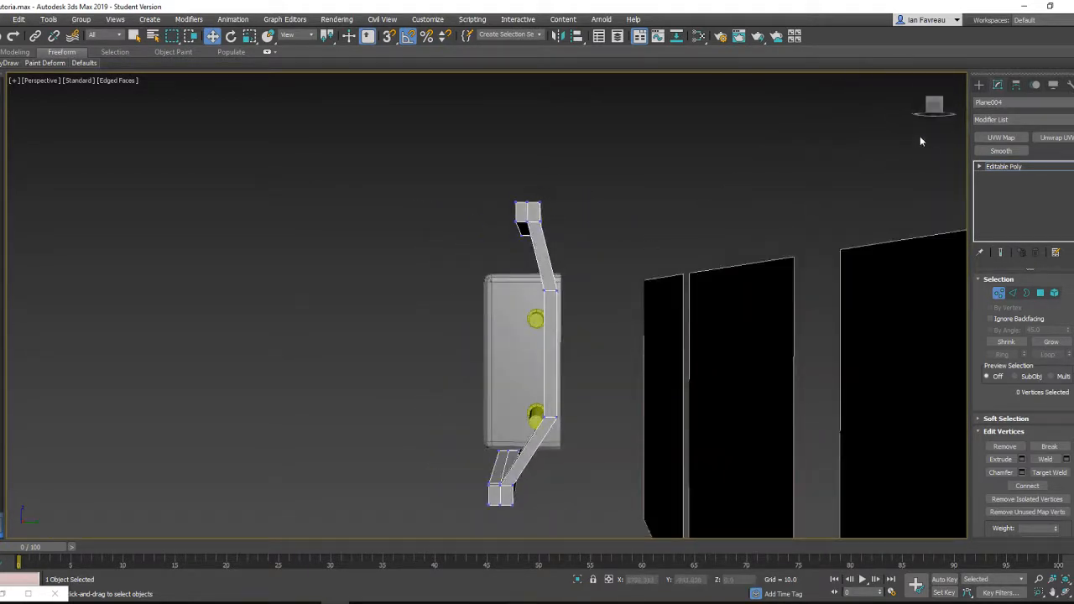
click(979, 88)
- Change the object color of both pipes to grey
scroll(547, 321, up, 4)
alt+middle_drag(507, 309, 547, 241)
click(547, 327)
scroll(547, 315, down, 2)
ctrl+click(527, 396)
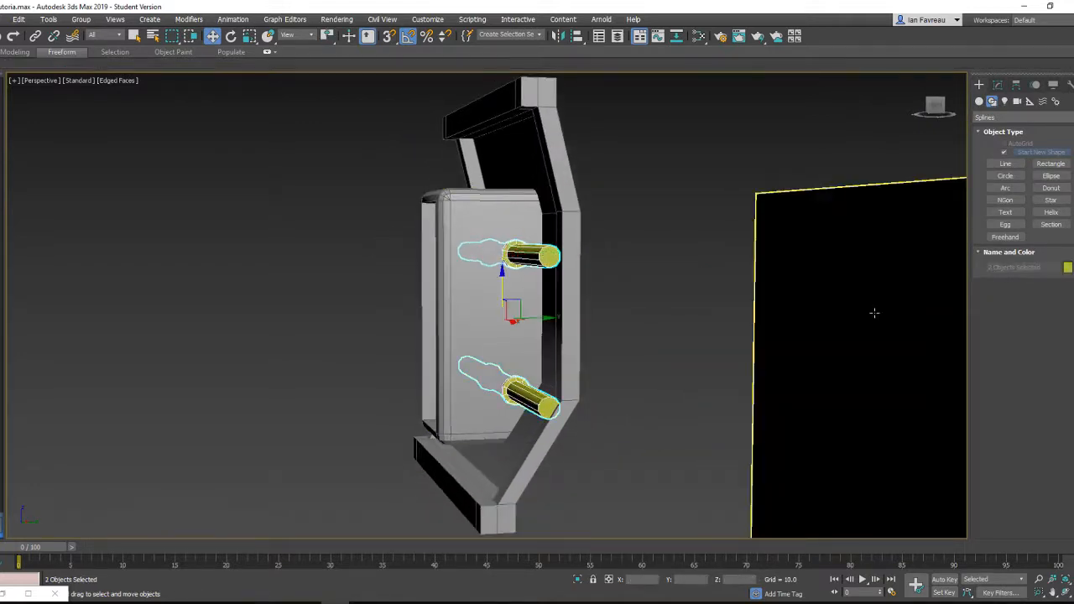
click(1067, 266)
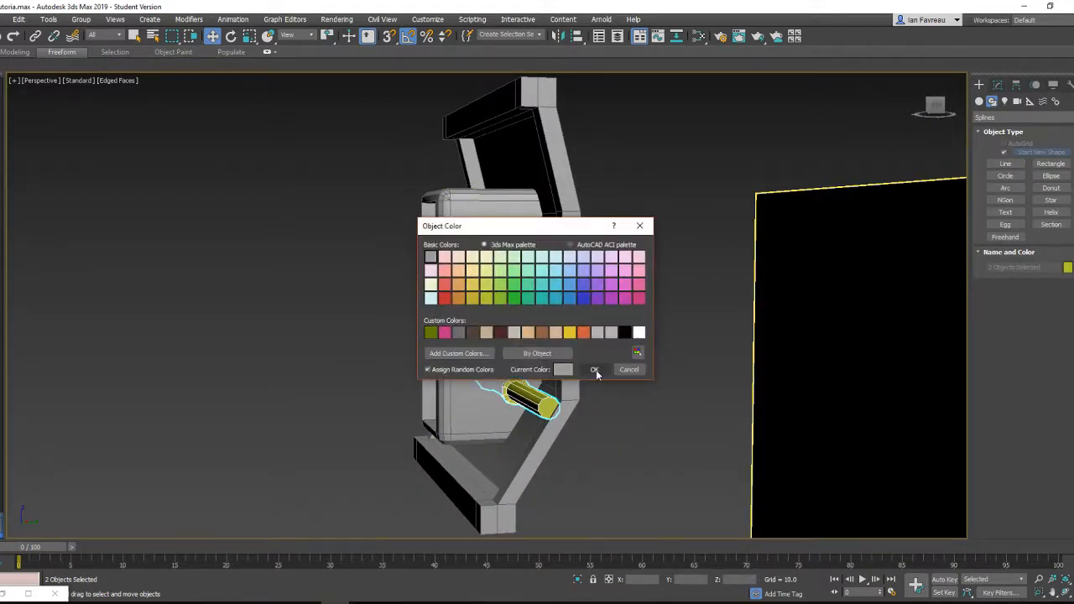
click(594, 370)
- Move the lower pipe forward along Y and down in the central box, to about Y -53, Z 264
click(515, 399)
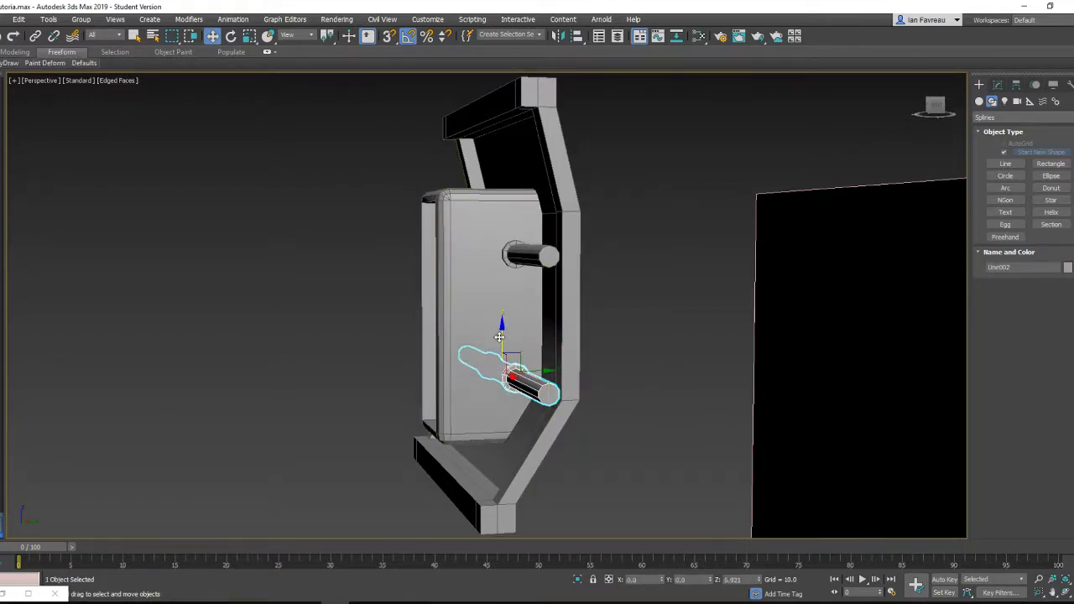
alt+middle_drag(500, 337, 479, 331)
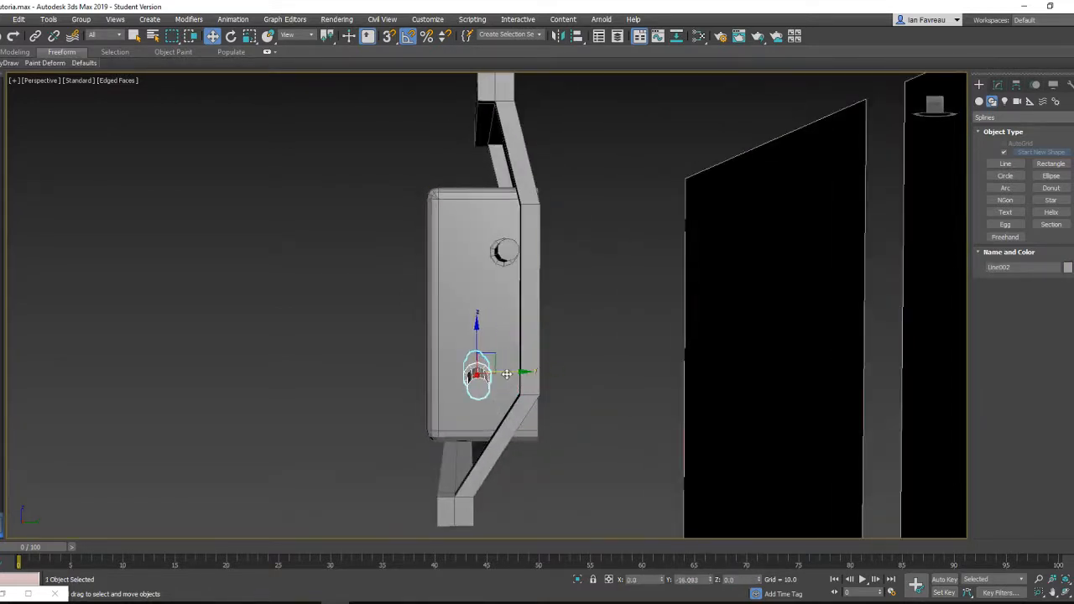
alt+middle_drag(470, 375, 463, 327)
drag(463, 342, 466, 369)
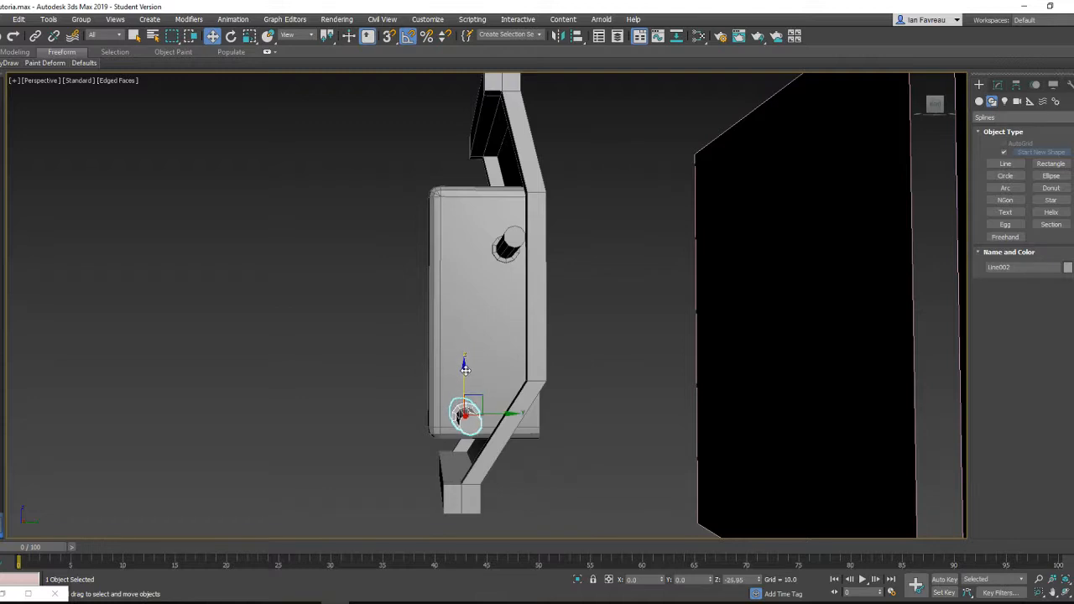
- Raise the upper pipe along Z toward the top of the central box
alt+middle_drag(479, 302, 514, 230)
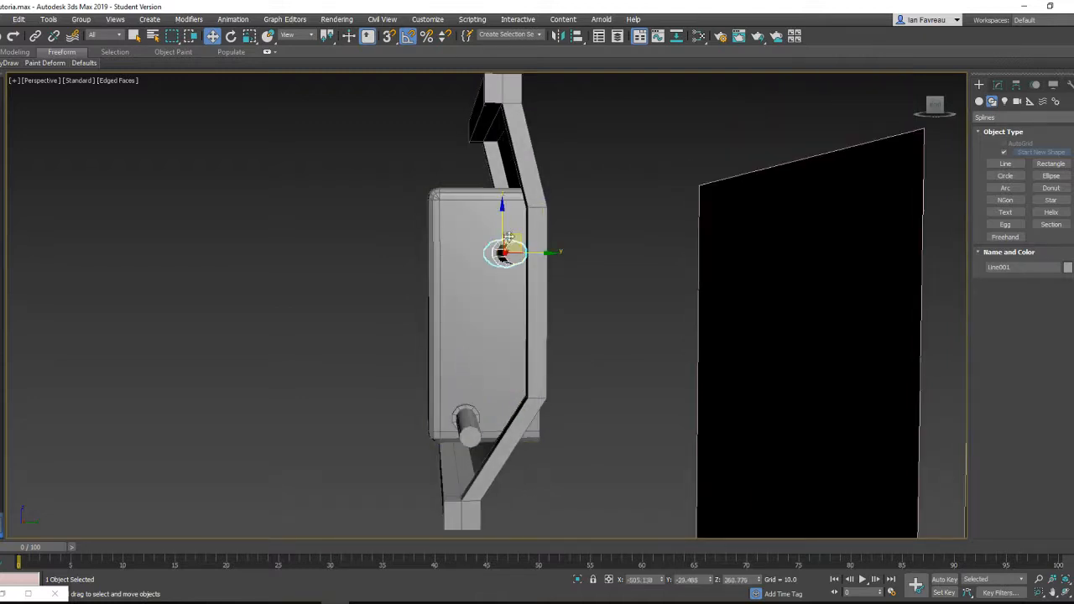
drag(509, 237, 503, 195)
mouse_move(511, 196)
alt+middle_down()
mouse_move(578, 209)
mouse_move(515, 210)
mouse_move(513, 200)
alt+middle_up()
click(476, 424)
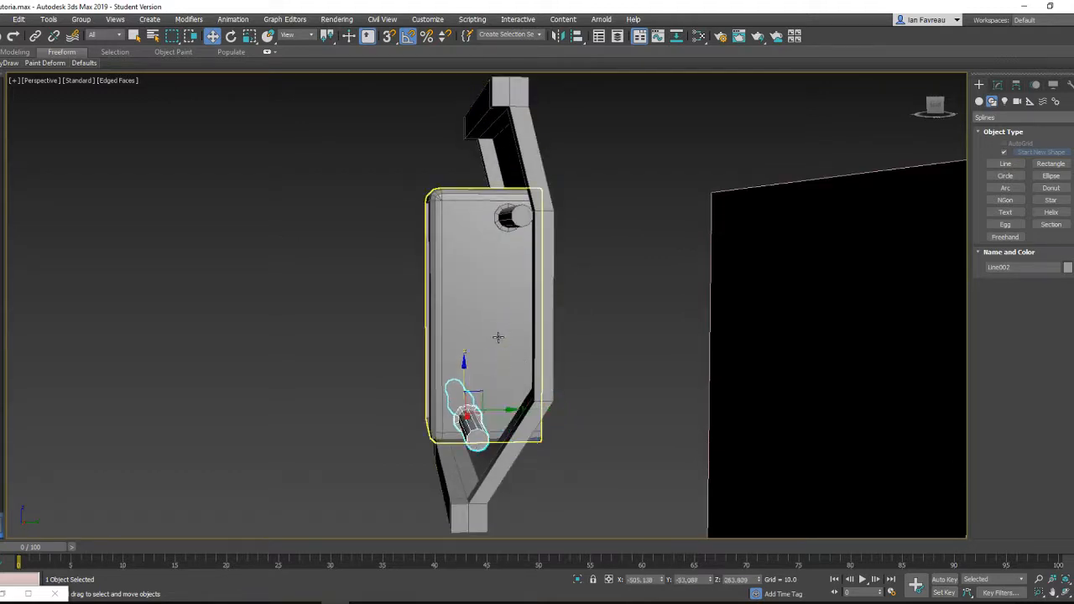
- Compare the box and repositioned pipes with the sci-fi wall reference image from the front and side
alt+middle_drag(489, 267, 542, 220)
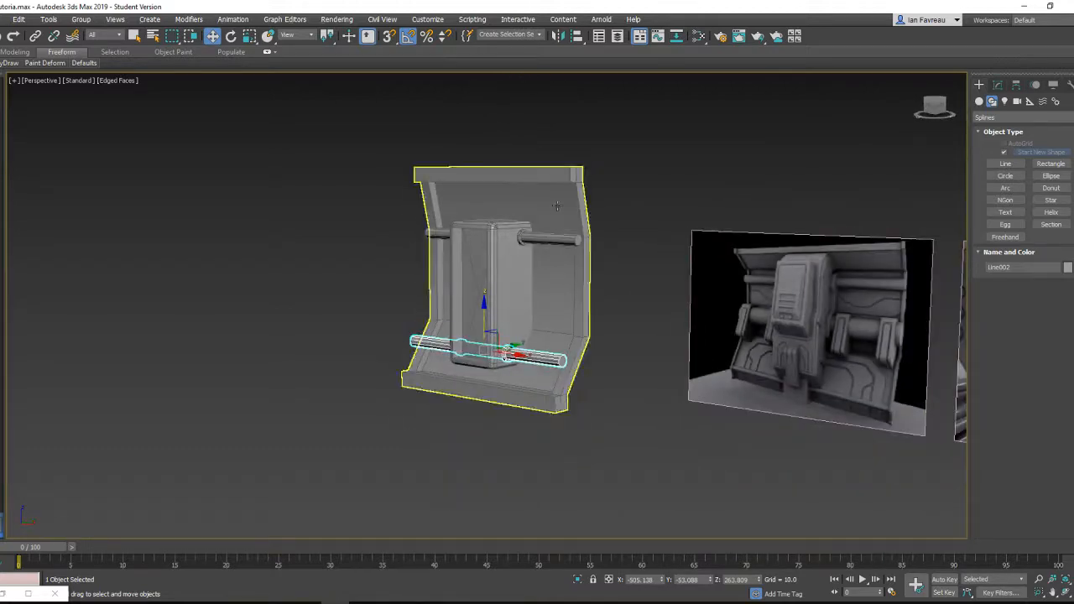
scroll(530, 354, up, 5)
alt+middle_drag(523, 304, 487, 293)
scroll(510, 355, down, 3)
scroll(461, 319, up, 5)
scroll(551, 311, down, 4)
scroll(547, 294, down, 3)
scroll(559, 290, up, 3)
scroll(485, 293, down, 3)
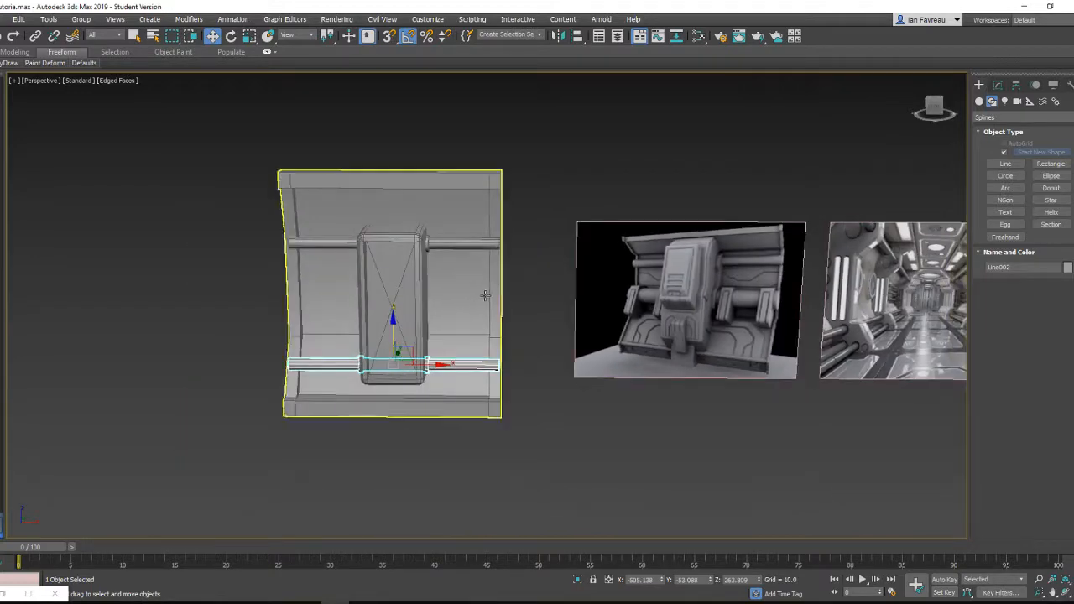
scroll(487, 293, up, 3)
scroll(515, 297, up, 1)
middle_drag(575, 295, 467, 293)
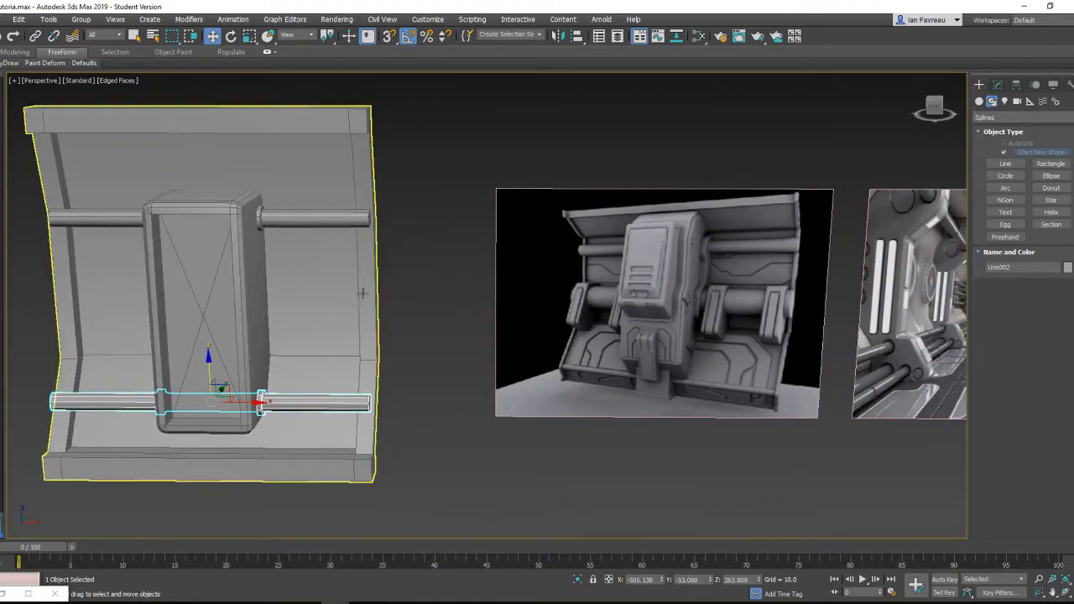
scroll(437, 293, down, 3)
scroll(507, 282, up, 3)
middle_drag(589, 262, 546, 264)
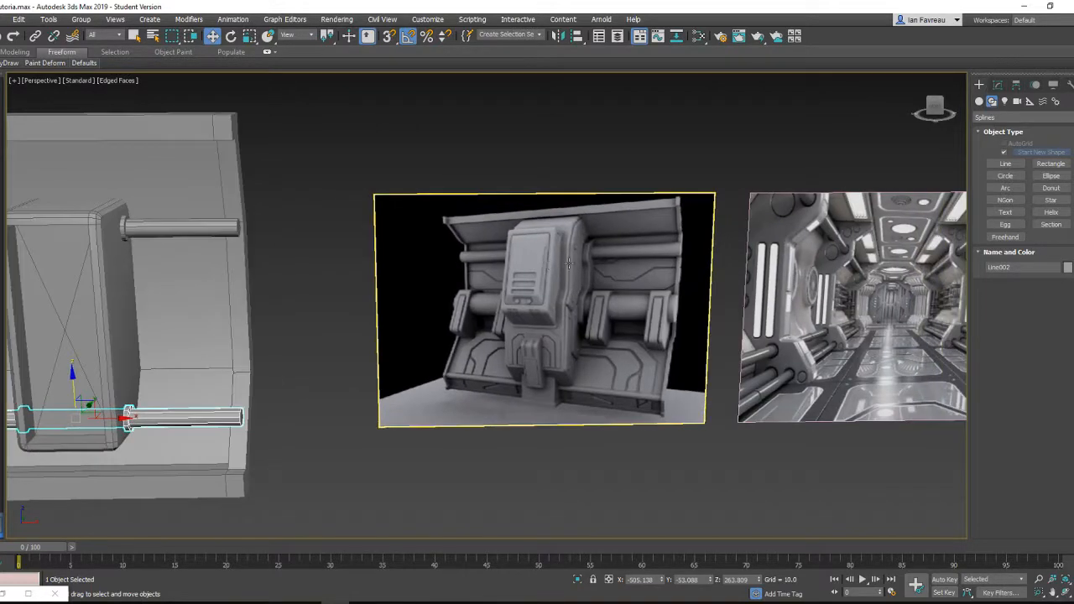
scroll(554, 264, down, 2)
scroll(391, 286, up, 5)
- Rotate the central box about X so its upper end leans back into the back panel
click(392, 286)
alt+middle_drag(392, 286, 332, 288)
key(e)
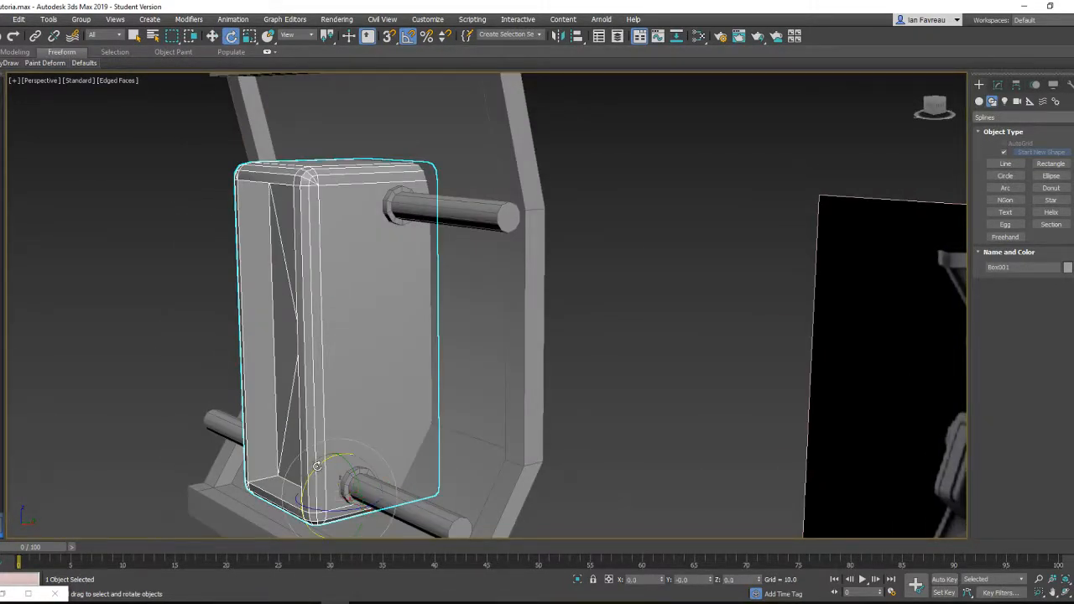
drag(318, 466, 321, 463)
key(w)
scroll(321, 462, down, 3)
alt+middle_drag(321, 462, 313, 431)
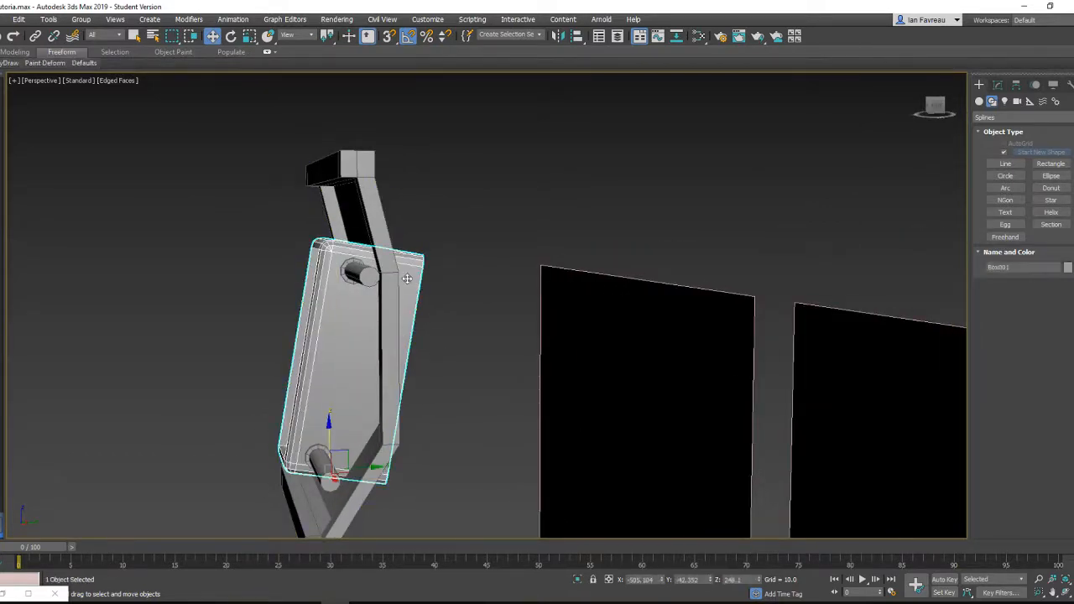
alt+middle_drag(403, 294, 409, 315)
scroll(443, 315, down, 4)
scroll(443, 315, up, 3)
- Select the back panel's open rear border and extend it backward with new faces, to about Y 22
click(434, 307)
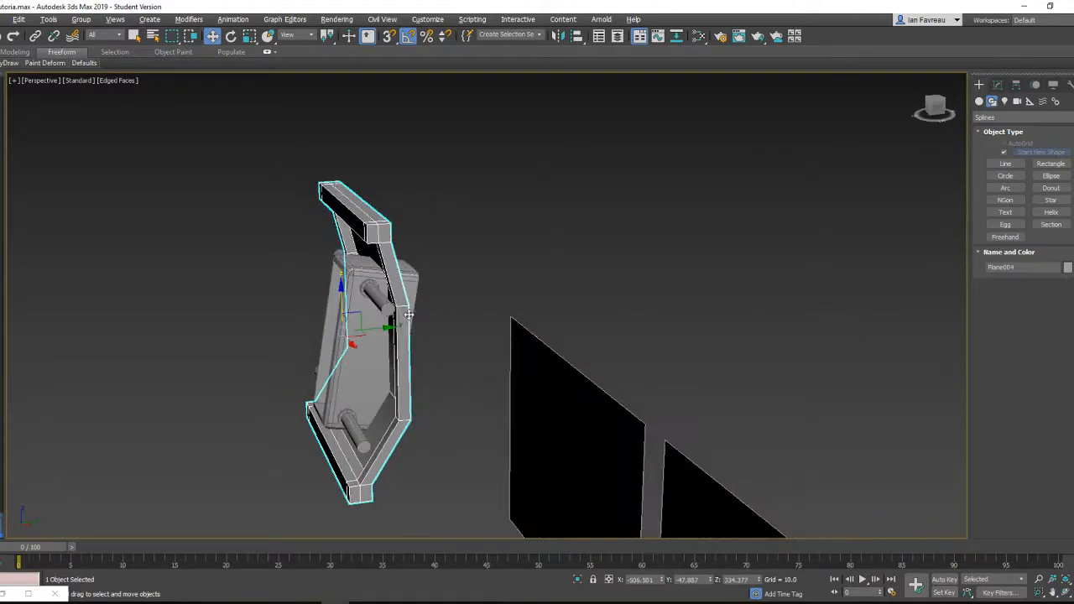
click(997, 85)
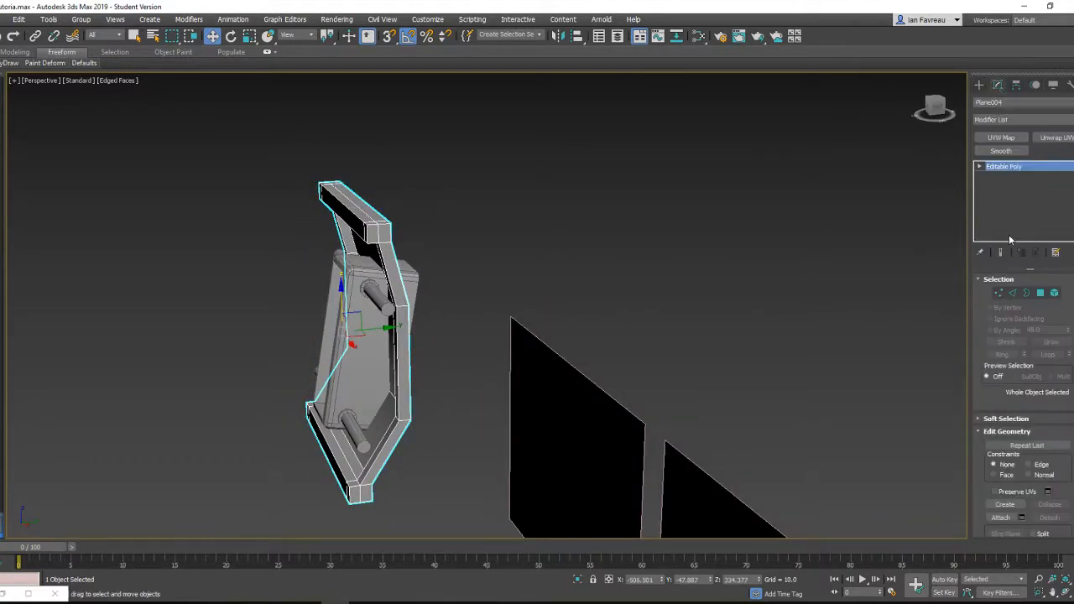
click(1022, 297)
click(368, 363)
alt+middle_drag(446, 319, 432, 300)
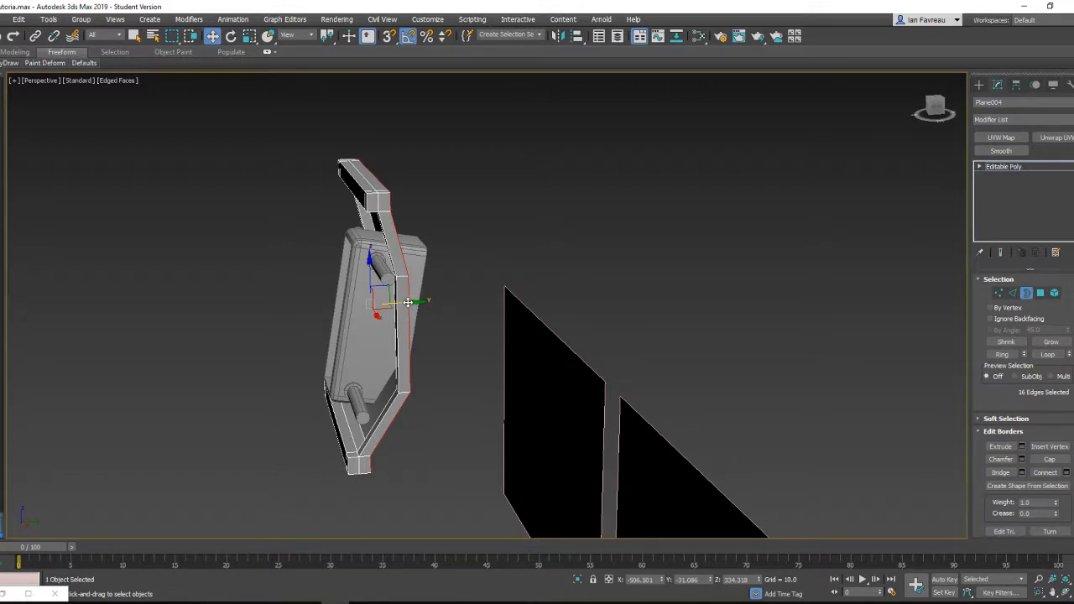
shift+drag(411, 305, 463, 304)
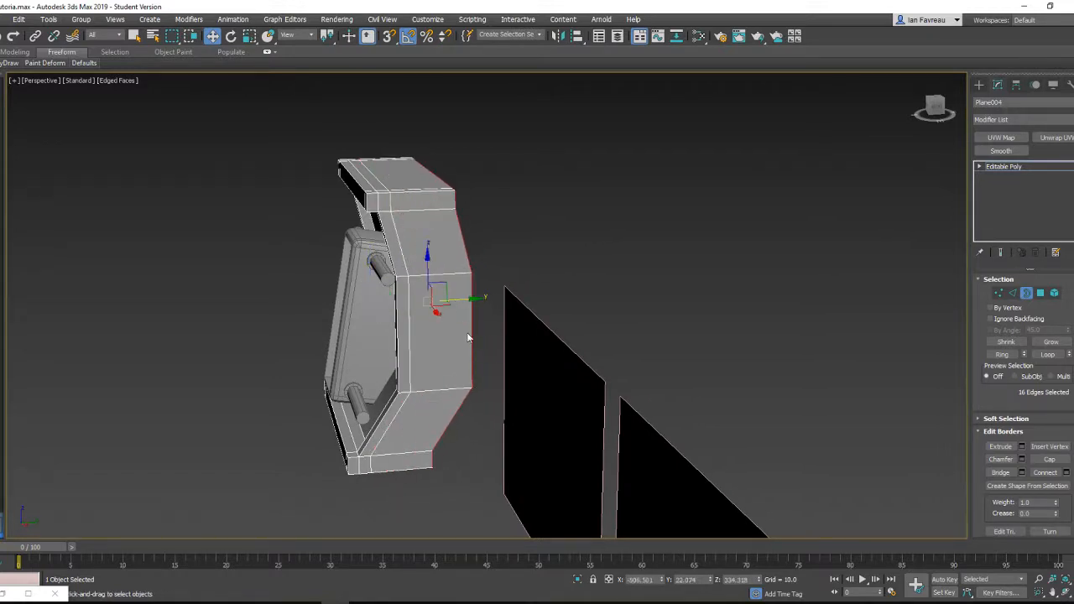
- Scale the extended rear border along Y to flatten it into a straight plane
key(r)
drag(393, 312, 330, 352)
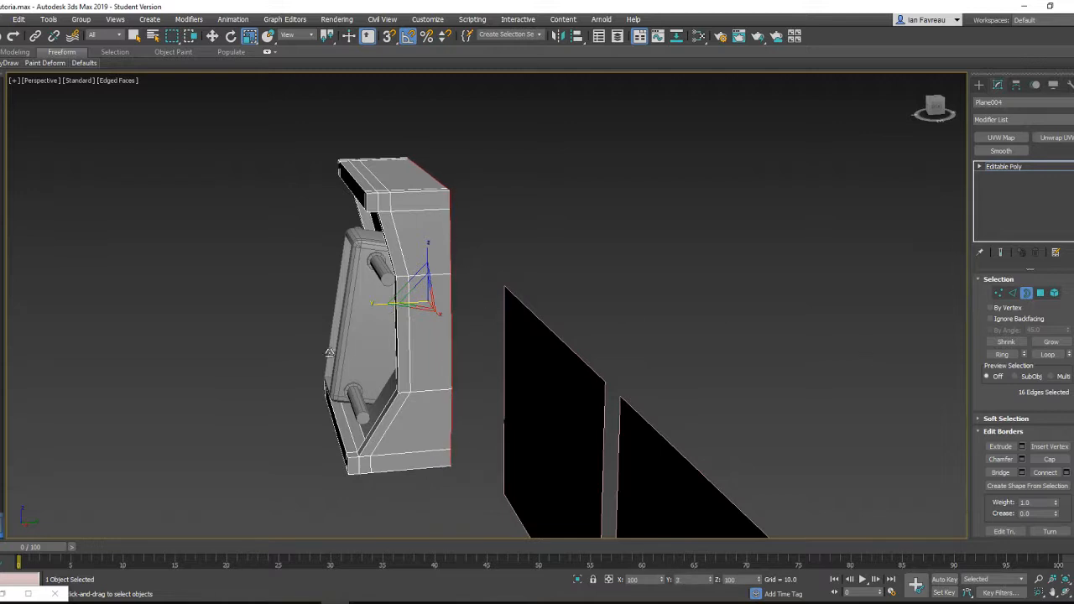
key(w)
- Extend the flattened rear border inward with new faces by scaling it uniformly toward its centre
alt+middle_drag(259, 343, 361, 346)
key(r)
key(alt+p)
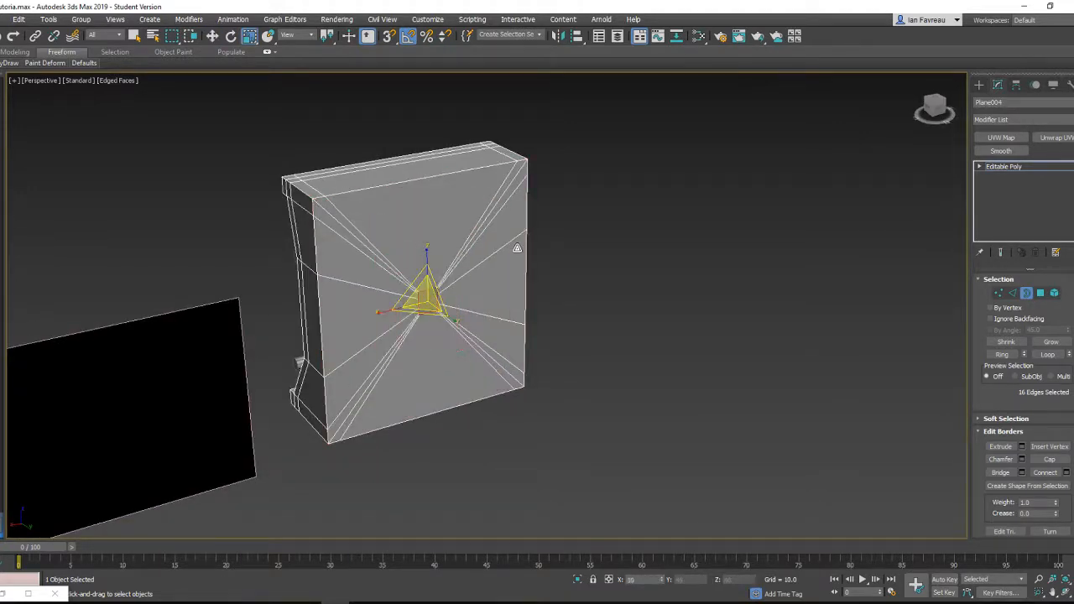
key(F3)
scroll(420, 298, up, 4)
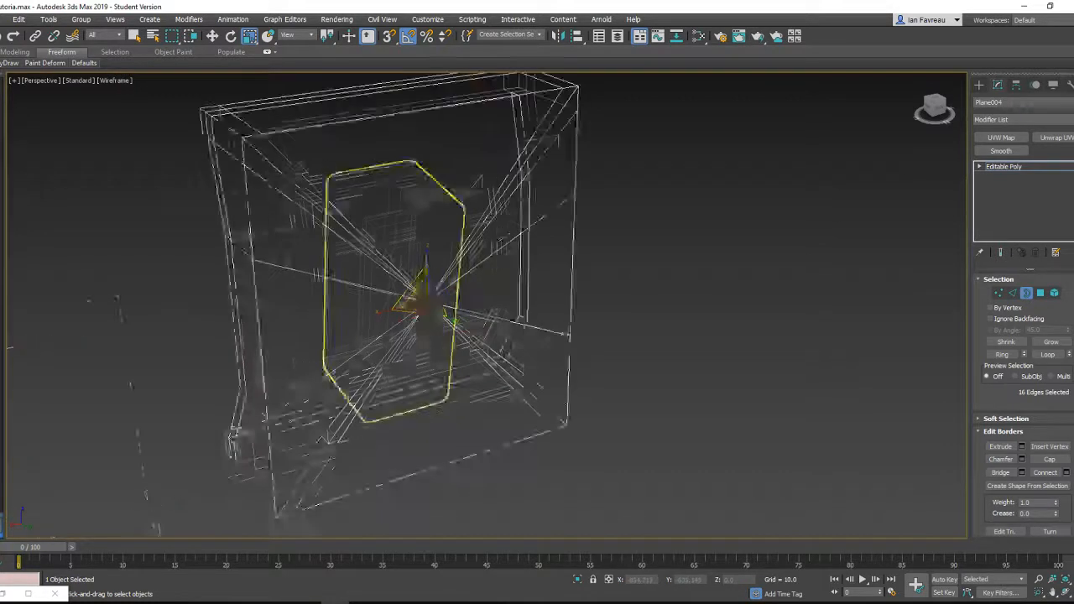
- Weld the vertices at the centre of the rear face with a threshold of about 25.183, and leave vertex editing
key(w)
key(1)
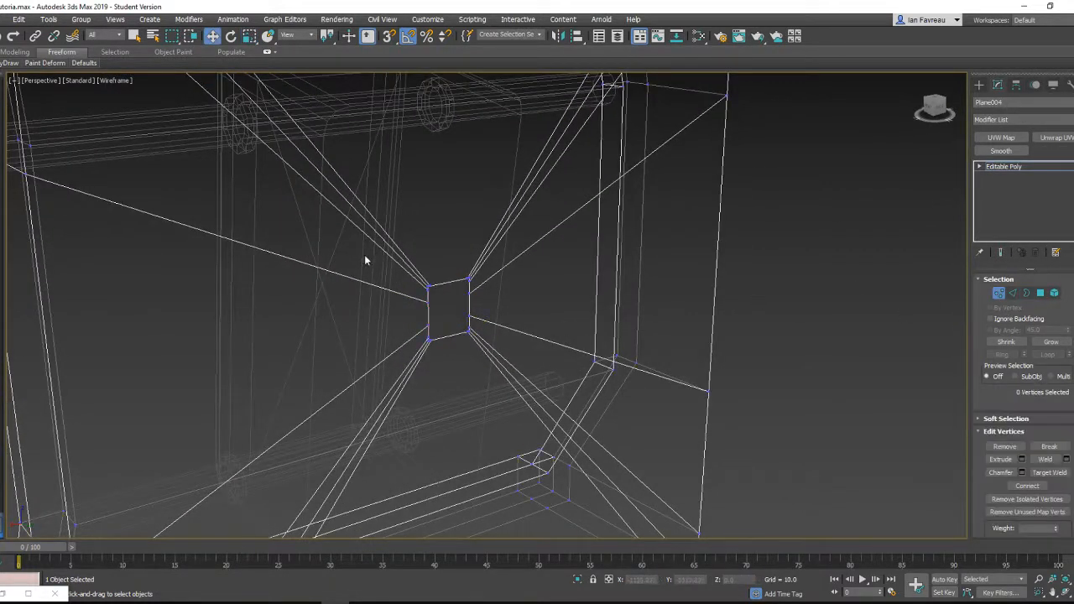
click(1067, 459)
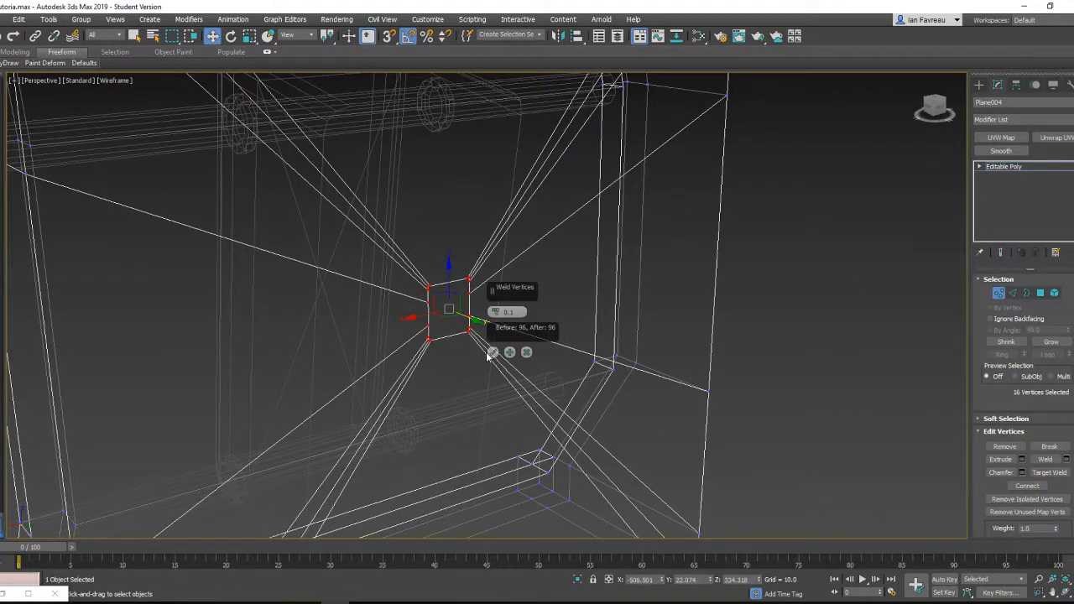
drag(496, 316, 498, 167)
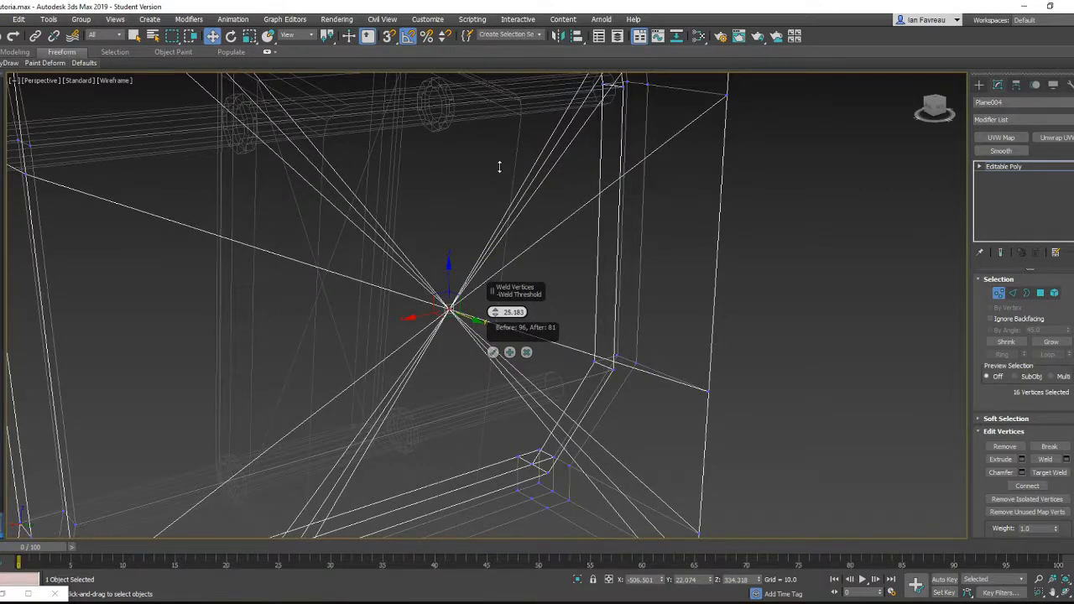
click(494, 353)
key(F3)
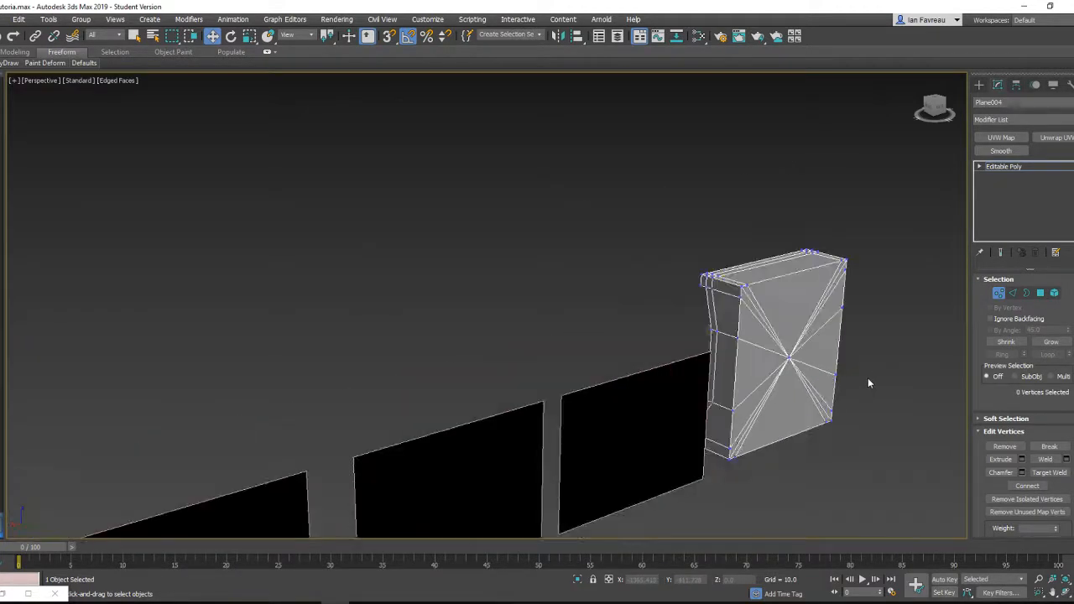
mouse_move(868, 377)
alt+middle_down()
mouse_move(939, 376)
mouse_move(673, 371)
alt+middle_up()
scroll(672, 372, up, 5)
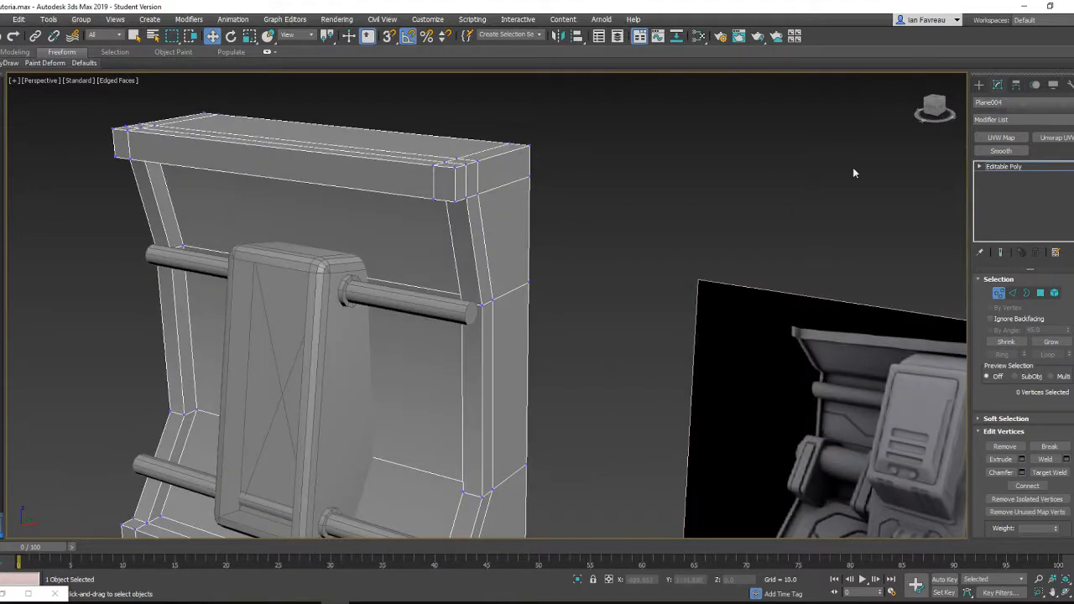
click(978, 84)
- Select the back panel, central box and both pipes, and move them along X past the third reference image
scroll(638, 281, down, 10)
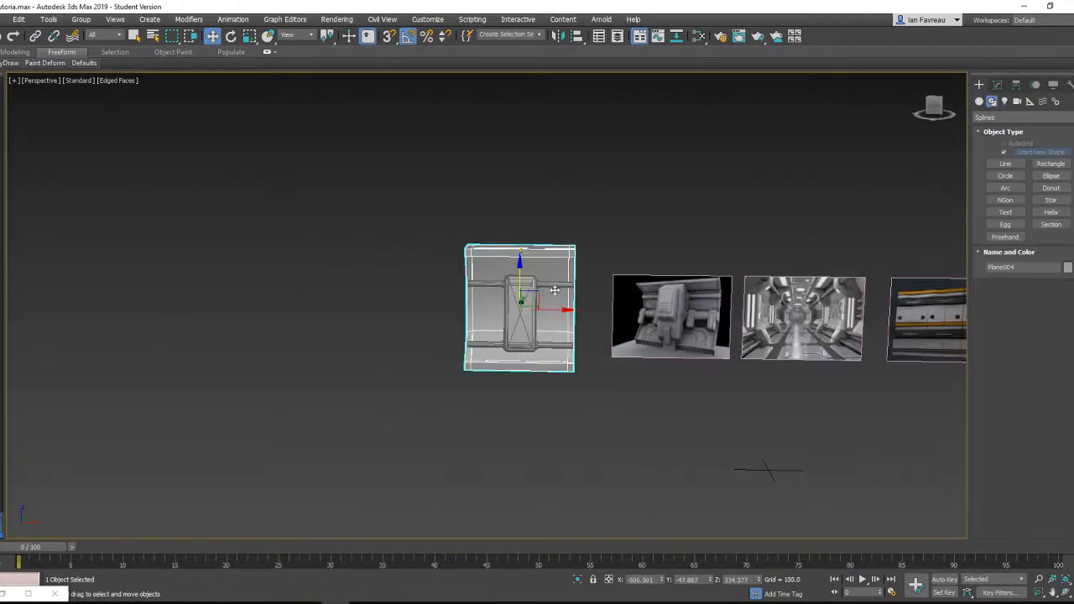
scroll(567, 295, up, 1)
scroll(567, 295, down, 1)
middle_drag(567, 295, 619, 258)
scroll(753, 257, up, 1)
scroll(594, 237, up, 1)
scroll(594, 237, down, 1)
scroll(460, 226, down, 2)
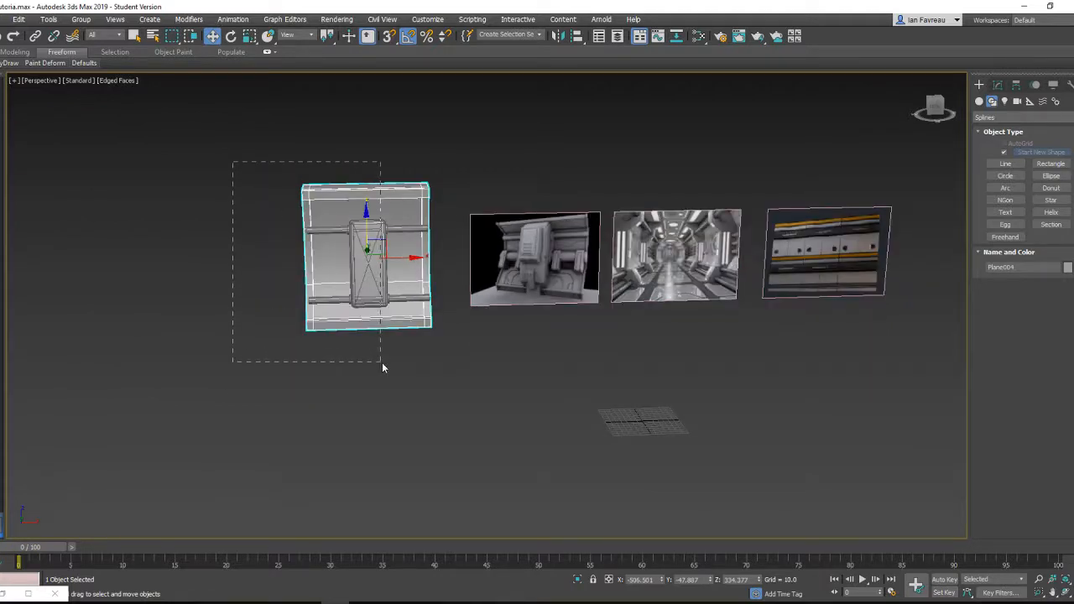
drag(382, 367, 384, 368)
alt+middle_drag(419, 344, 263, 316)
scroll(470, 311, down, 2)
drag(237, 287, 730, 285)
scroll(726, 285, up, 2)
middle_drag(696, 293, 564, 313)
alt+middle_drag(564, 312, 574, 330)
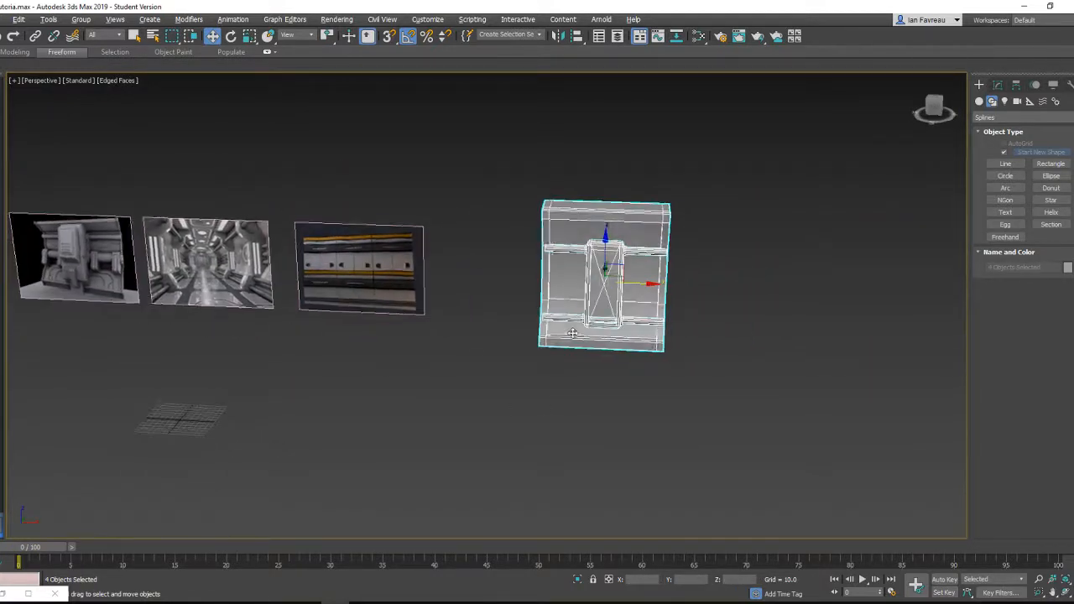
- Select the yellow-striped wall reference image and examine it beside the relocated wall panel
scroll(575, 331, up, 3)
scroll(603, 307, down, 2)
click(279, 242)
drag(279, 242, 286, 242)
scroll(282, 242, up, 2)
scroll(281, 244, down, 2)
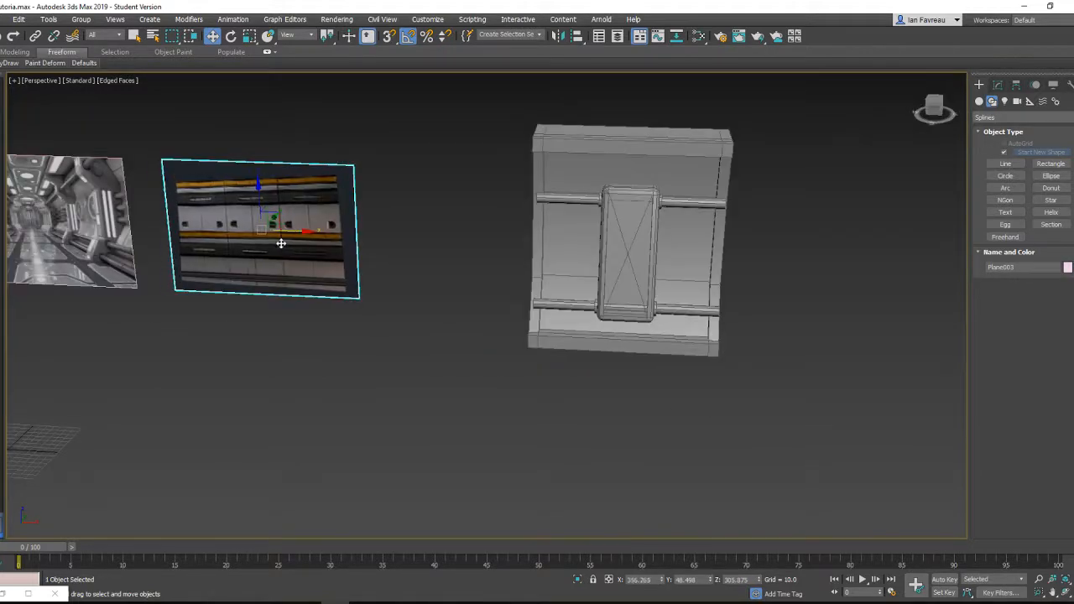
alt+middle_drag(280, 245, 297, 237)
scroll(297, 238, up, 2)
scroll(295, 232, down, 2)
scroll(294, 233, down, 2)
middle_drag(587, 242, 482, 237)
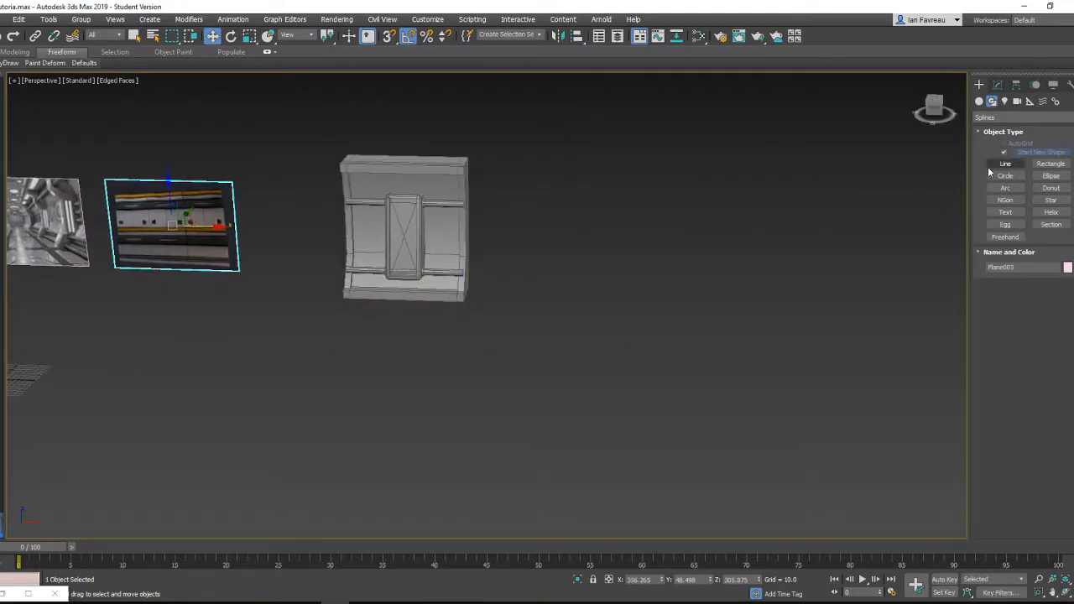
- Draw a plane about 495 long and 372 wide on the ground beyond the wall panel
click(979, 102)
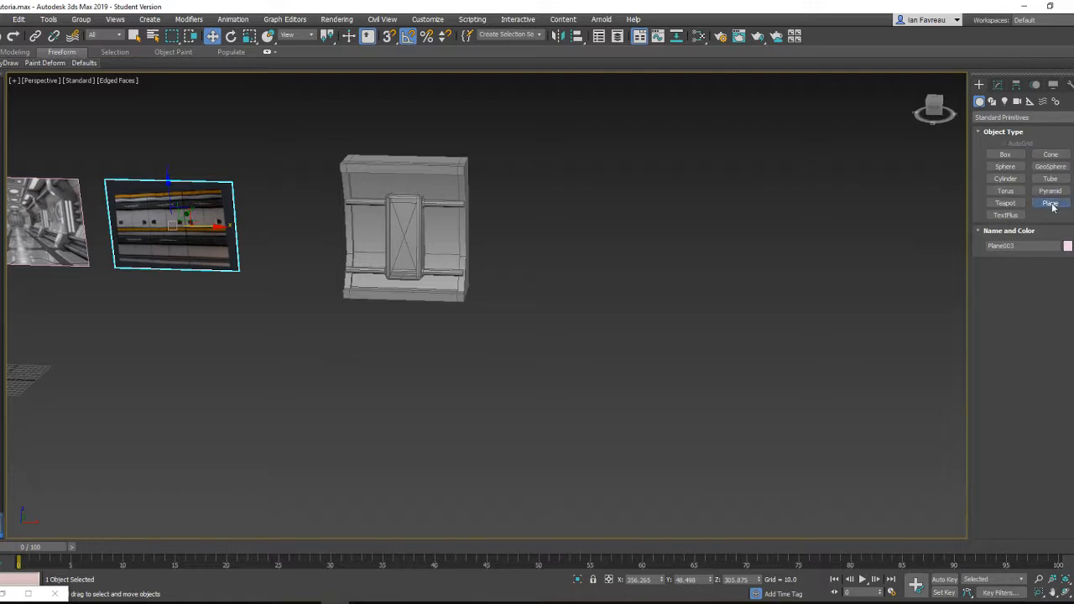
click(1052, 206)
drag(552, 325, 754, 430)
alt+middle_drag(738, 377, 744, 383)
scroll(743, 384, up, 3)
key(w)
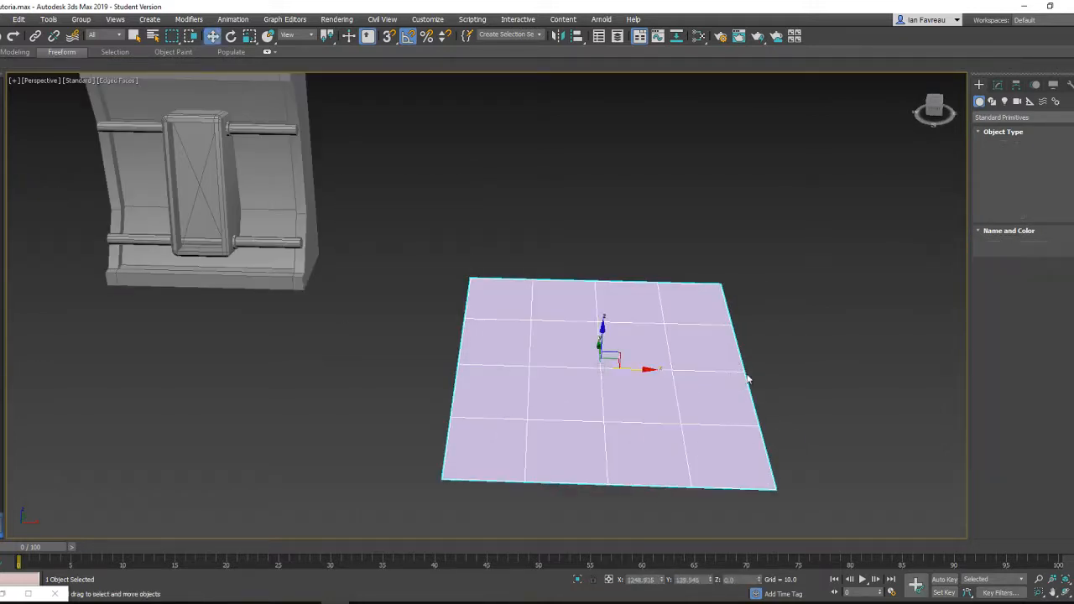
- Convert the new plane to an editable poly
click(997, 85)
right_click(593, 326)
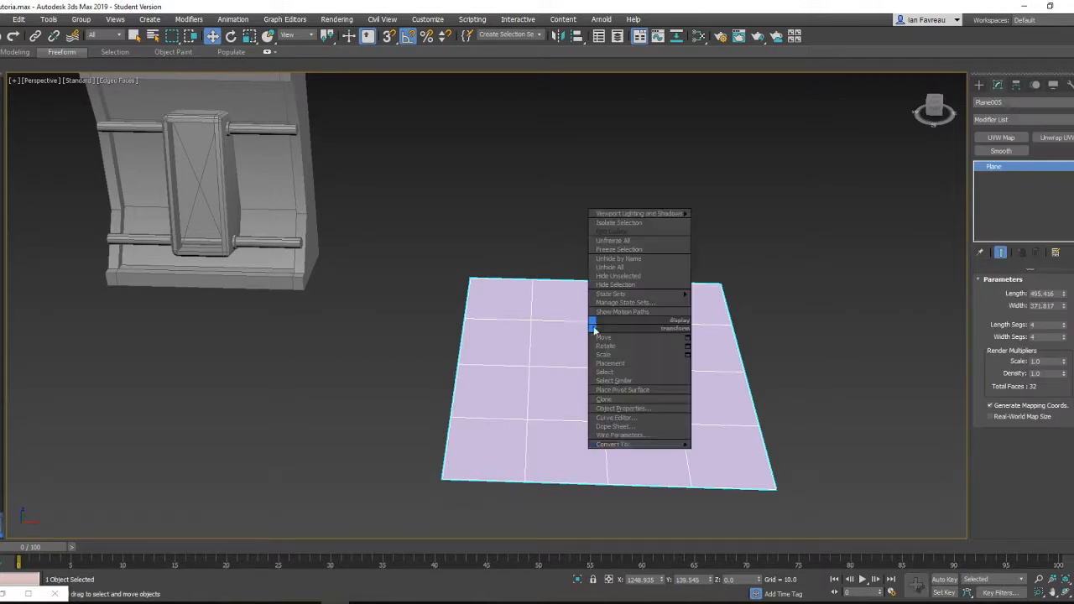
mouse_move(651, 444)
click(747, 454)
- Remove all inner edges of the plane so one face remains, and set its object colour to grey
alt+middle_drag(749, 406, 755, 444)
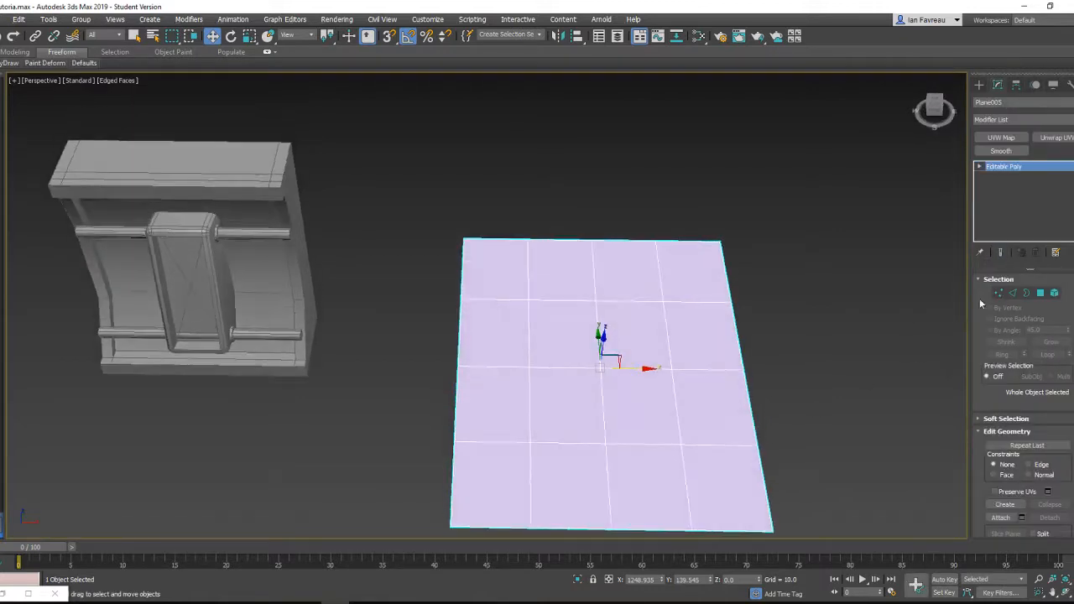
click(1013, 292)
middle_drag(649, 317, 594, 283)
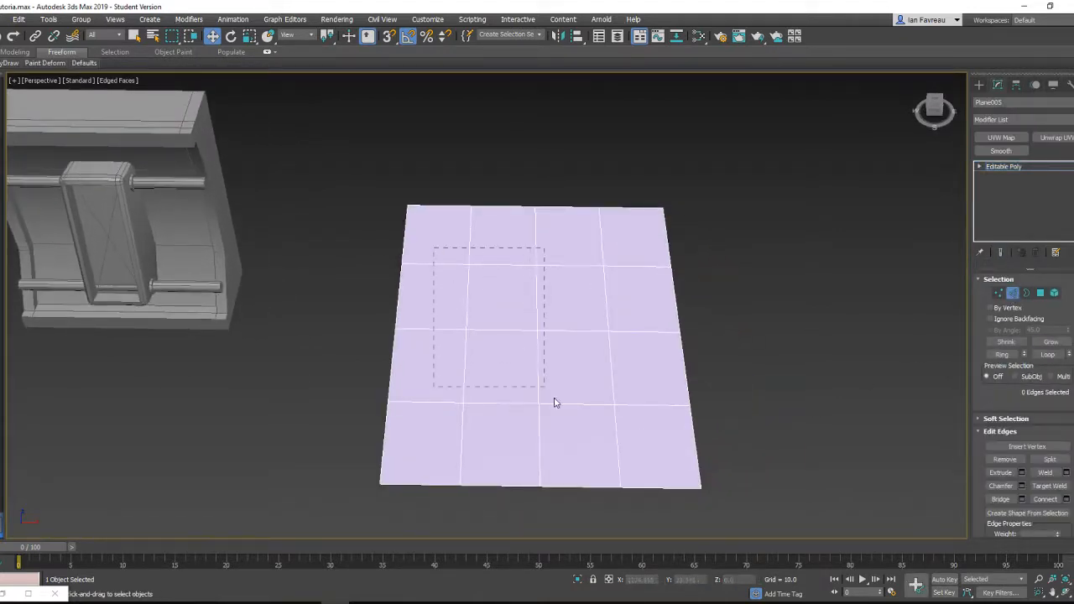
drag(633, 430, 618, 427)
key(BackSpace)
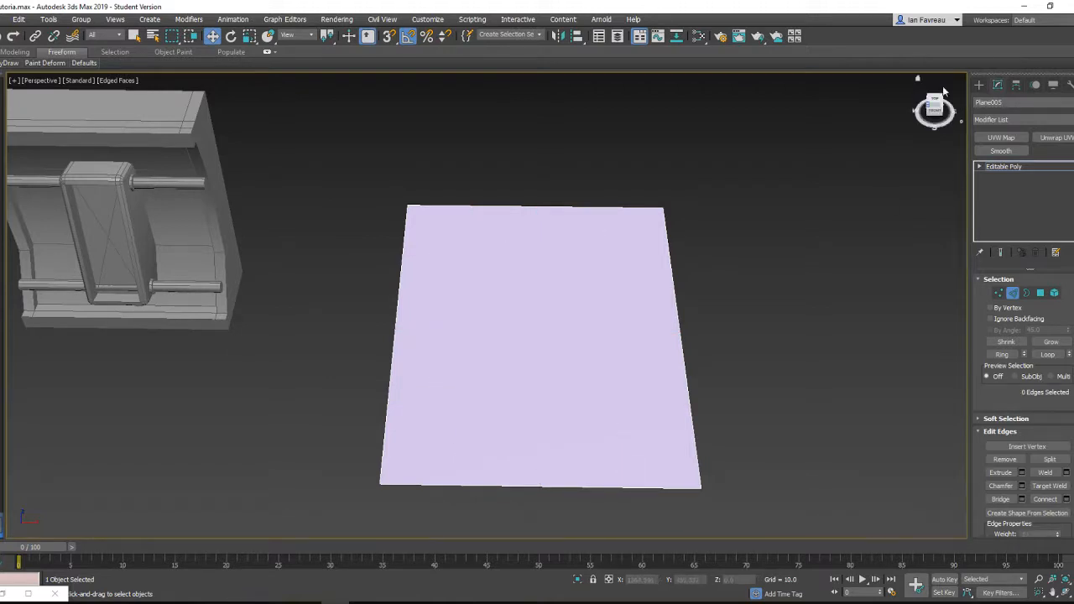
click(1062, 109)
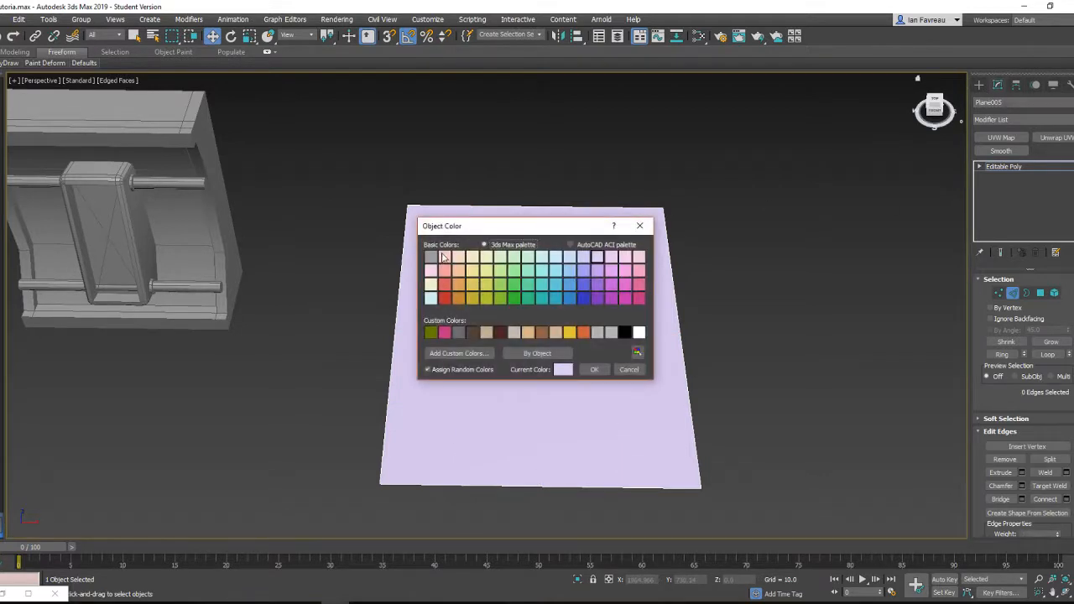
- Leave edge editing and rotate the plane upright so it faces the same way as the wall panel
key(e)
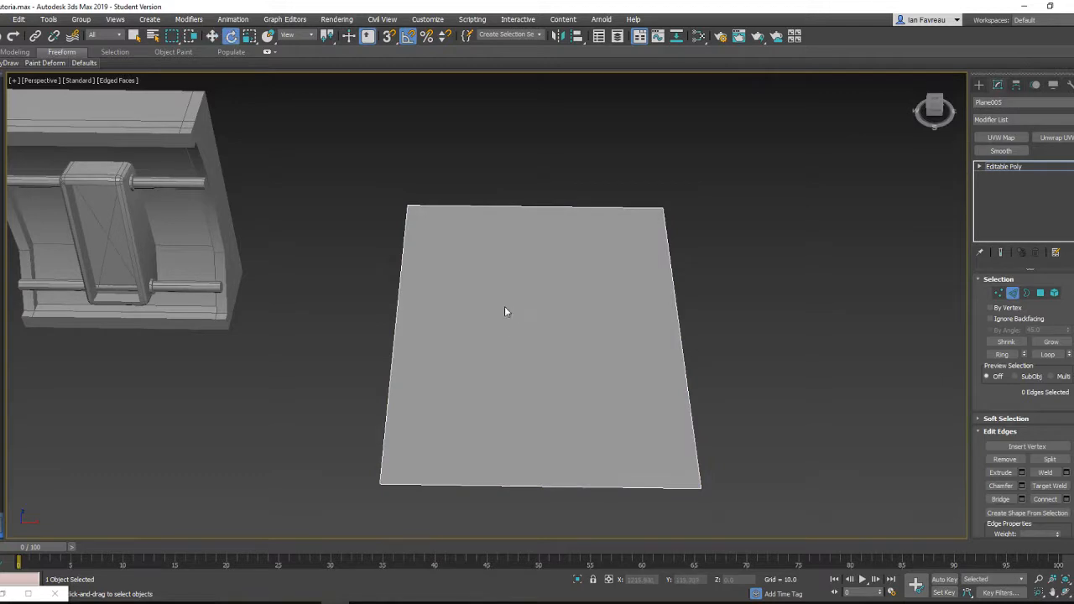
scroll(504, 306, down, 4)
click(978, 86)
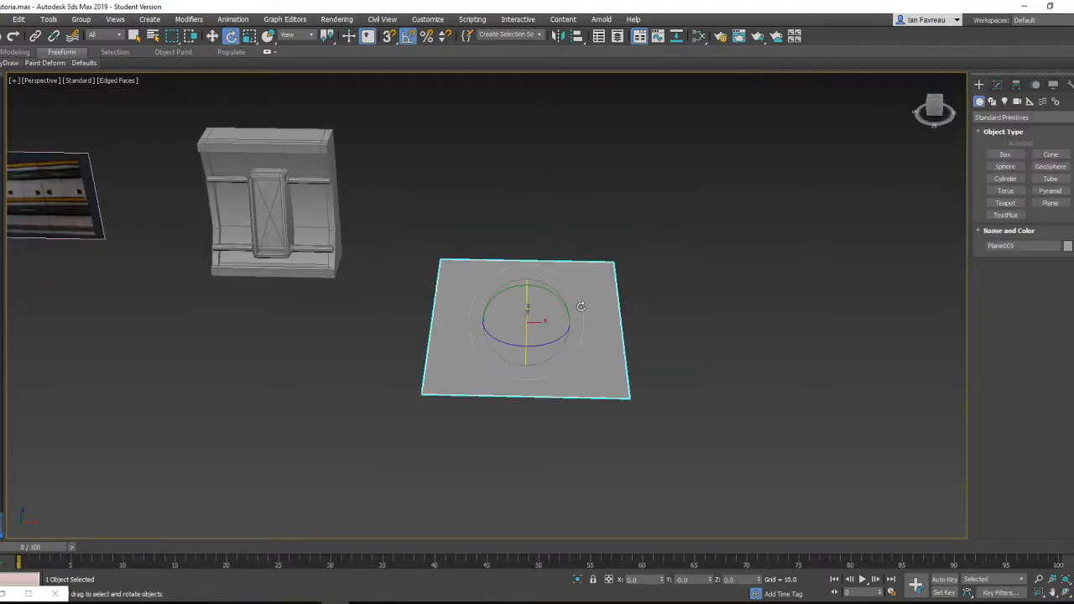
scroll(518, 326, up, 3)
drag(521, 325, 532, 361)
- Move the upright plane up to about Z 339 and along X to about 1014, against the wall panel's side
key(w)
alt+middle_drag(498, 283, 528, 306)
scroll(532, 273, down, 2)
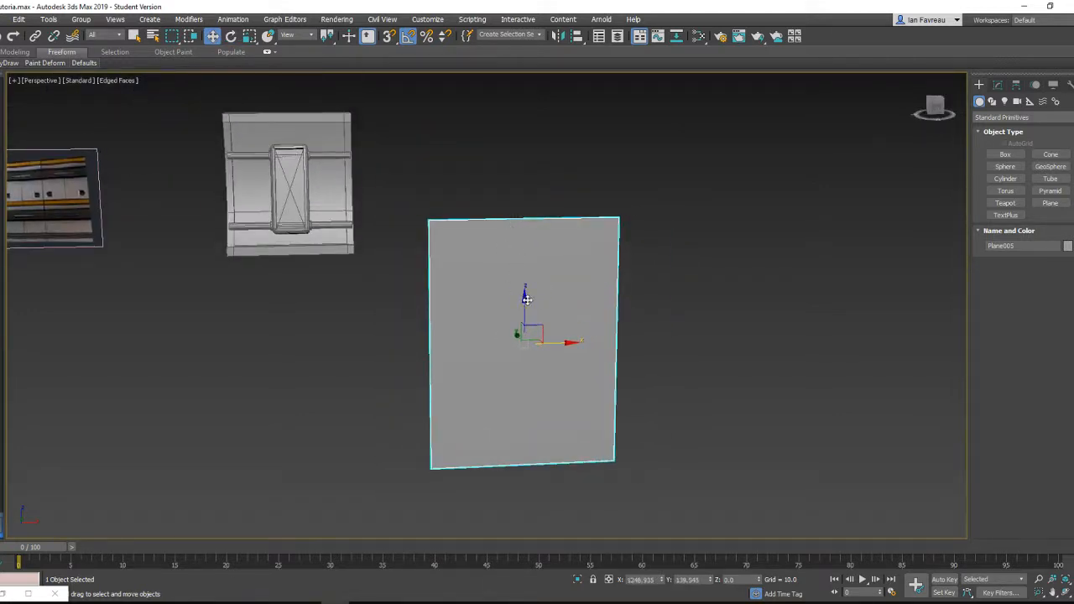
drag(527, 298, 511, 214)
key(r)
middle_drag(510, 213, 567, 305)
scroll(576, 295, up, 3)
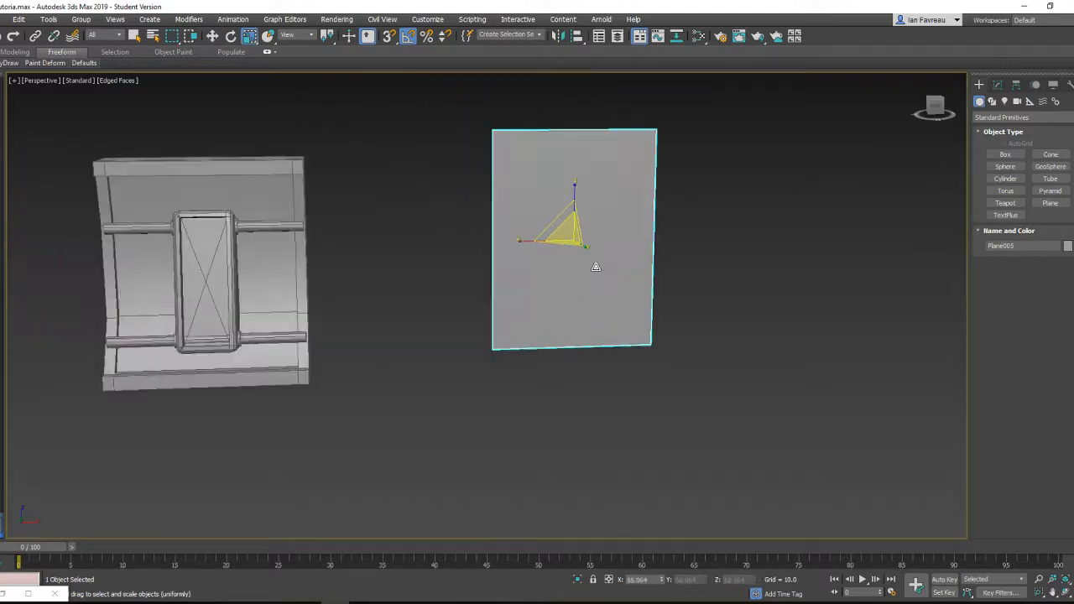
key(w)
drag(606, 243, 414, 251)
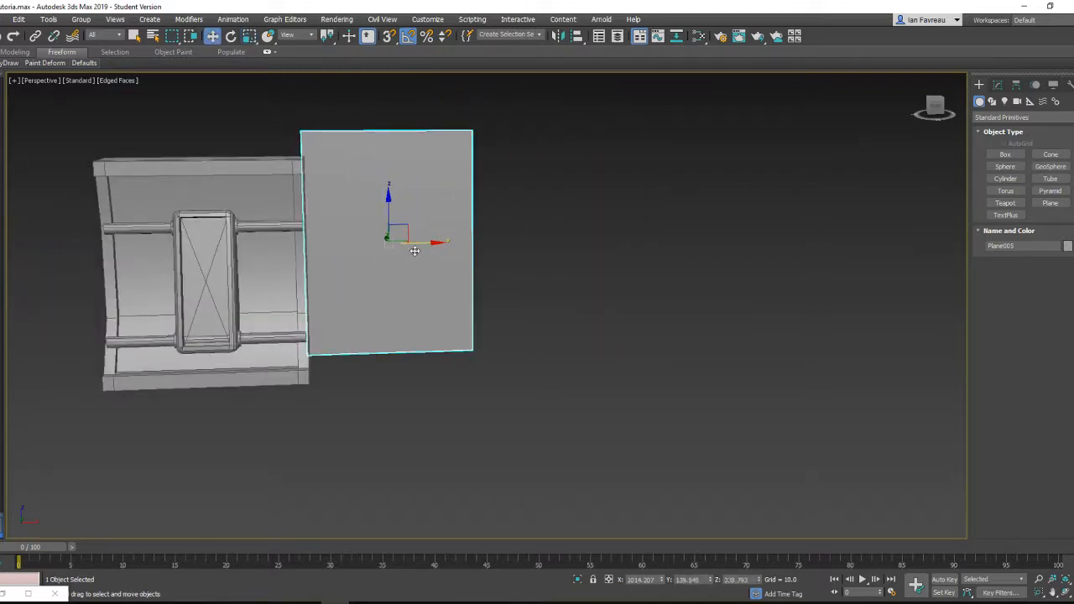
- In the front view, scale the plane down vertically to roughly the wall panel's height
key(f)
scroll(632, 336, down, 3)
middle_drag(923, 335, 595, 281)
middle_drag(932, 236, 526, 183)
scroll(526, 183, up, 3)
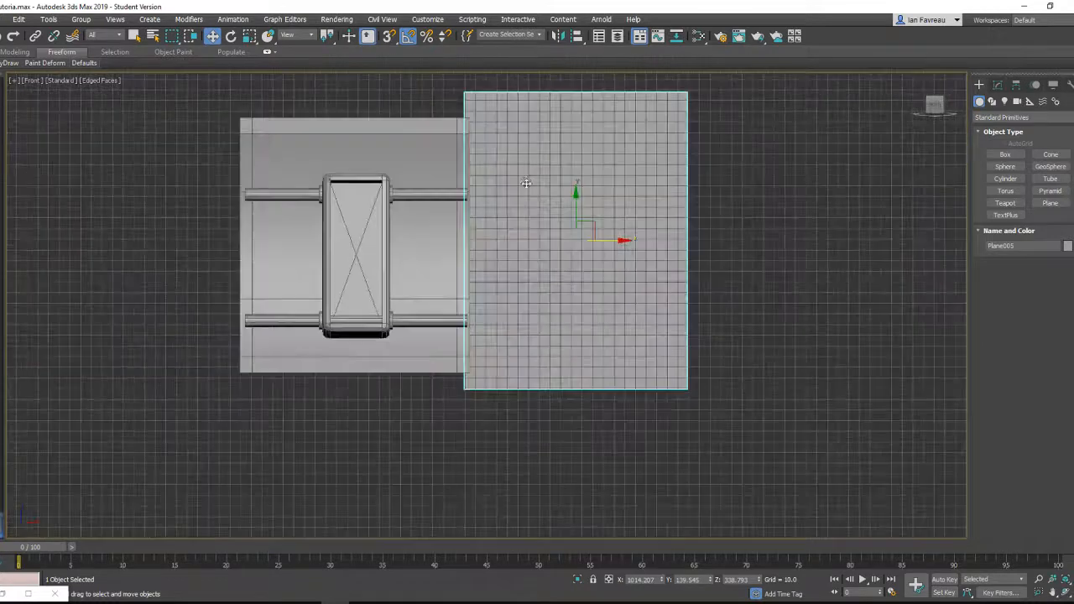
scroll(526, 183, up, 2)
key(r)
drag(598, 216, 597, 226)
- Fine-tune the plane's height and vertical position to about Z 334, matching the wall panel's upper and lower edges
key(w)
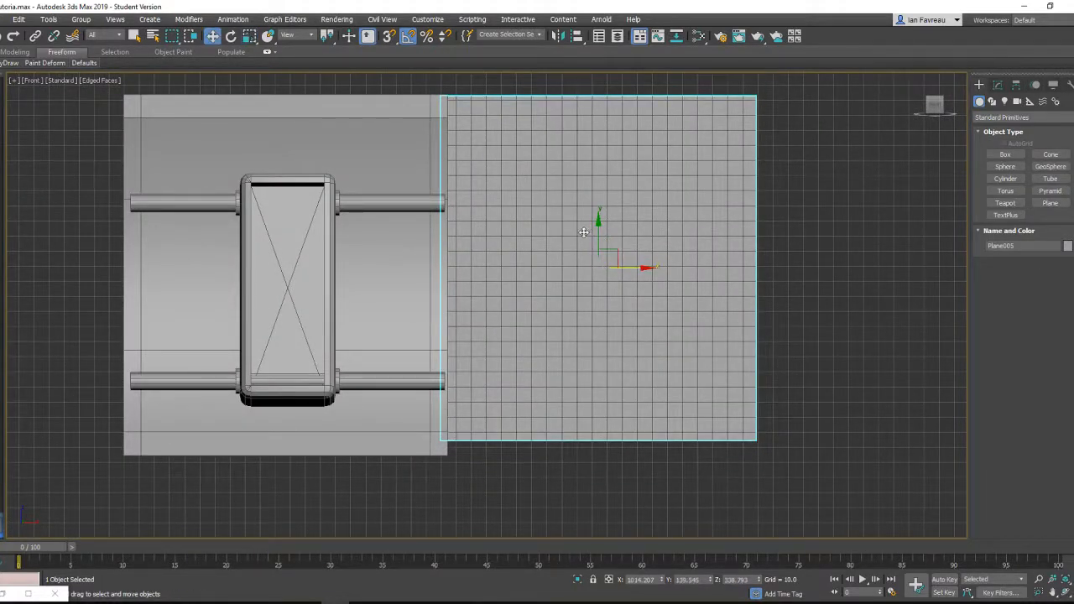
middle_drag(593, 233, 532, 240)
drag(536, 231, 536, 233)
key(r)
key(w)
key(r)
key(w)
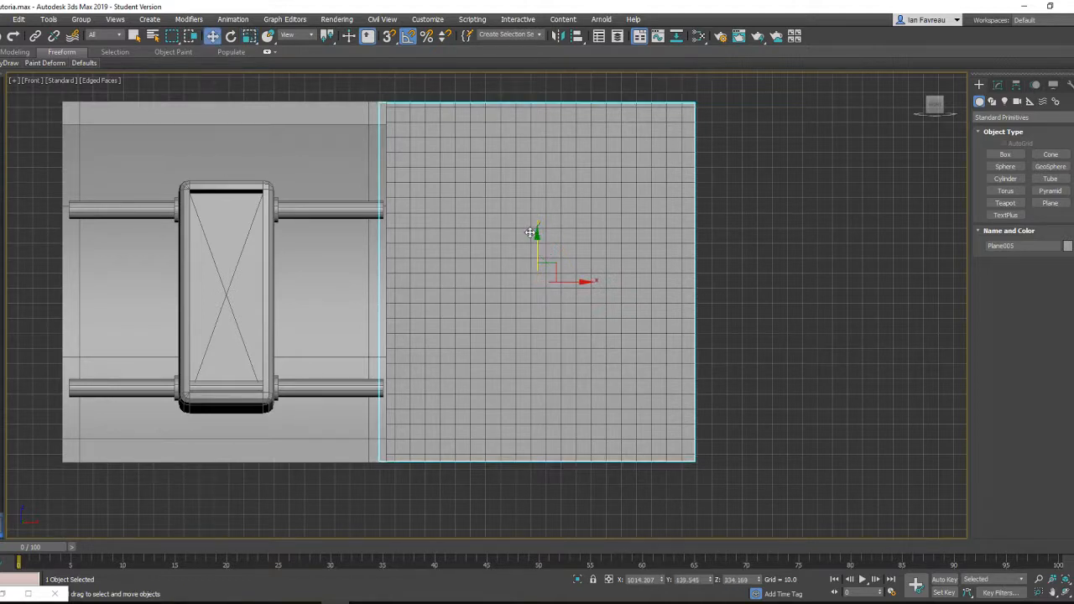
- In the perspective view, move the plane along Y to about -7, within the wall panel's depth
key(p)
alt+middle_drag(529, 233, 422, 252)
drag(428, 236, 344, 261)
scroll(338, 255, up, 3)
alt+middle_drag(338, 254, 780, 218)
- Thicken the plane with a Shell modifier, setting its inner amount to about 13.88
click(998, 85)
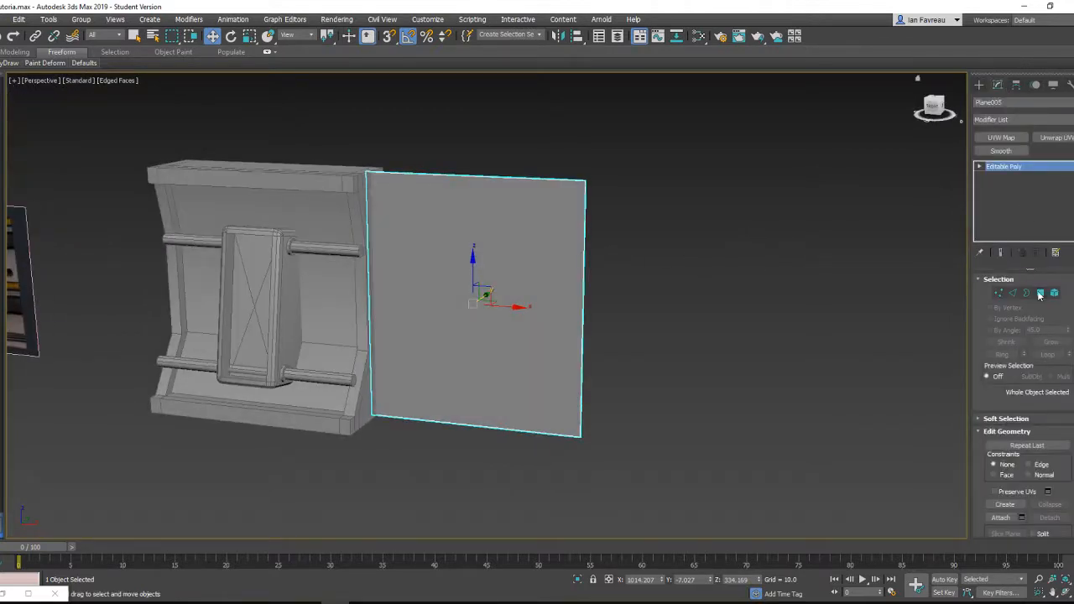
alt+middle_drag(738, 267, 693, 260)
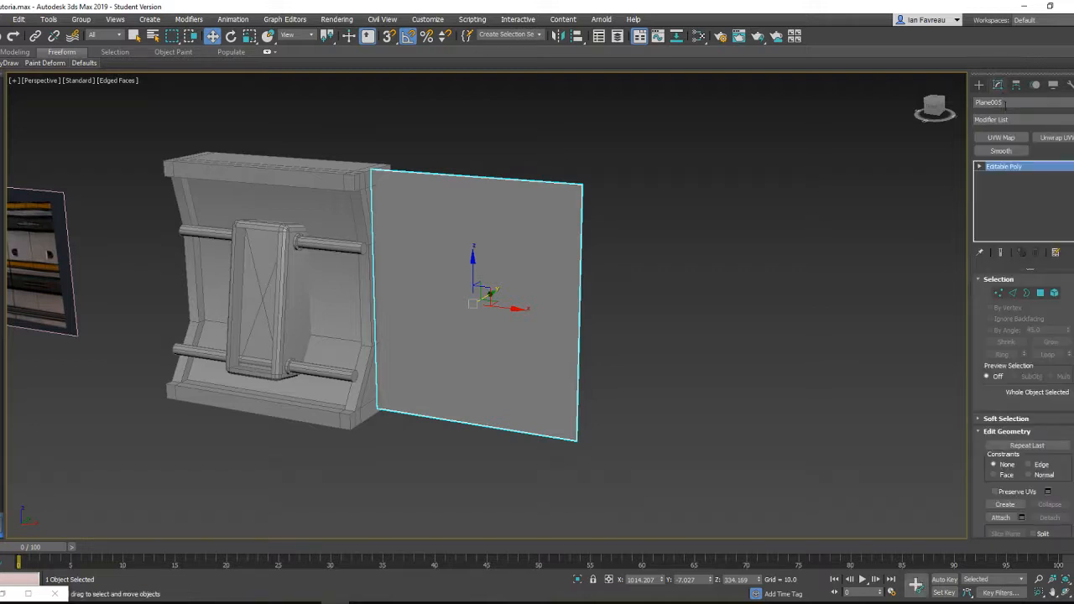
click(1005, 119)
text(sh)
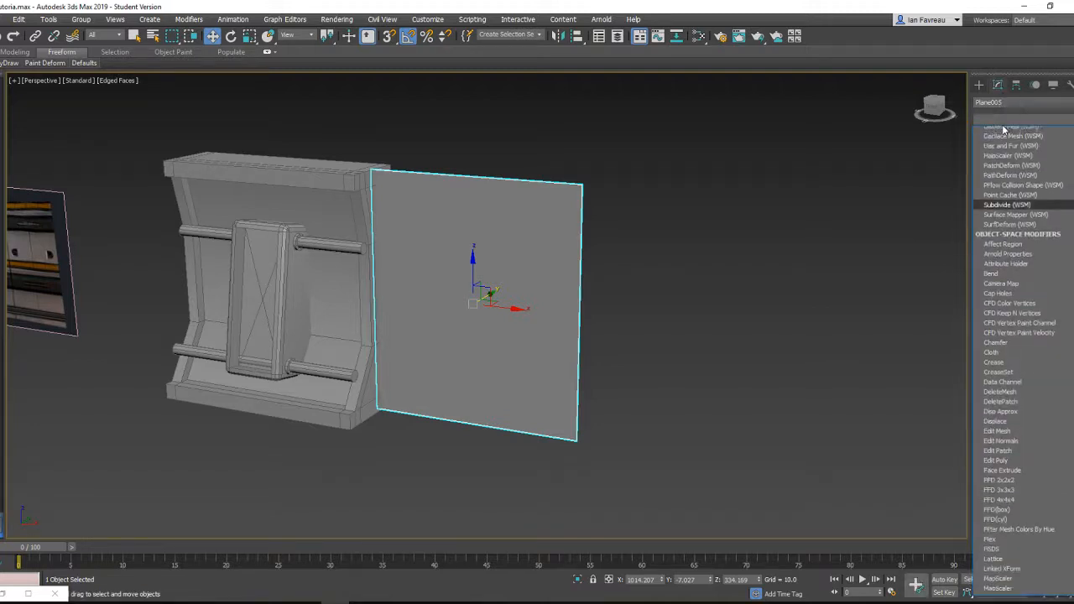
key(Return)
alt+middle_drag(521, 251, 966, 303)
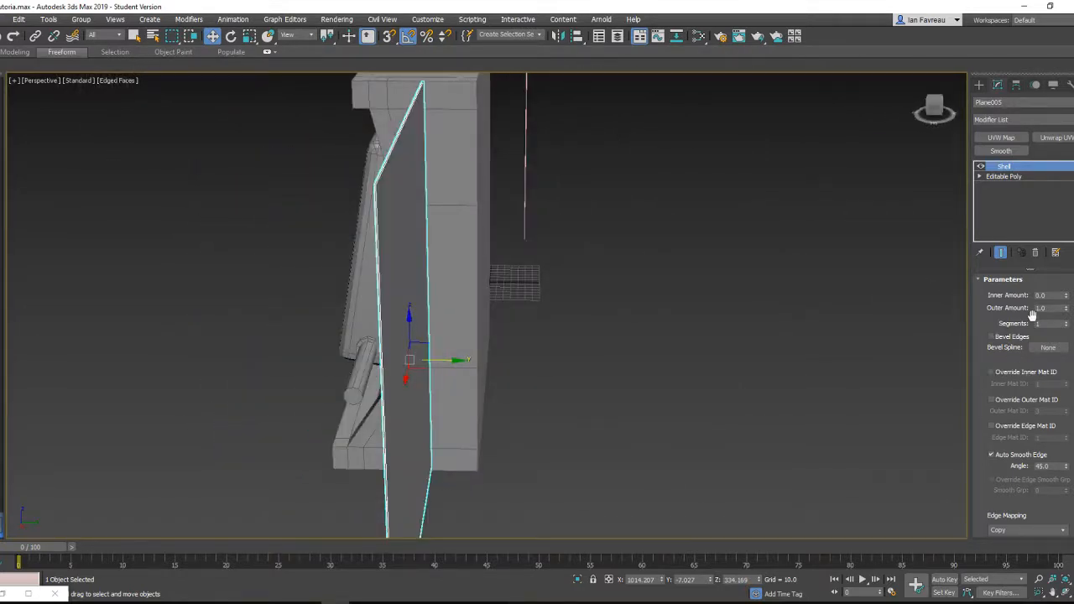
drag(1067, 292, 1009, 118)
scroll(620, 183, down, 3)
alt+middle_drag(620, 183, 517, 254)
right_click(517, 253)
mouse_move(580, 367)
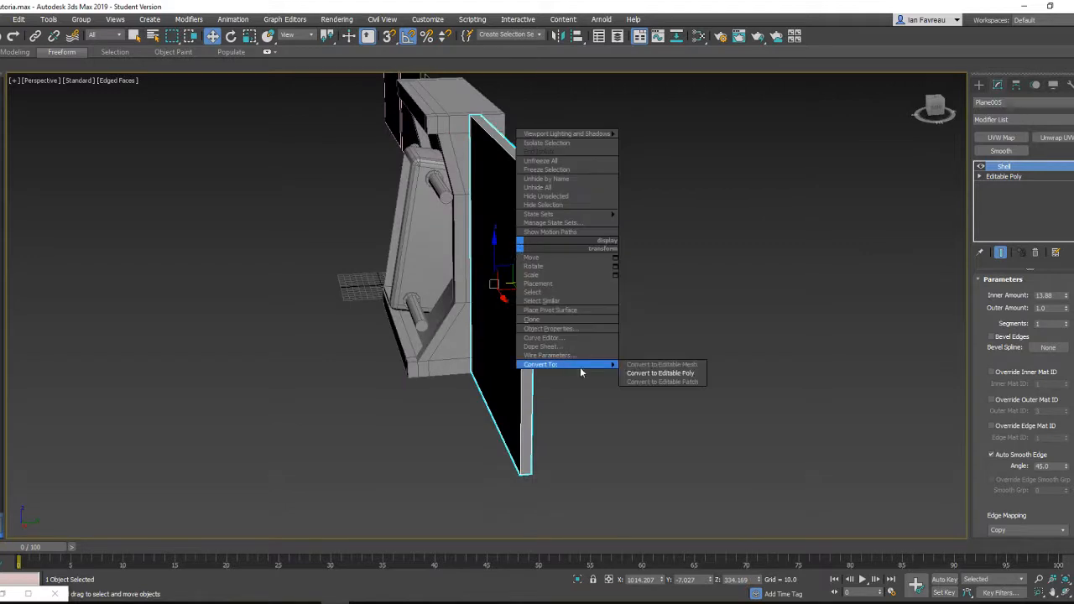
click(658, 367)
key(ctrl+z)
- Convert the thickened plane to an editable poly
right_click(519, 223)
mouse_move(579, 342)
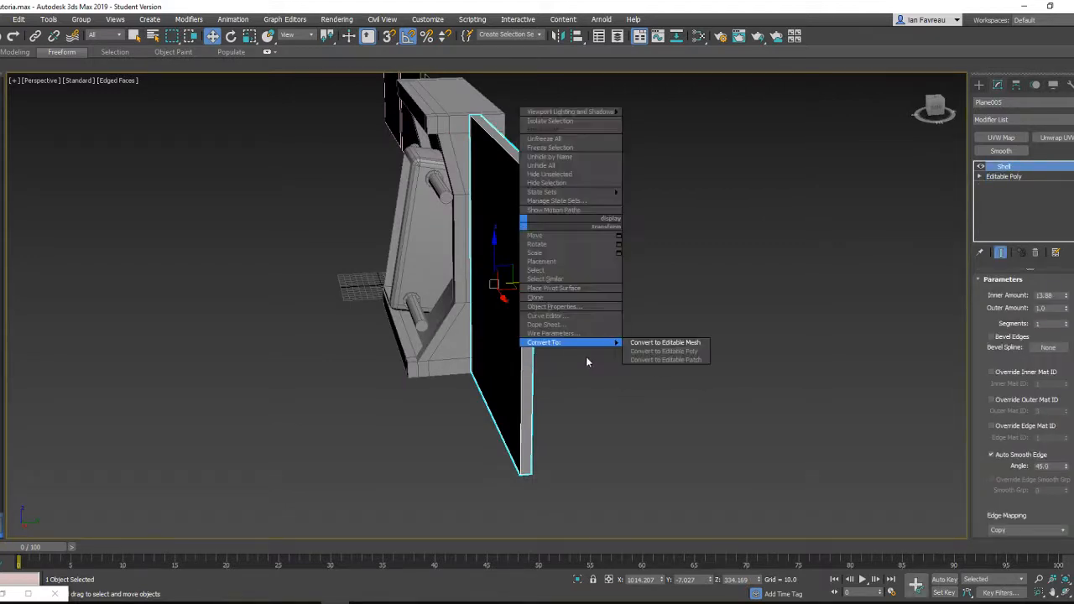
click(671, 352)
alt+middle_drag(583, 271, 647, 230)
scroll(647, 230, down, 2)
scroll(514, 245, up, 2)
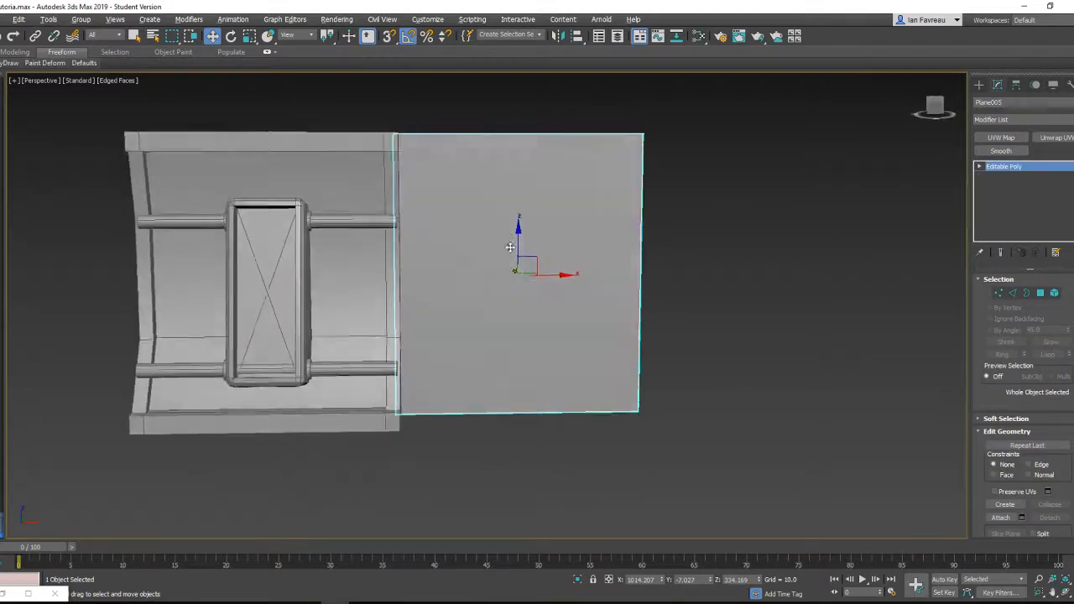
alt+middle_drag(509, 247, 508, 257)
scroll(638, 197, down, 2)
middle_drag(508, 256, 484, 226)
- In the front view, draw an L-shaped line beside the flat panel, running down, curving at the corner and continuing horizontally
click(980, 85)
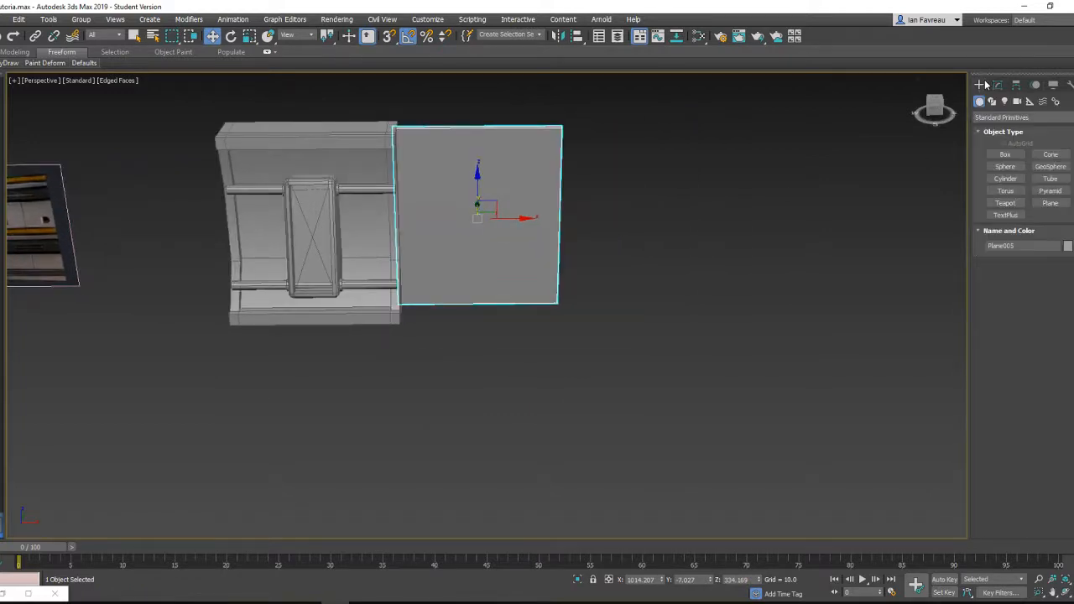
key(f)
click(991, 101)
middle_drag(948, 186, 812, 208)
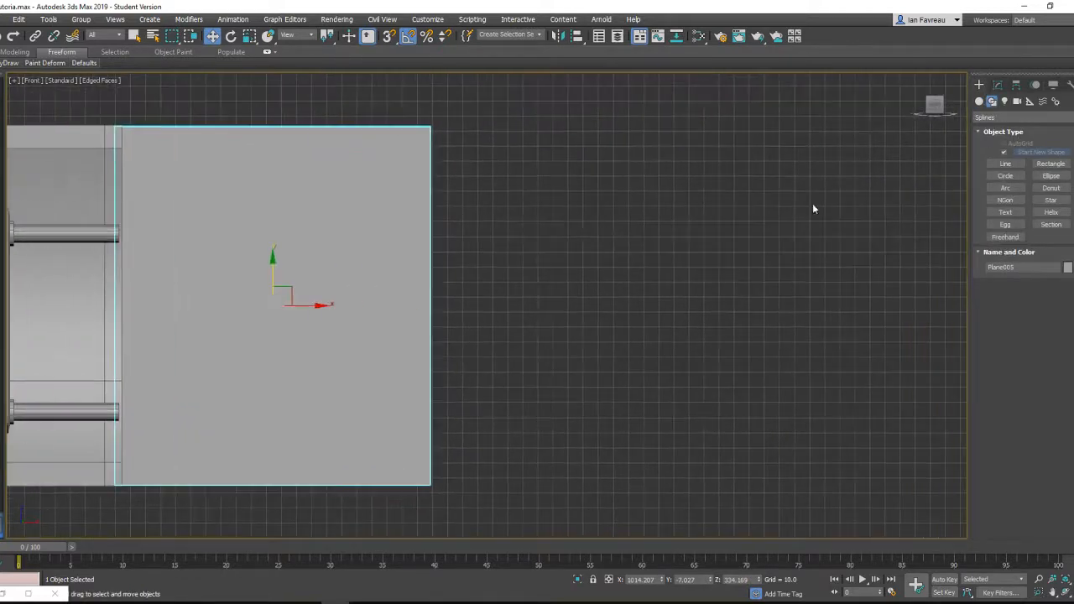
click(1005, 164)
scroll(664, 227, up, 2)
click(470, 229)
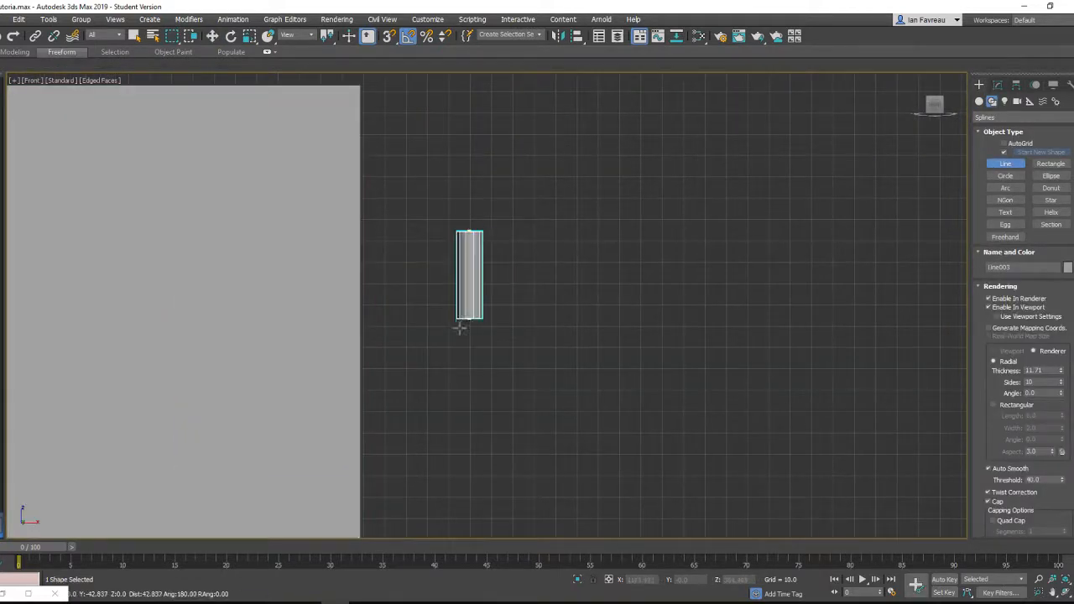
click(469, 342)
drag(513, 380, 551, 382)
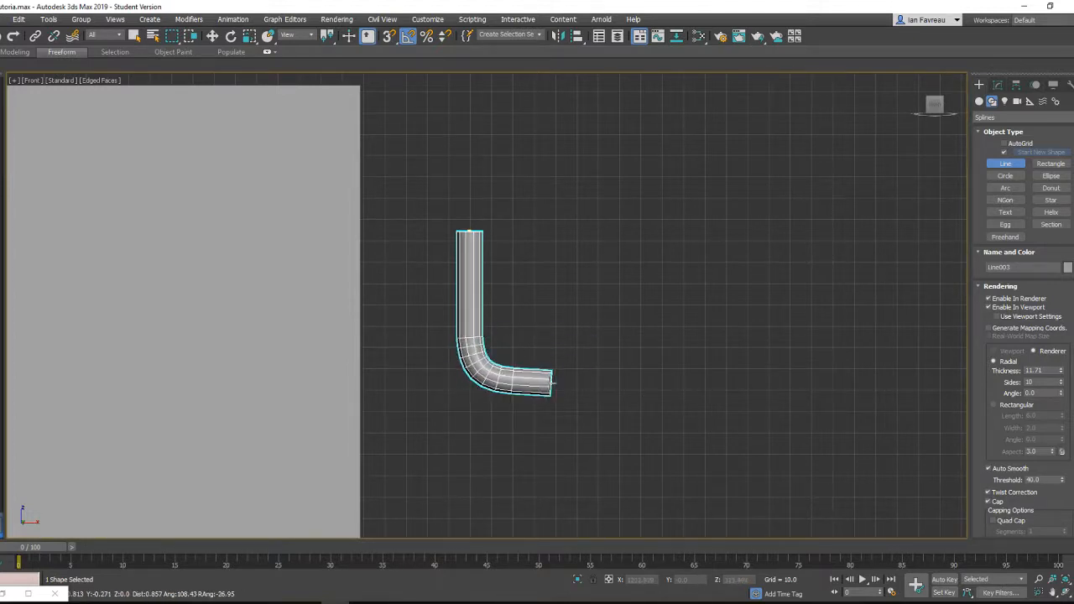
click(726, 381)
right_click(723, 342)
scroll(724, 319, down, 2)
right_click(716, 297)
- Raise the bent pipe to about Z 423, near the flat panel's upper edge
middle_drag(701, 293, 625, 303)
scroll(625, 303, down, 1)
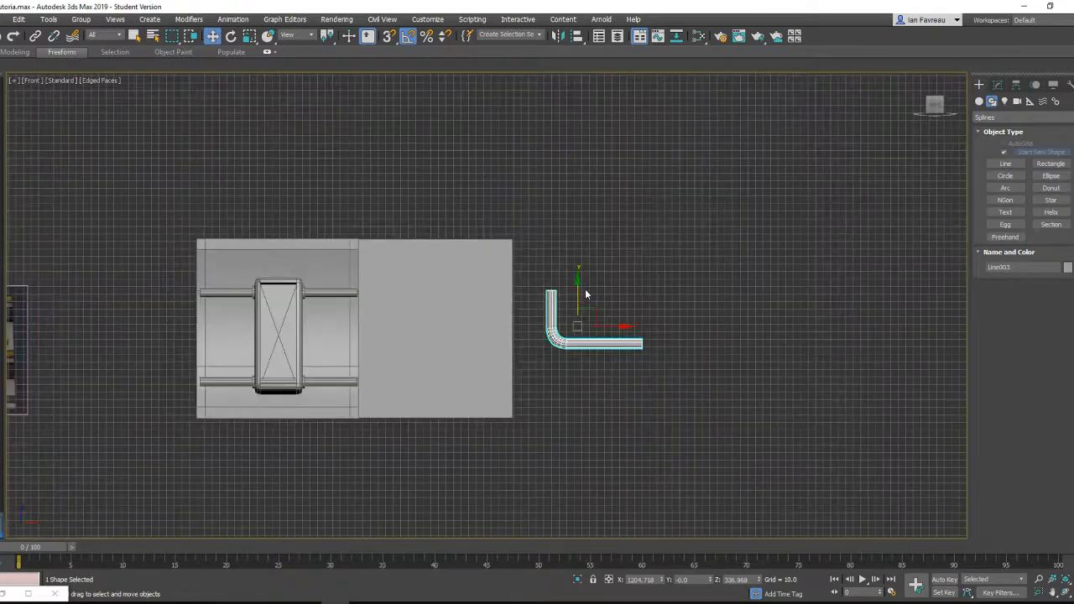
scroll(578, 283, up, 4)
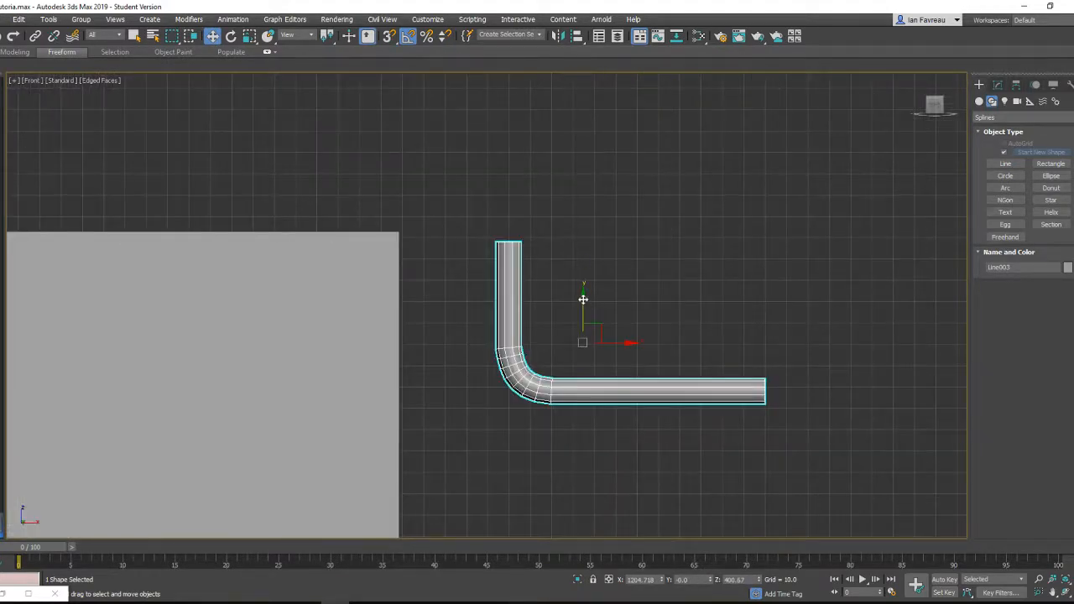
scroll(583, 299, down, 2)
middle_drag(582, 259, 519, 218)
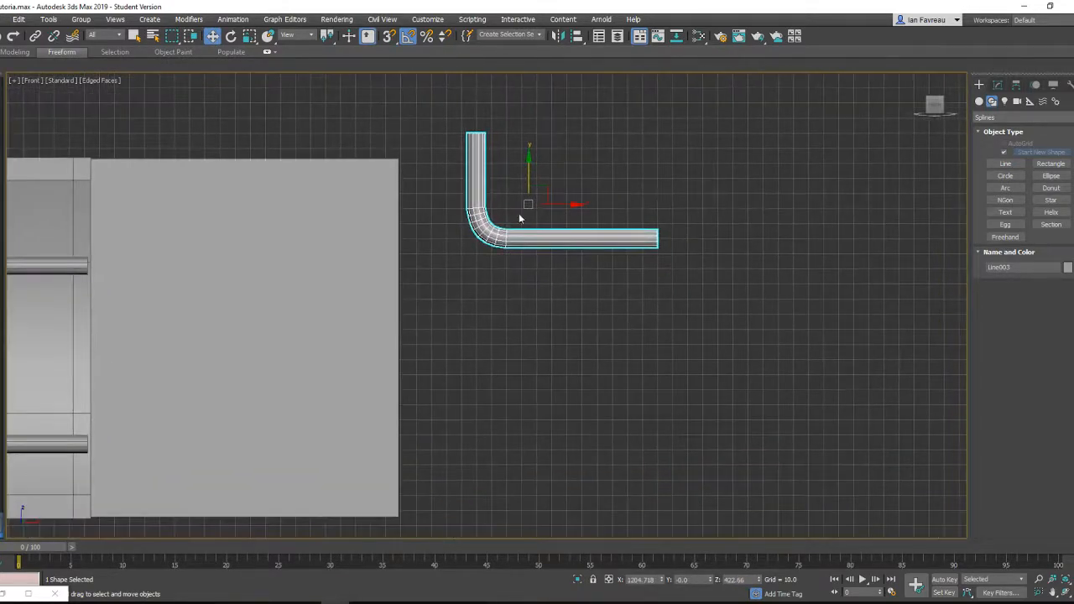
- Convert the bent pipe to an editable poly and return to the perspective view
right_click(614, 247)
mouse_move(650, 353)
click(764, 376)
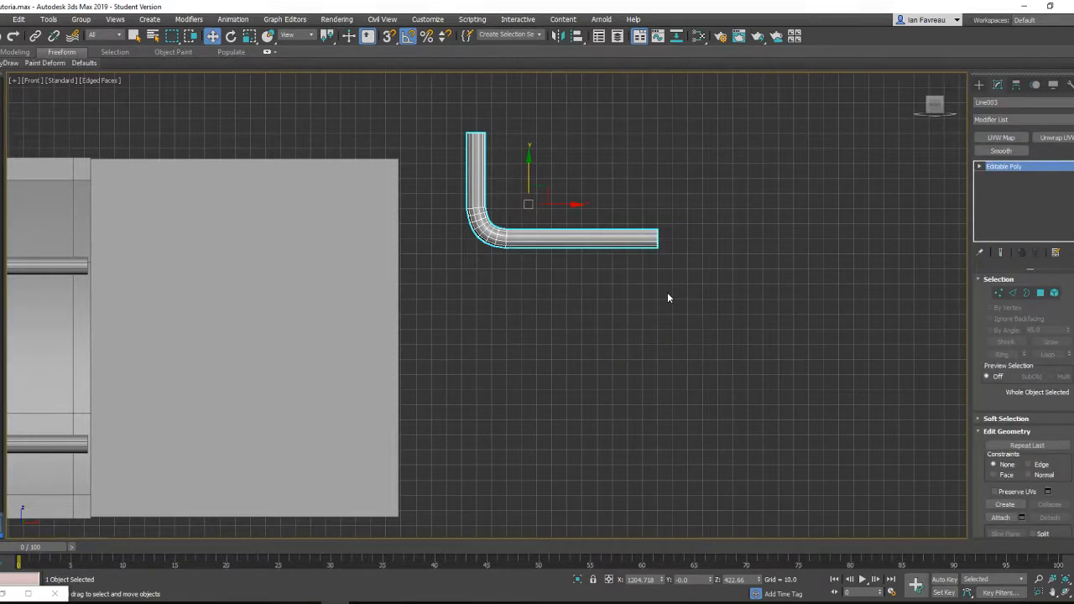
key(p)
alt+middle_drag(686, 227, 597, 286)
scroll(597, 283, up, 2)
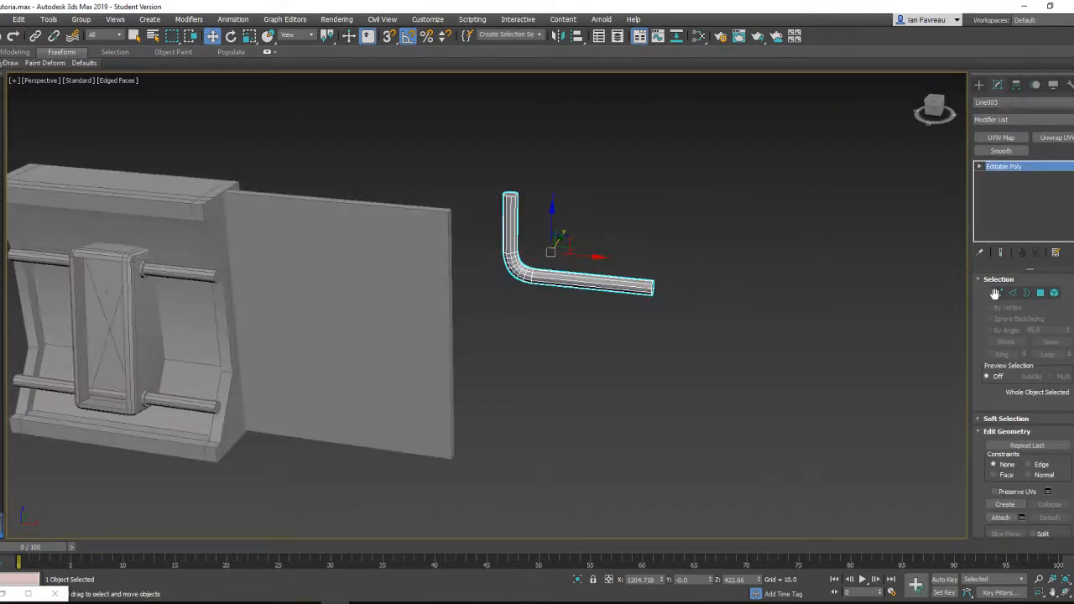
- Select the cap polygons at both ends of the bent pipe and delete them
click(1040, 293)
scroll(716, 316, up, 2)
alt+middle_drag(688, 304, 611, 301)
click(605, 301)
alt+middle_drag(511, 259, 477, 247)
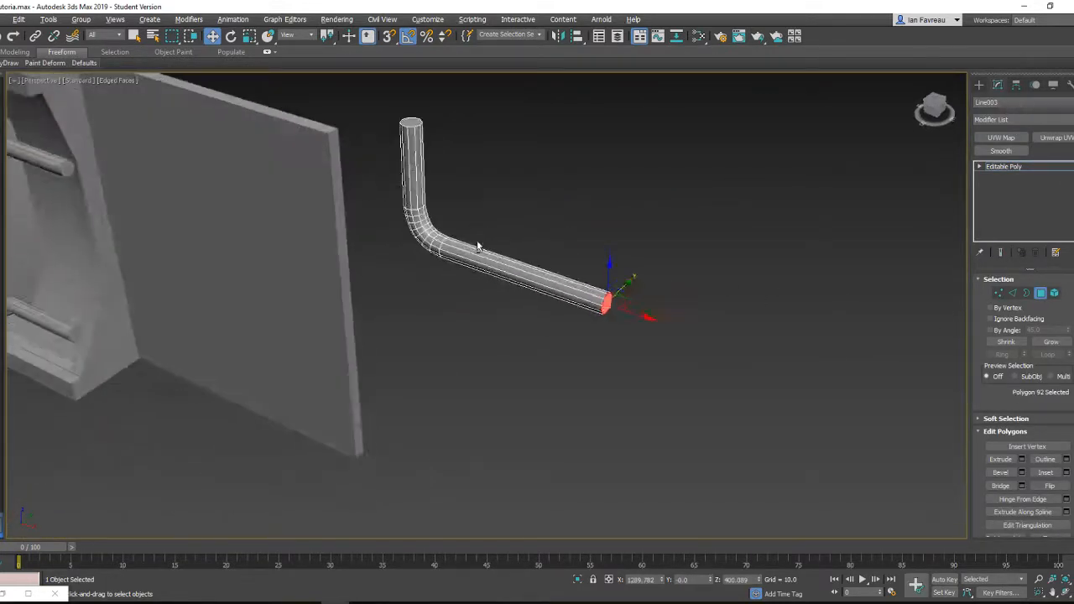
scroll(445, 195, up, 2)
middle_drag(386, 144, 407, 240)
ctrl+click(414, 183)
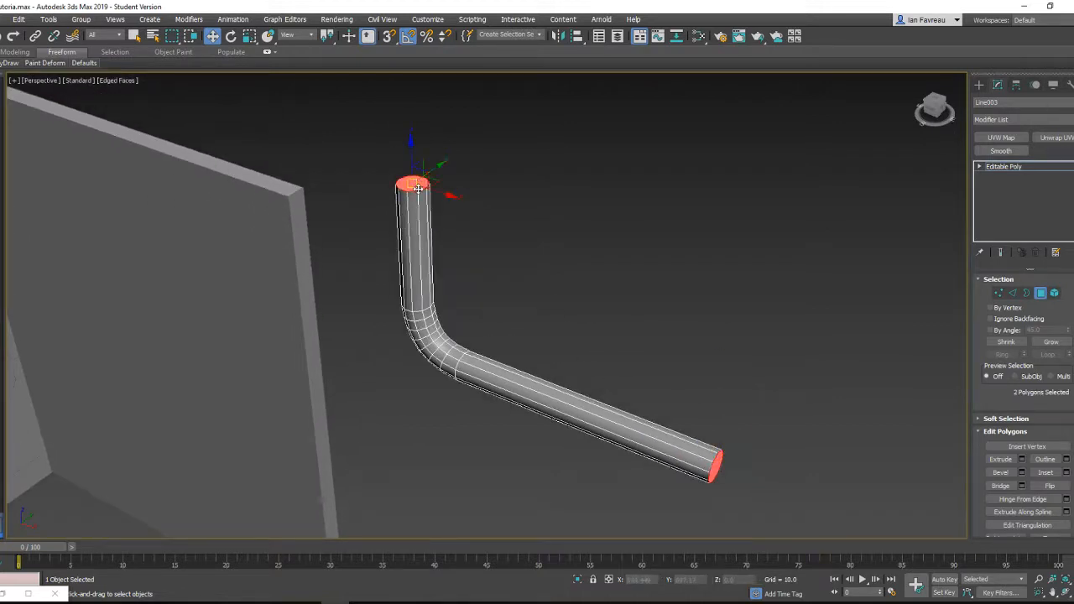
key(Delete)
scroll(578, 276, down, 2)
alt+middle_drag(578, 276, 621, 245)
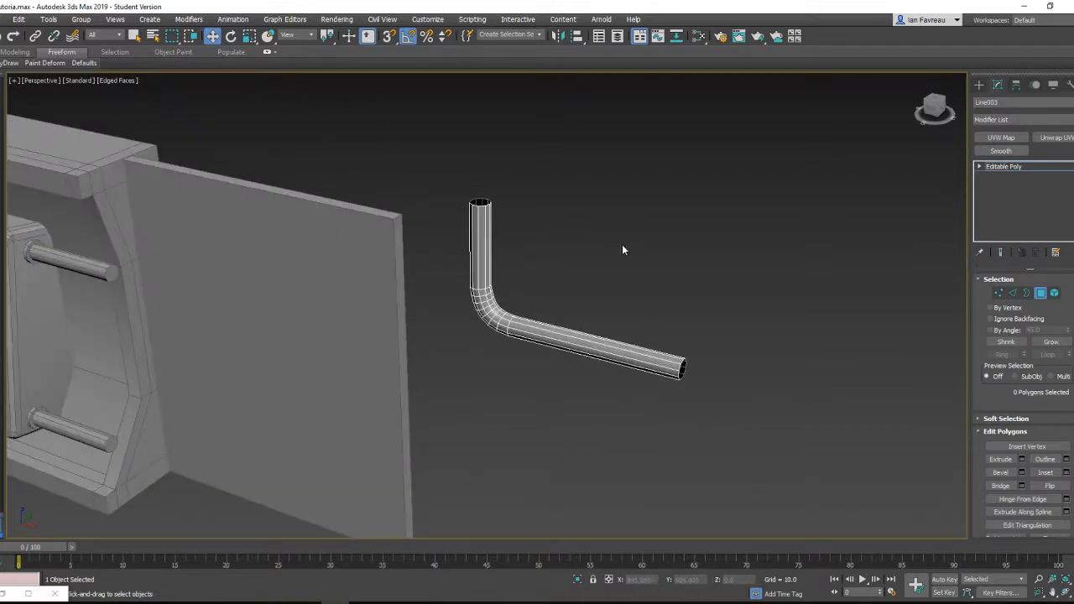
click(1024, 294)
alt+middle_drag(778, 285, 688, 369)
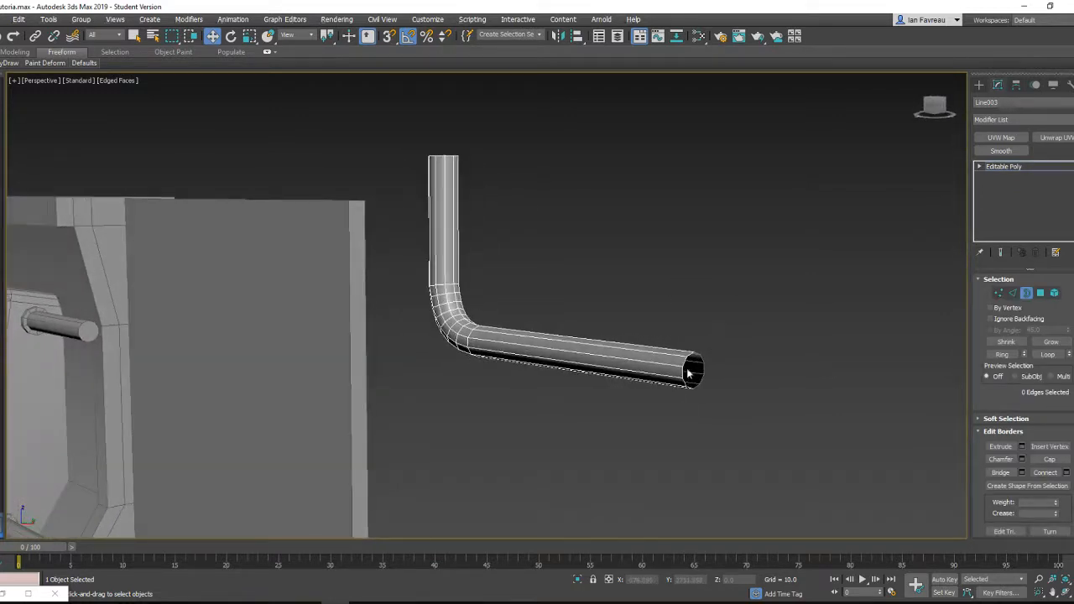
scroll(679, 376, up, 3)
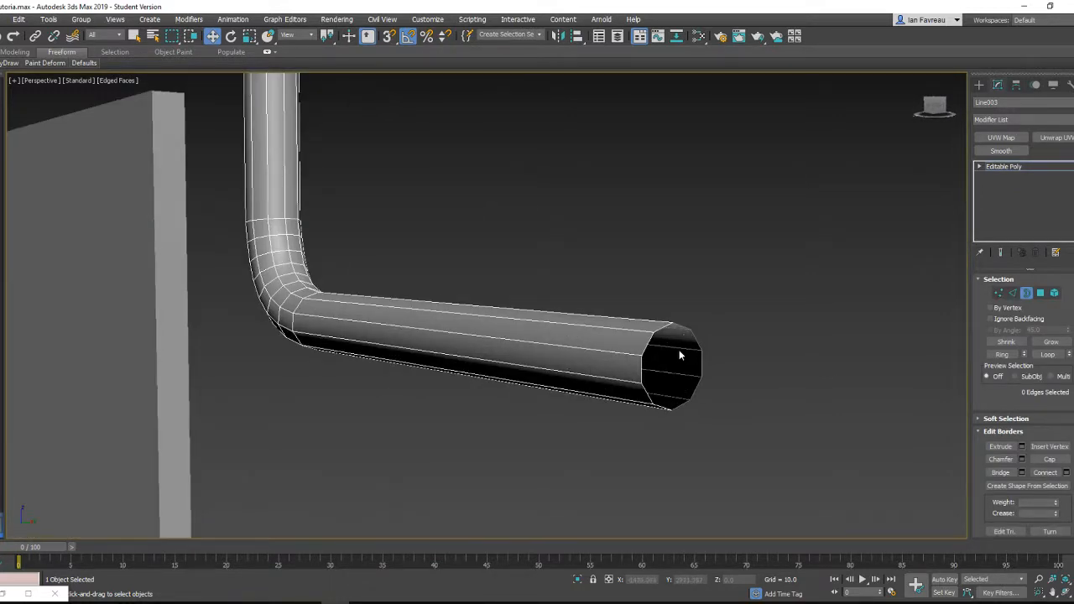
scroll(680, 356, down, 5)
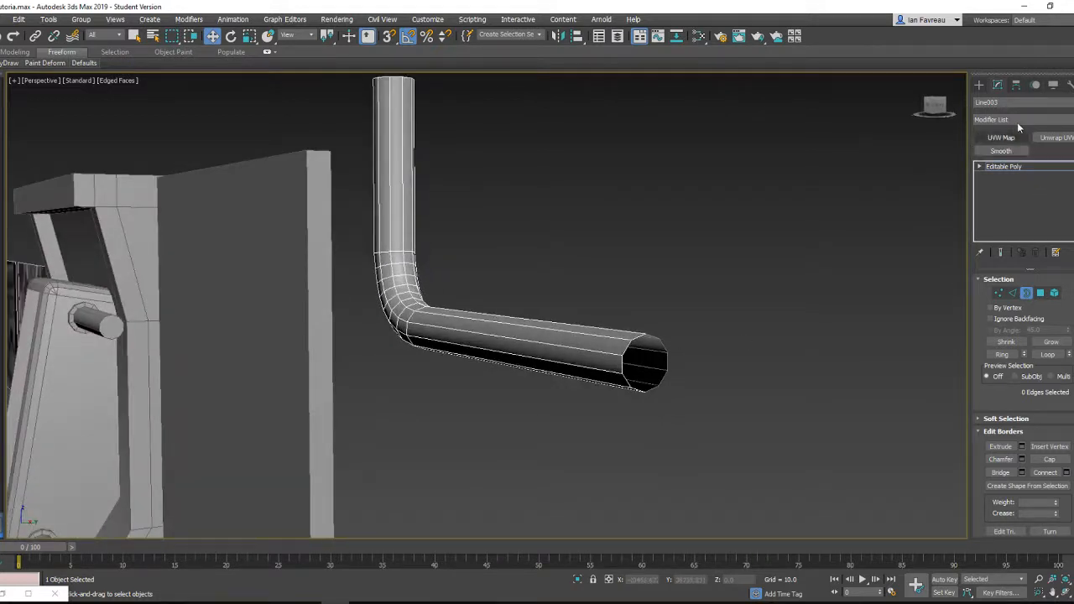
scroll(728, 288, down, 3)
alt+middle_drag(729, 288, 776, 284)
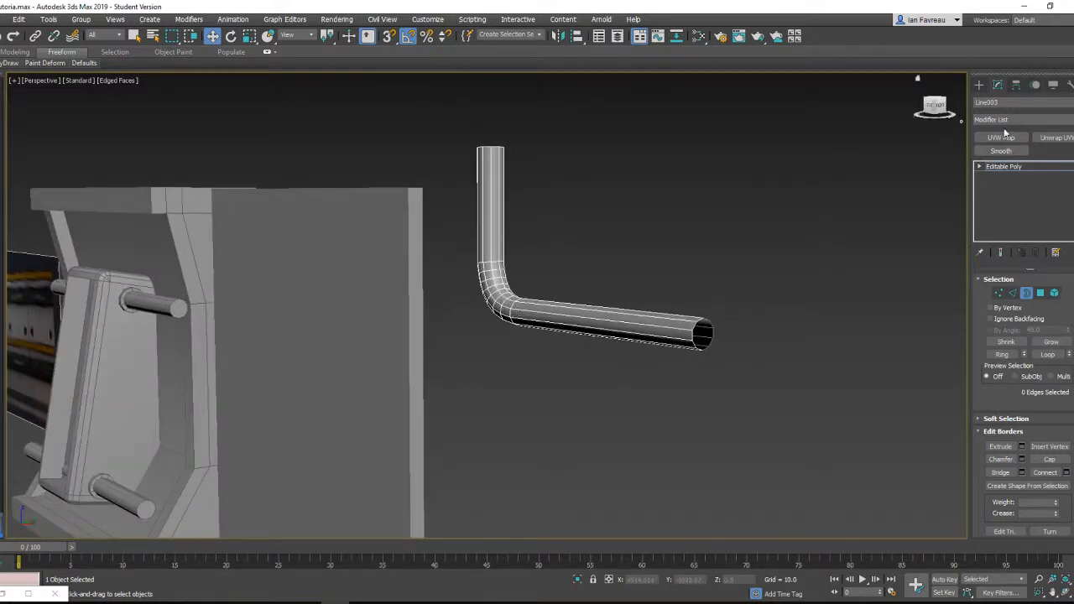
click(1027, 294)
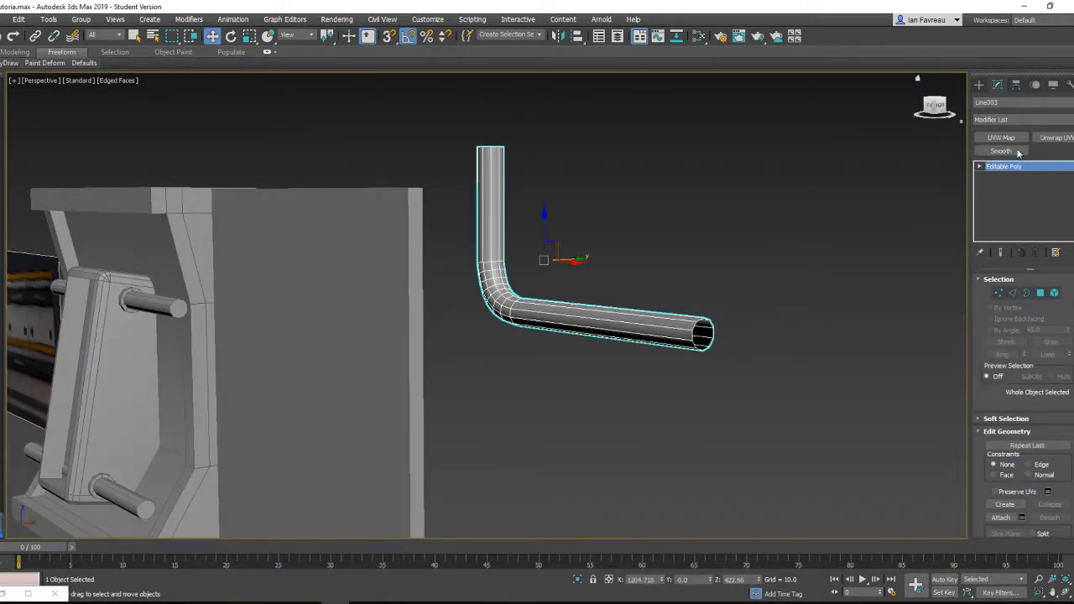
- Try a Shell modifier on the open-ended bent pipe, adjust its inner amount and undo it
click(1017, 120)
text(sh)
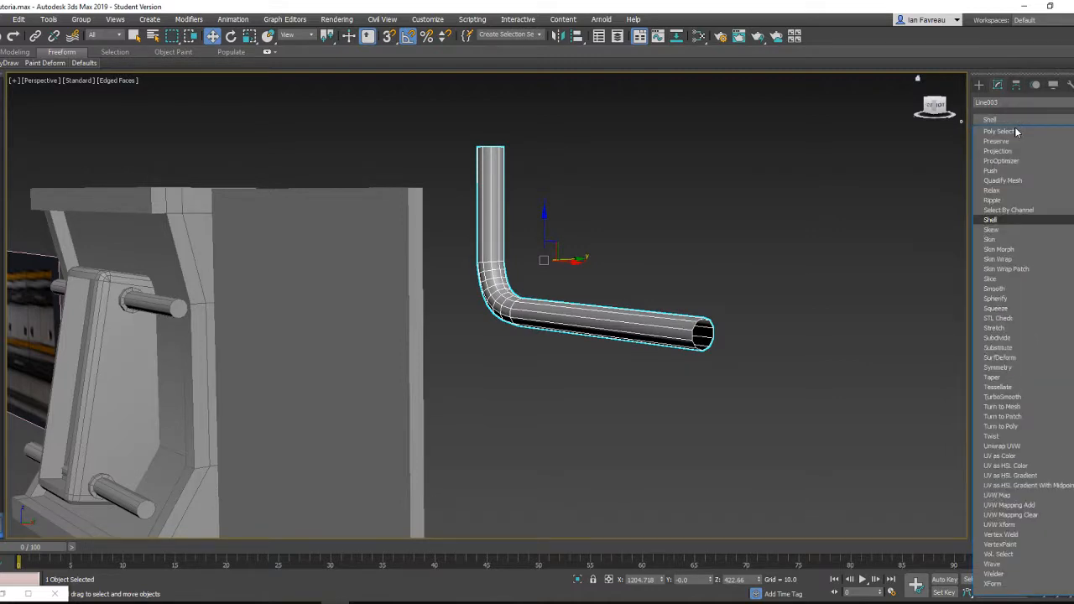
key(Return)
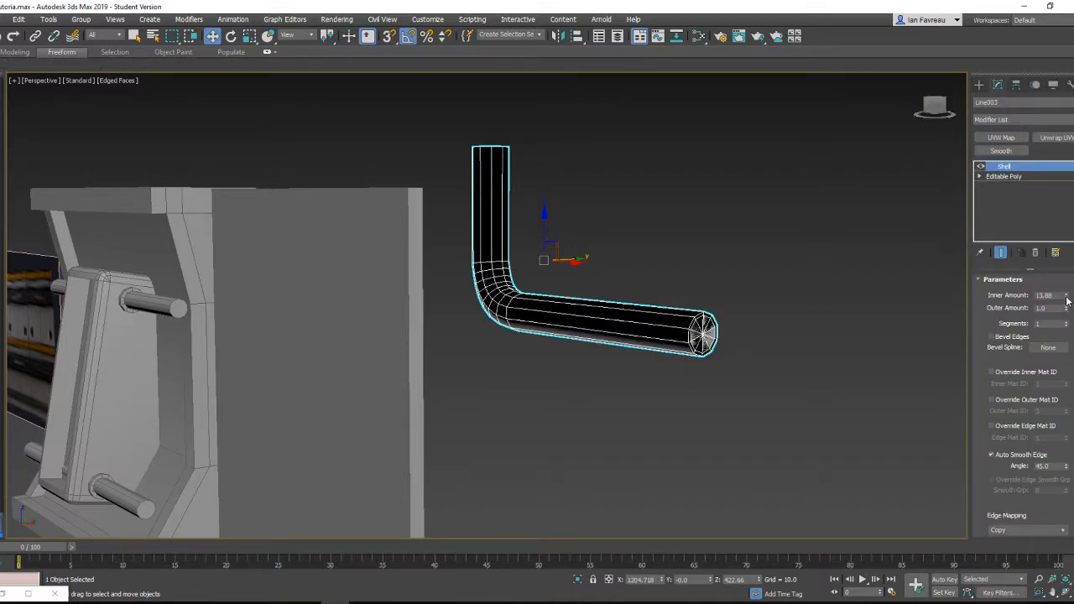
mouse_move(1066, 301)
mouse_down()
mouse_move(1066, 319)
mouse_move(1066, 299)
mouse_move(1065, 308)
mouse_up()
key(ctrl+z)
key(ctrl+z)
key(ctrl+z)
- Apply a Shell modifier to the open-ended bent pipe with inner amount 11.58 and outer amount 0.96
scroll(779, 344, up, 3)
click(1013, 118)
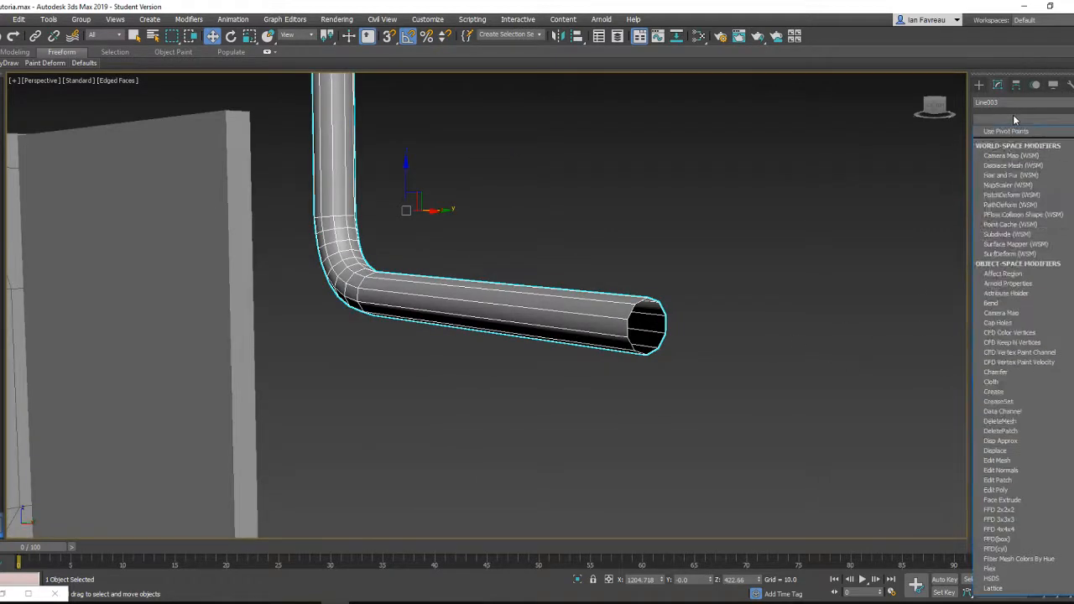
scroll(1018, 193, down, 10)
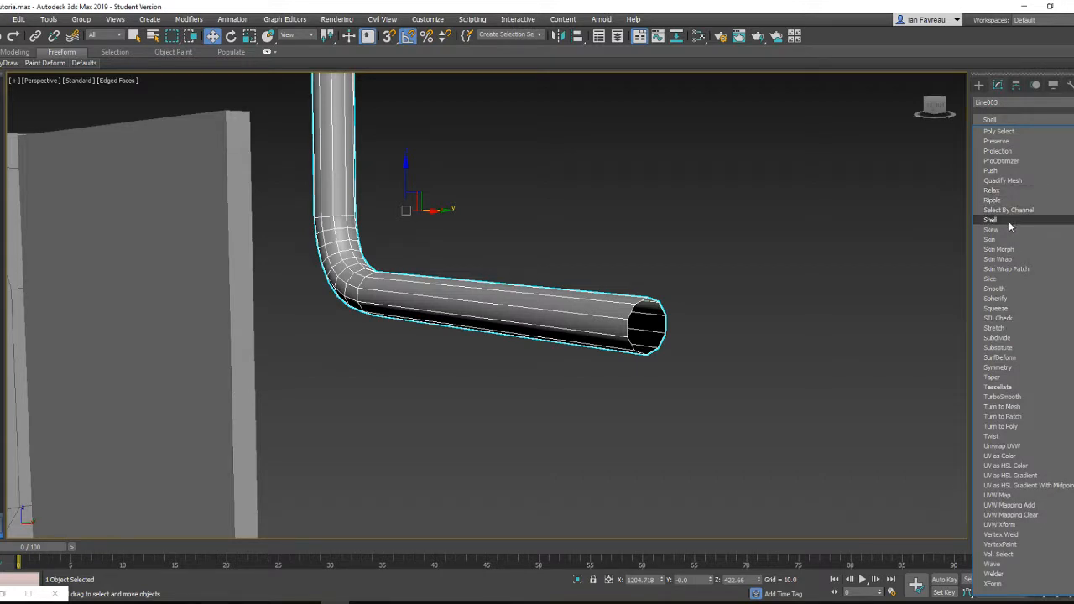
click(1005, 221)
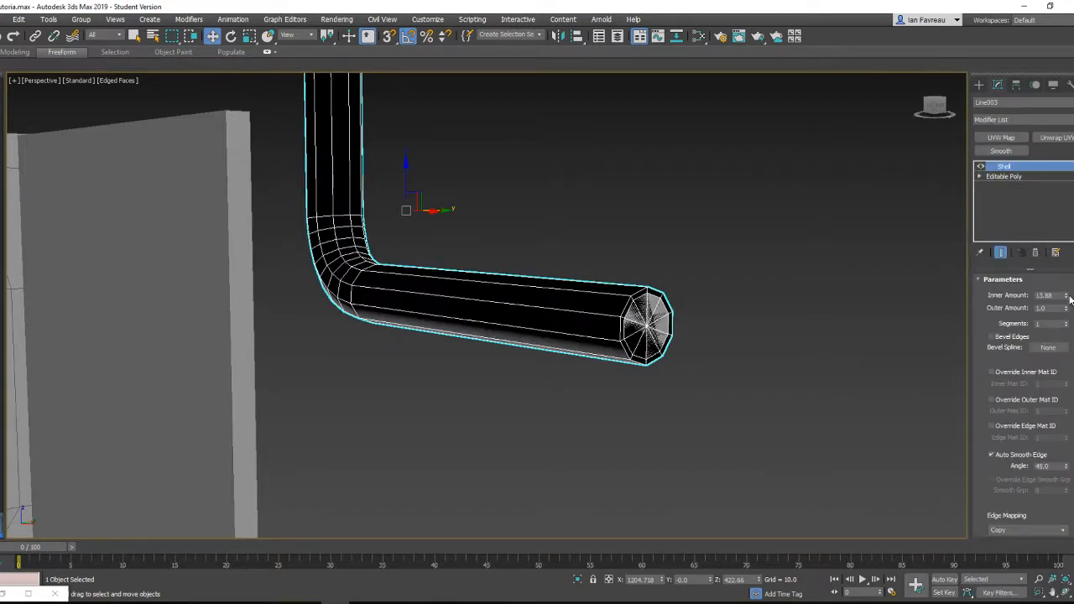
mouse_move(1065, 295)
mouse_down()
mouse_move(1038, 468)
mouse_move(1051, 428)
mouse_up()
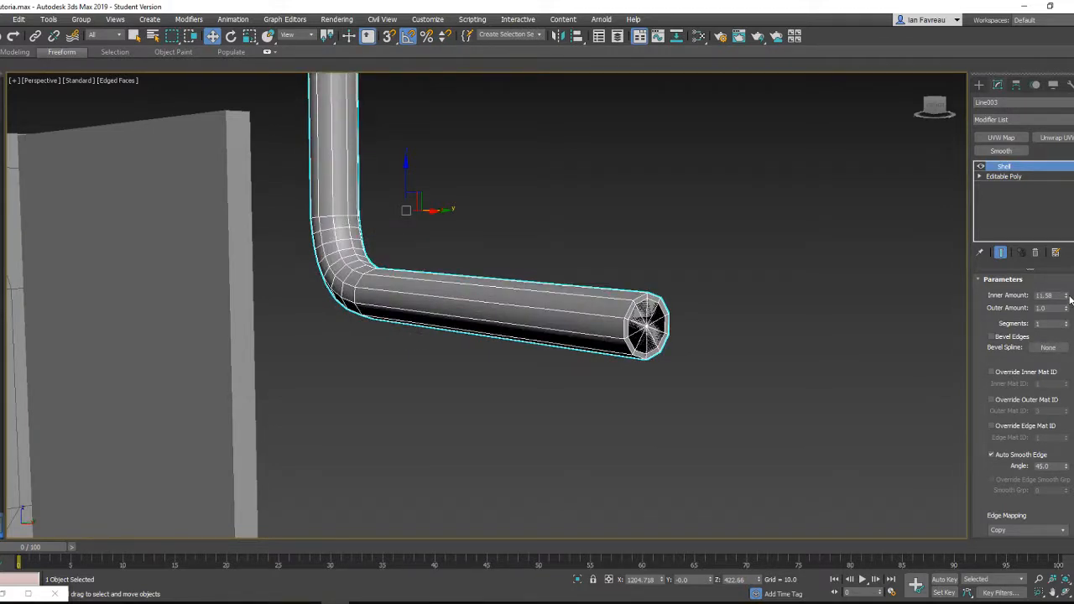
drag(1066, 310, 1064, 351)
scroll(723, 330, down, 3)
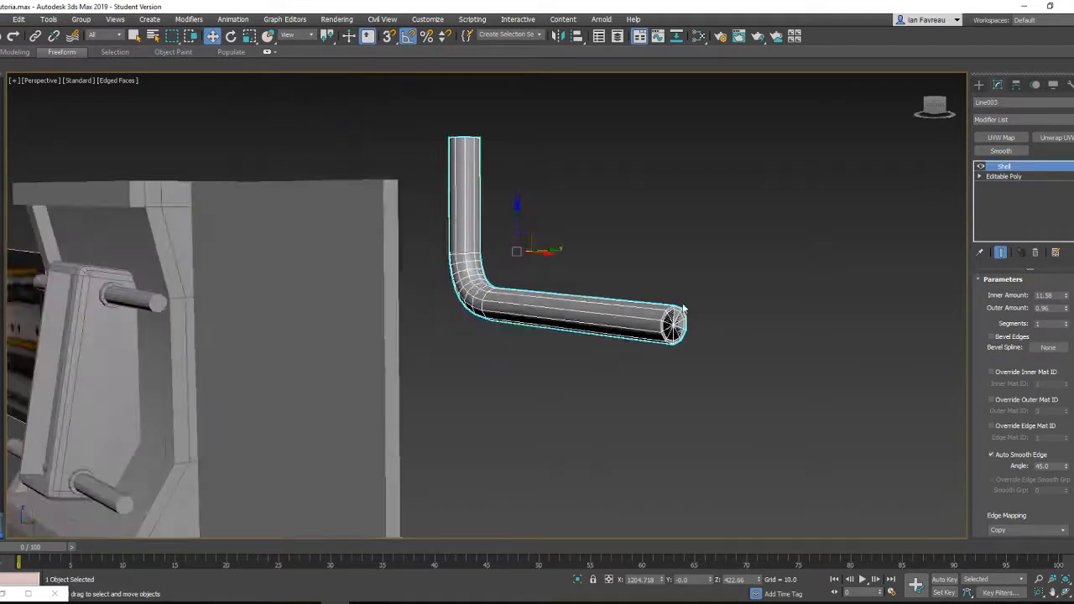
- Convert the shelled bent pipe to an editable poly
mouse_move(688, 315)
alt+middle_down()
mouse_move(626, 369)
mouse_move(688, 294)
alt+middle_up()
scroll(688, 285, up, 4)
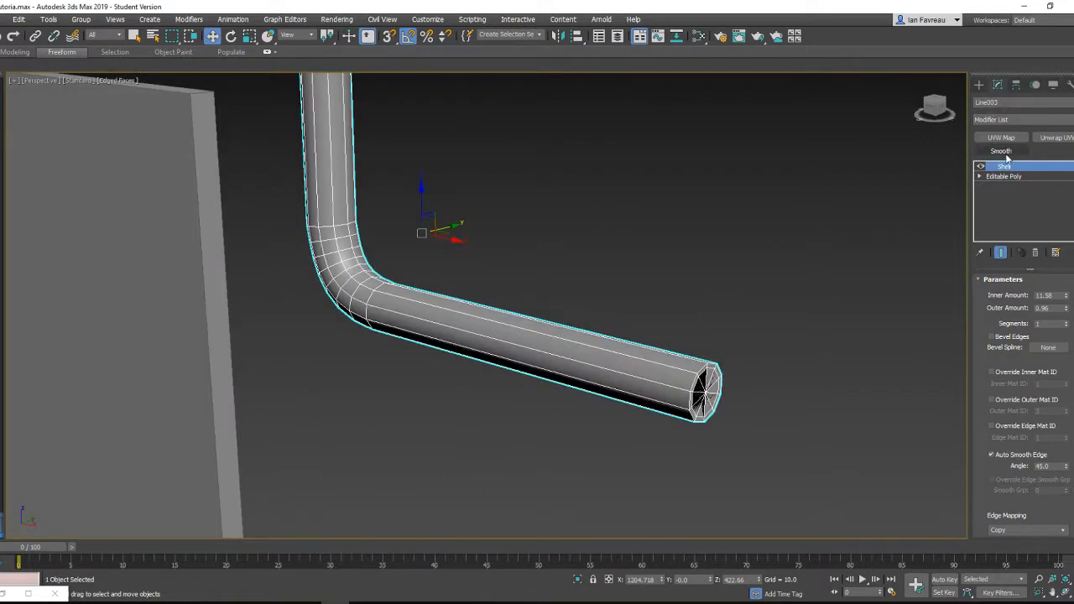
right_click(623, 370)
mouse_move(667, 485)
click(804, 494)
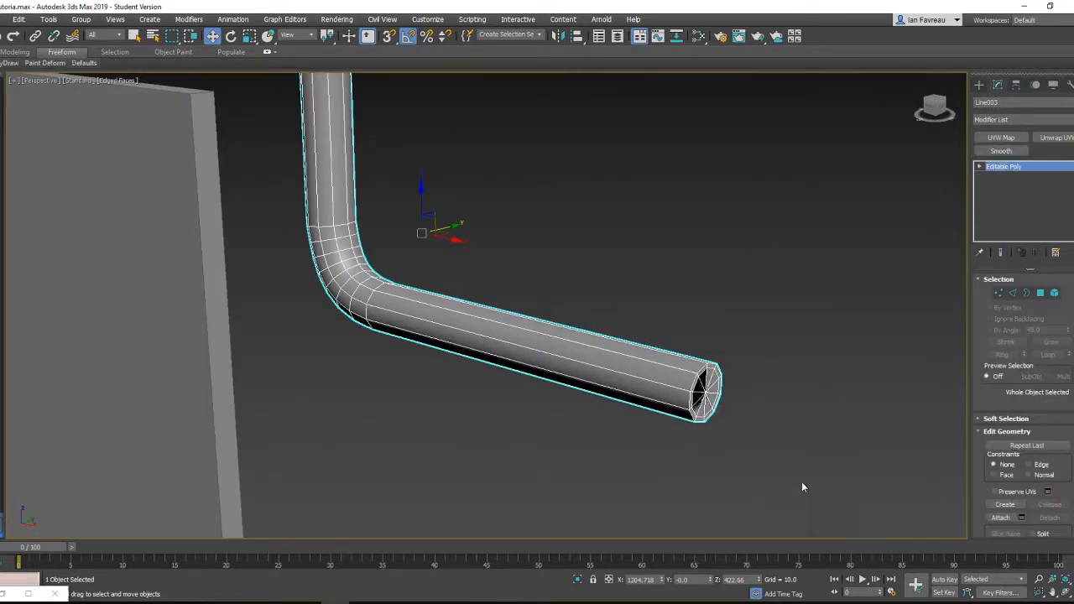
- Select five of the wedge-shaped polygons at the end of the pipe's horizontal arm and delete them
click(1040, 292)
alt+middle_drag(827, 367, 759, 377)
click(654, 382)
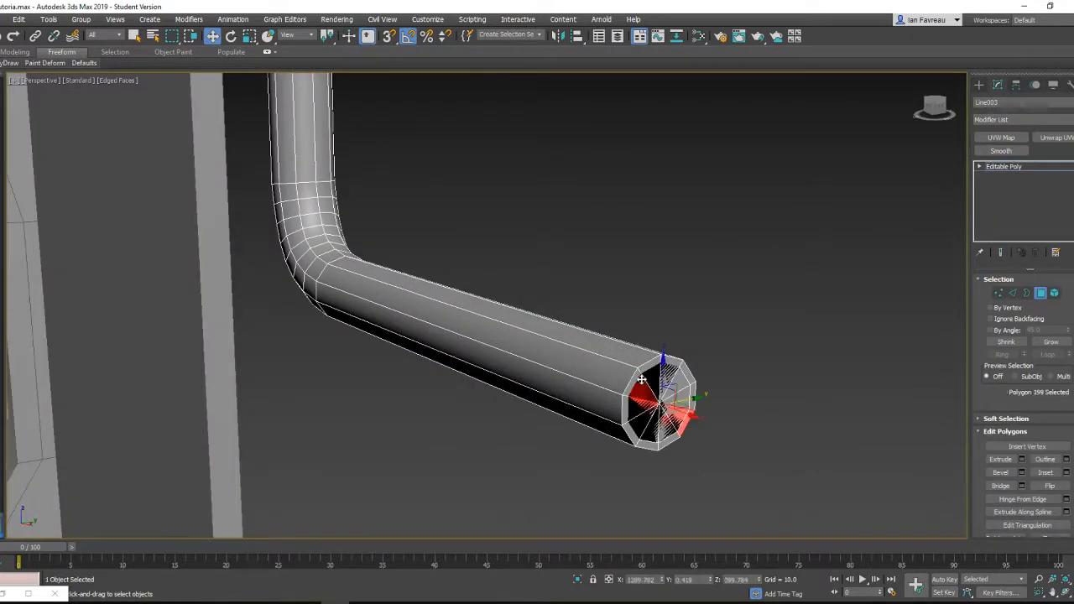
ctrl+click(643, 405)
ctrl+click(639, 430)
ctrl+click(664, 423)
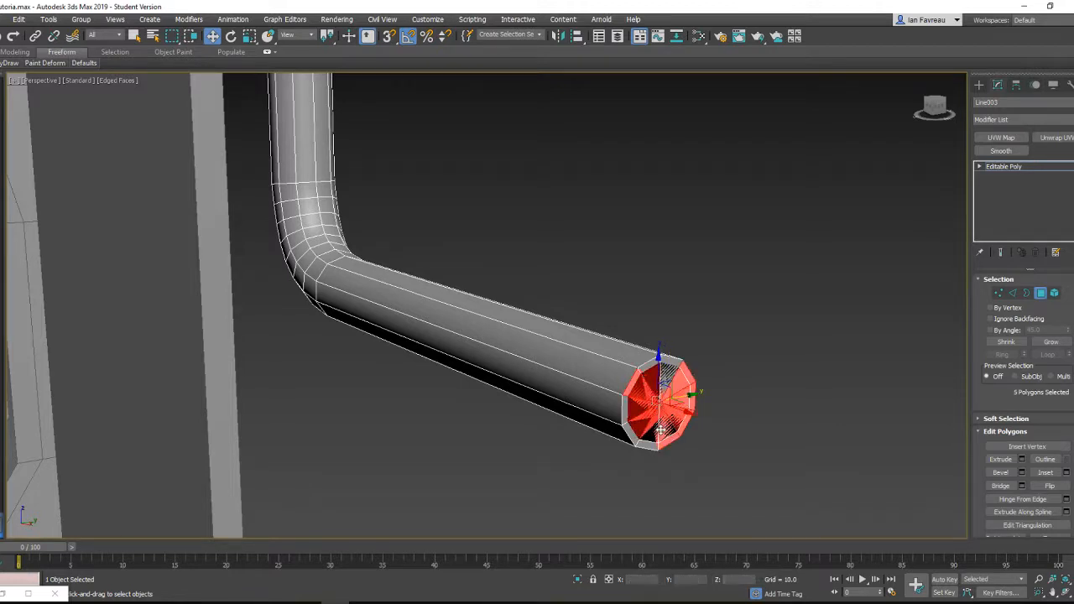
key(Delete)
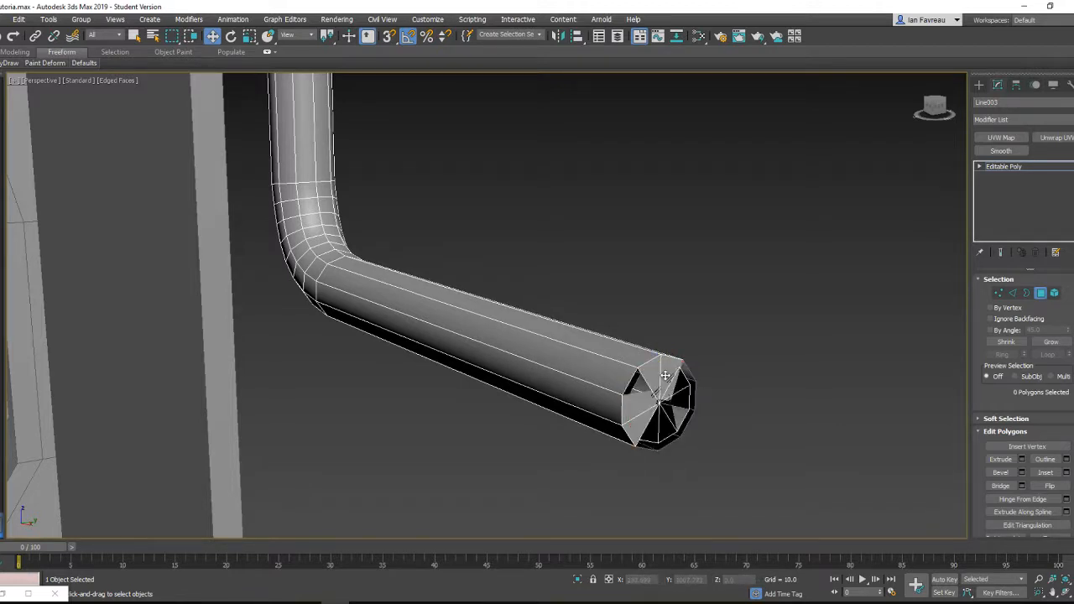
- Delete the remaining wedge-shaped polygons that close the end of the pipe's horizontal arm
click(665, 385)
ctrl+click(647, 378)
ctrl+click(639, 405)
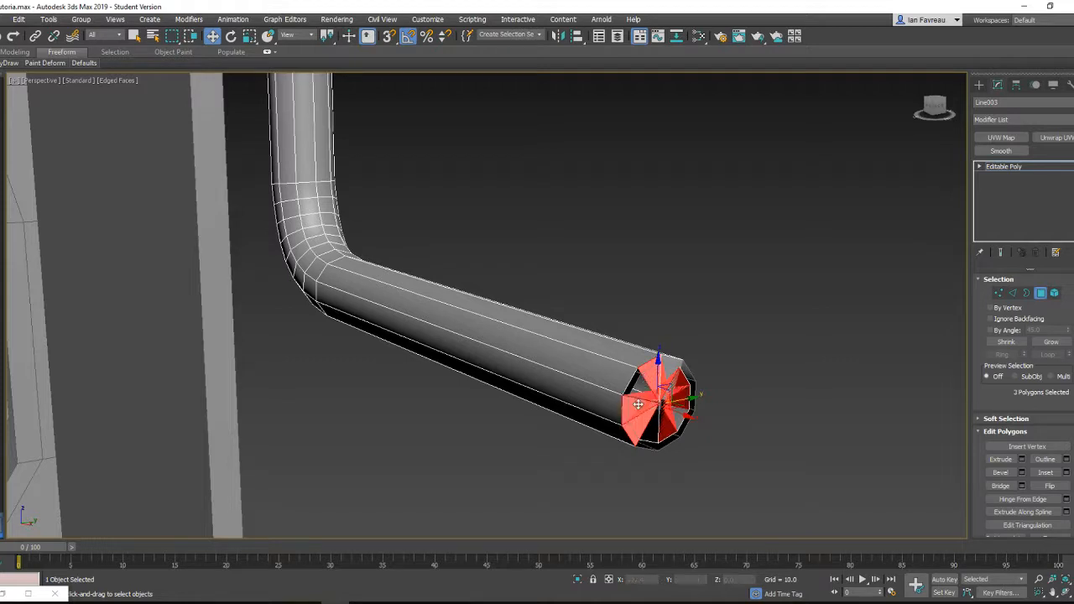
ctrl+click(653, 428)
mouse_move(705, 411)
alt+middle_down()
mouse_move(688, 421)
mouse_move(710, 404)
alt+middle_up()
key(Delete)
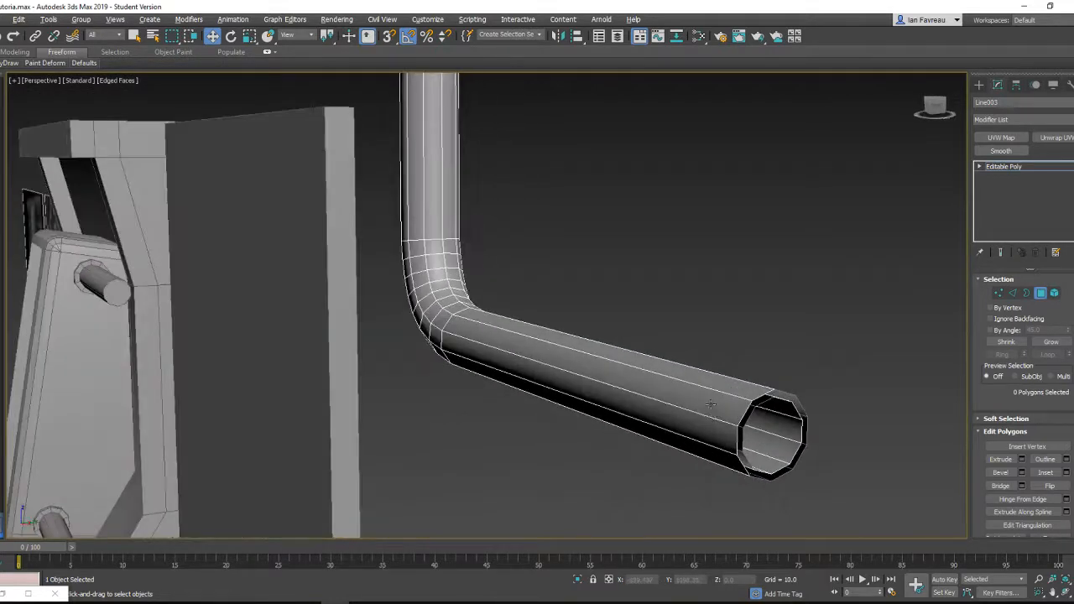
alt+middle_drag(793, 390, 952, 323)
click(1027, 293)
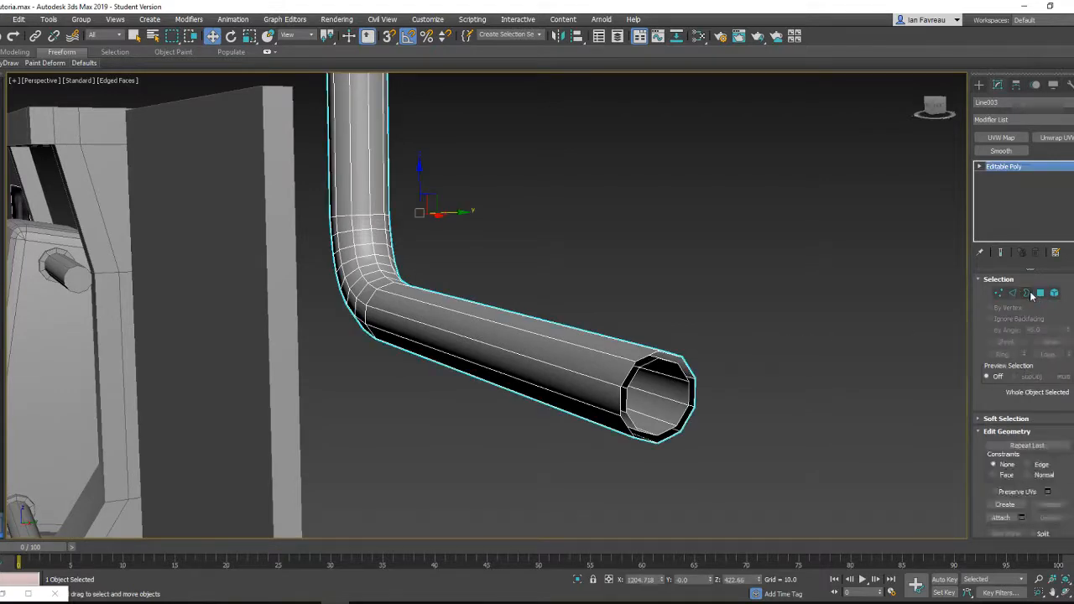
click(690, 391)
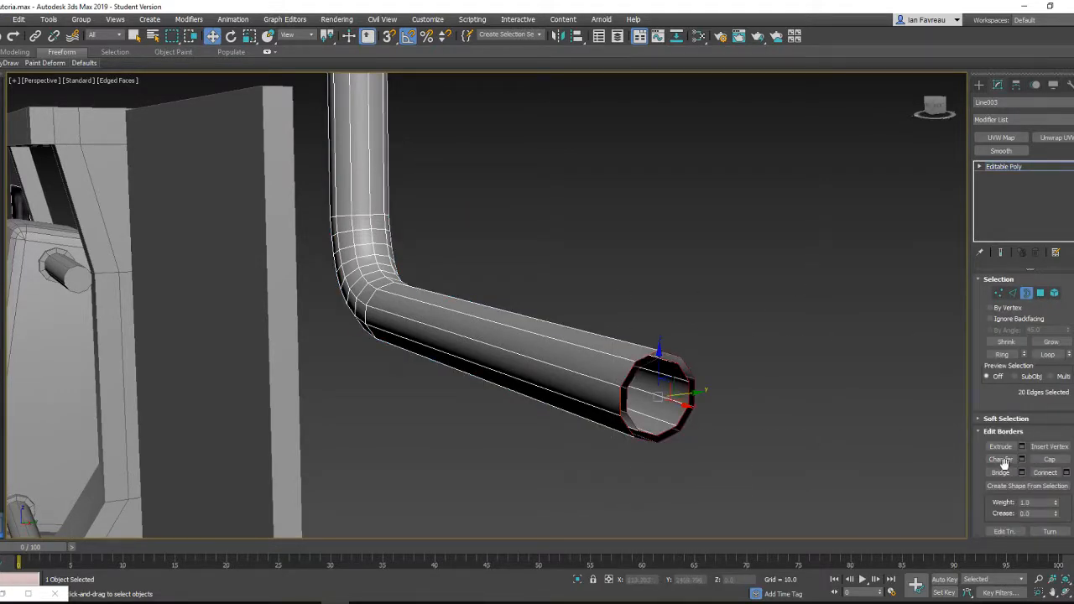
alt+middle_drag(729, 383, 746, 344)
scroll(758, 367, down, 5)
click(746, 344)
- Move the bent pipe along X to about 1178, closer to the flat panel
click(978, 85)
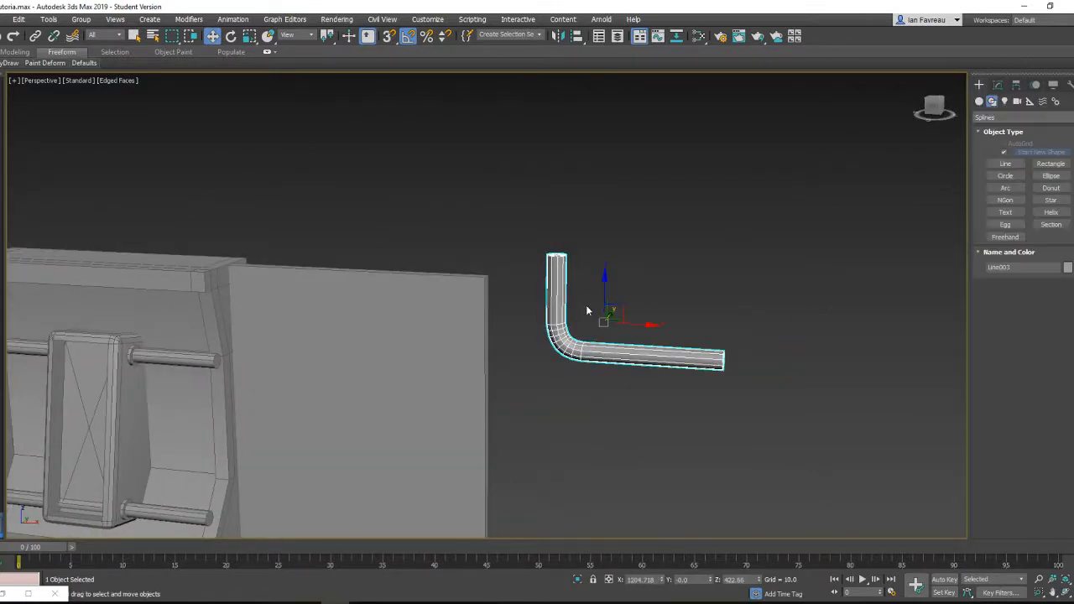
scroll(771, 256, down, 3)
middle_drag(588, 310, 821, 258)
drag(833, 260, 798, 260)
alt+middle_drag(798, 260, 794, 259)
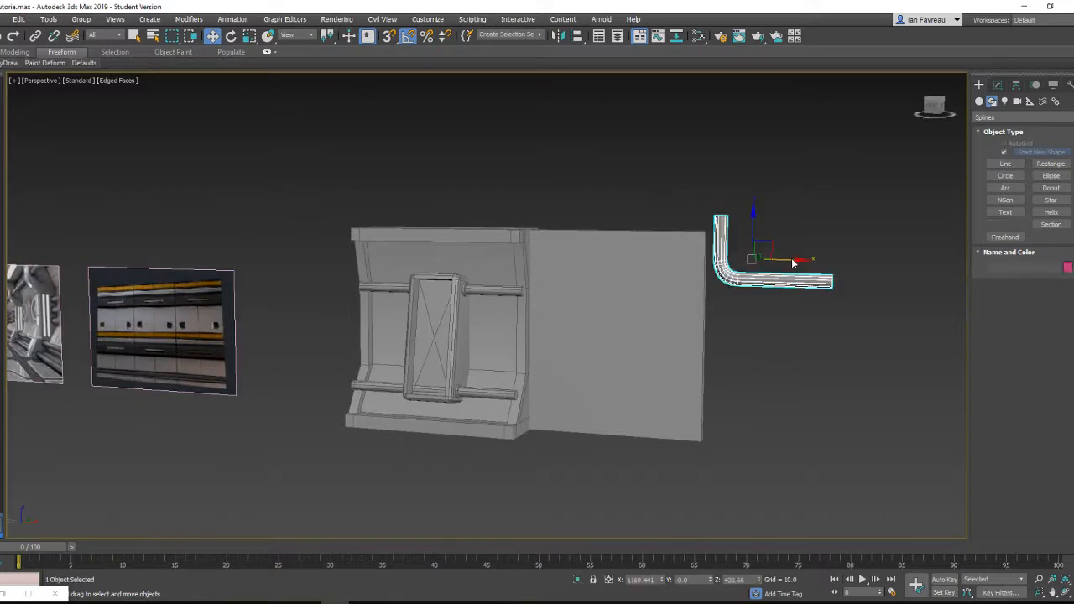
mouse_move(794, 259)
mouse_down()
mouse_move(780, 259)
mouse_move(796, 260)
mouse_up()
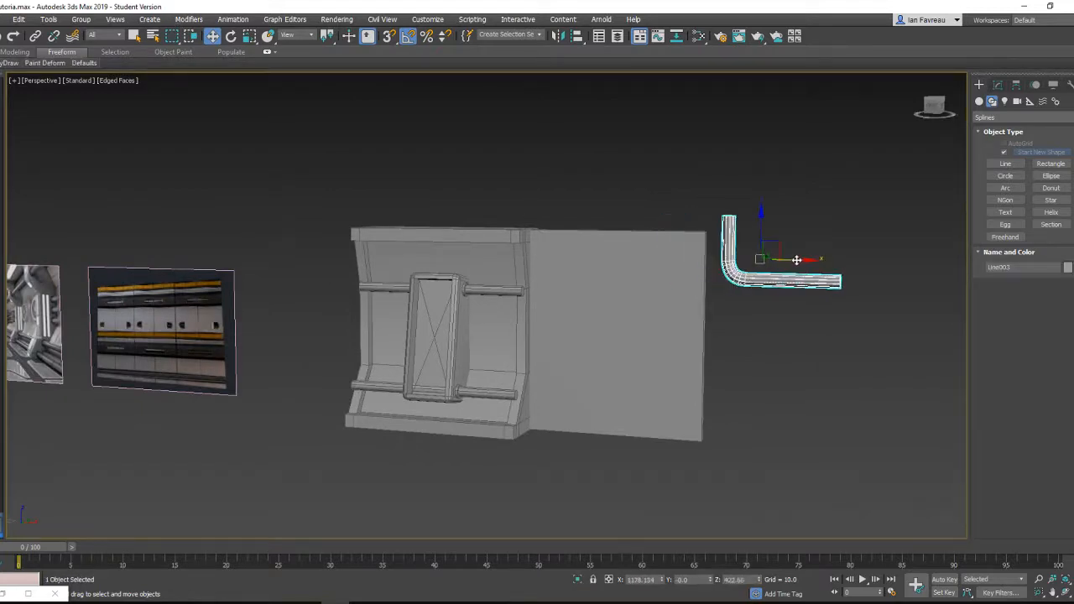
- Select the frame of the finished piped panel and try to attach its central box to it
click(593, 294)
click(507, 267)
scroll(472, 287, up, 3)
alt+middle_drag(472, 287, 579, 243)
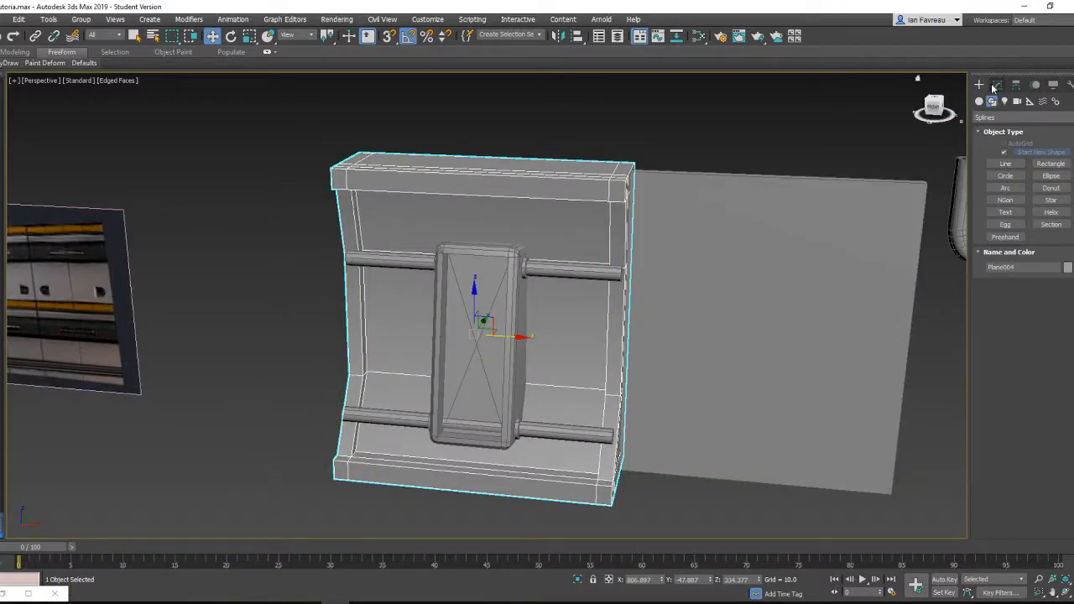
click(996, 85)
alt+middle_drag(721, 232, 500, 313)
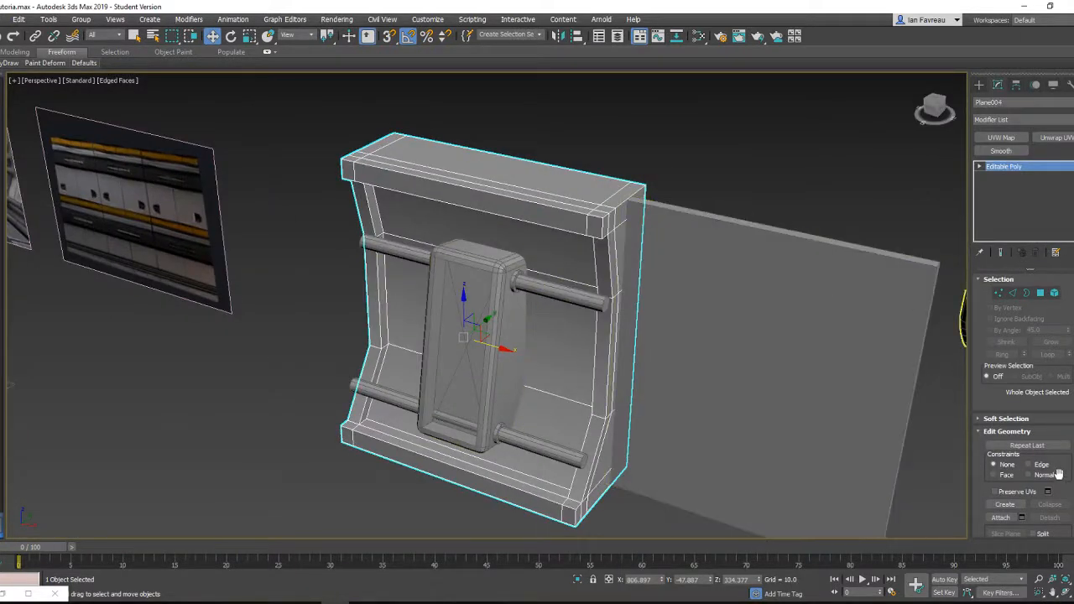
scroll(1002, 470, down, 2)
click(1000, 465)
click(530, 315)
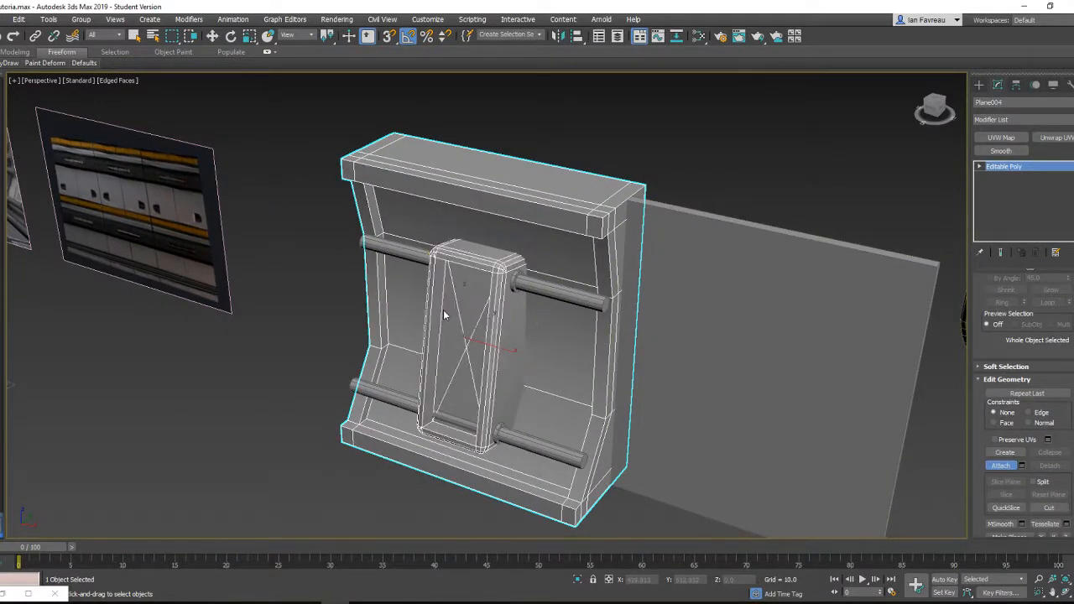
key(w)
- Select the raised box at the centre of the piped panel
alt+middle_drag(531, 316, 549, 291)
scroll(574, 312, up, 3)
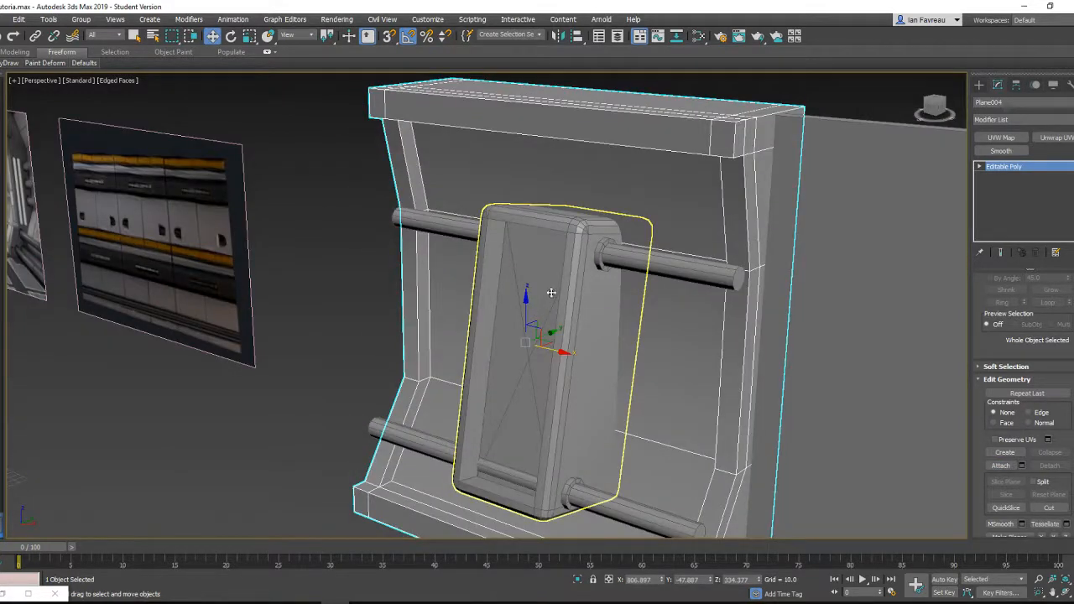
click(550, 291)
- Try an FFD 3x3x3 modifier on the piped panel's central box and undo it
click(1032, 119)
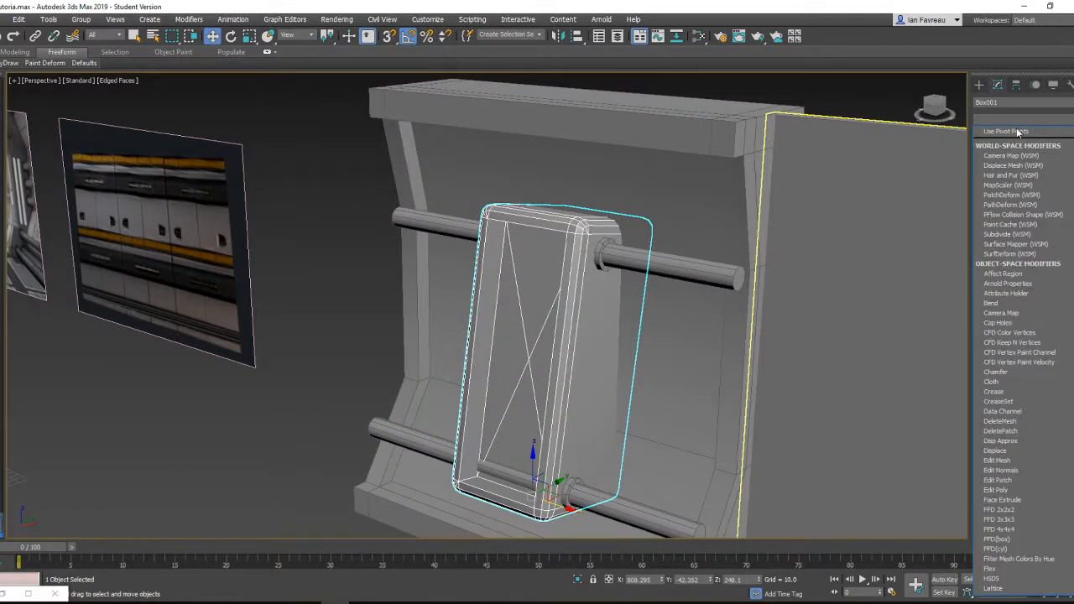
key(f)
key(f)
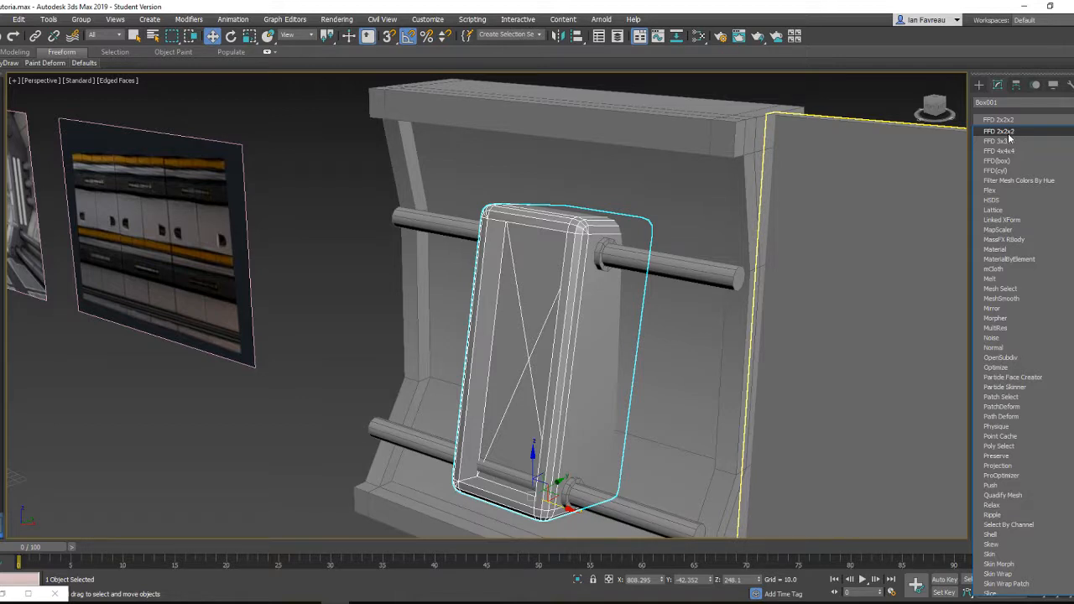
click(1011, 141)
mouse_move(713, 239)
alt+middle_down()
mouse_move(655, 231)
mouse_move(724, 218)
mouse_move(722, 243)
alt+middle_up()
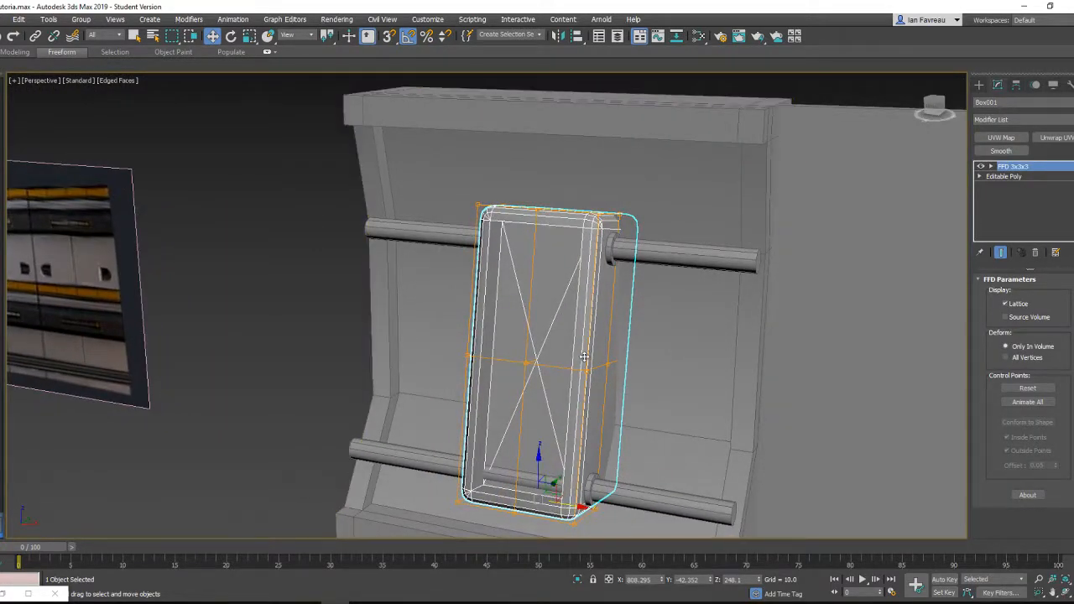
scroll(534, 370, up, 2)
scroll(592, 357, down, 3)
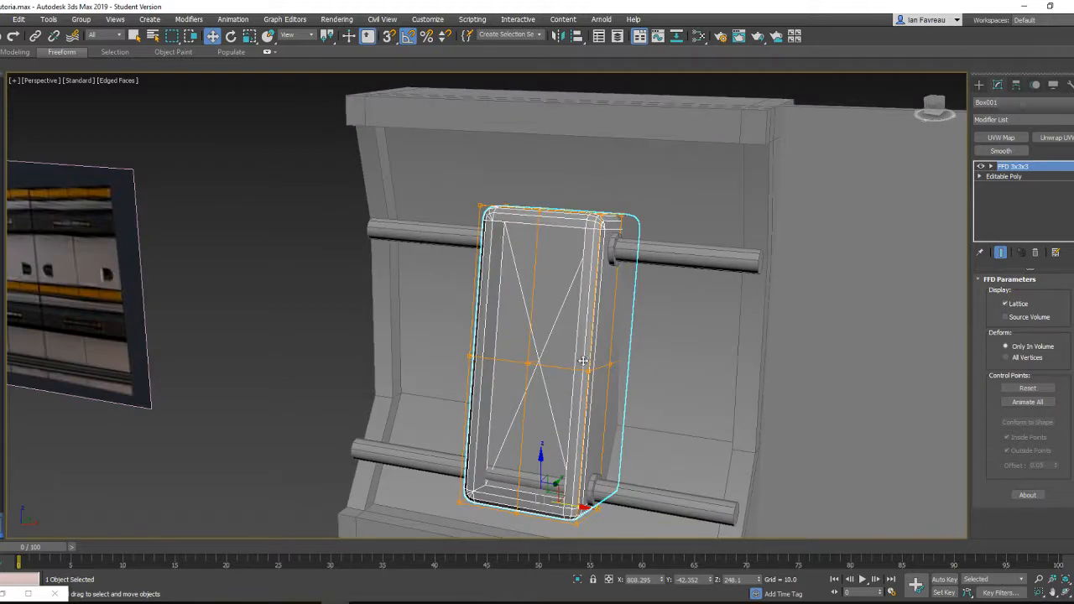
scroll(592, 367, up, 2)
scroll(593, 369, down, 4)
alt+middle_drag(594, 369, 611, 362)
scroll(611, 359, up, 2)
key(ctrl+z)
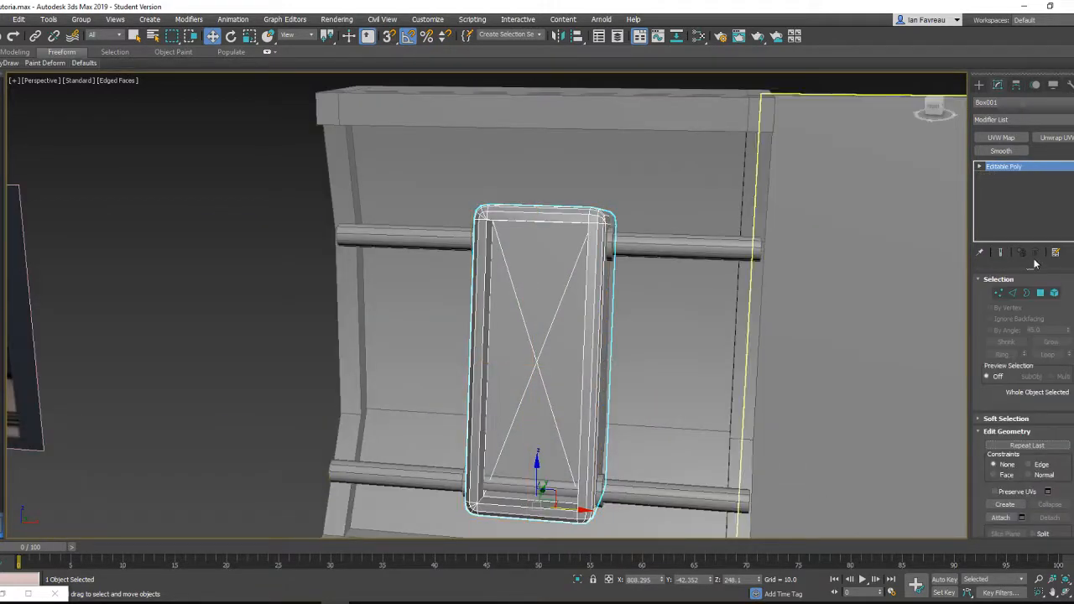
- Connect the lengthwise edges of the piped panel's central box with 3 segments
click(1013, 292)
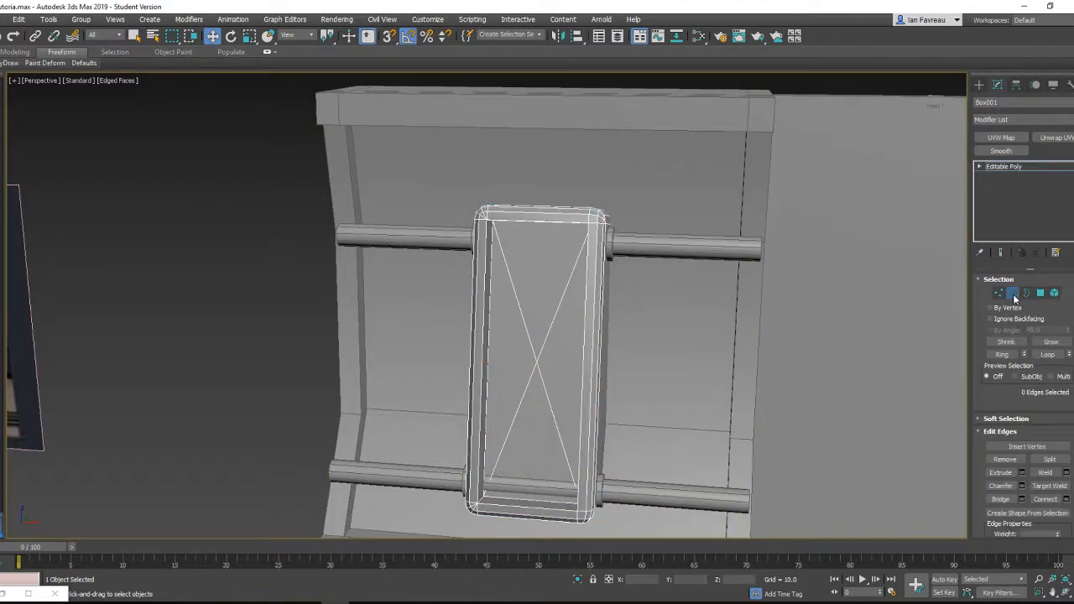
alt+middle_drag(637, 312, 657, 310)
drag(795, 367, 793, 368)
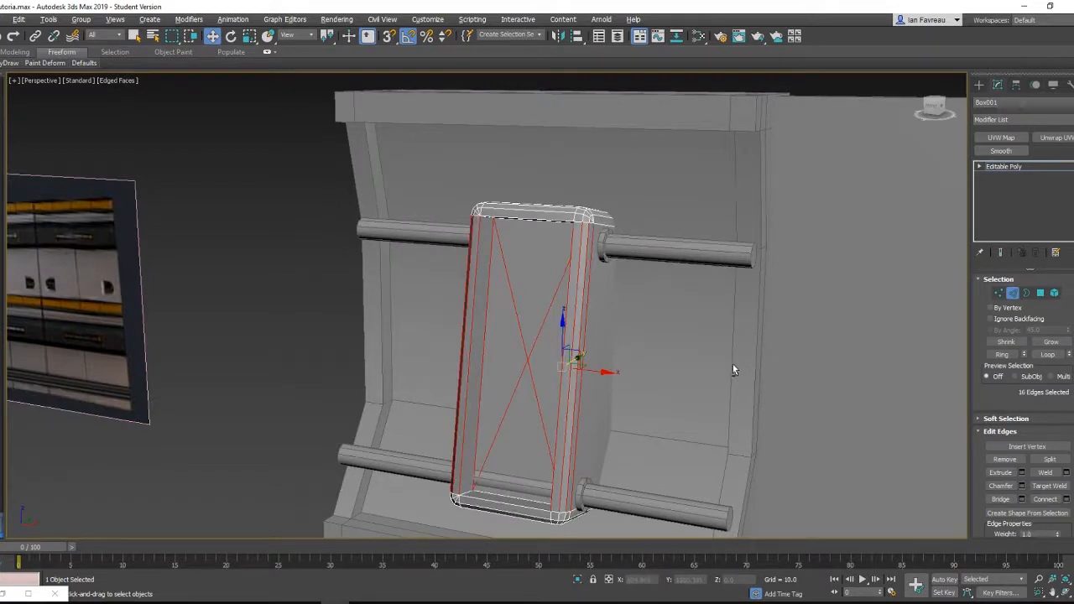
alt+middle_drag(732, 364, 722, 370)
click(1066, 500)
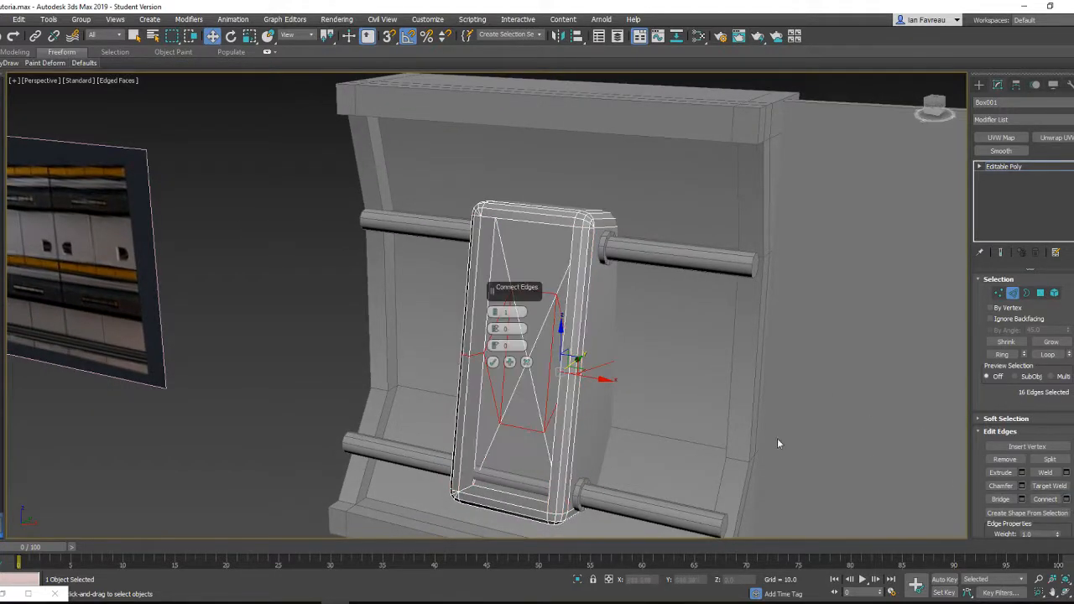
drag(496, 315, 495, 303)
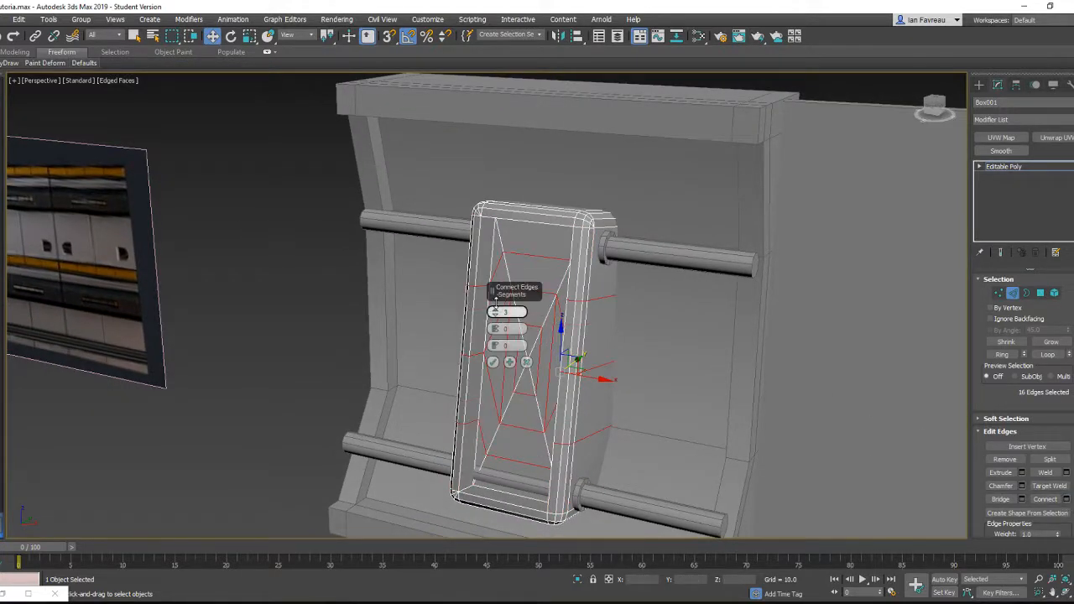
click(492, 364)
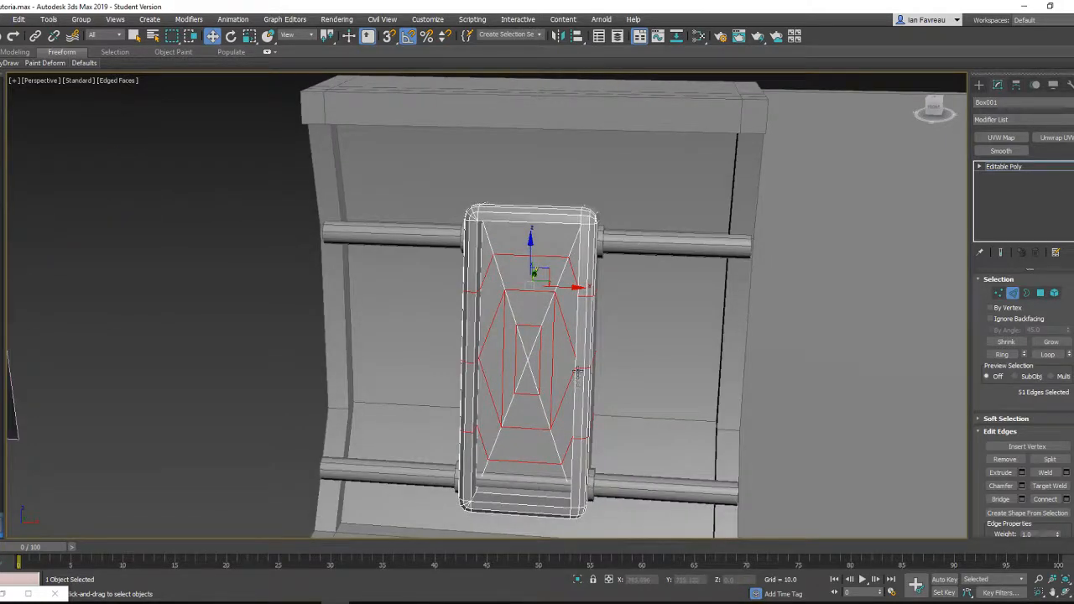
alt+middle_drag(578, 371, 605, 301)
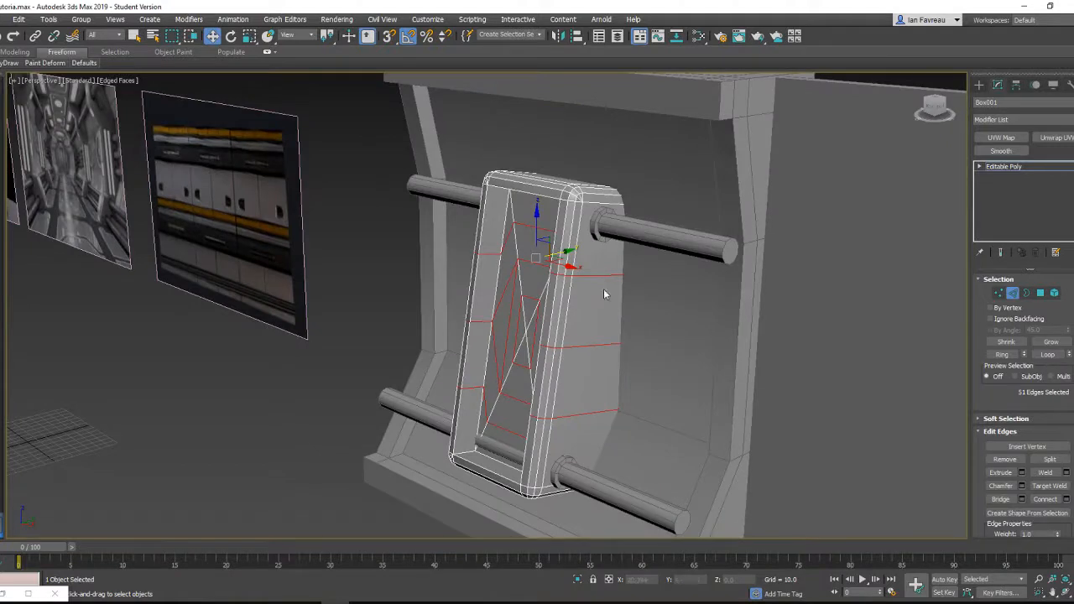
click(891, 256)
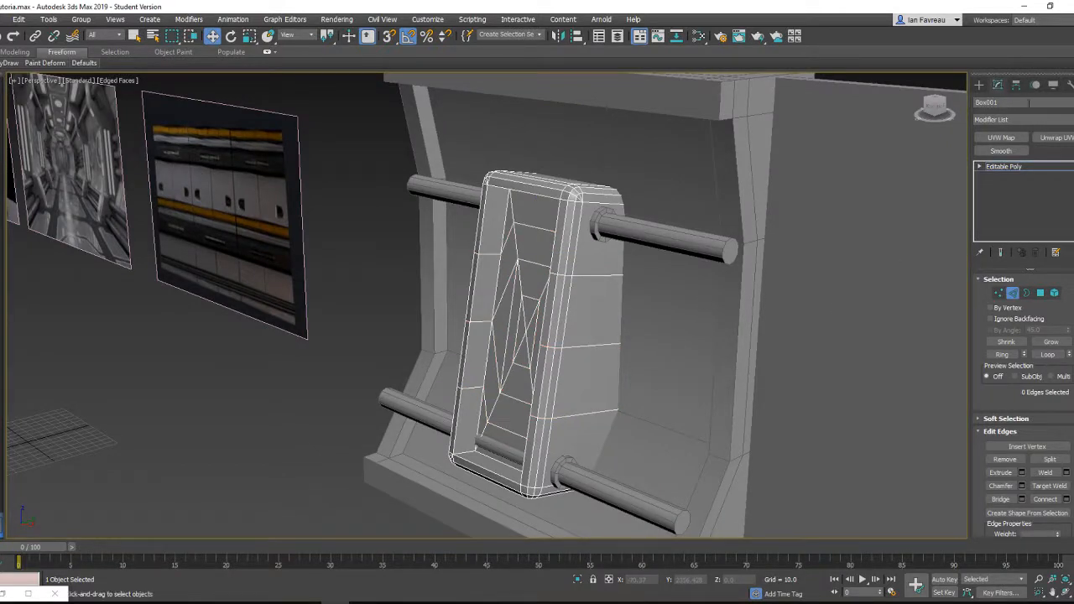
click(1013, 293)
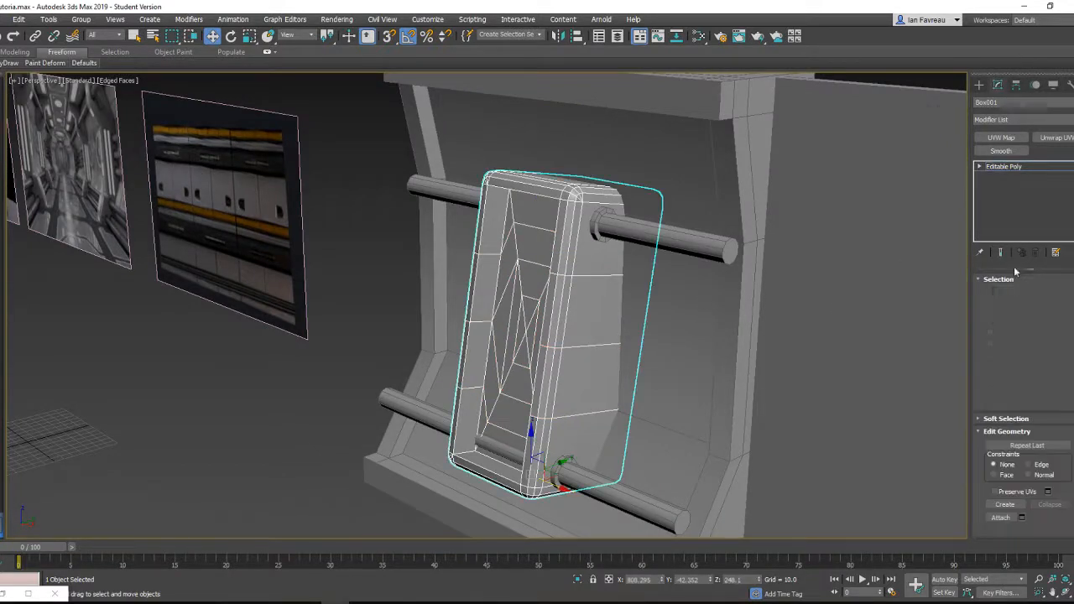
- Apply an FFD 3x3x3 modifier to the segmented central box
click(1006, 120)
key(f)
key(f)
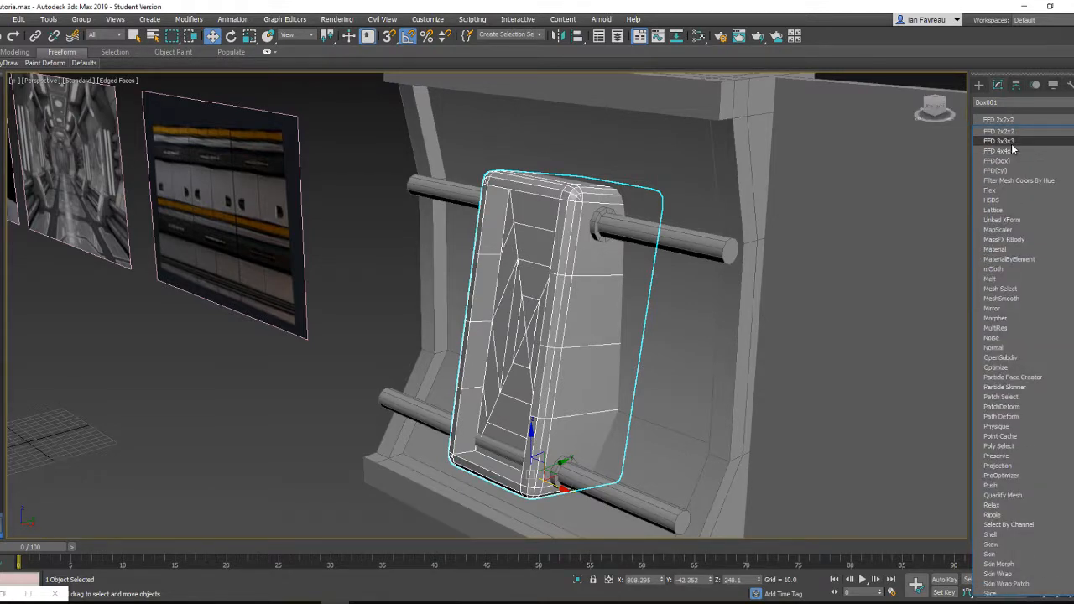
click(1000, 141)
alt+middle_drag(597, 299, 601, 323)
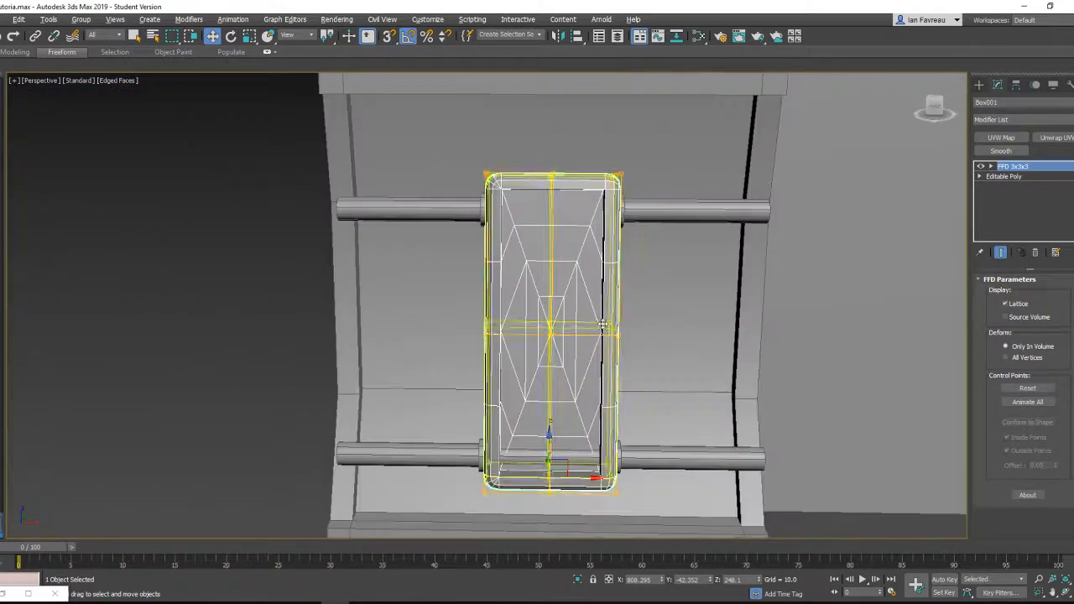
- Pull the middle row of the box's FFD control points outward along Y to about -68
click(1020, 177)
alt+middle_drag(671, 243, 397, 287)
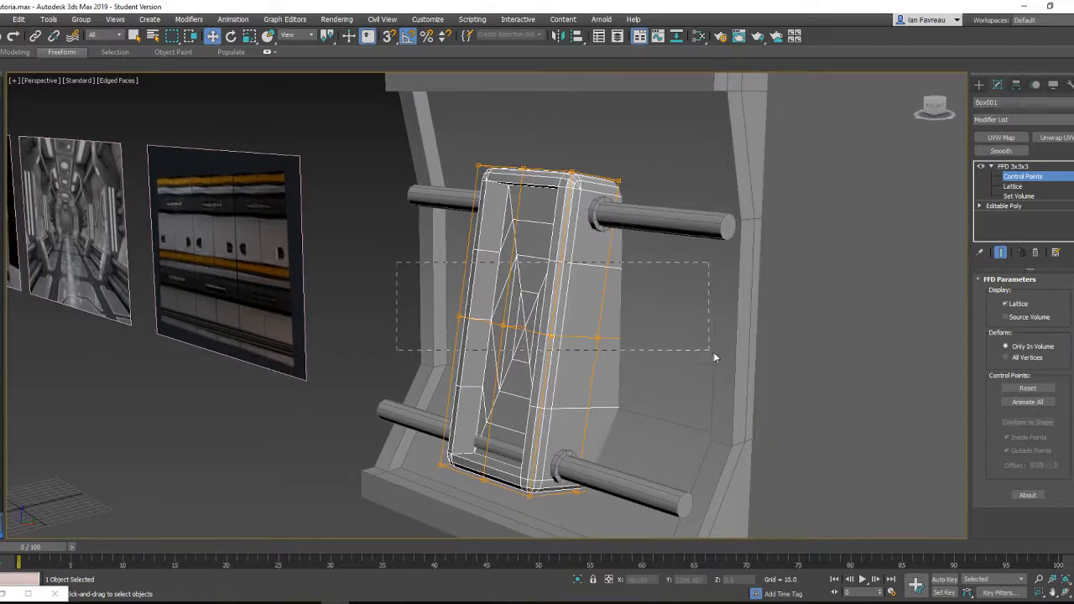
drag(713, 355, 736, 382)
alt+middle_drag(736, 382, 643, 375)
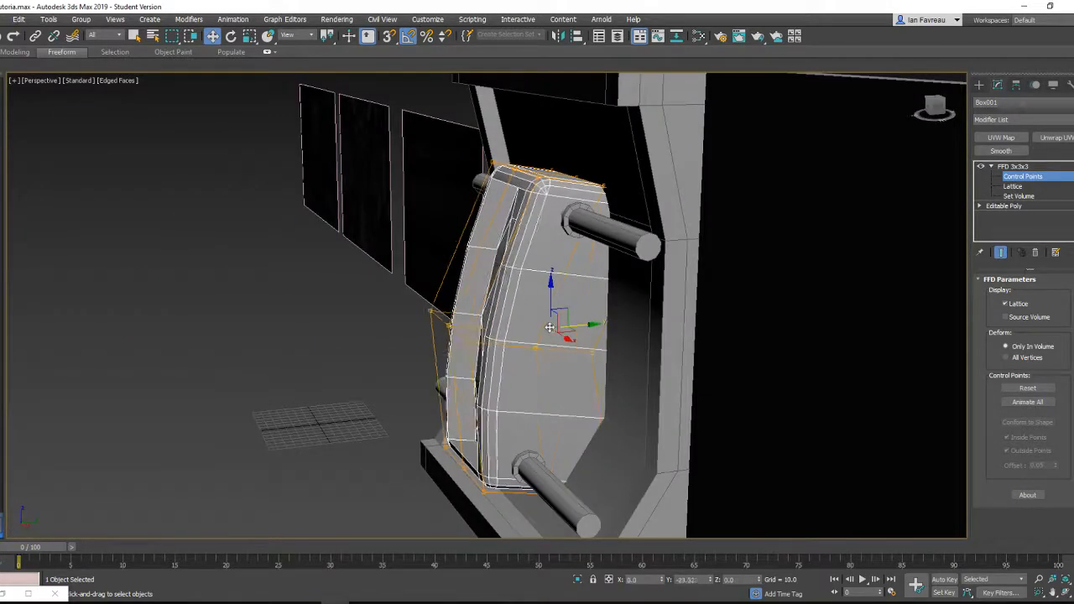
drag(549, 328, 531, 319)
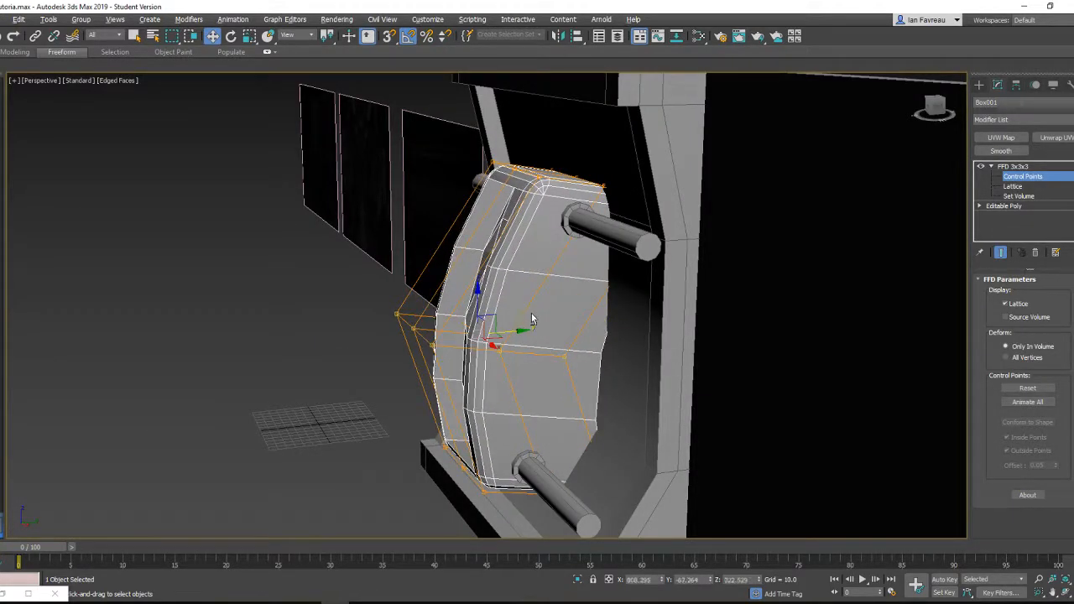
alt+middle_drag(531, 318, 588, 323)
mouse_move(516, 333)
mouse_down()
mouse_move(530, 333)
mouse_move(514, 333)
mouse_up()
alt+middle_drag(534, 333, 566, 353)
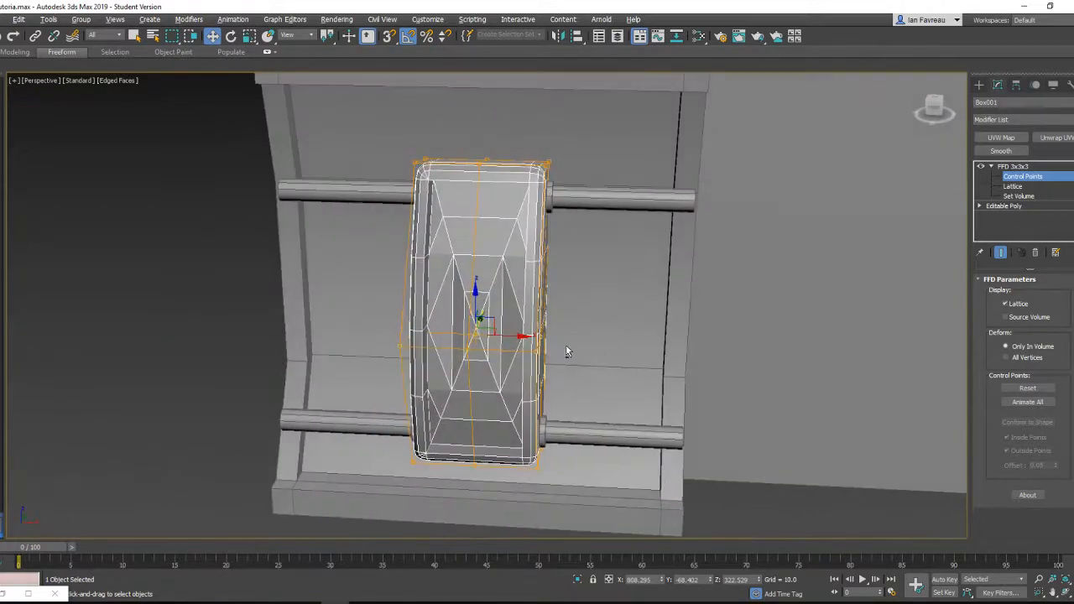
- Scale the middle FFD control points to 150% along X to widen the box at mid-height
drag(534, 337, 564, 340)
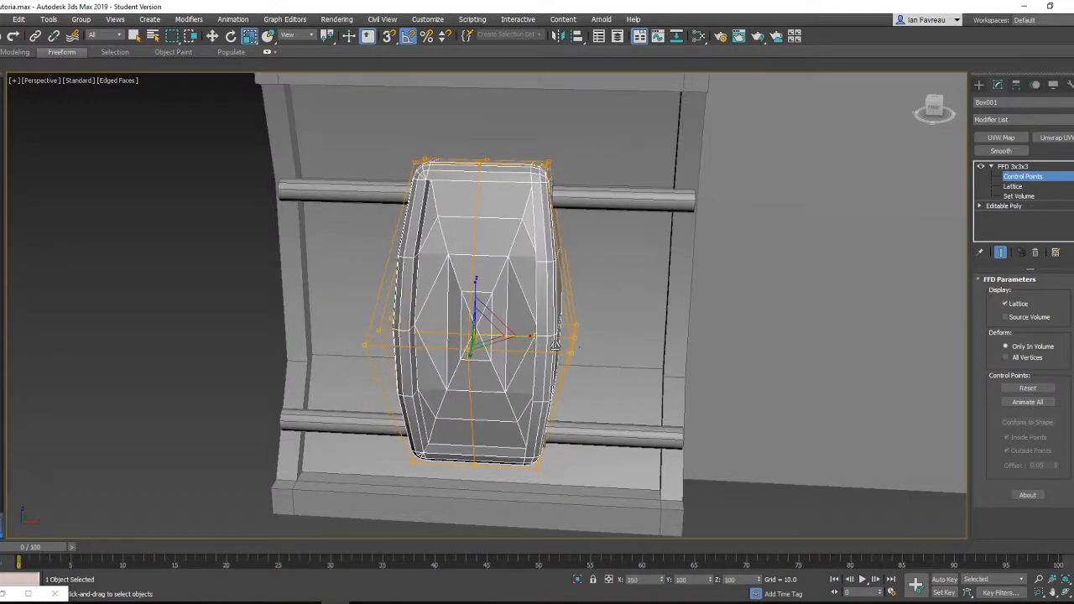
alt+middle_drag(564, 341, 634, 386)
scroll(571, 345, down, 5)
scroll(550, 326, up, 3)
drag(580, 358, 139, 338)
alt+middle_drag(140, 338, 366, 338)
scroll(343, 324, down, 1)
key(ctrl+z)
scroll(415, 338, down, 2)
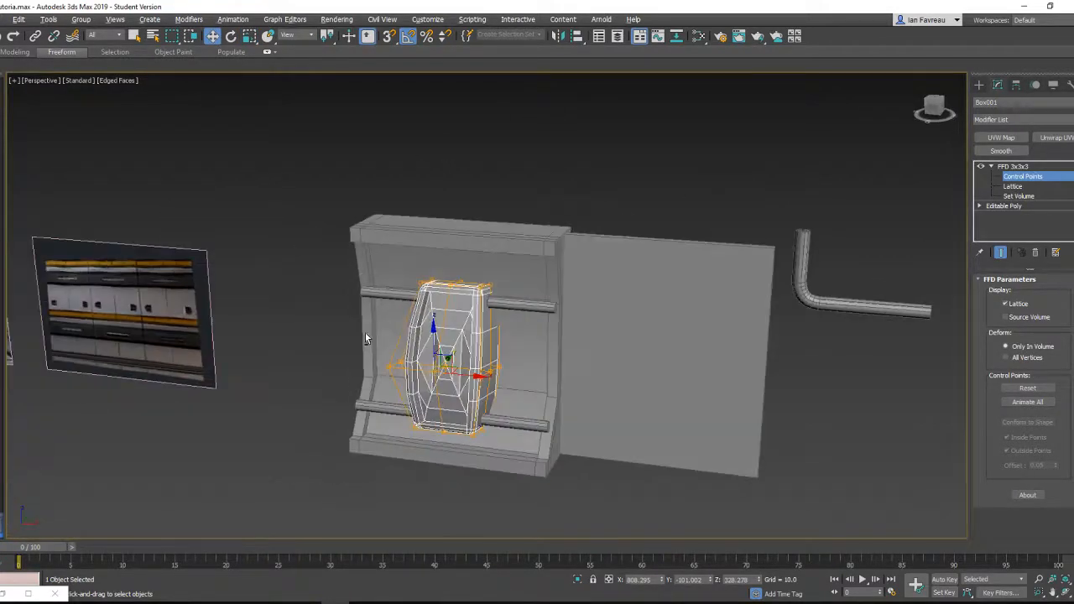
- Convert the bulged central box to an editable poly
scroll(547, 325, up, 2)
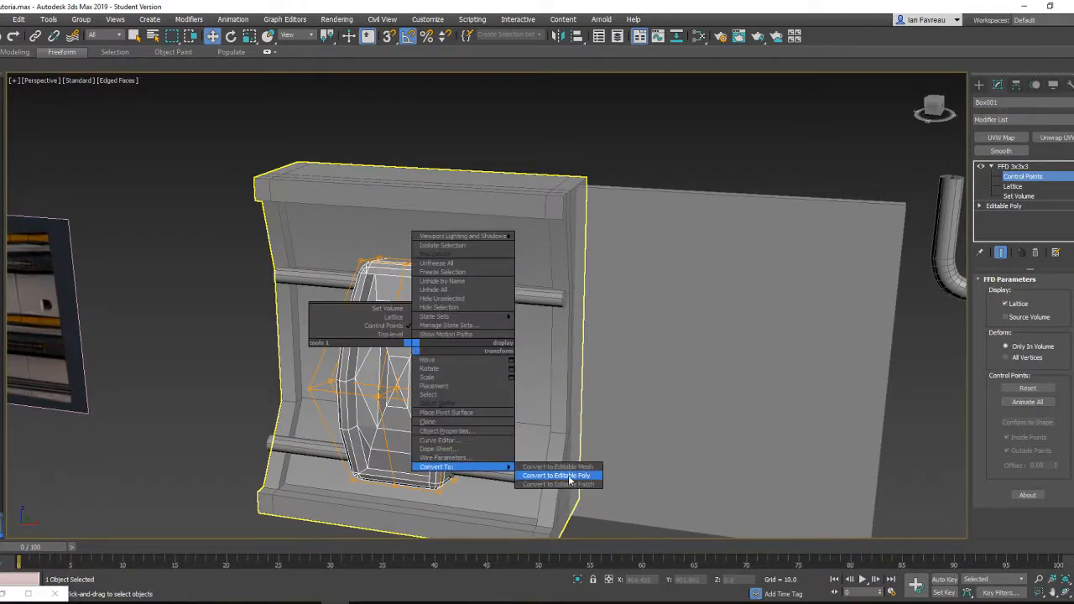
click(570, 479)
scroll(569, 480, down, 2)
alt+middle_drag(570, 480, 507, 329)
scroll(537, 328, up, 1)
scroll(453, 342, up, 3)
scroll(452, 350, down, 4)
scroll(462, 328, up, 3)
scroll(433, 283, up, 3)
scroll(433, 283, down, 2)
alt+middle_drag(433, 283, 383, 271)
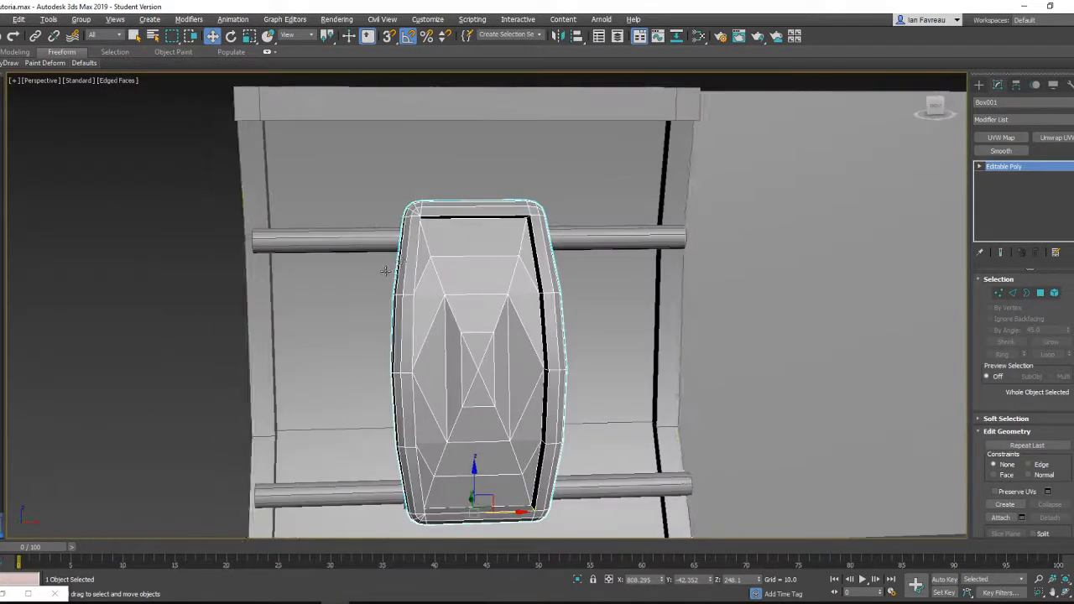
- Select the panel's lower horizontal pipe and attach the upper pipe to it
click(585, 244)
alt+middle_drag(585, 244, 411, 244)
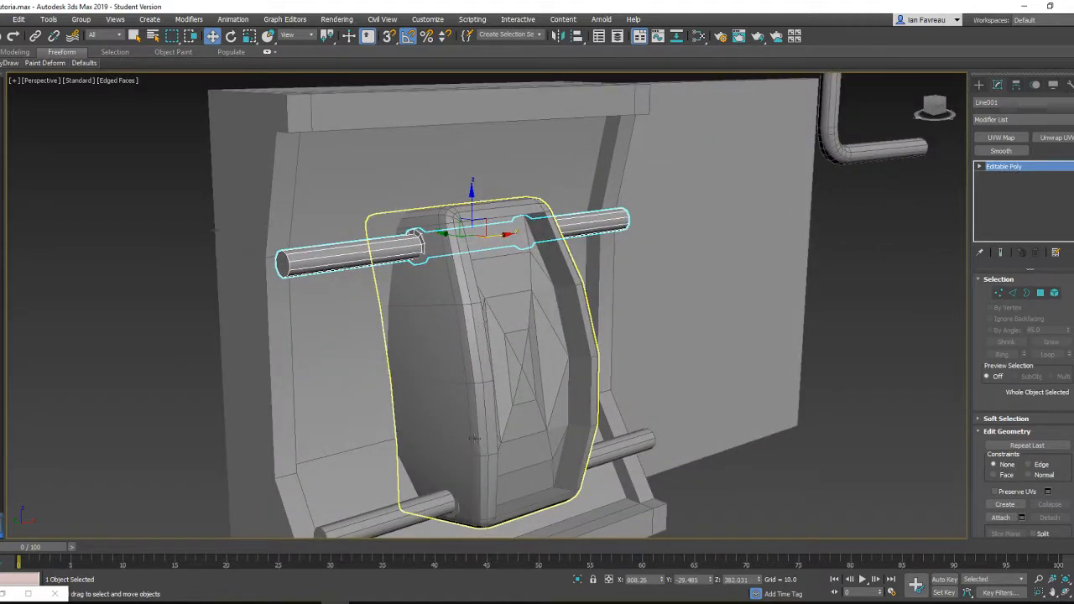
scroll(453, 373, up, 2)
click(422, 417)
alt+middle_drag(422, 417, 358, 225)
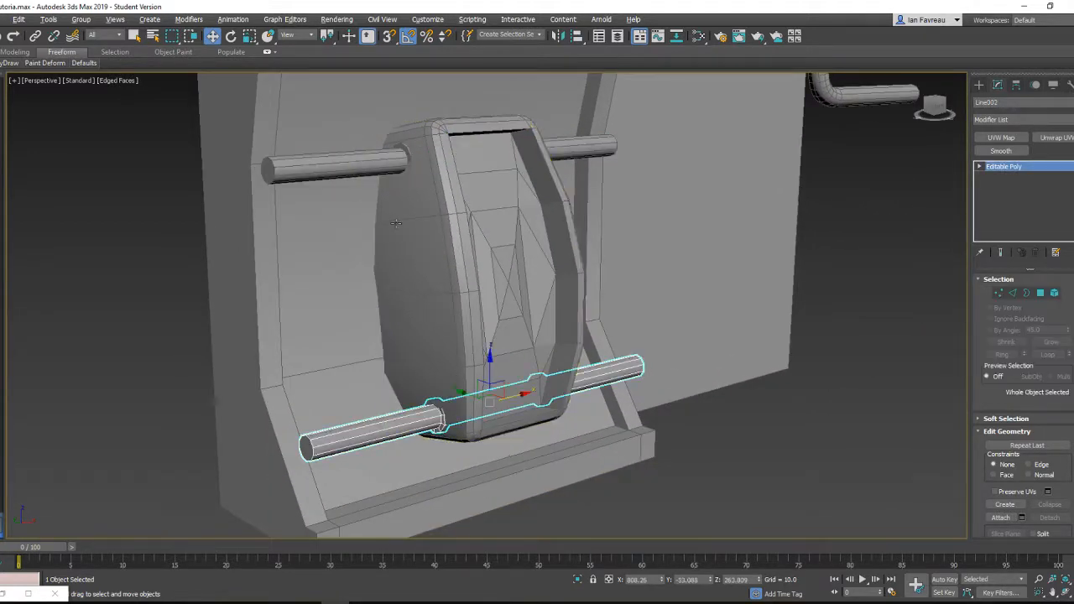
scroll(357, 226, up, 2)
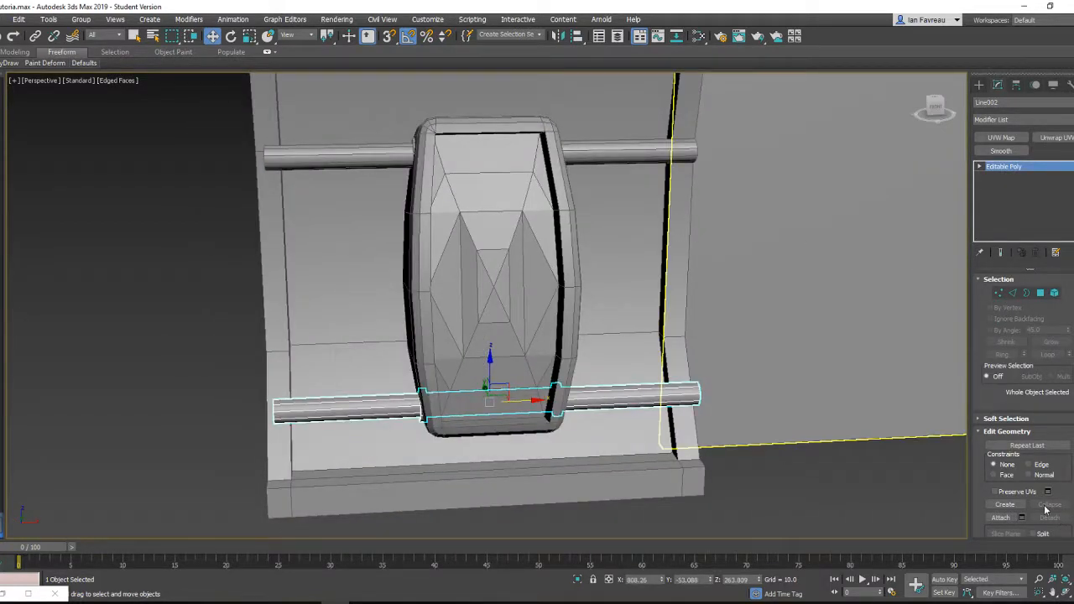
scroll(1046, 509, down, 2)
click(1000, 466)
click(629, 153)
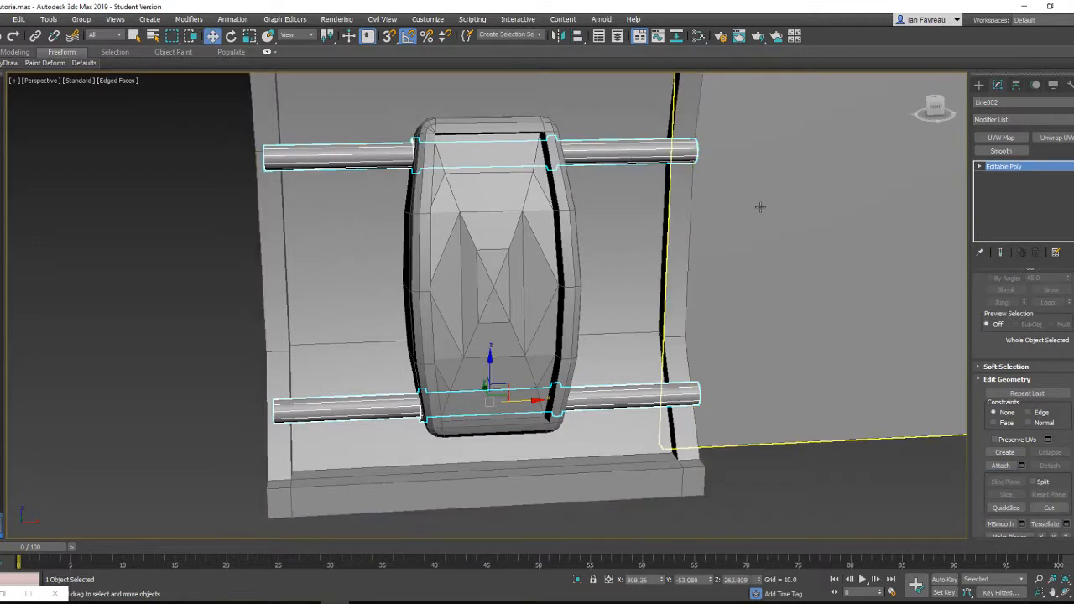
- Select the collar vertices of both pipes and scale them slightly outward along X, away from the box's sides
scroll(1048, 312, up, 2)
click(998, 293)
alt+middle_drag(961, 297, 733, 317)
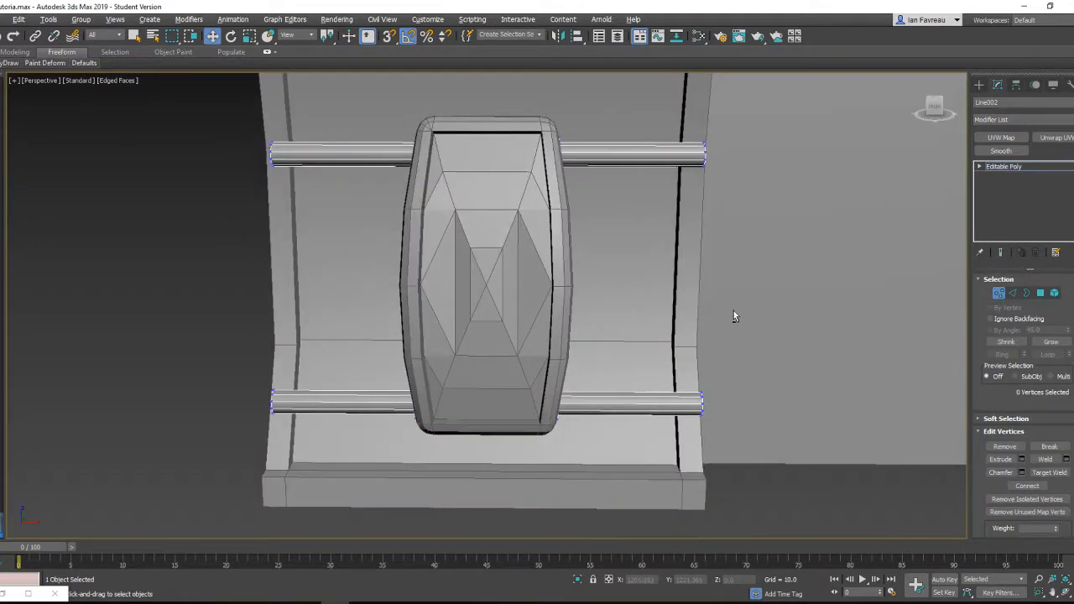
key(r)
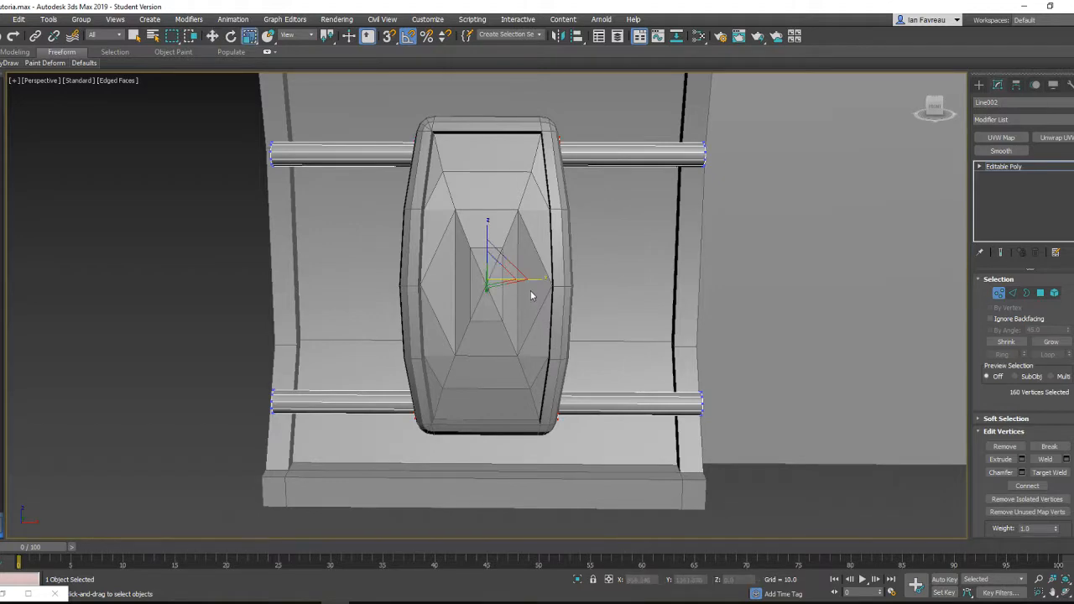
mouse_move(533, 279)
mouse_down()
mouse_move(566, 280)
mouse_move(543, 279)
mouse_up()
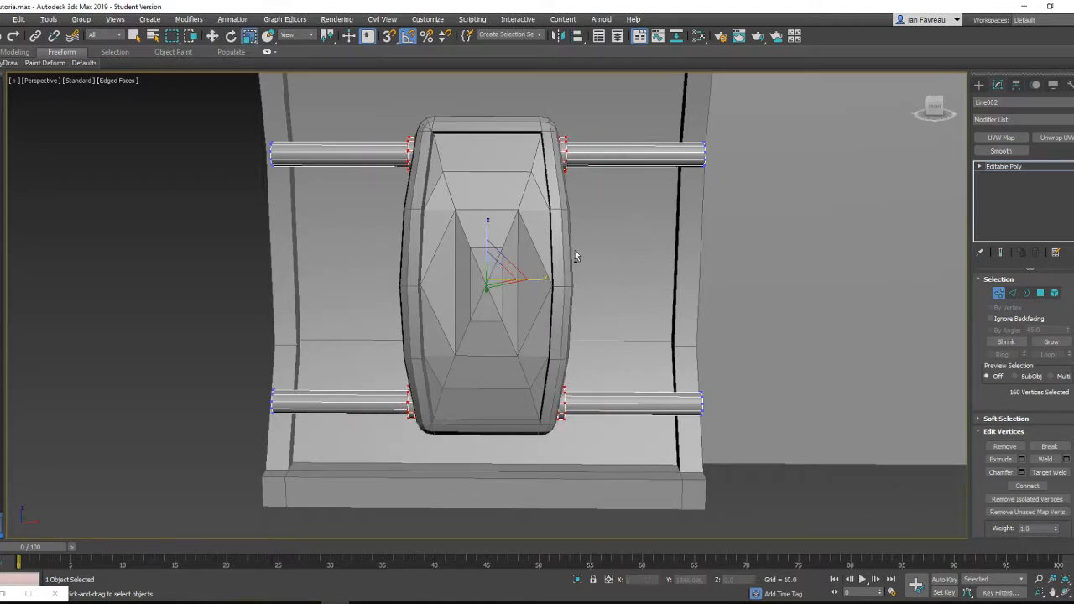
mouse_move(575, 250)
alt+middle_down()
mouse_move(630, 251)
mouse_move(576, 241)
mouse_move(555, 252)
alt+middle_up()
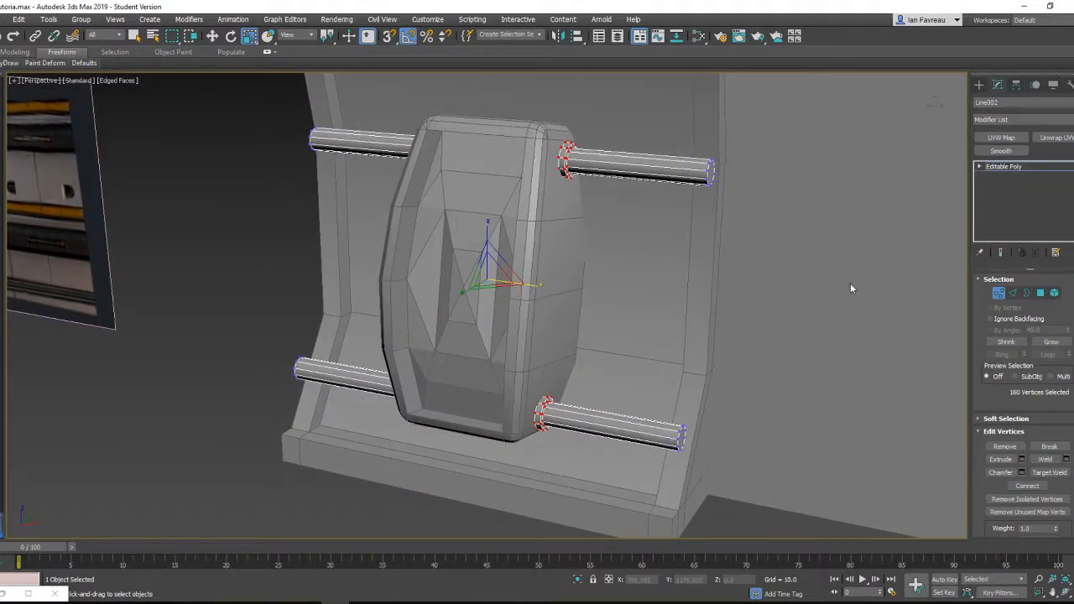
click(850, 285)
- Examine the central box and the pipe collars from several angles with edged faces hidden
scroll(839, 303, down, 3)
alt+middle_drag(837, 304, 776, 335)
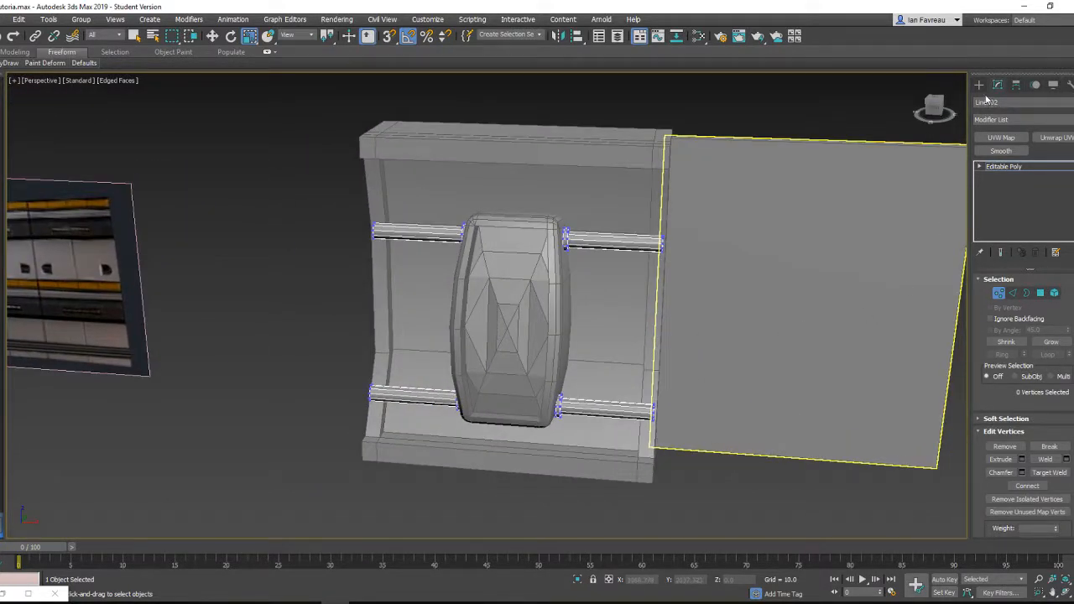
click(978, 84)
key(F4)
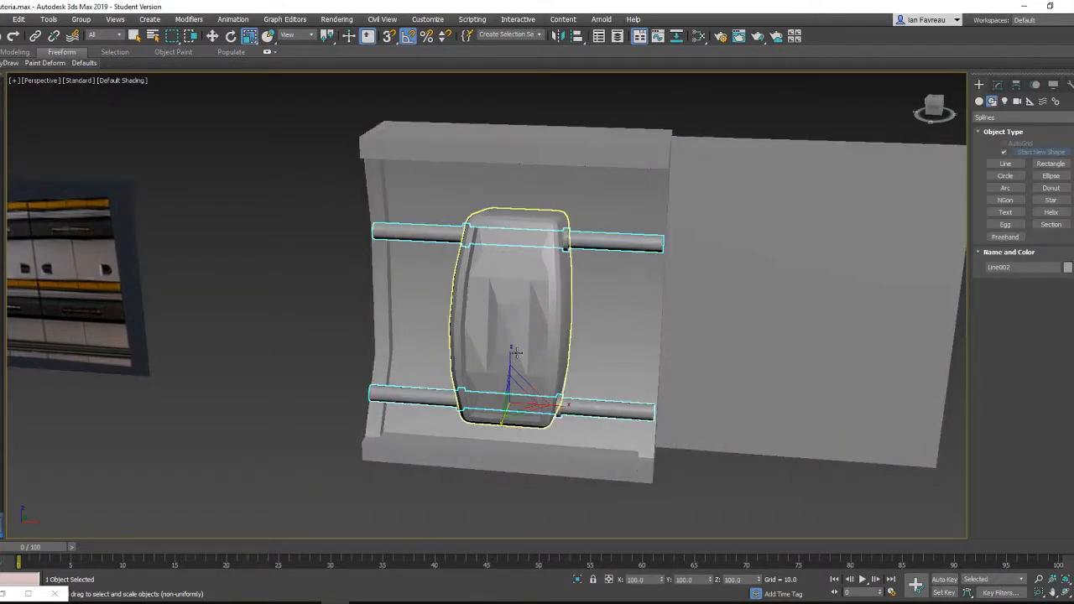
scroll(516, 352, up, 3)
alt+middle_drag(516, 352, 543, 287)
key(w)
click(997, 85)
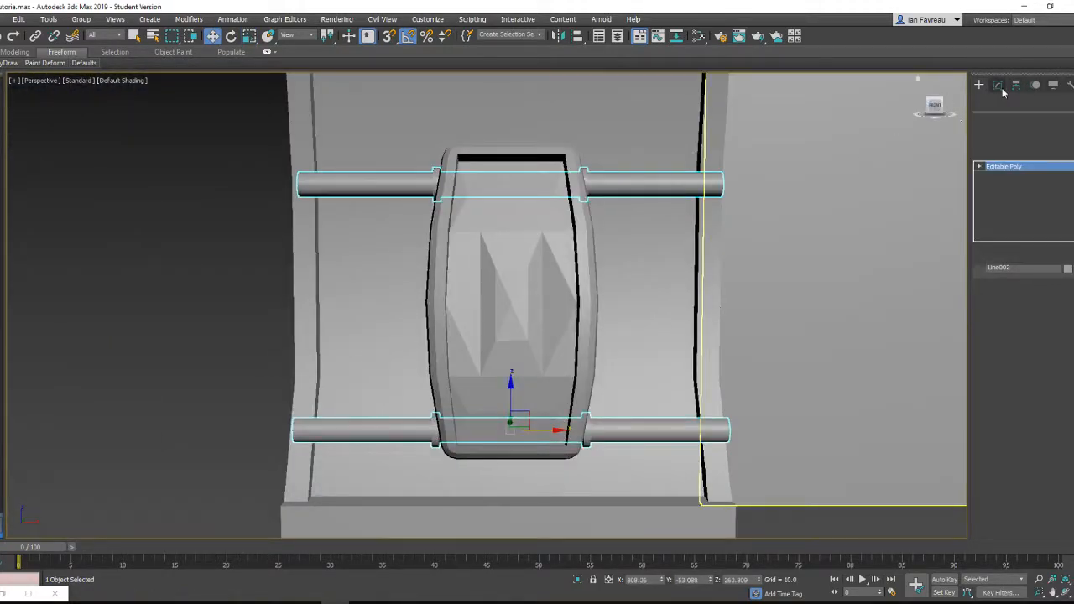
mouse_move(621, 277)
alt+middle_down()
mouse_move(591, 269)
mouse_move(608, 298)
mouse_move(637, 279)
alt+middle_up()
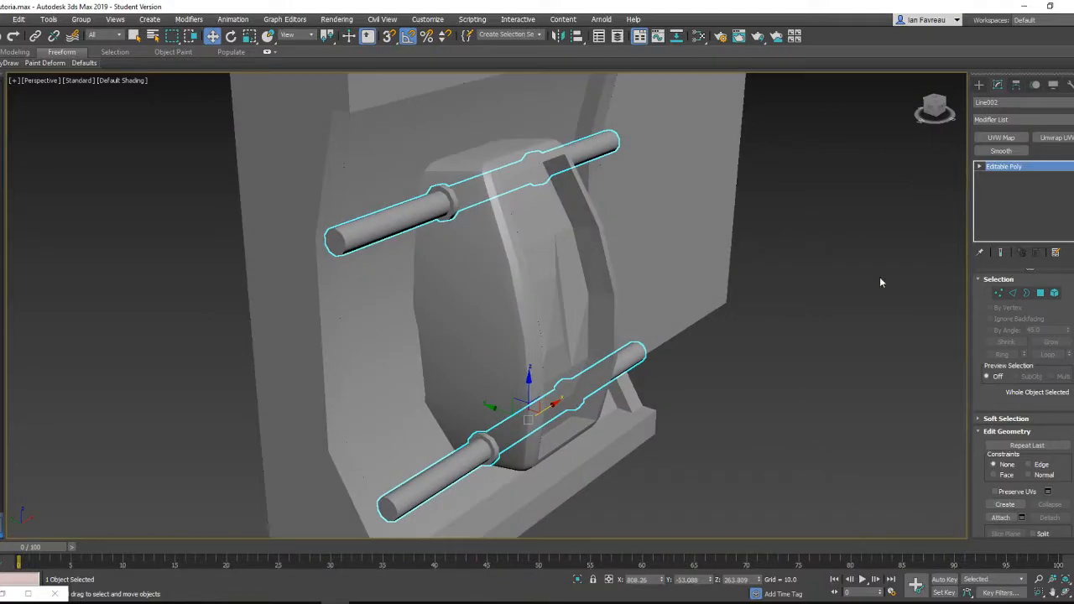
- Select all polygons of the central box's recessed front face, working in the front view
click(1038, 293)
alt+middle_drag(755, 277, 451, 206)
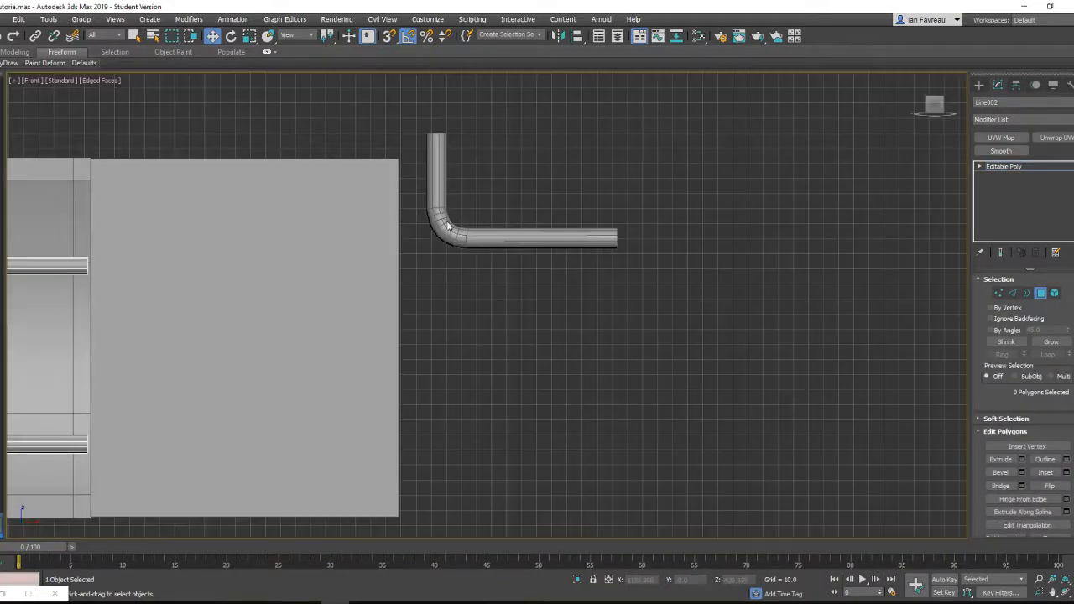
scroll(448, 226, down, 2)
middle_drag(448, 227, 755, 186)
scroll(440, 250, up, 5)
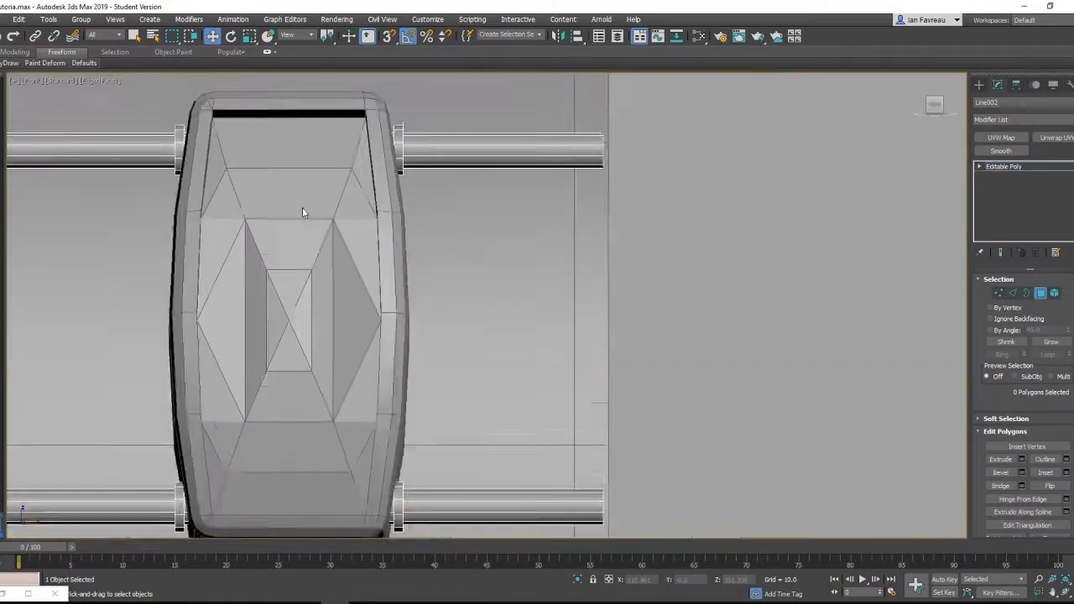
scroll(304, 210, down, 2)
middle_drag(304, 210, 400, 197)
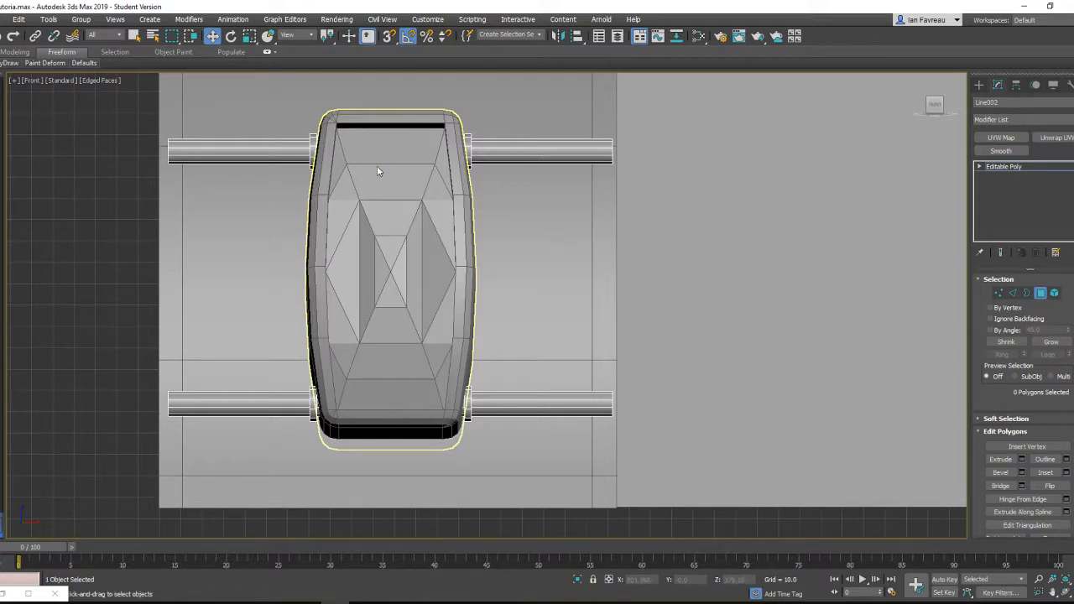
click(978, 85)
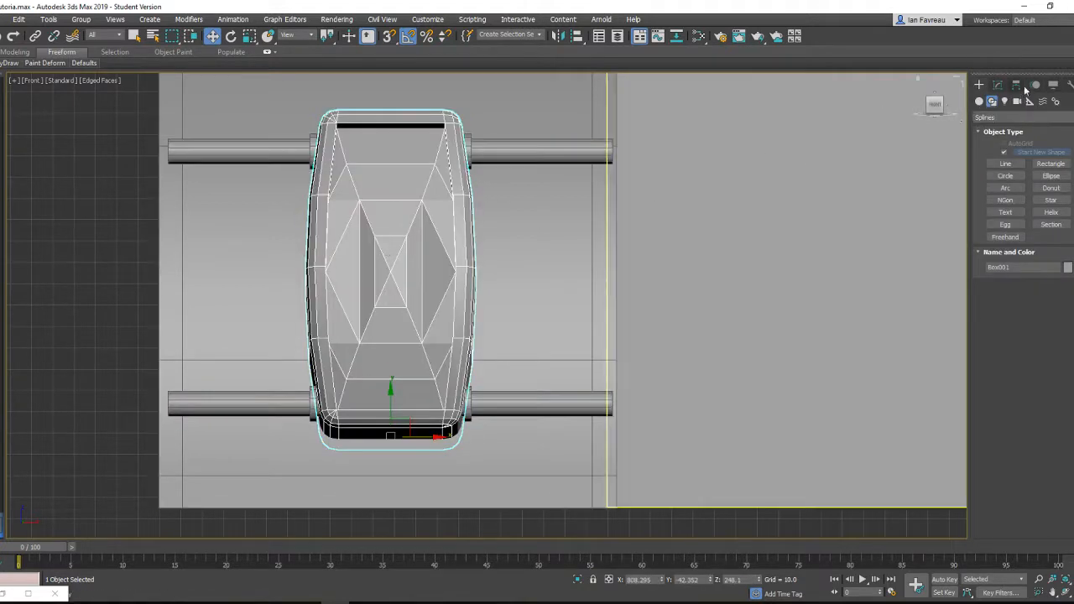
click(999, 86)
click(1040, 294)
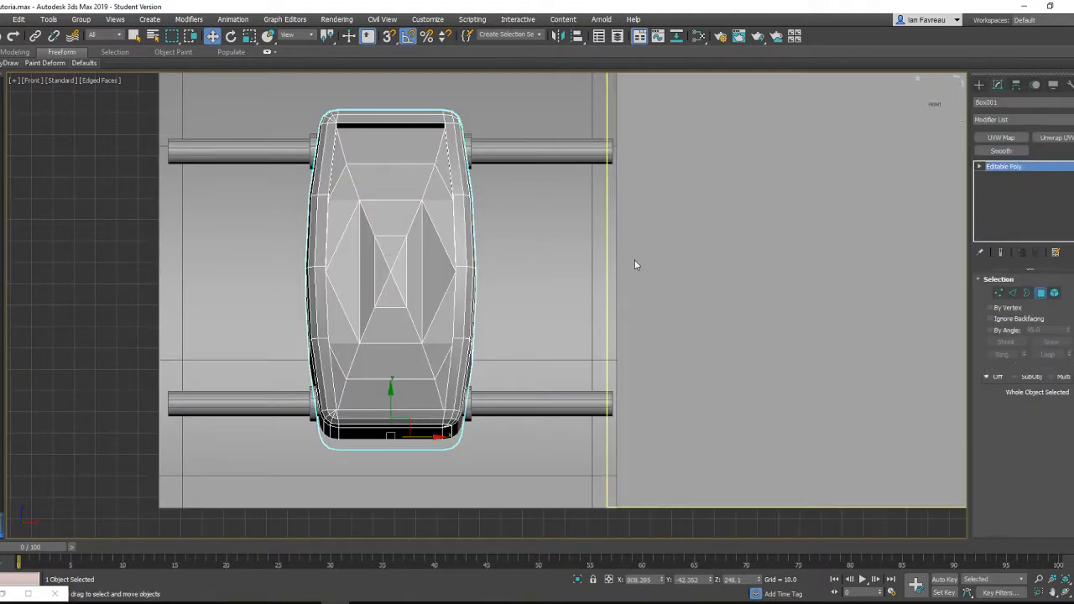
click(338, 157)
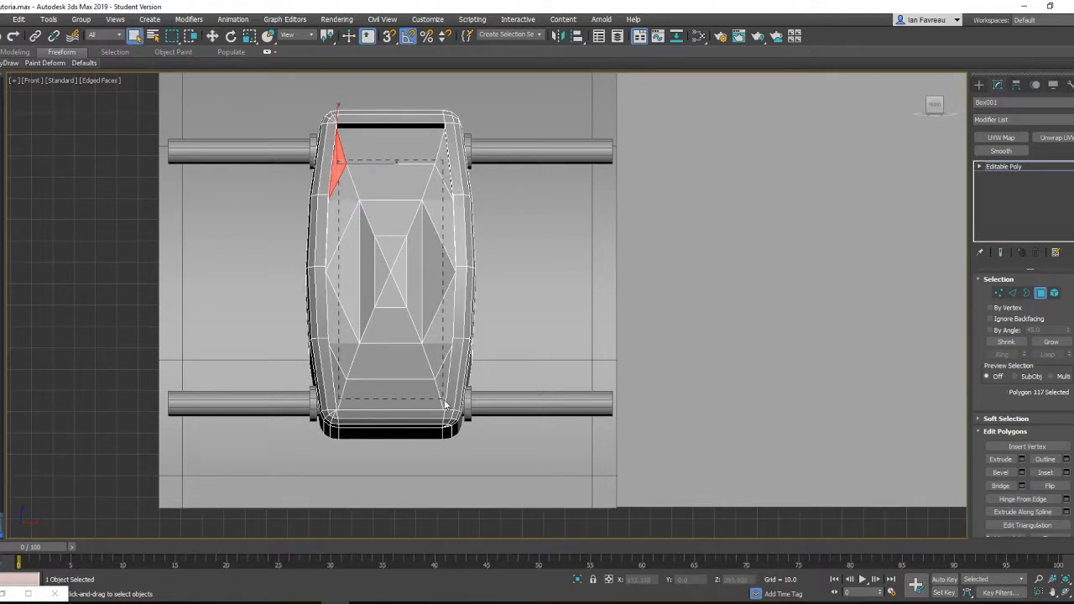
drag(445, 394, 439, 394)
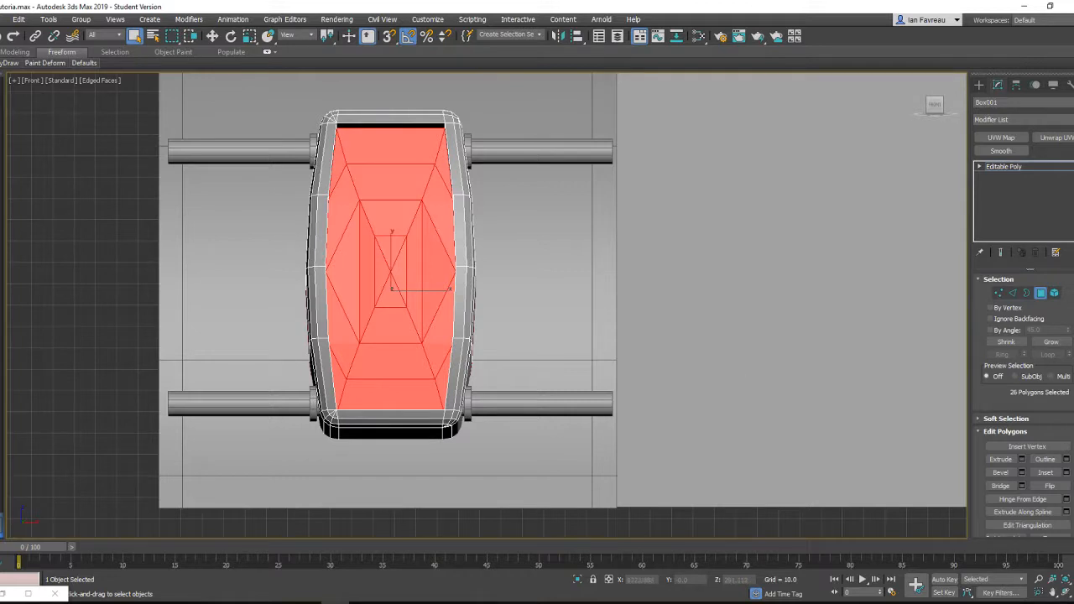
- Assign the recessed face's polygons to smoothing group 1 and inspect the shading from several angles with edged faces hidden
scroll(1024, 403, down, 5)
key(F4)
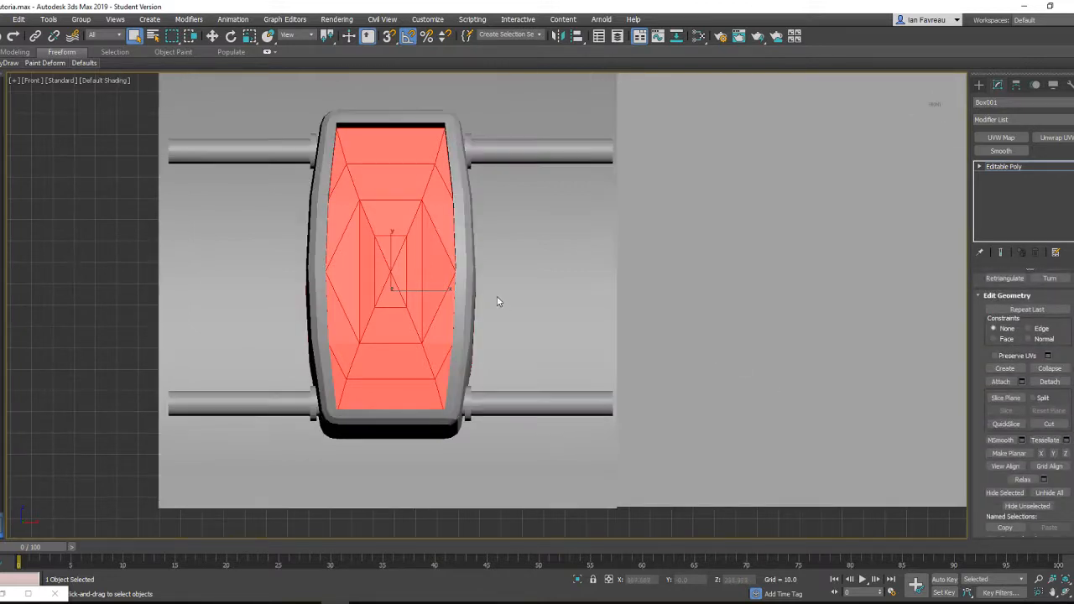
key(p)
alt+middle_drag(496, 296, 744, 353)
scroll(1032, 411, down, 5)
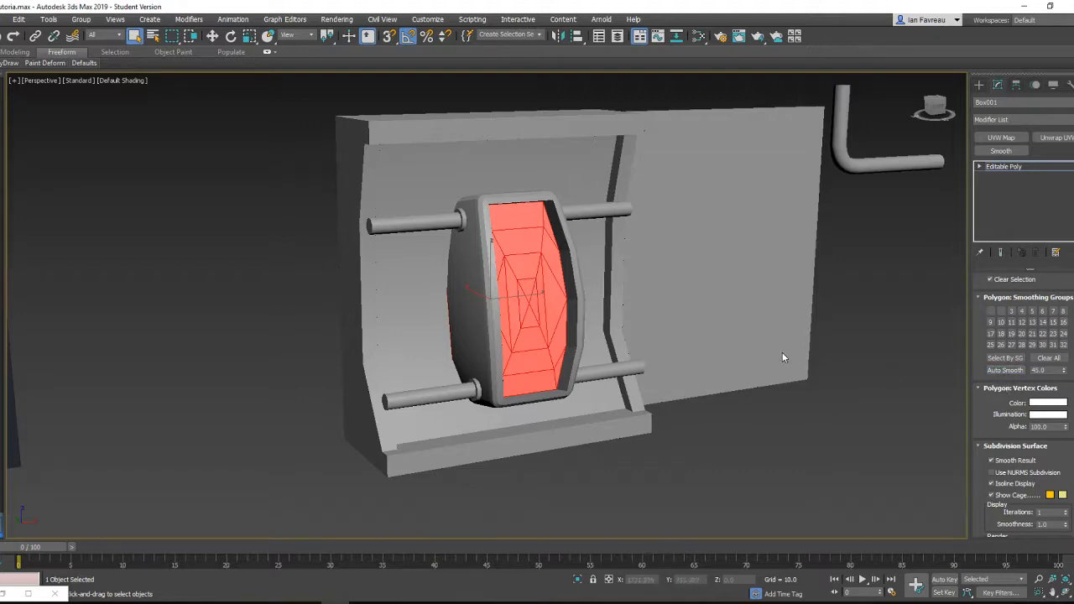
alt+middle_drag(783, 358, 475, 314)
scroll(475, 314, up, 5)
alt+middle_drag(495, 269, 544, 314)
scroll(529, 306, down, 5)
scroll(540, 309, up, 4)
scroll(576, 293, up, 3)
click(576, 292)
scroll(575, 292, down, 3)
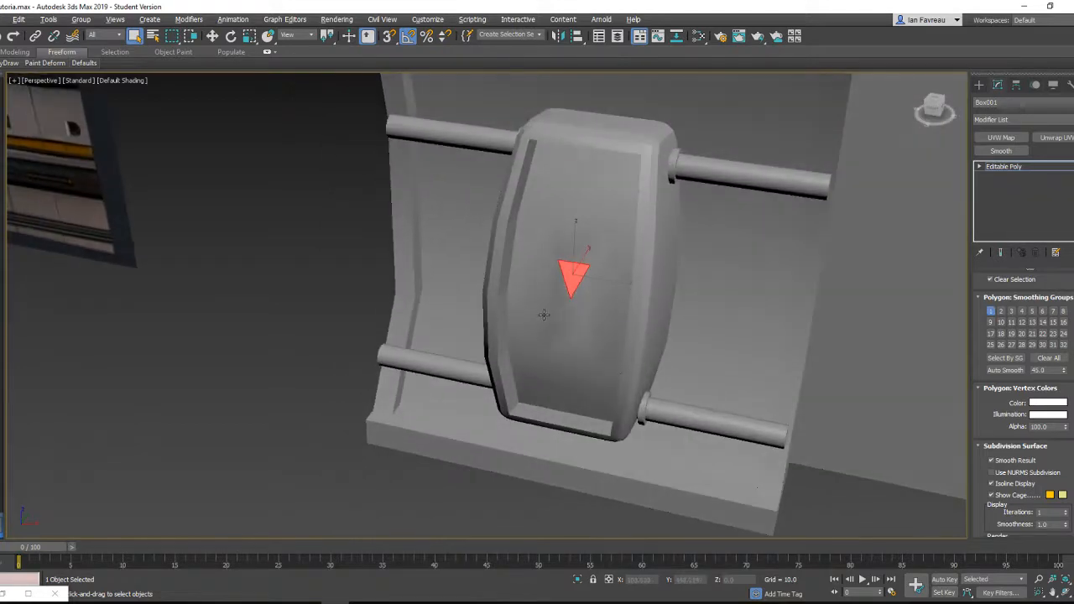
- Show edged faces again and create a small upright box primitive in front of the panel's lower edge
key(F4)
scroll(784, 304, down, 3)
alt+middle_drag(740, 314, 631, 311)
click(978, 85)
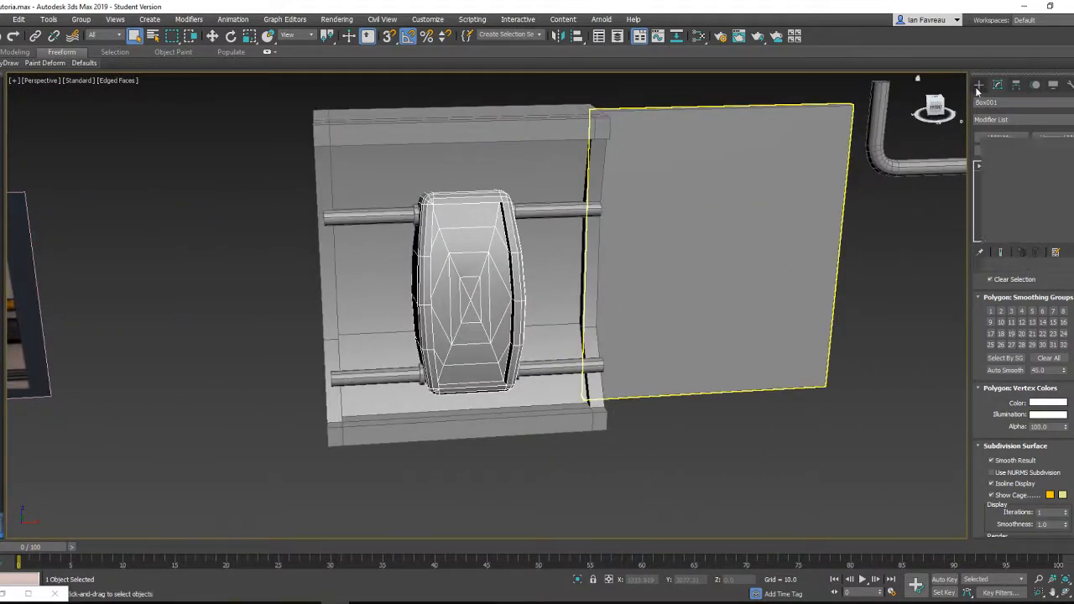
click(979, 101)
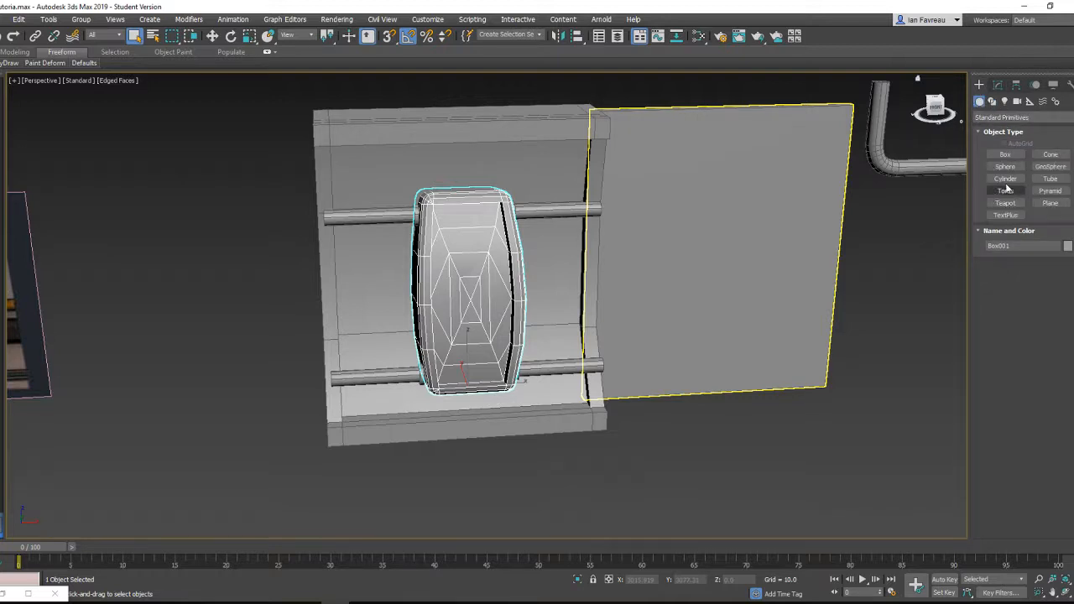
click(1007, 156)
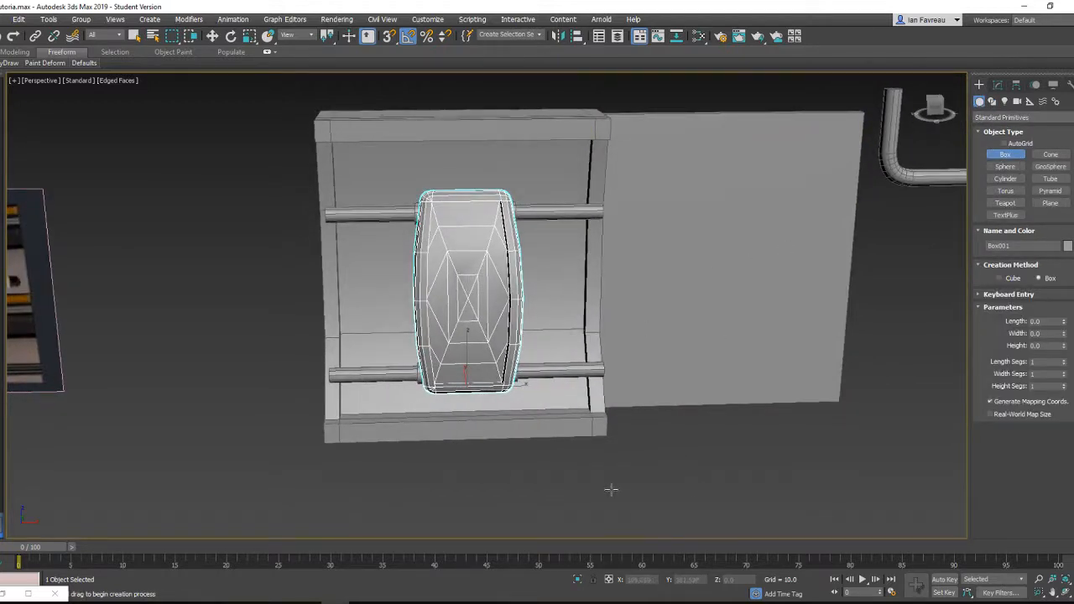
drag(494, 487, 538, 513)
click(517, 454)
right_click(516, 453)
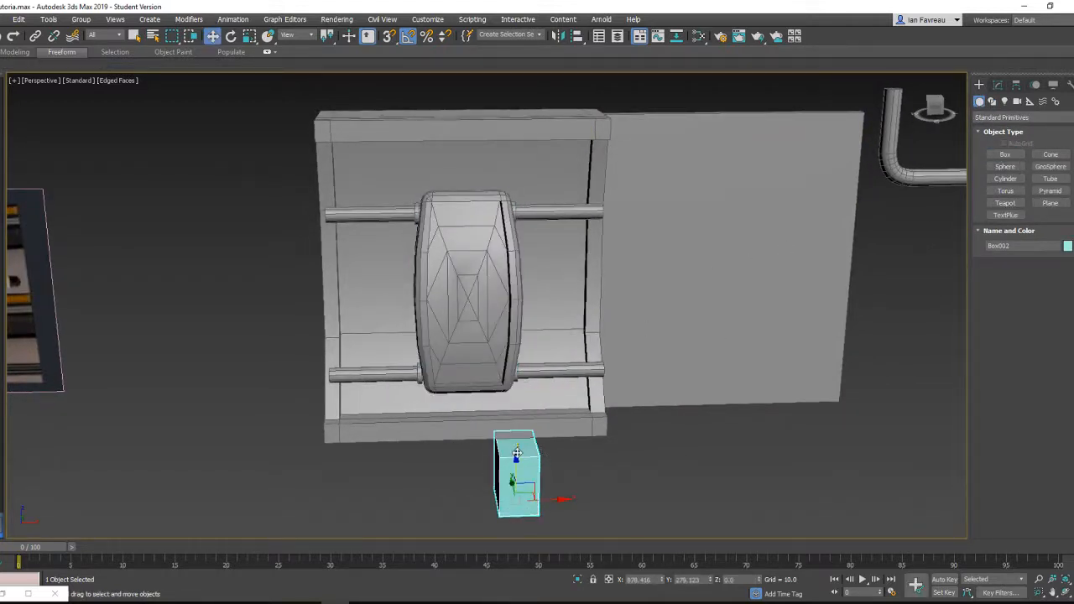
- Move the new box along X, Y and Z into the middle of the bulged box's recess
drag(517, 455, 476, 250)
drag(550, 293, 498, 293)
alt+middle_drag(498, 292, 446, 298)
drag(503, 287, 234, 376)
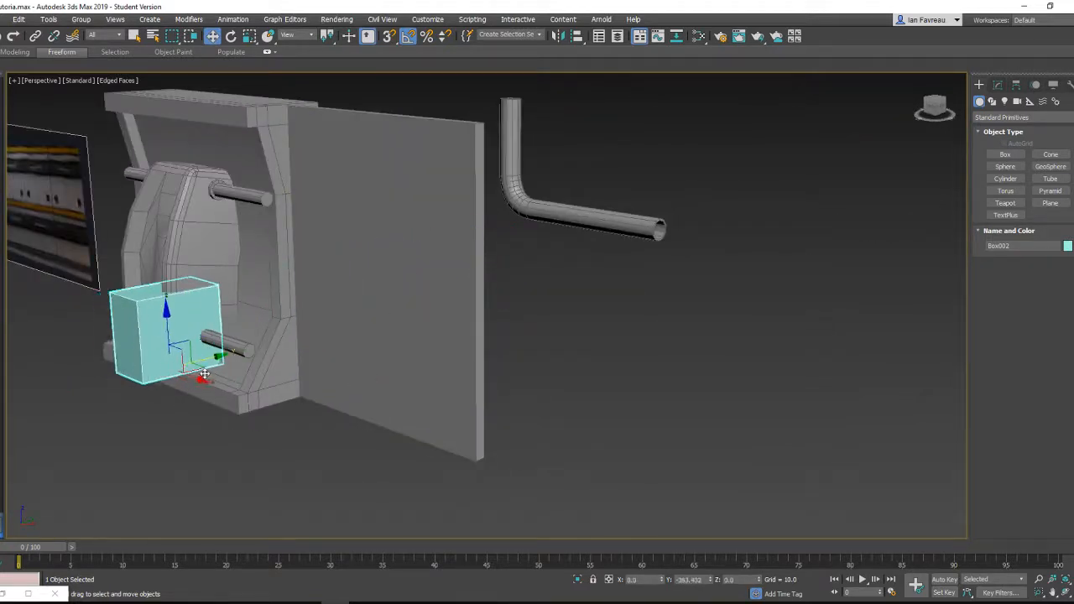
alt+middle_drag(233, 376, 449, 370)
drag(459, 408, 429, 407)
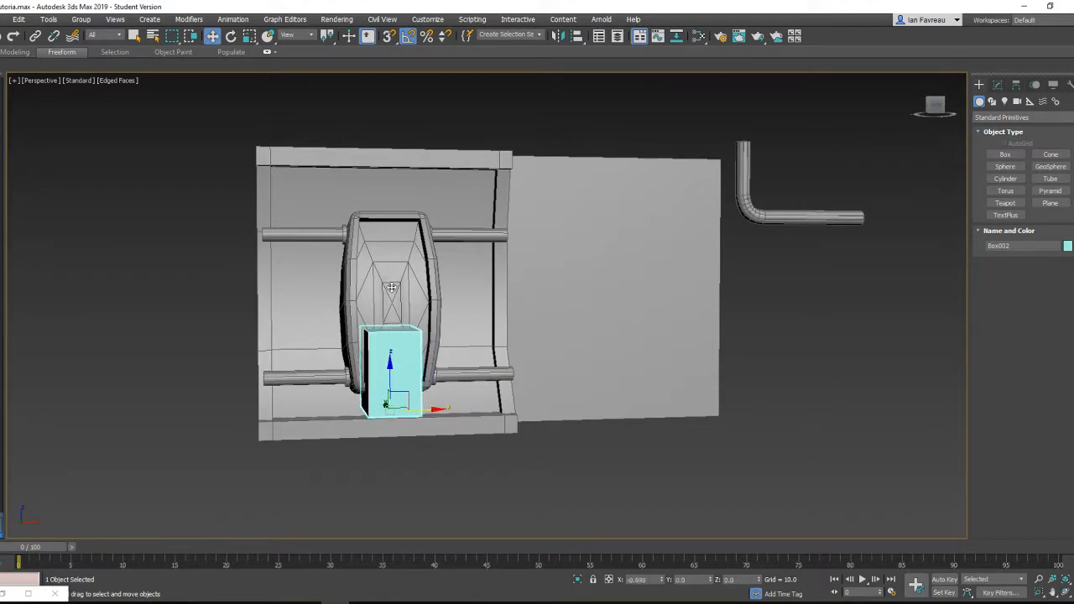
drag(391, 368, 386, 285)
scroll(383, 302, up, 5)
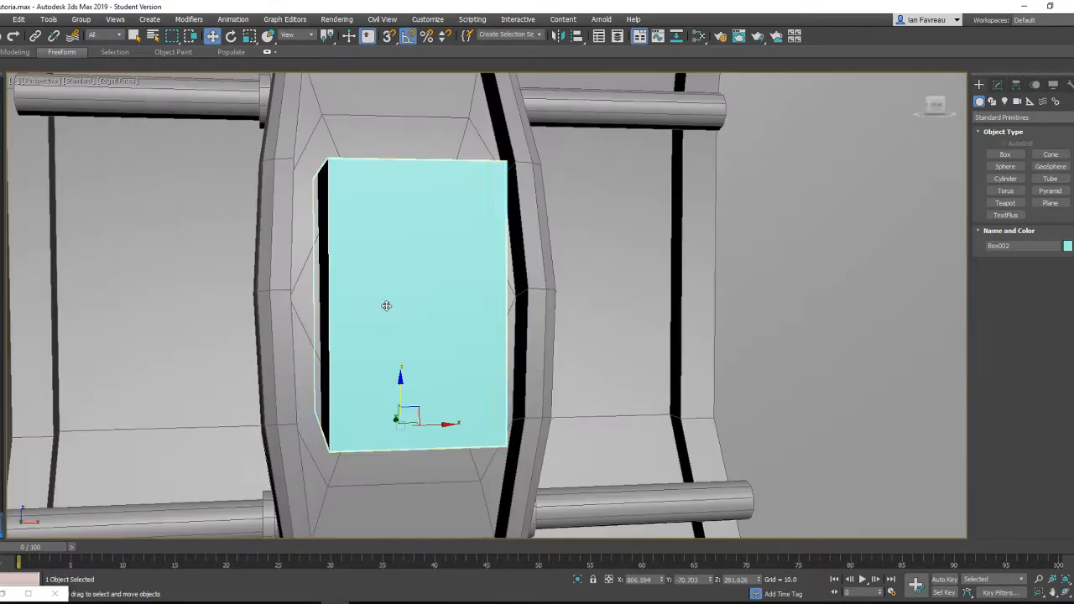
- Resize the new box to be shallower and wider, and center it within the bulged box's recess
alt+middle_drag(383, 304, 348, 363)
key(r)
drag(324, 392, 376, 399)
key(w)
alt+middle_drag(394, 392, 379, 359)
key(e)
mouse_move(360, 356)
mouse_down()
mouse_move(376, 347)
mouse_move(368, 353)
mouse_up()
alt+middle_drag(368, 353, 436, 368)
key(w)
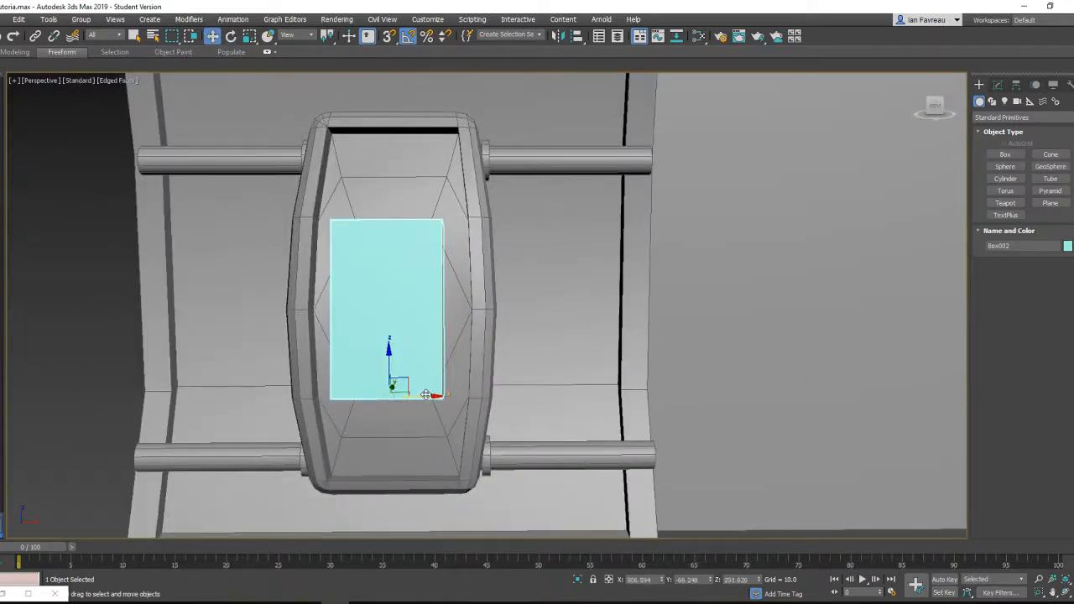
mouse_move(426, 394)
mouse_down()
mouse_move(401, 377)
mouse_move(436, 395)
mouse_up()
key(w)
- Convert the new box to an editable poly
right_click(437, 395)
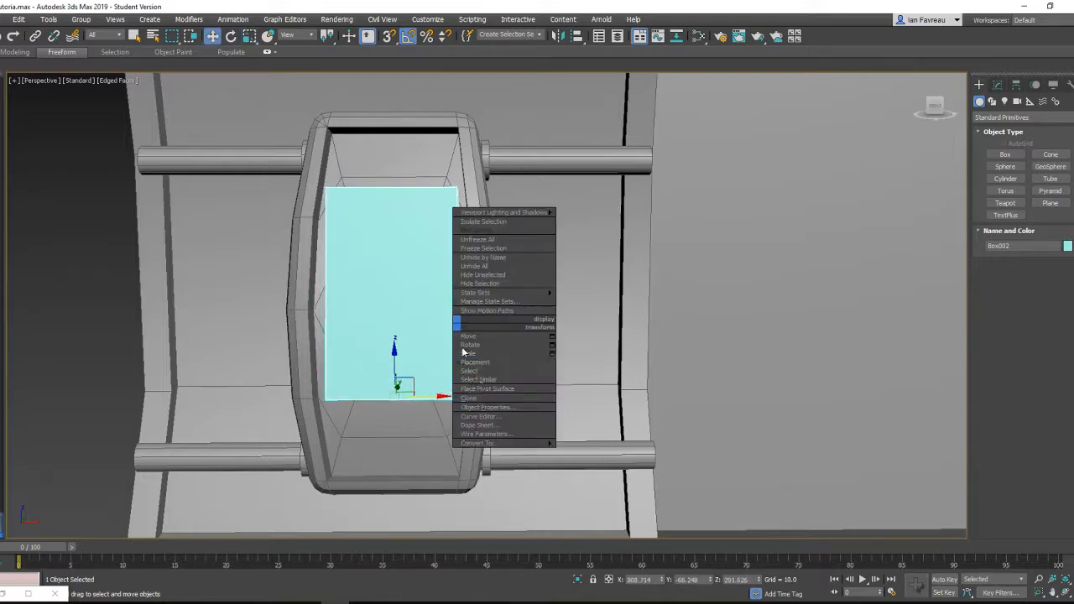
mouse_move(483, 440)
click(597, 444)
alt+middle_drag(579, 419, 543, 389)
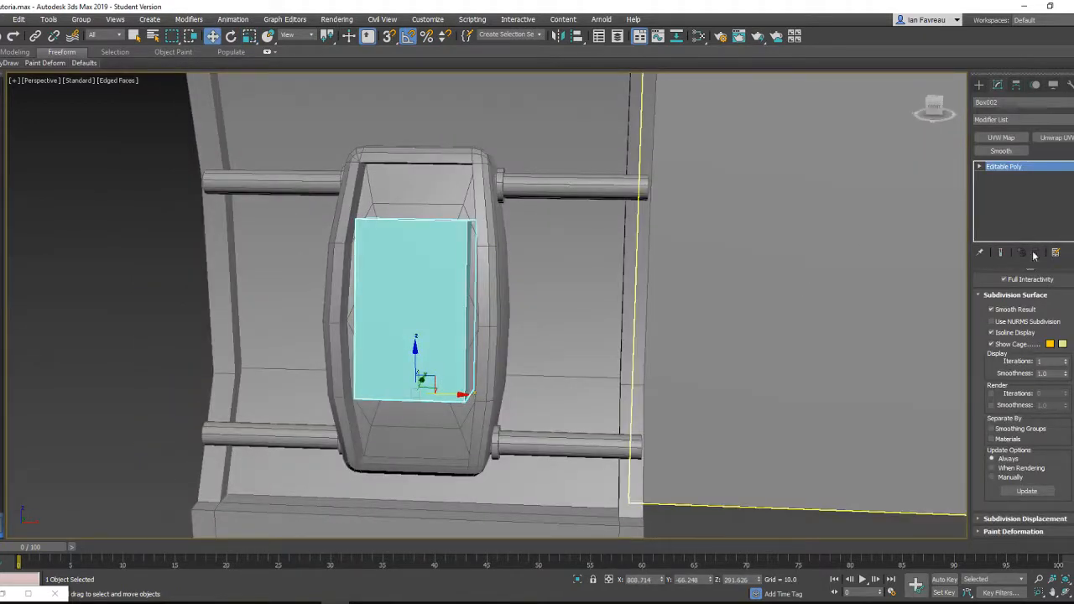
right_click(453, 341)
mouse_move(503, 456)
click(596, 465)
scroll(1019, 336, up, 10)
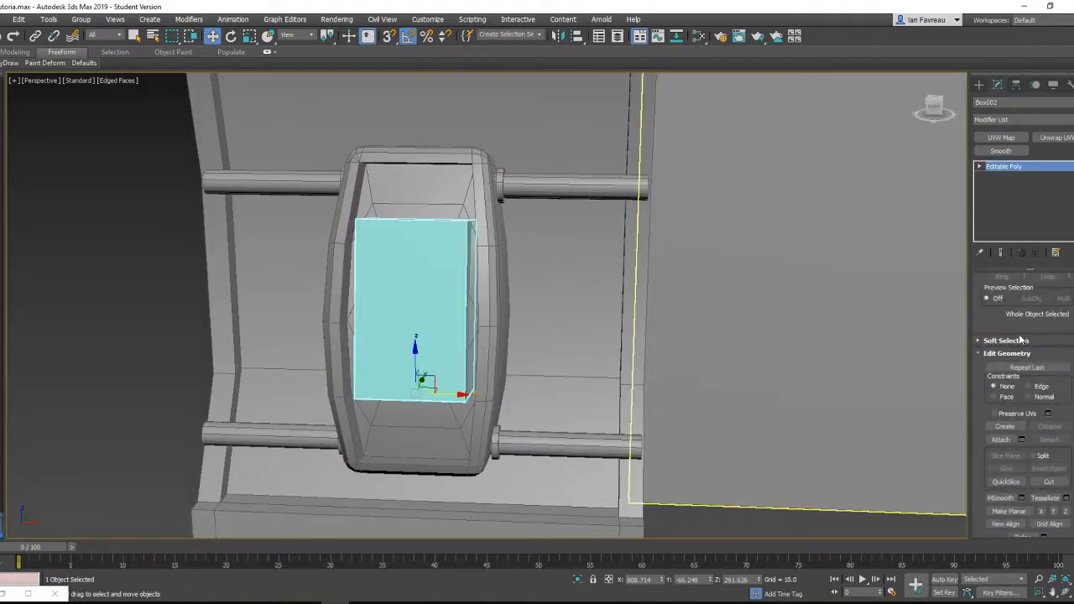
- Chamfer the new box's four front-to-back corner edges by 4.198 with 1 segment
click(1013, 297)
scroll(464, 409, up, 5)
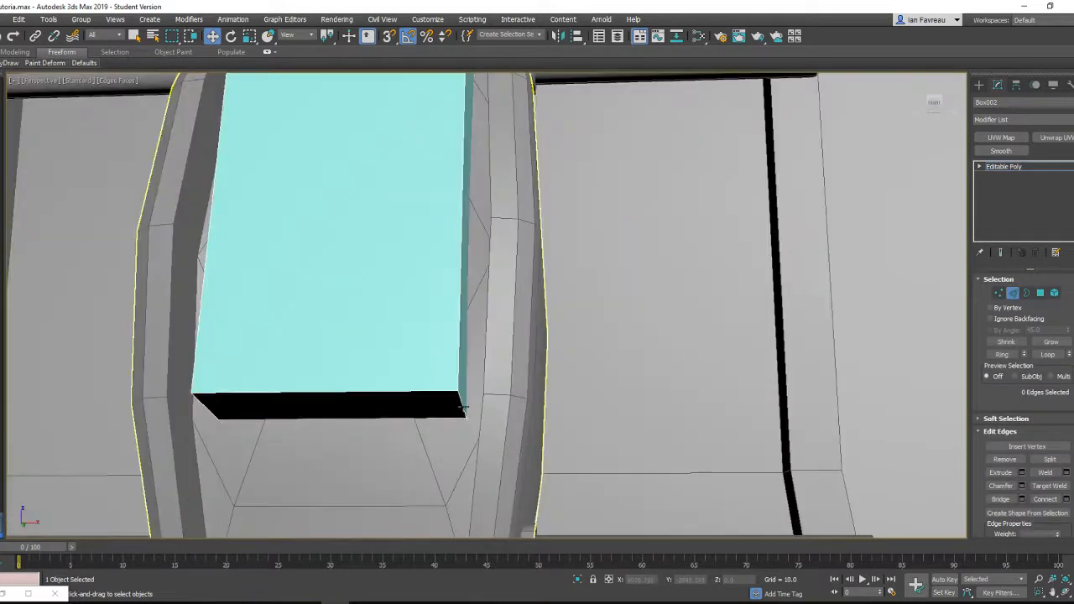
alt+middle_drag(476, 377, 446, 383)
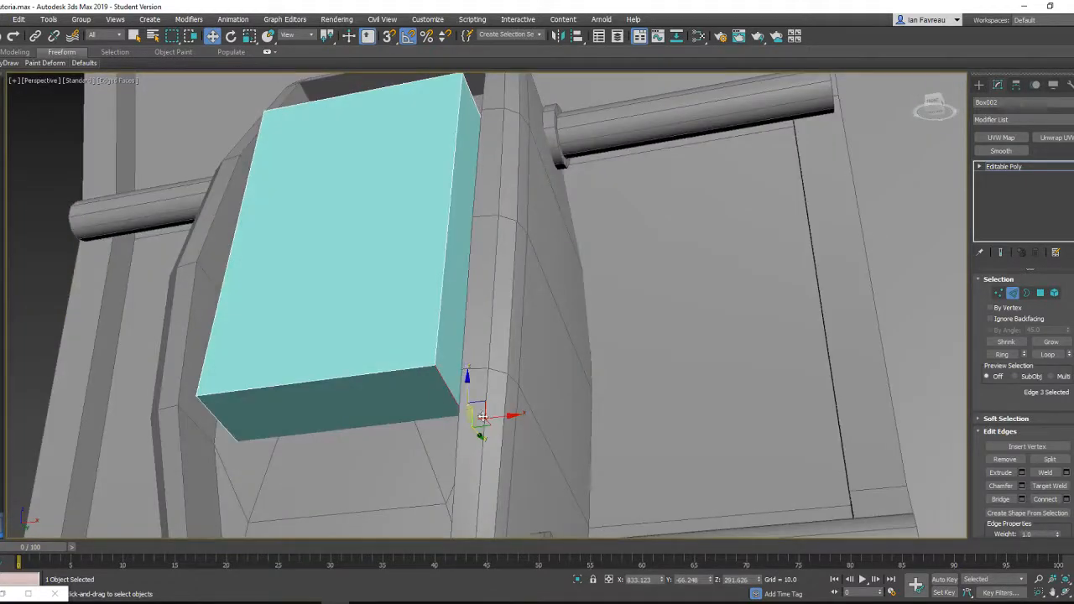
click(1007, 355)
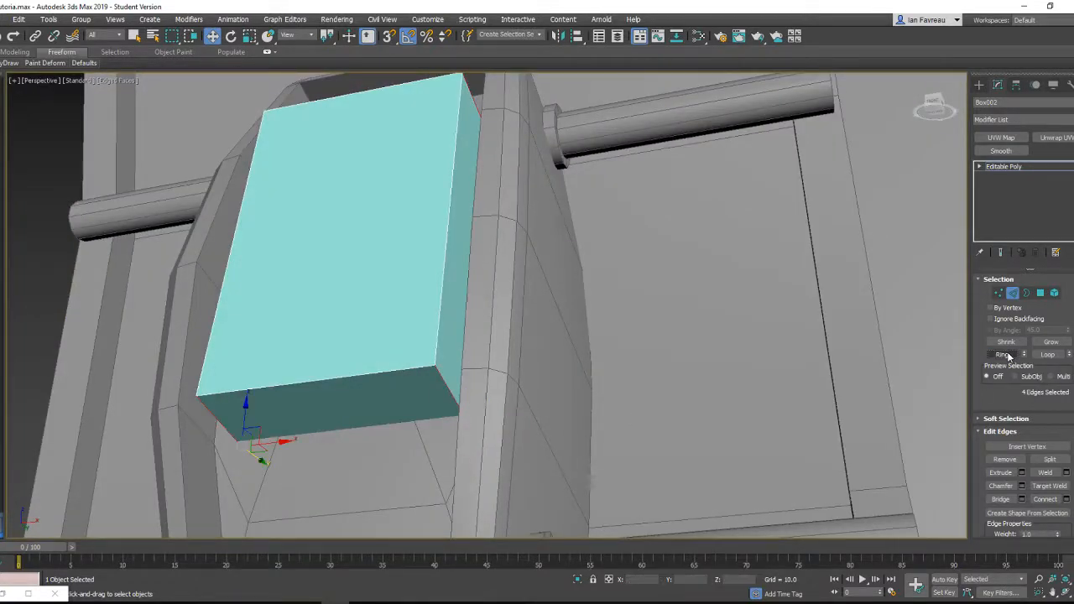
click(1022, 486)
mouse_move(495, 329)
mouse_down()
mouse_move(495, 312)
mouse_move(494, 335)
mouse_up()
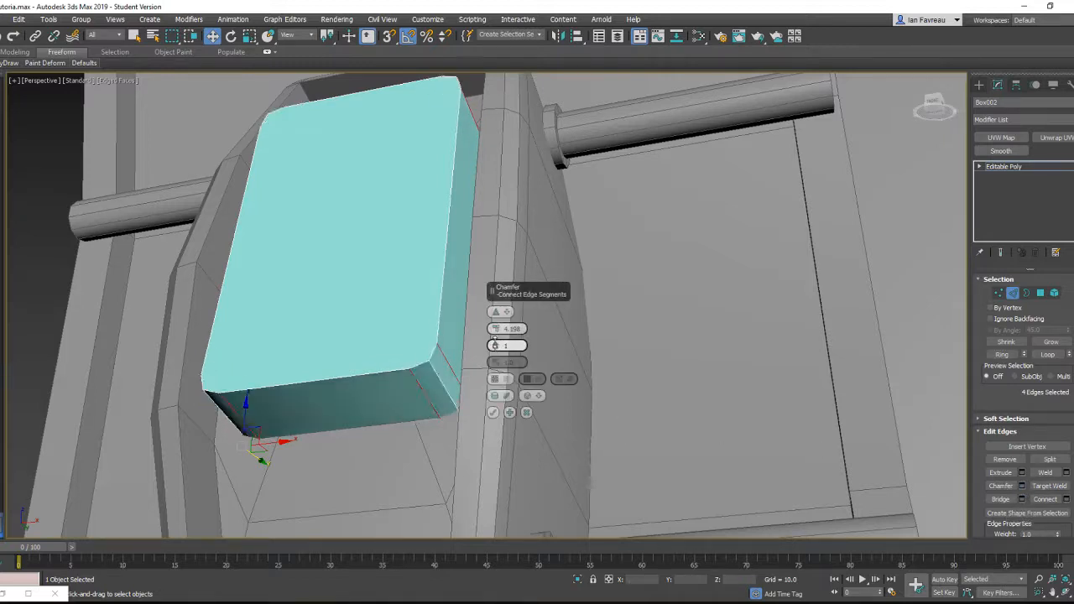
scroll(318, 311, down, 4)
alt+middle_drag(319, 312, 370, 357)
click(494, 414)
- Select the chamfered box's front and back polygons and delete them
middle_drag(444, 379, 529, 373)
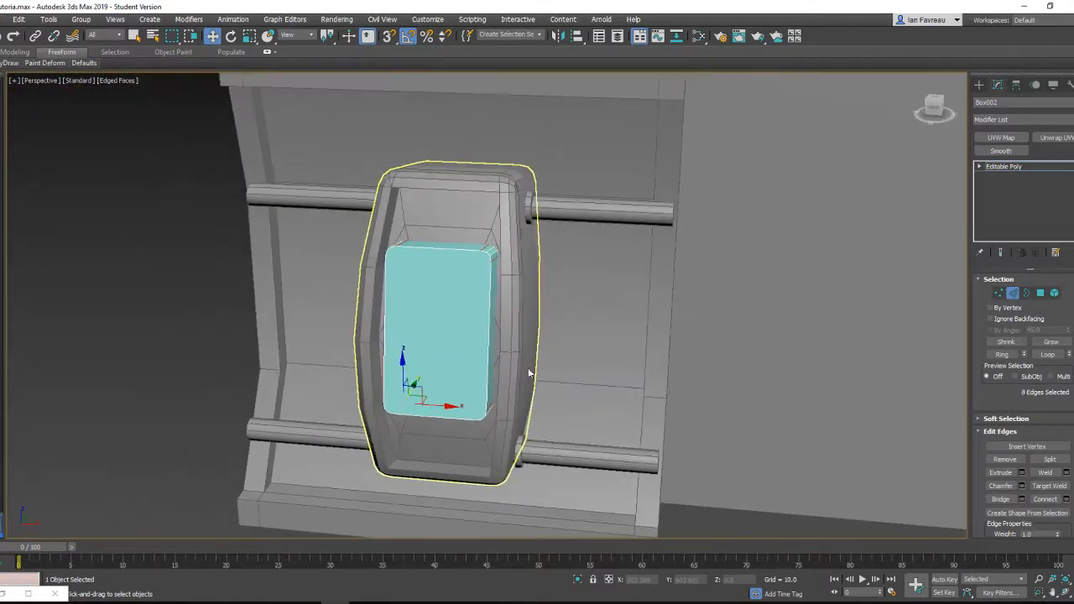
click(1041, 293)
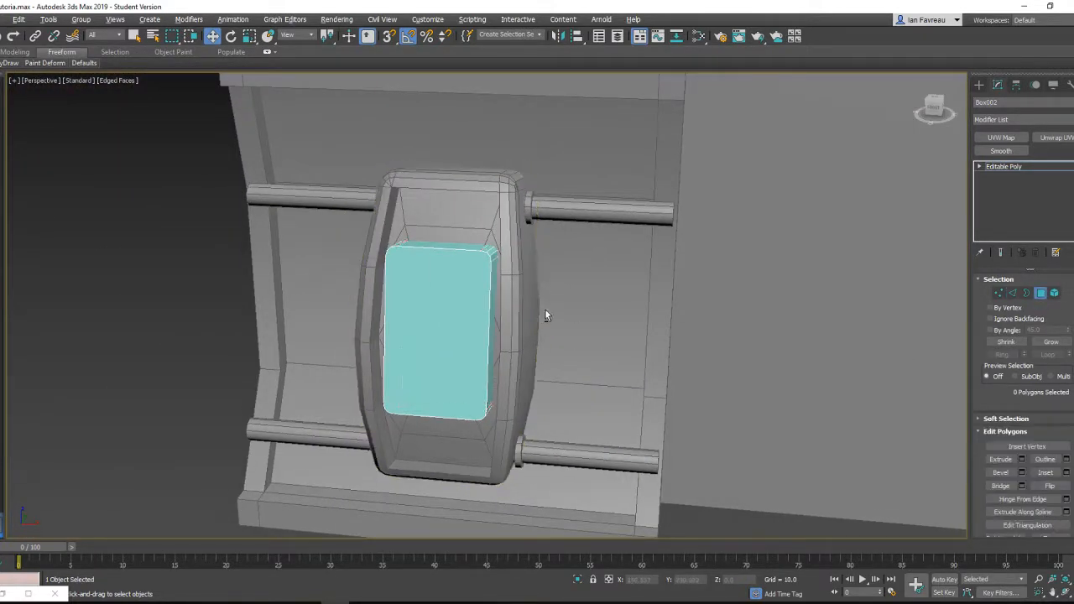
alt+middle_drag(545, 308, 432, 313)
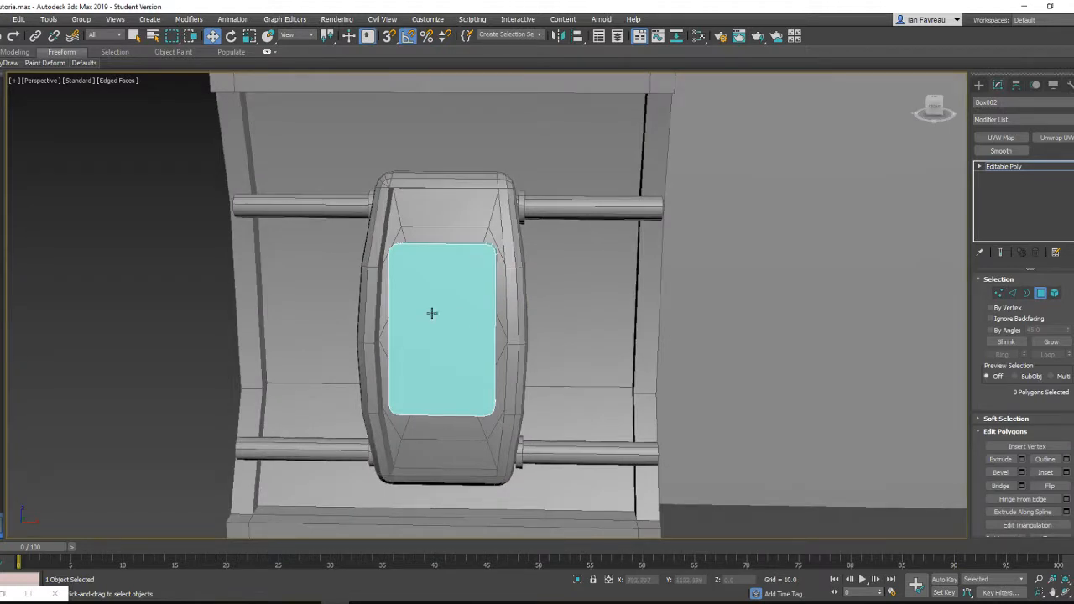
click(432, 313)
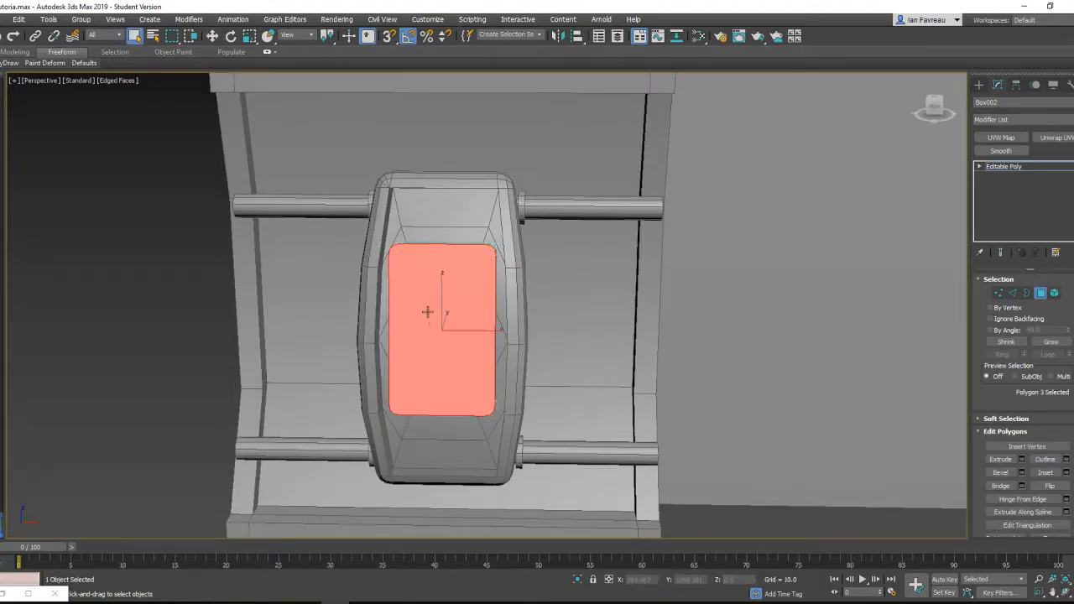
key(F3)
key(F2)
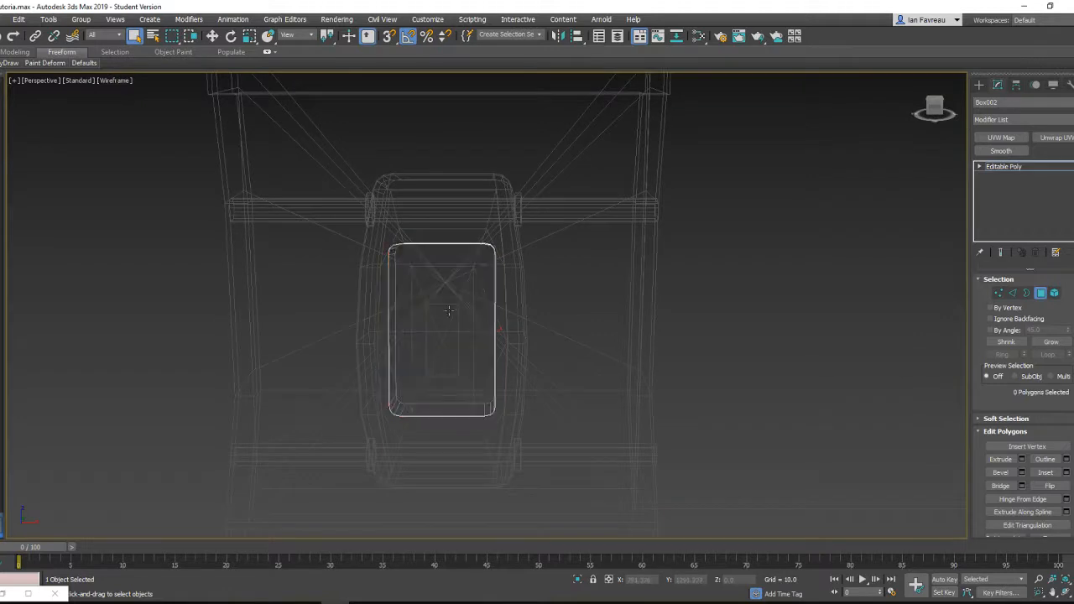
key(F2)
key(F3)
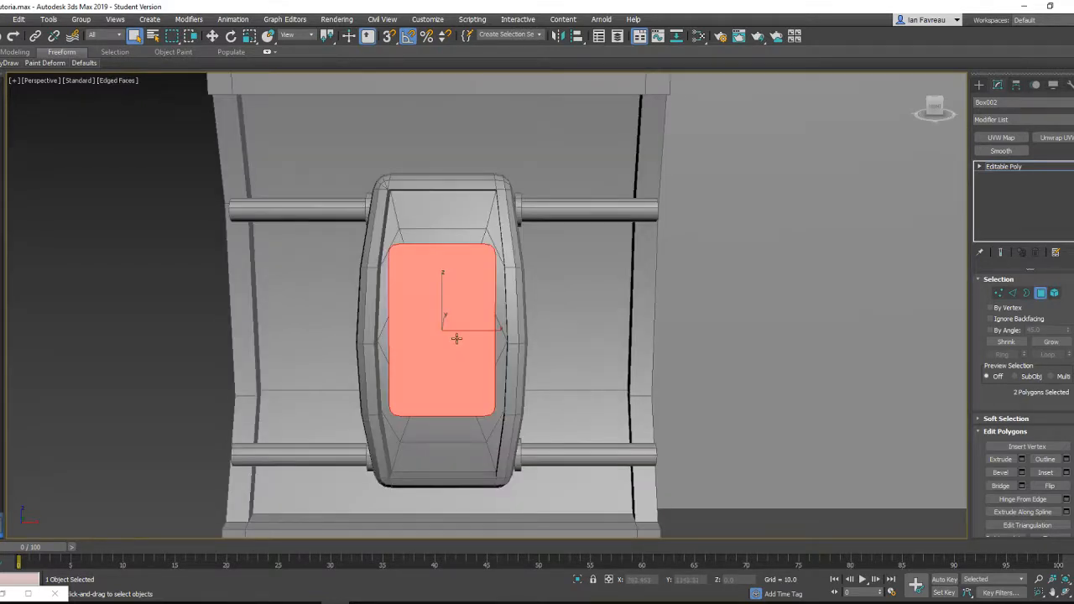
key(ctrl+d)
- Select both open borders of the box and extend them inward by scaling copies down to a small central opening
click(1024, 293)
drag(592, 253, 416, 426)
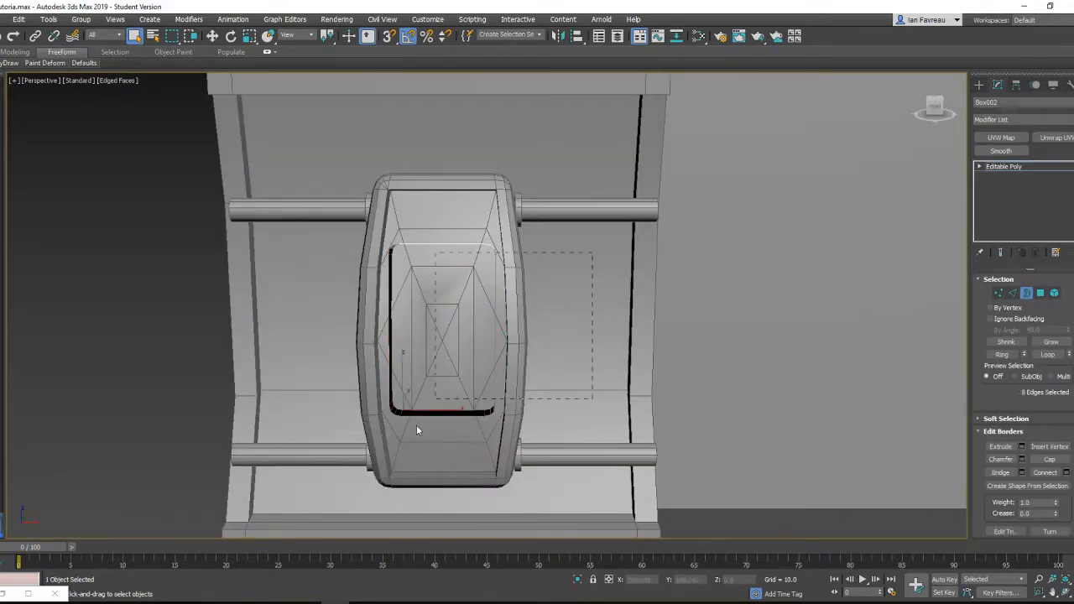
shift+drag(456, 321, 487, 425)
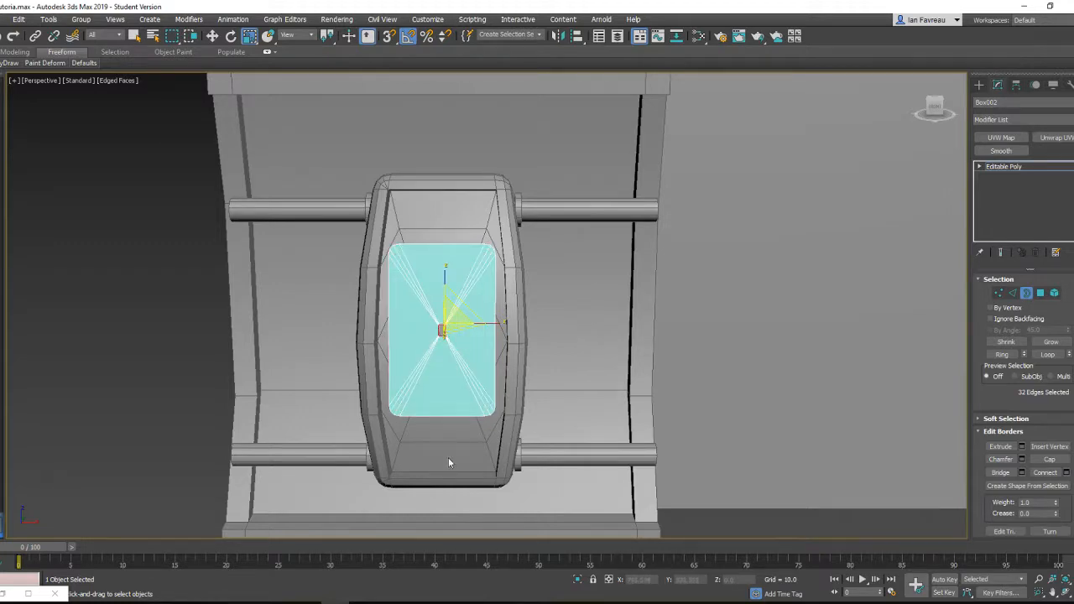
- Weld the 16 vertices around the chamfered box's small front opening into one point with a weld threshold of 14.09
key(F3)
scroll(432, 364, up, 5)
alt+middle_drag(450, 334, 426, 347)
key(w)
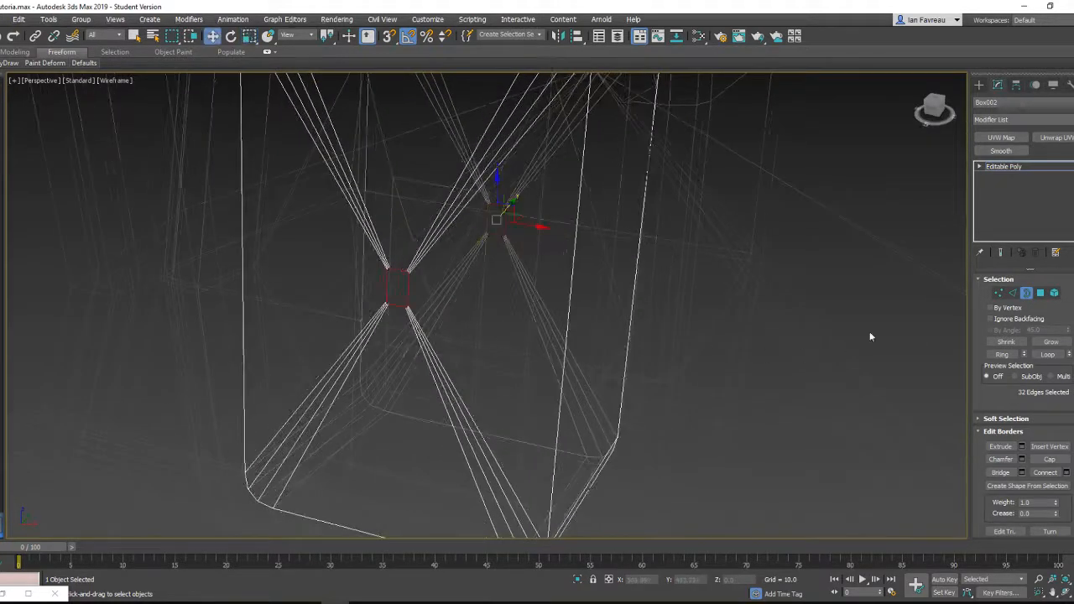
click(999, 293)
alt+middle_drag(444, 307, 403, 317)
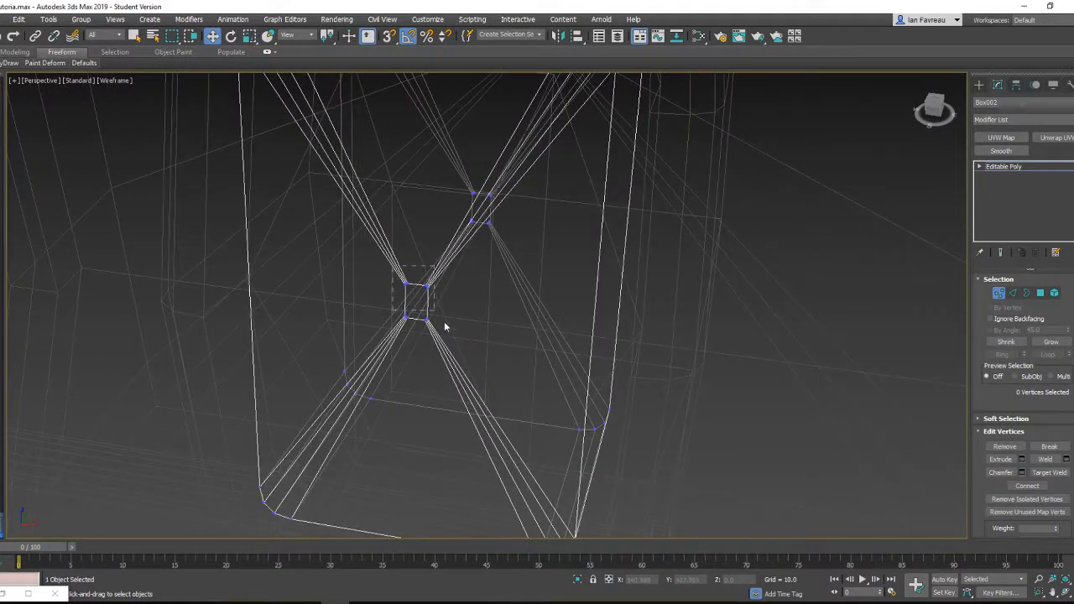
click(1063, 460)
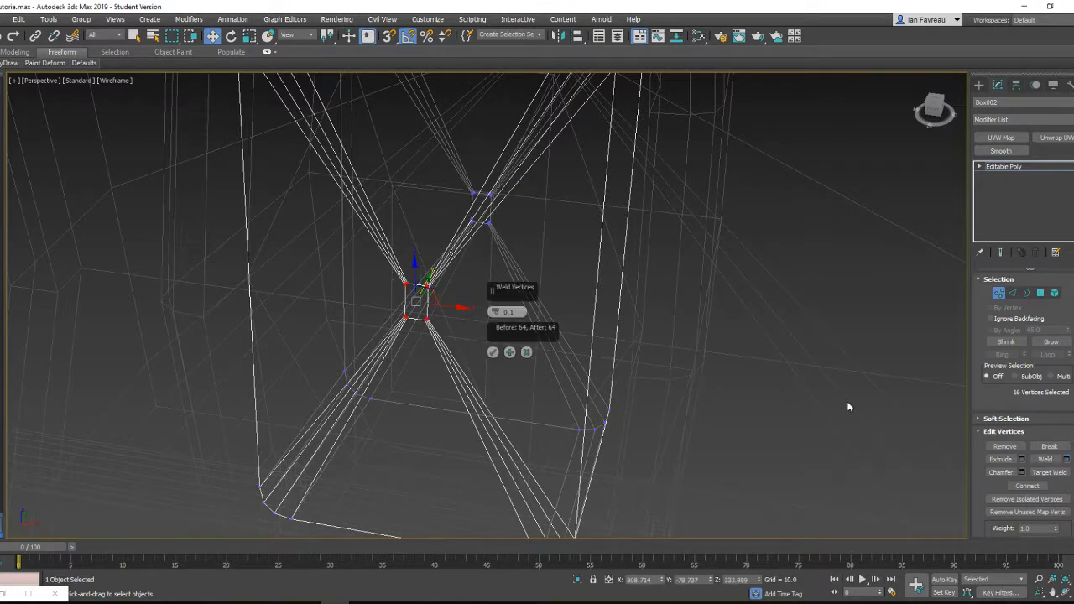
drag(498, 314, 481, 224)
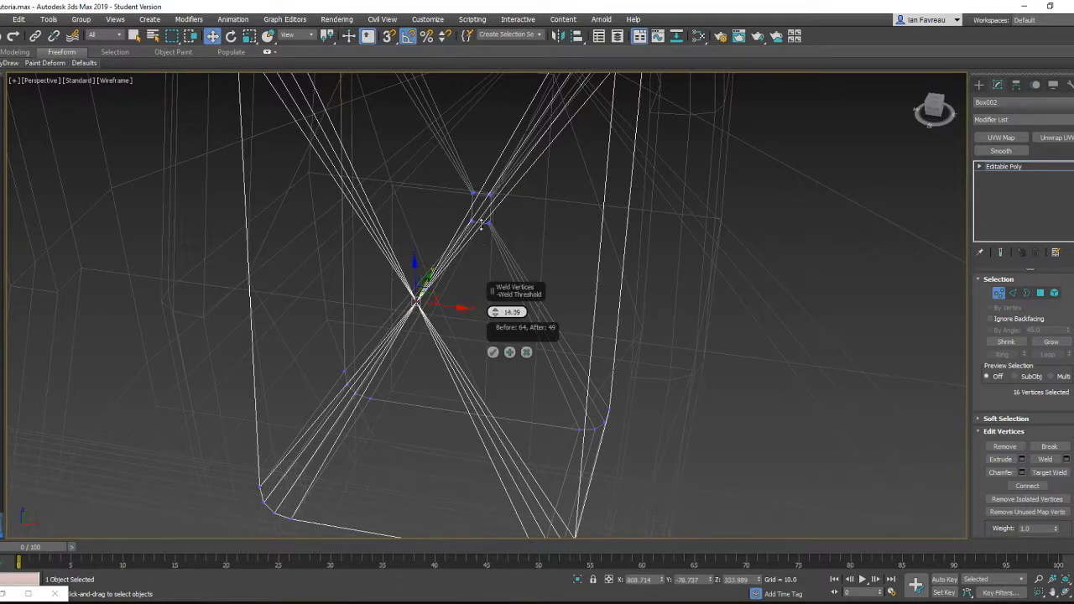
click(495, 354)
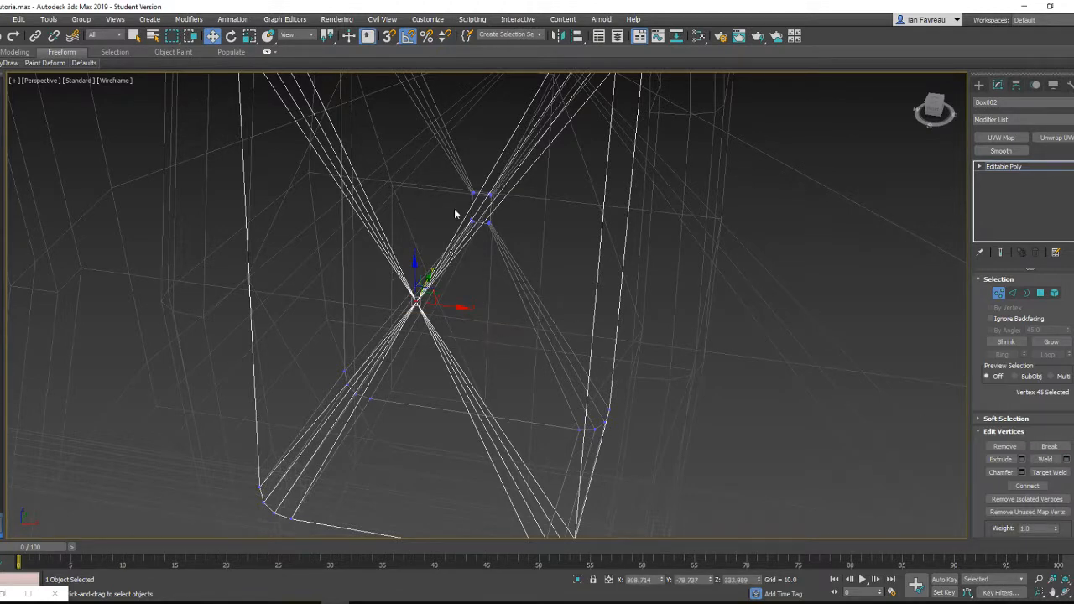
- Weld the 16 vertices around the box's small back opening into one point with a threshold of 16.988
click(1066, 460)
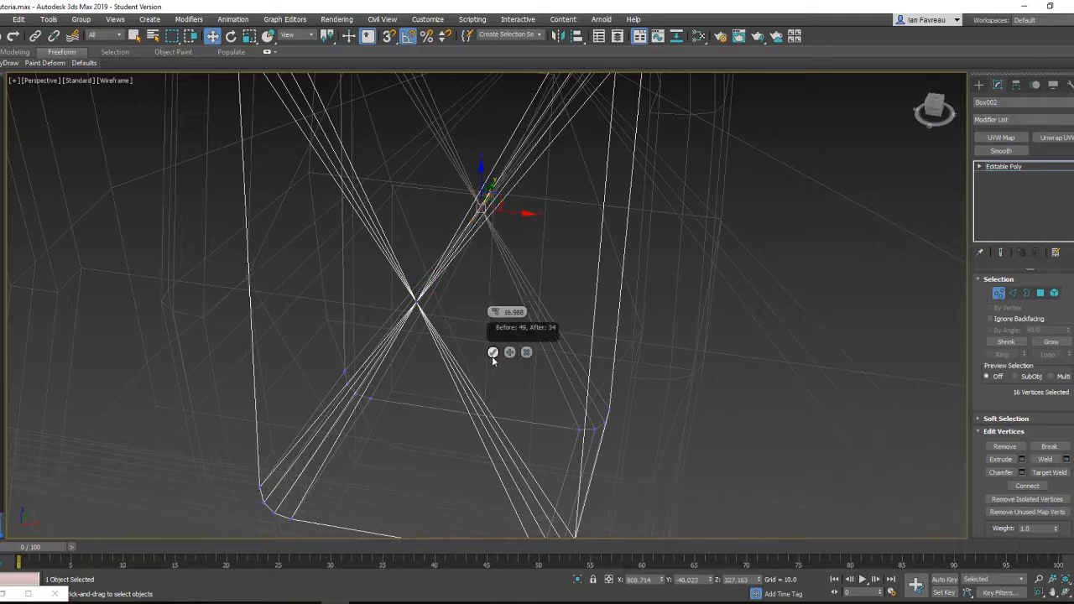
drag(444, 307, 484, 322)
right_click(484, 322)
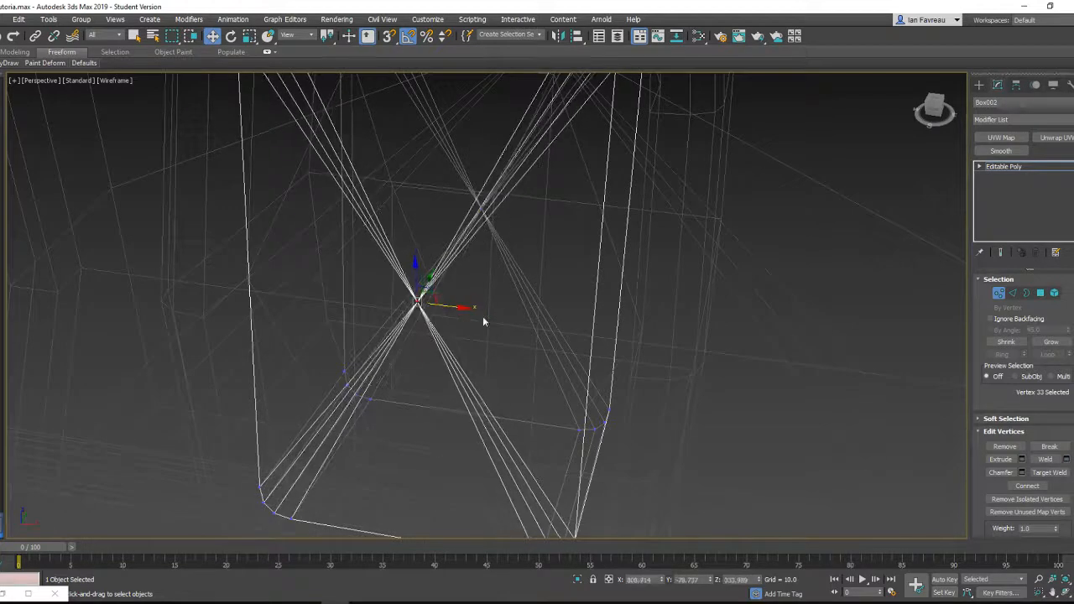
key(F3)
scroll(495, 322, down, 8)
alt+middle_drag(497, 312, 521, 300)
scroll(520, 308, up, 8)
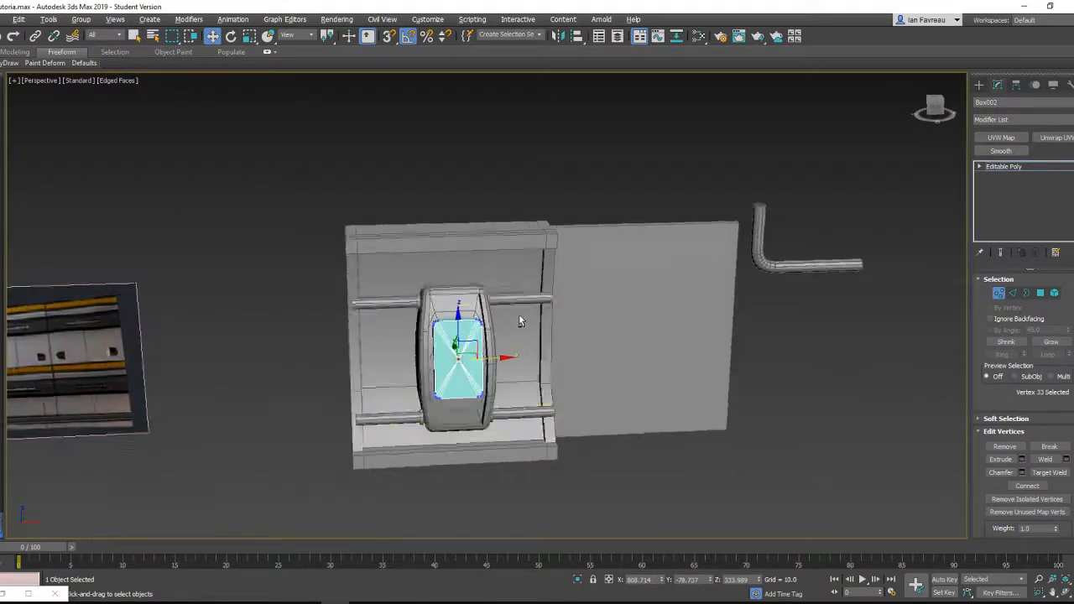
click(704, 334)
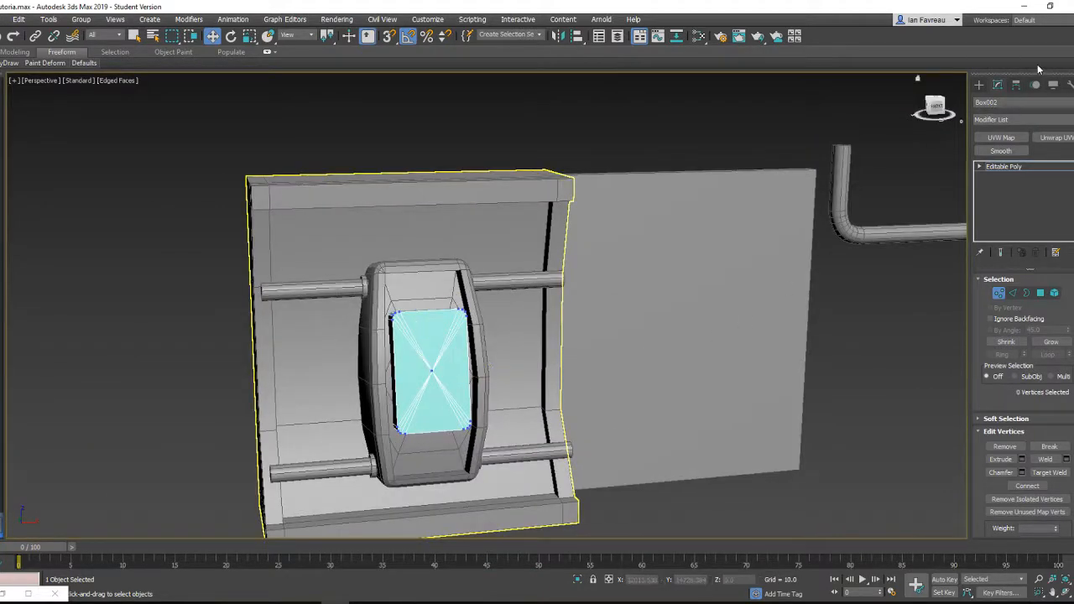
- Attach the bulged central box, the horizontal pipes and the curved wall panel to the chamfered box as one object
click(979, 88)
mouse_move(675, 286)
alt+middle_down()
mouse_move(557, 307)
mouse_move(659, 298)
alt+middle_up()
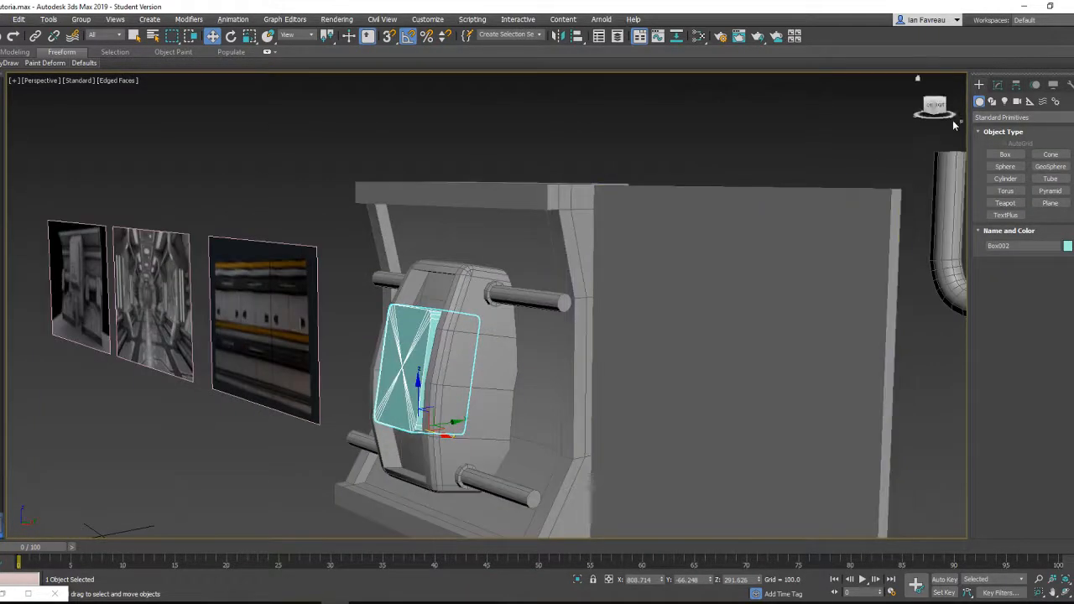
click(998, 86)
scroll(1006, 402, down, 3)
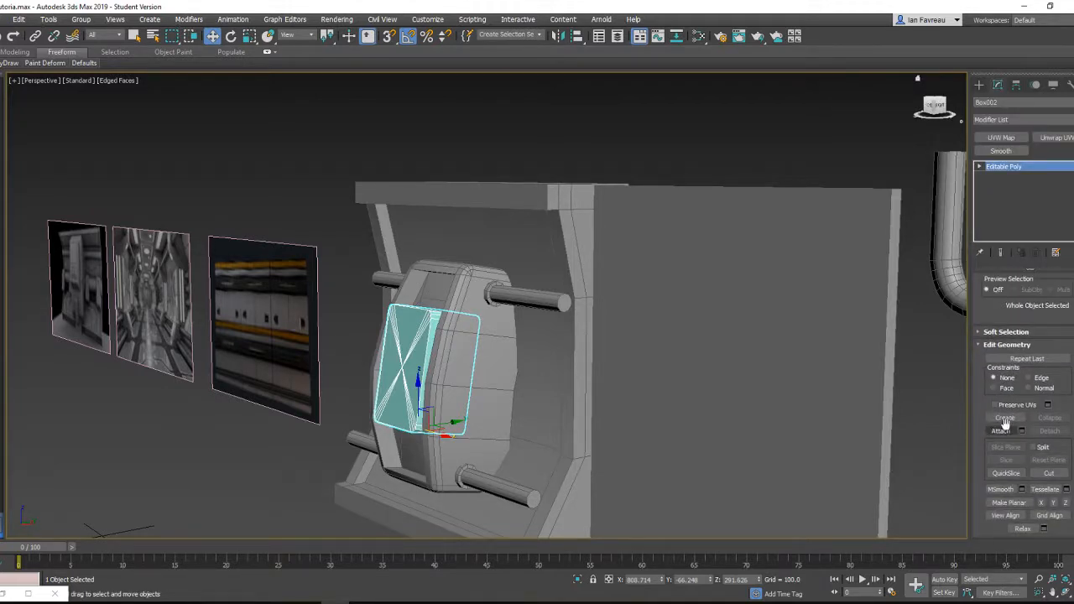
click(1003, 433)
click(456, 364)
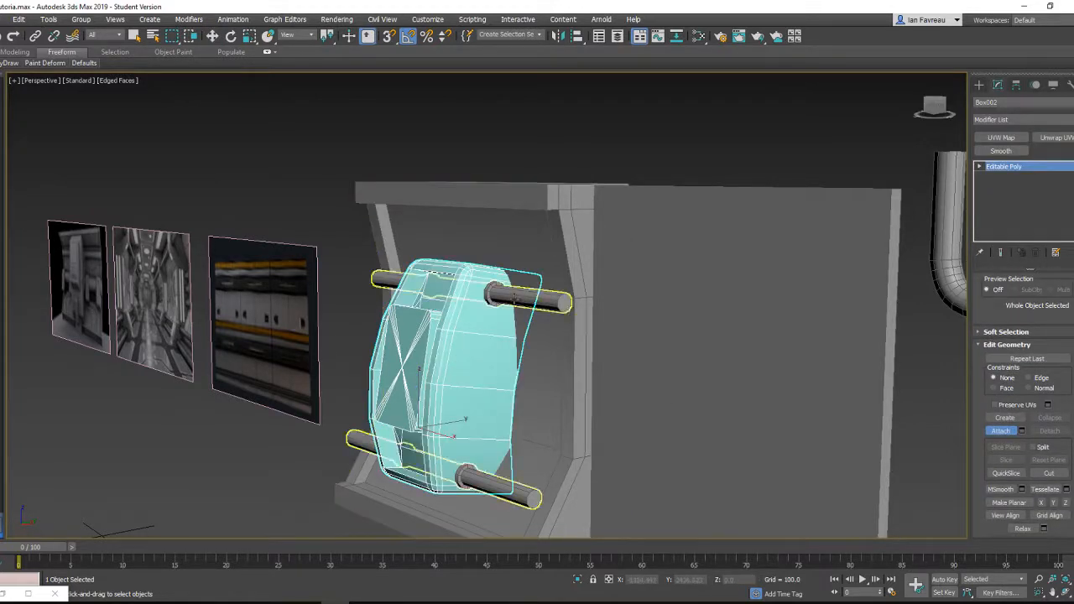
click(503, 292)
click(544, 442)
scroll(574, 409, down, 4)
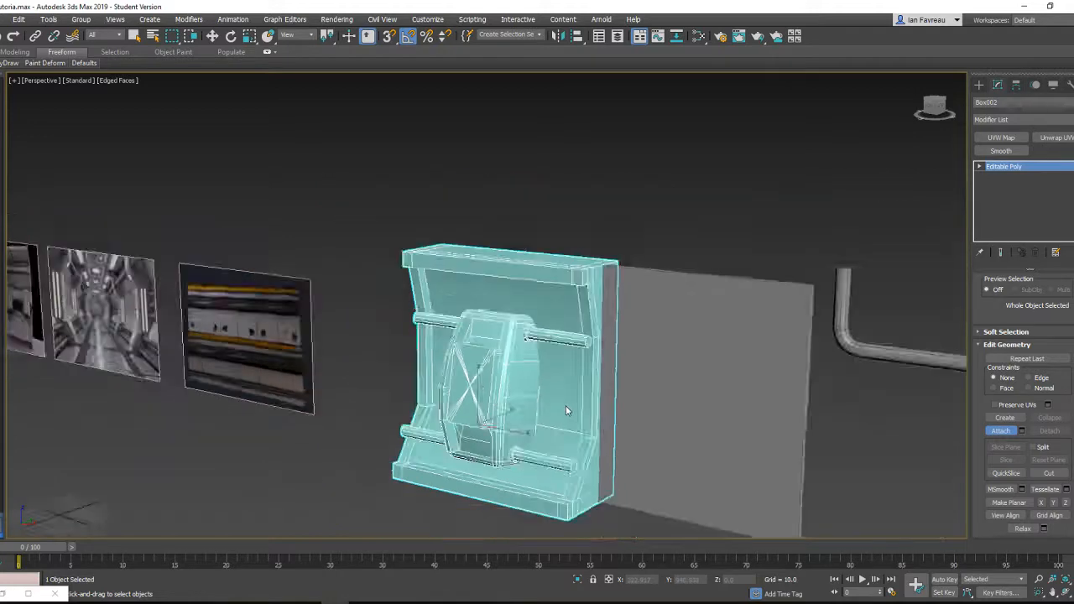
key(w)
- Change the combined wall panel's object colour to grey
click(1068, 102)
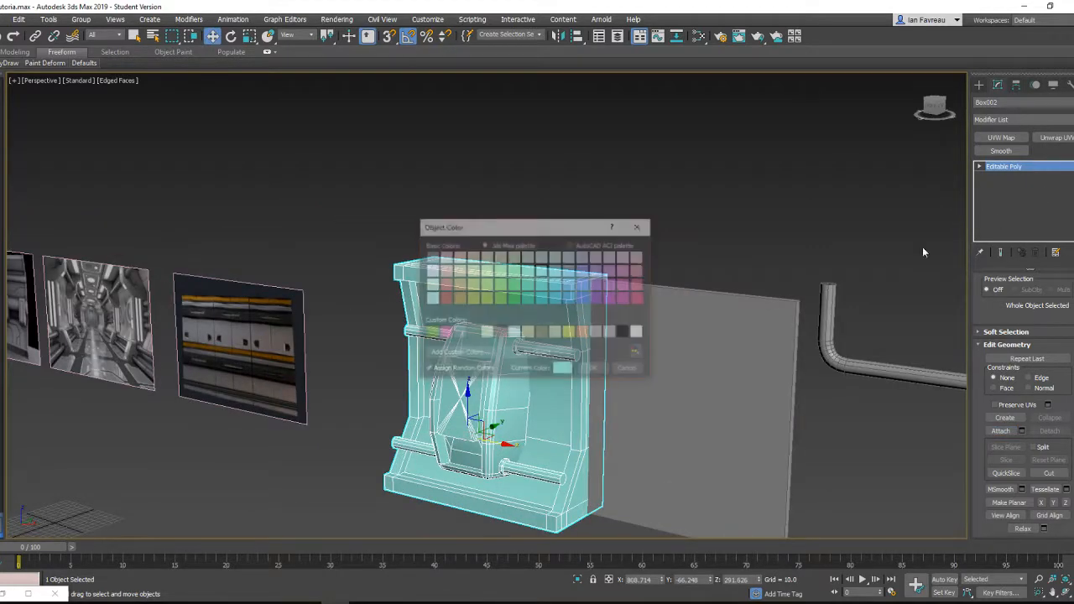
click(595, 373)
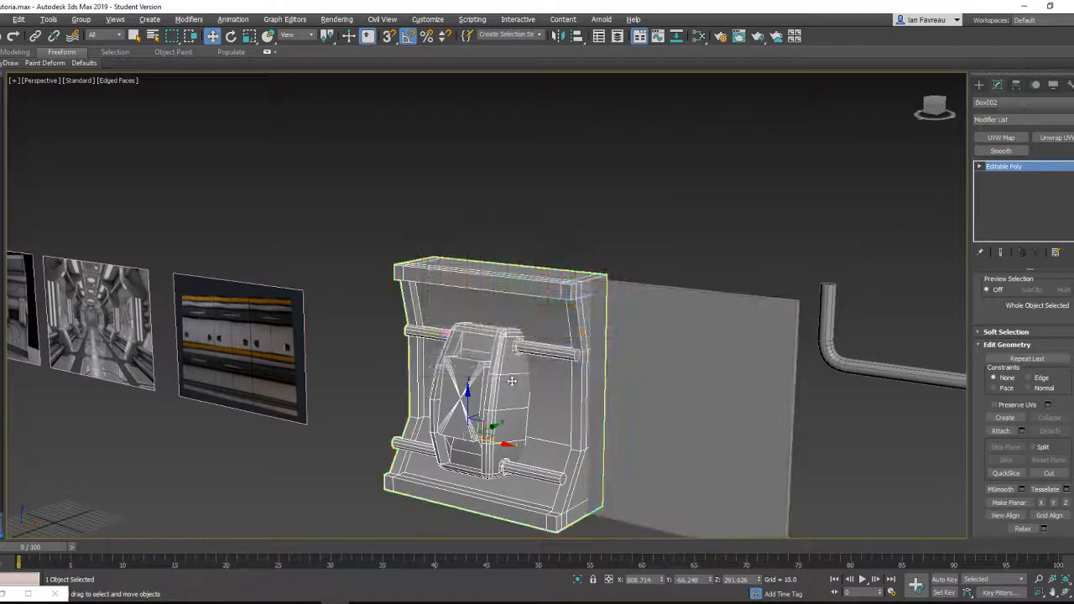
alt+middle_drag(595, 372, 486, 341)
- Select the flat panel and bent pipe together and move them along X, away from the piped panel
scroll(528, 344, down, 3)
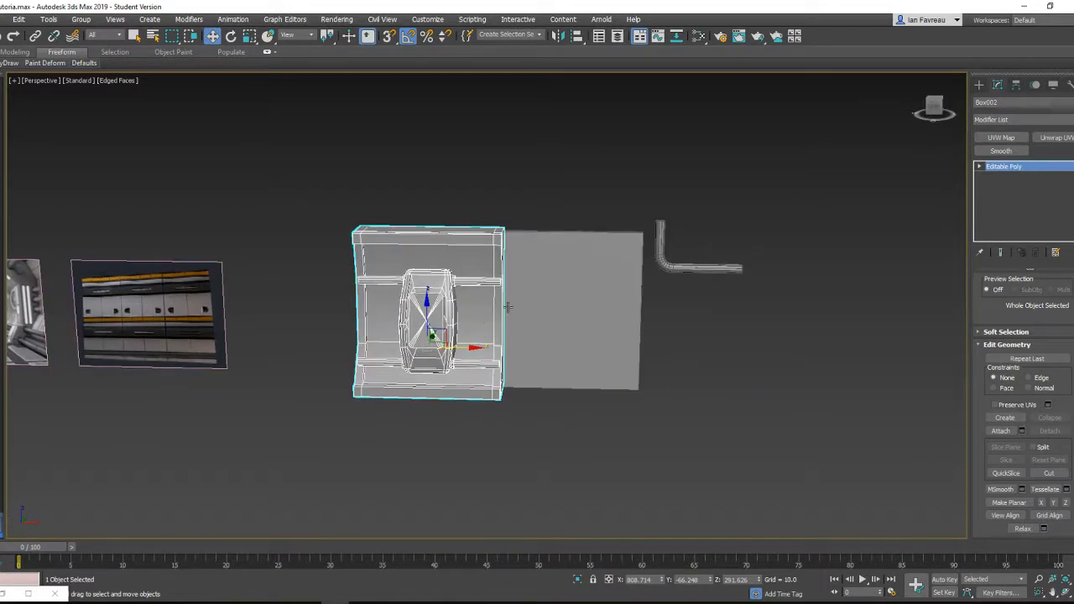
drag(568, 189, 736, 310)
drag(688, 281, 907, 293)
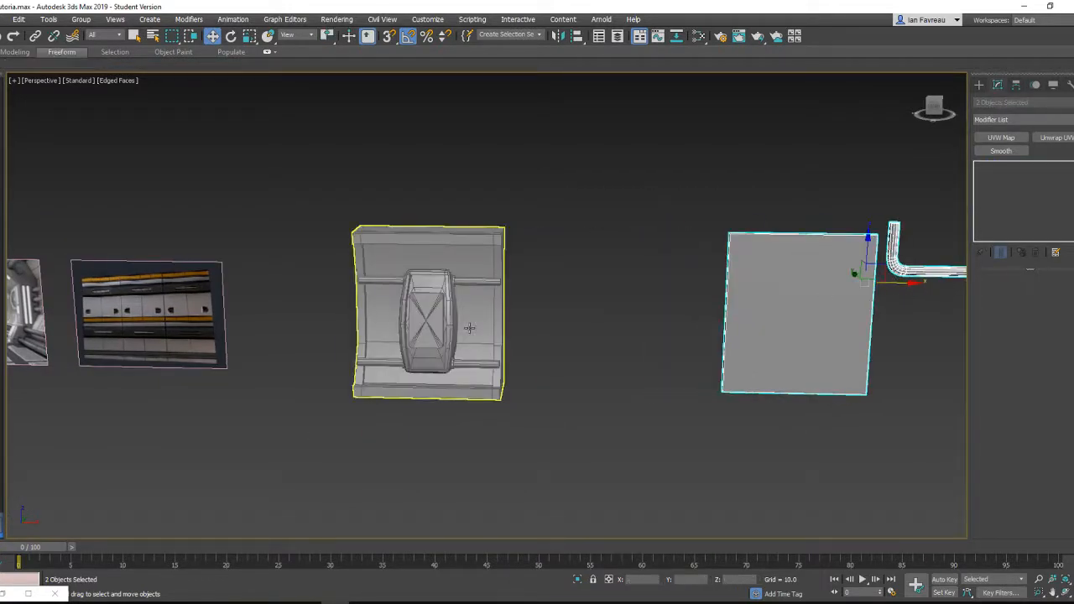
- Clone the curved back panel element along X into a separate object between the piped panel and the flat panel
click(469, 327)
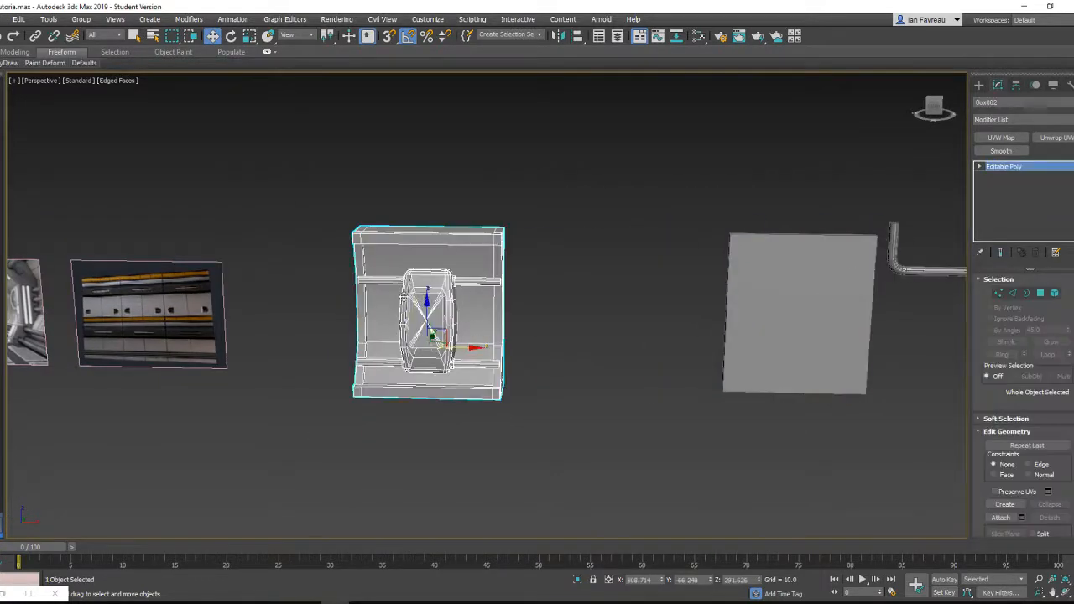
click(1054, 294)
click(478, 321)
mouse_move(472, 313)
shift+mouse_down()
mouse_move(738, 319)
mouse_move(654, 305)
shift+mouse_up()
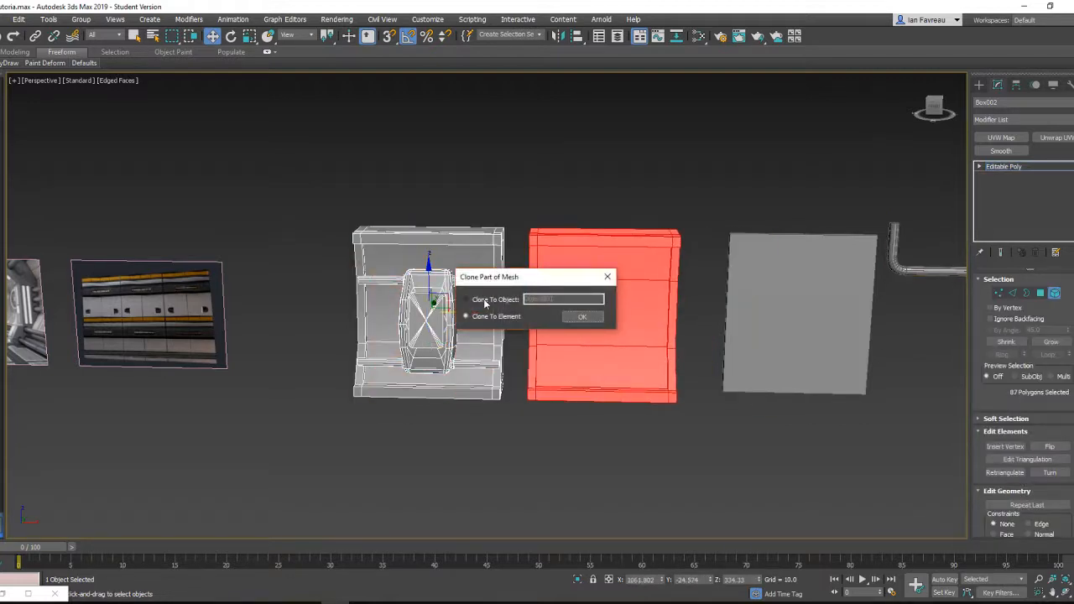
click(483, 299)
click(577, 320)
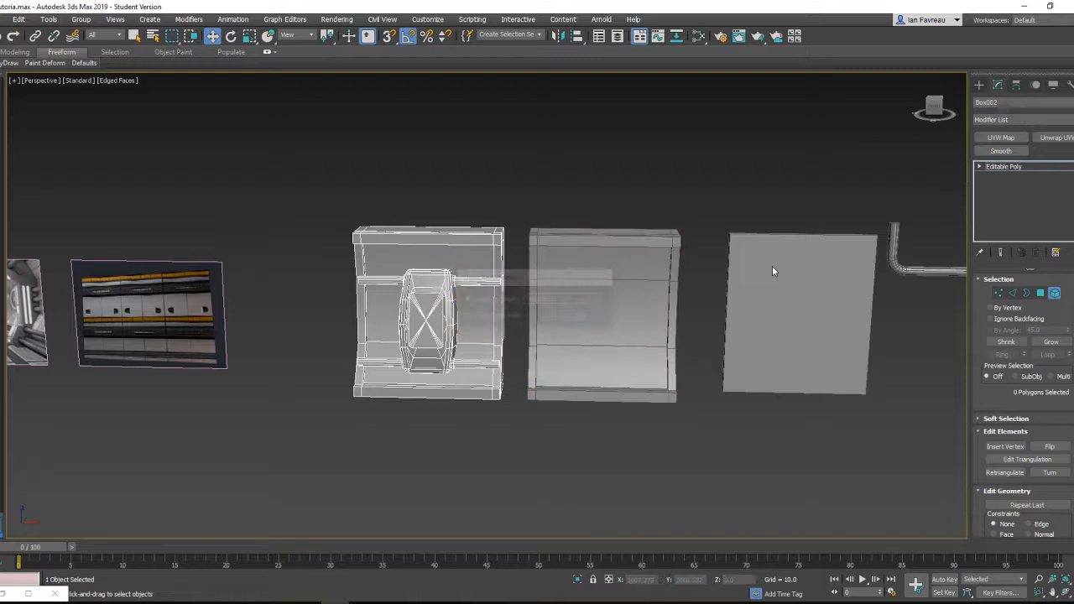
- Center the pivot of the copied plain curved panel to its geometry
click(979, 86)
click(639, 262)
click(1017, 85)
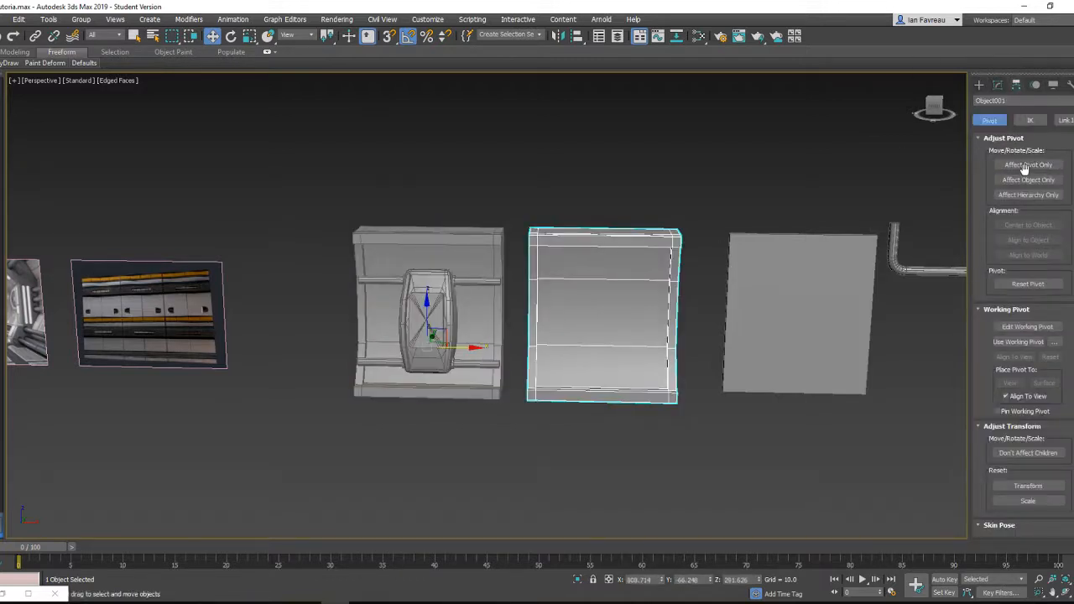
click(1024, 165)
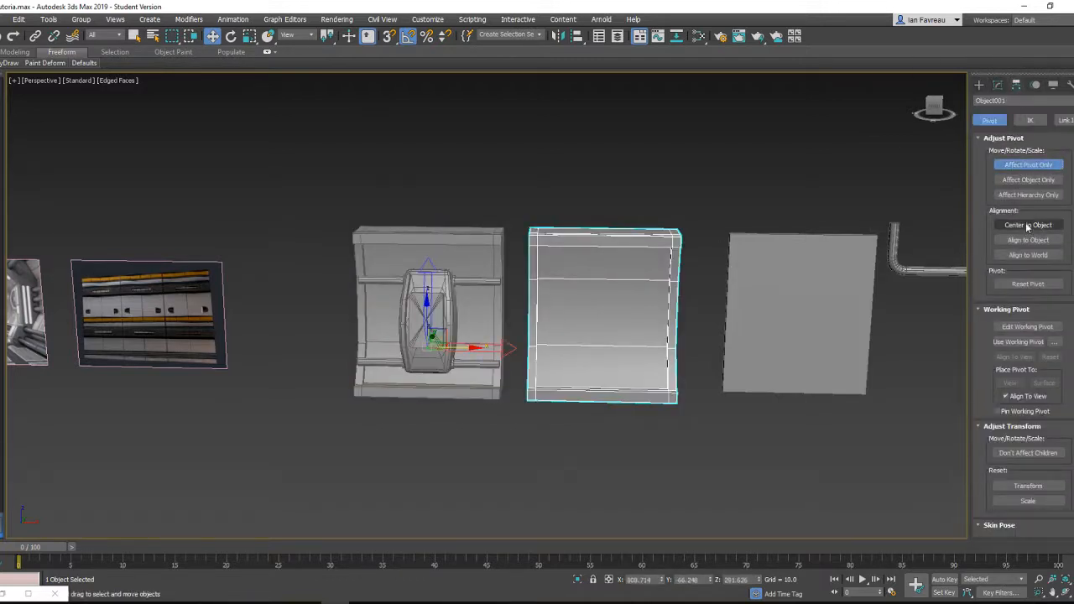
click(1027, 224)
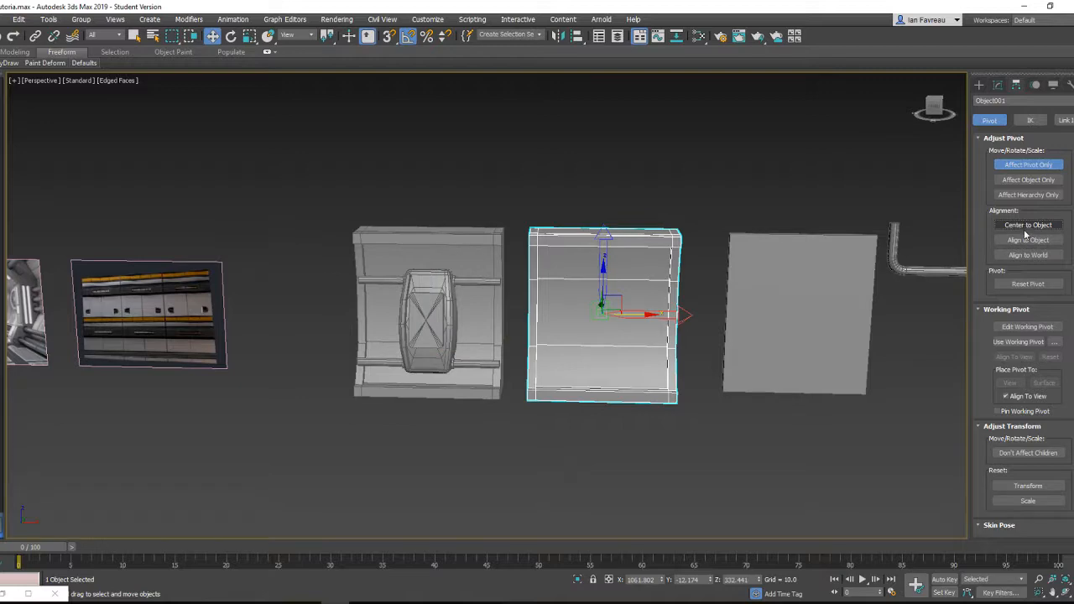
click(1015, 165)
click(979, 85)
- Center the pivot of the combined piped panel to its geometry
alt+middle_drag(638, 245, 608, 292)
scroll(608, 293, down, 2)
scroll(533, 316, up, 4)
click(490, 316)
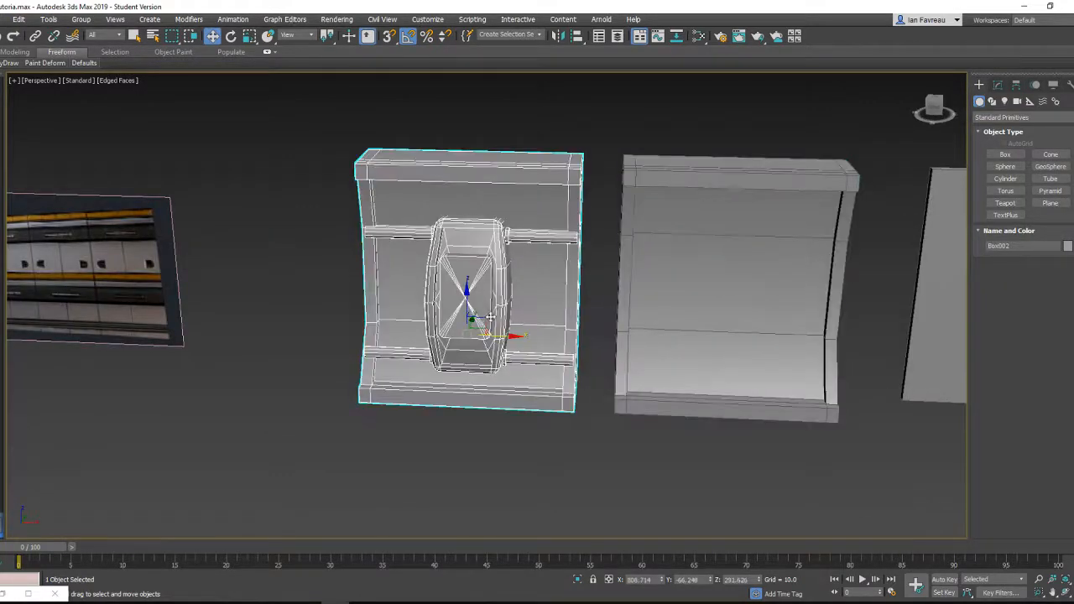
scroll(491, 316, down, 2)
alt+middle_drag(491, 317, 549, 276)
click(1016, 85)
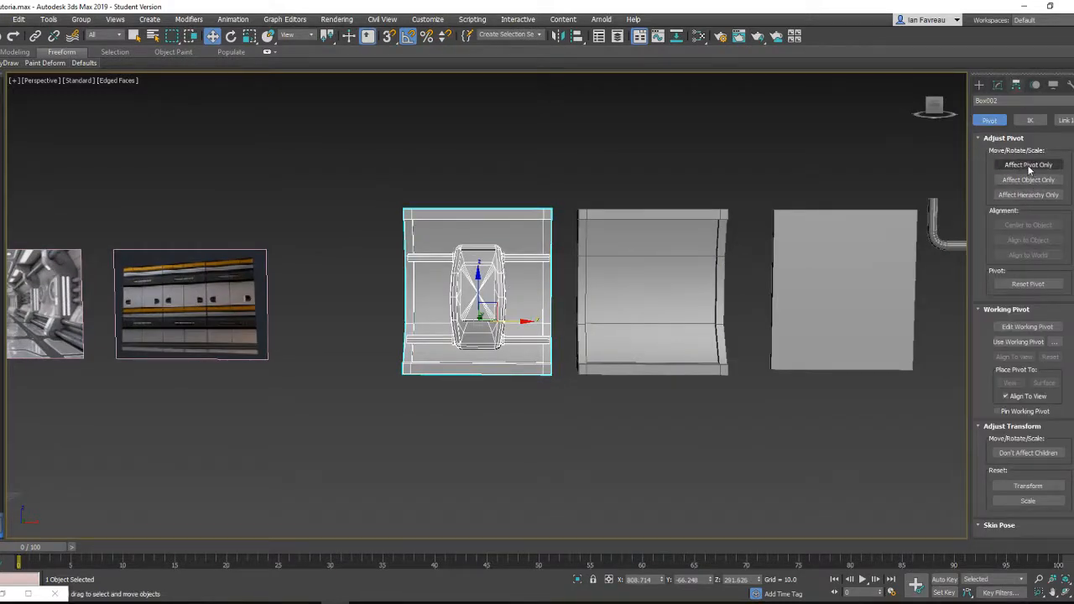
click(1028, 164)
click(1028, 225)
click(1028, 164)
click(979, 86)
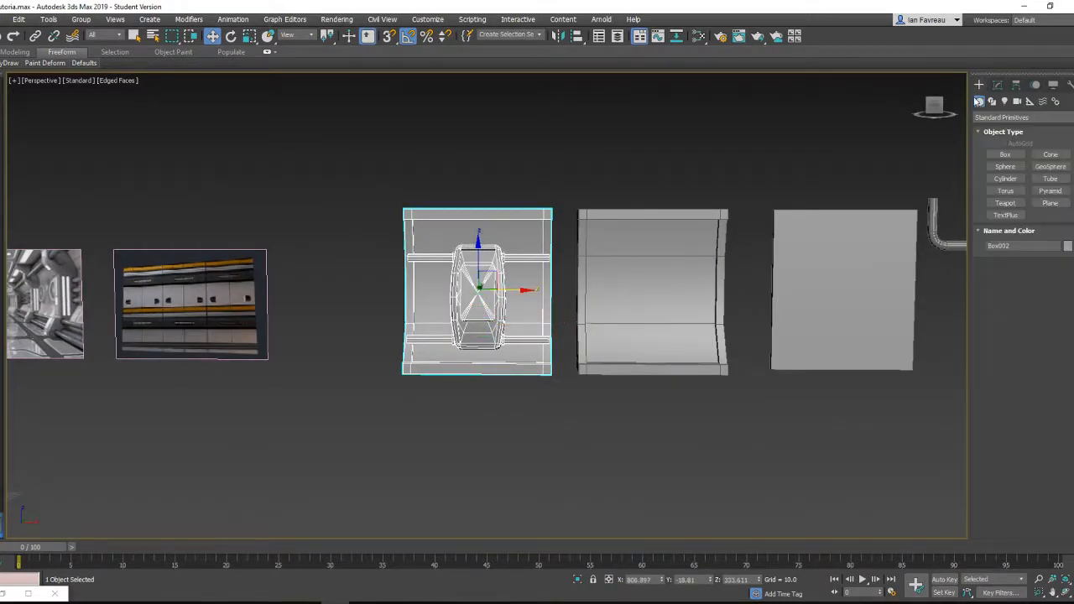
- Select the flat panel and examine the whole row of reference images and wall panels
middle_drag(733, 256, 698, 262)
click(803, 263)
scroll(693, 265, down, 2)
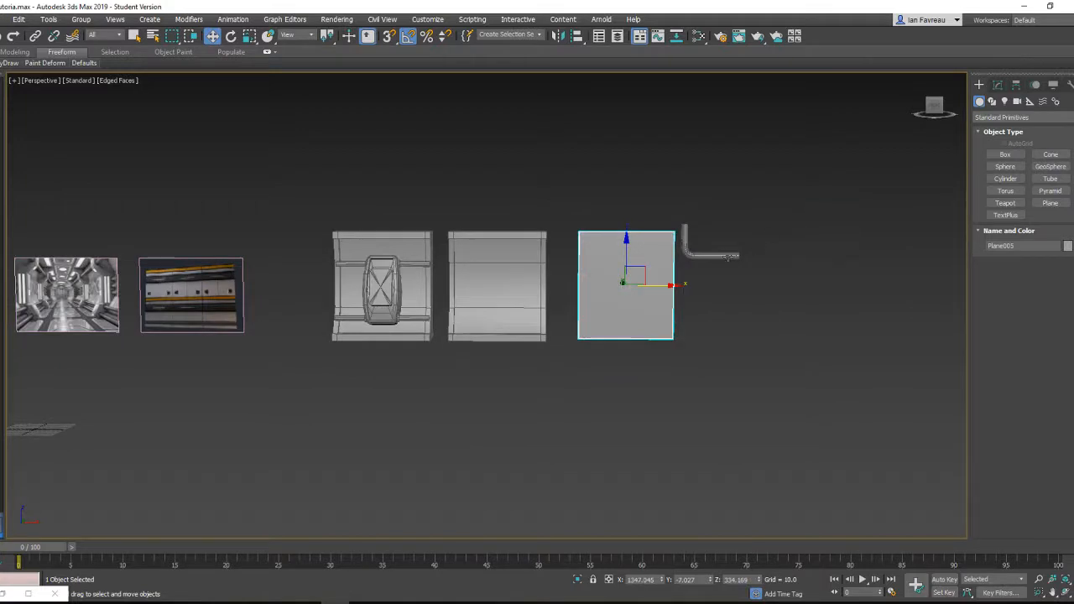
scroll(728, 257, up, 3)
scroll(637, 278, down, 2)
middle_drag(524, 265, 734, 224)
scroll(734, 224, down, 1)
scroll(601, 254, down, 2)
alt+middle_drag(602, 254, 591, 263)
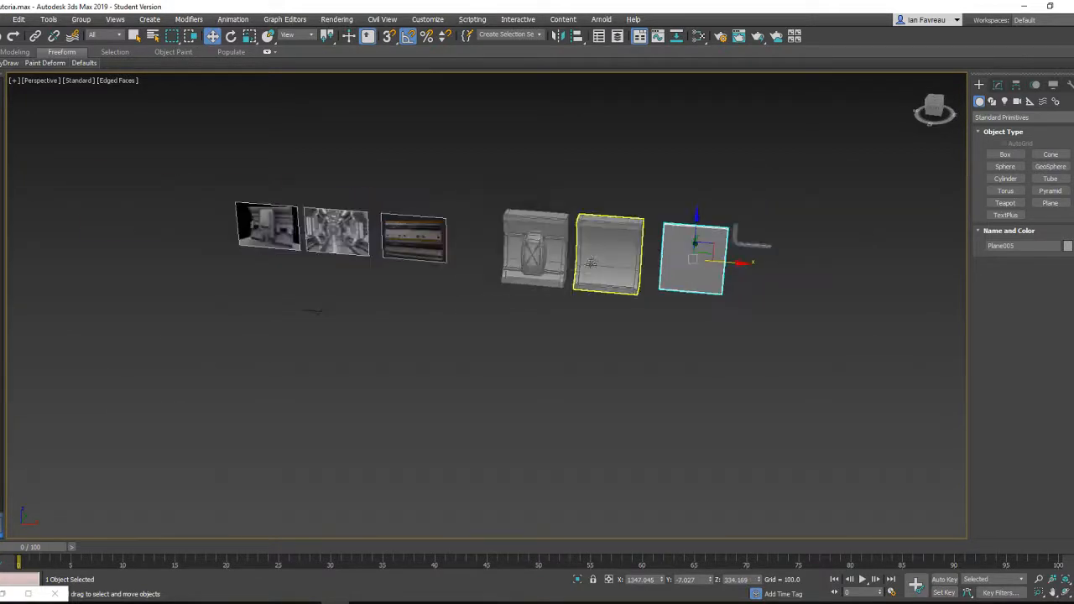
scroll(591, 264, up, 2)
- Delete the lowest material and its connected bitmap node from the Slate Material Editor view and put the editor away
key(m)
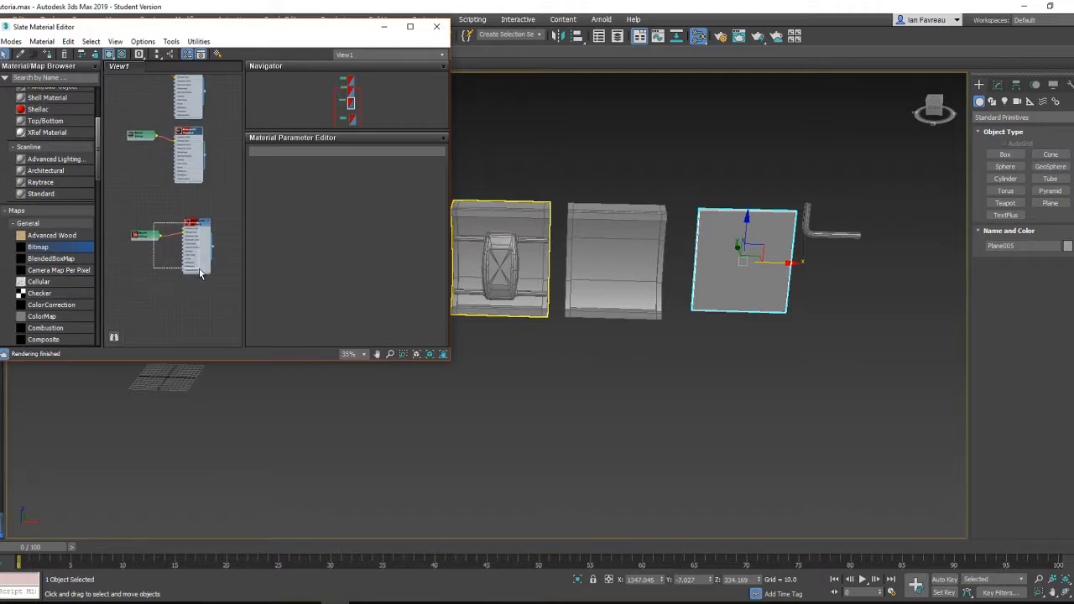
drag(199, 271, 200, 271)
key(Delete)
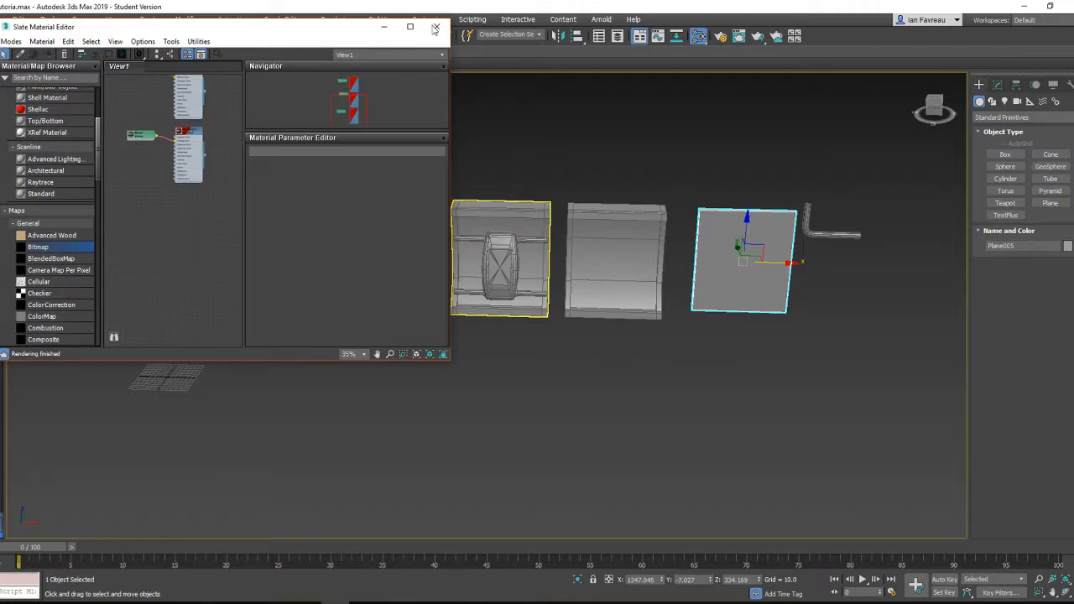
click(383, 27)
scroll(522, 215, down, 2)
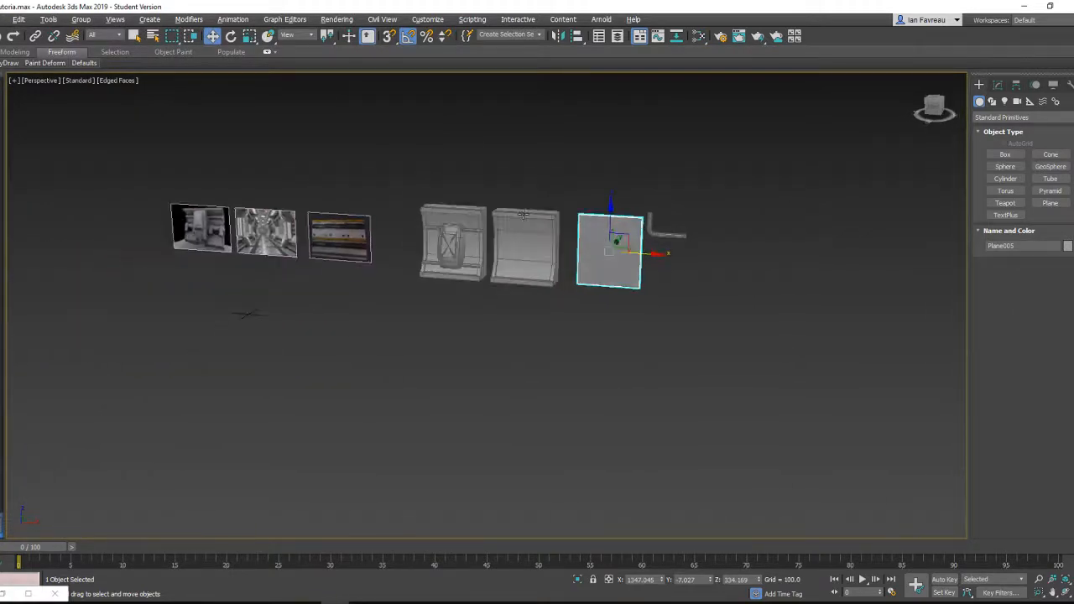
scroll(523, 215, up, 3)
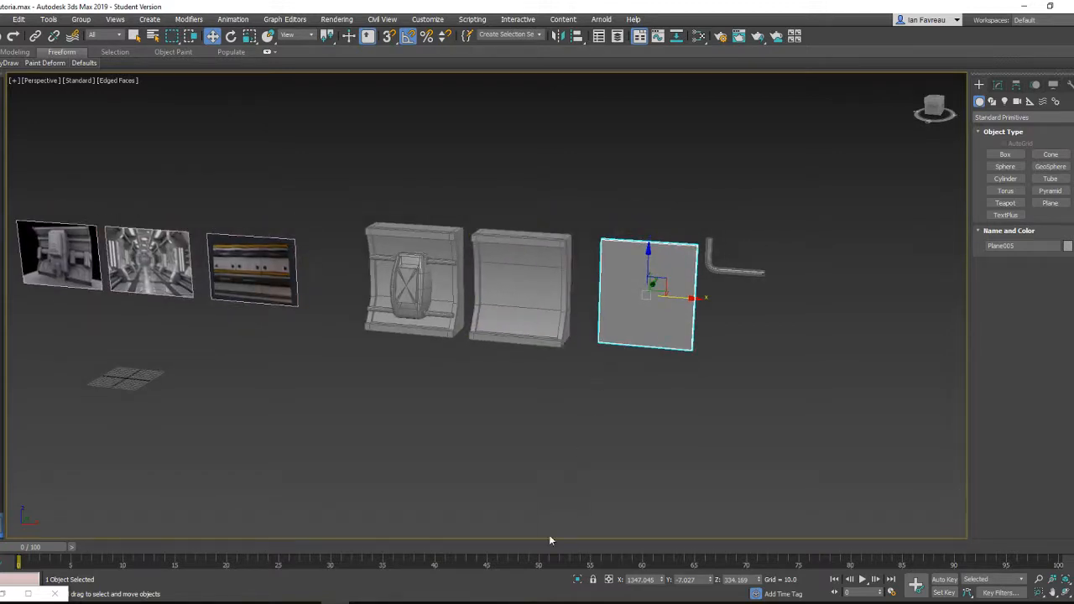
click(505, 601)
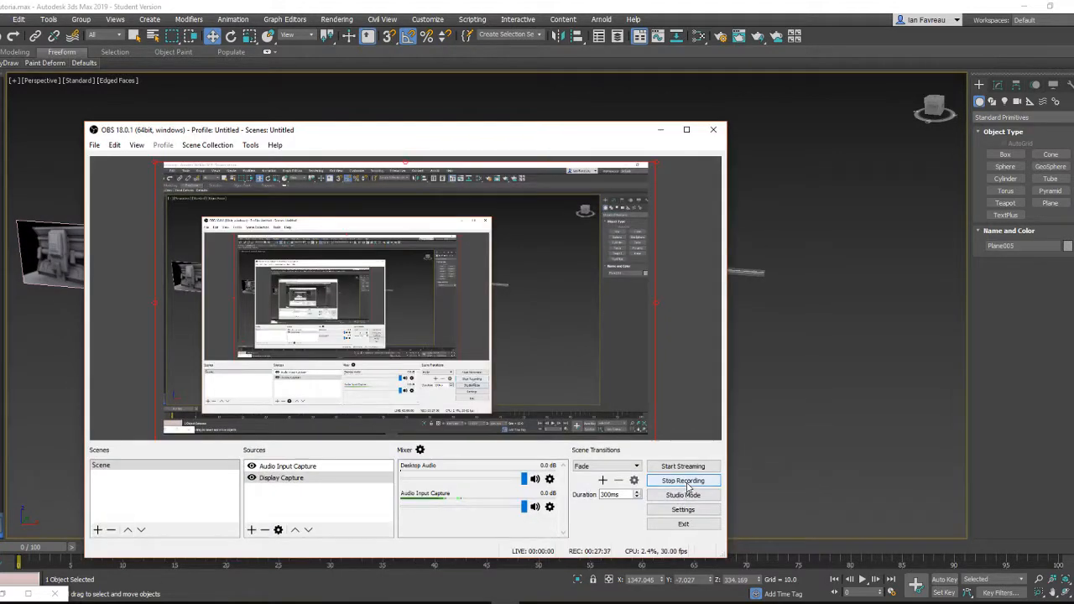